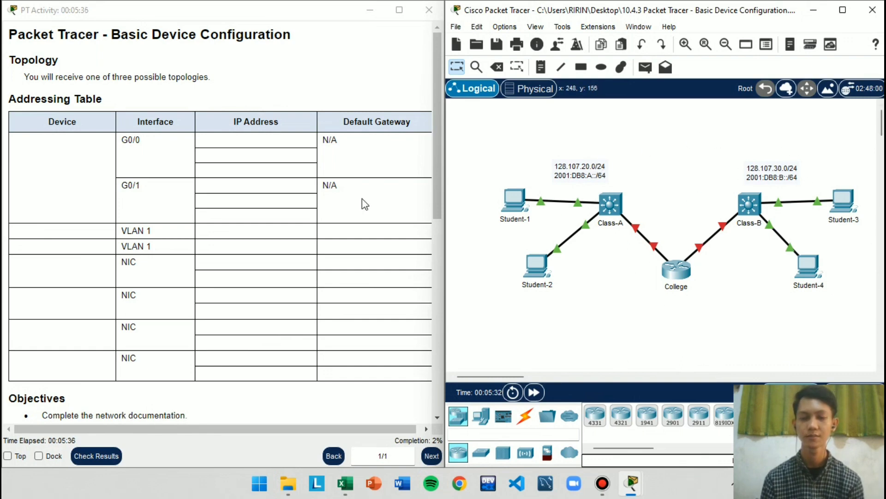
Review the empty Addressing Table and the Objectives section in the activity instructions
{"action": "left_click", "coordinate": [234, 188]}
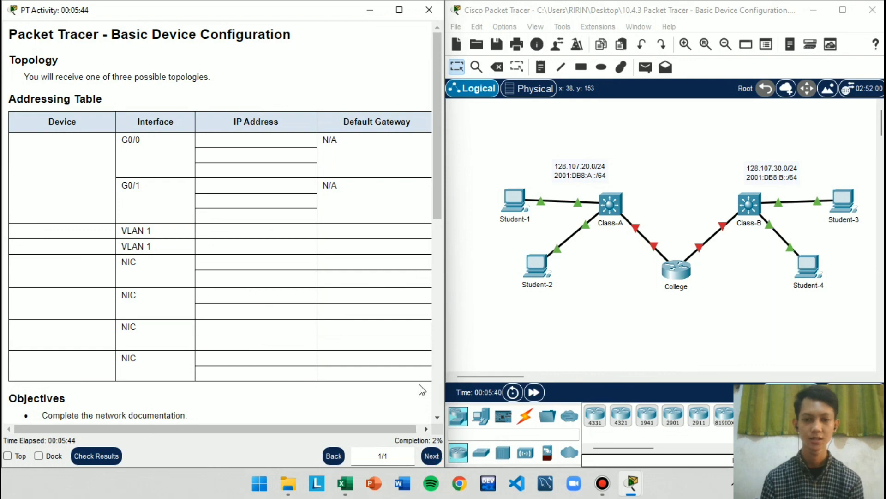
{"action": "scroll", "coordinate": [419, 384], "scroll_direction": "down", "scroll_amount": 3}
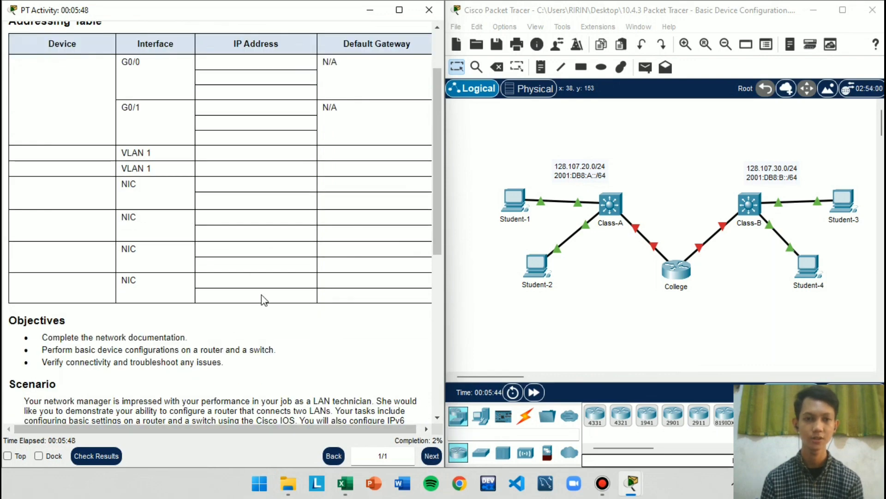
{"action": "scroll", "coordinate": [261, 296], "scroll_direction": "up", "scroll_amount": 3}
{"action": "left_click_drag", "start_coordinate": [9, 96], "coordinate": [86, 97]}
{"action": "left_click", "coordinate": [94, 154]}
{"action": "left_click_drag", "start_coordinate": [35, 124], "coordinate": [394, 353]}
{"action": "left_click", "coordinate": [396, 369]}
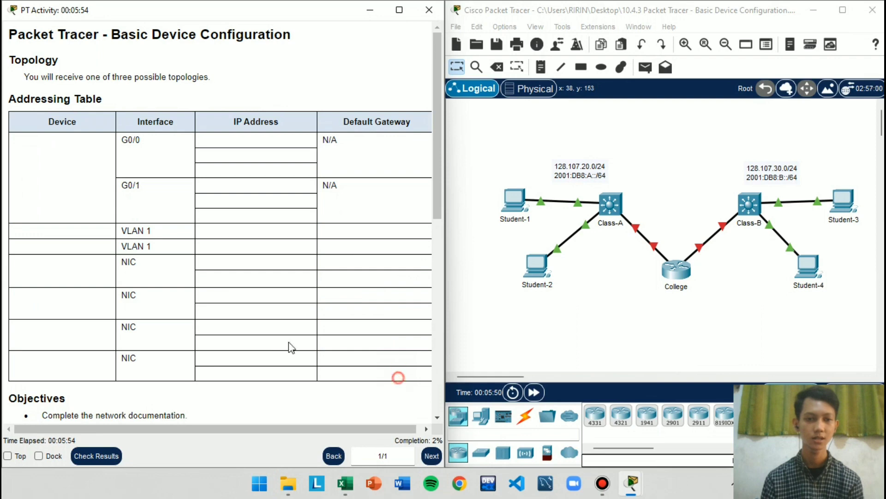
{"action": "scroll", "coordinate": [277, 341], "scroll_direction": "down", "scroll_amount": 7}
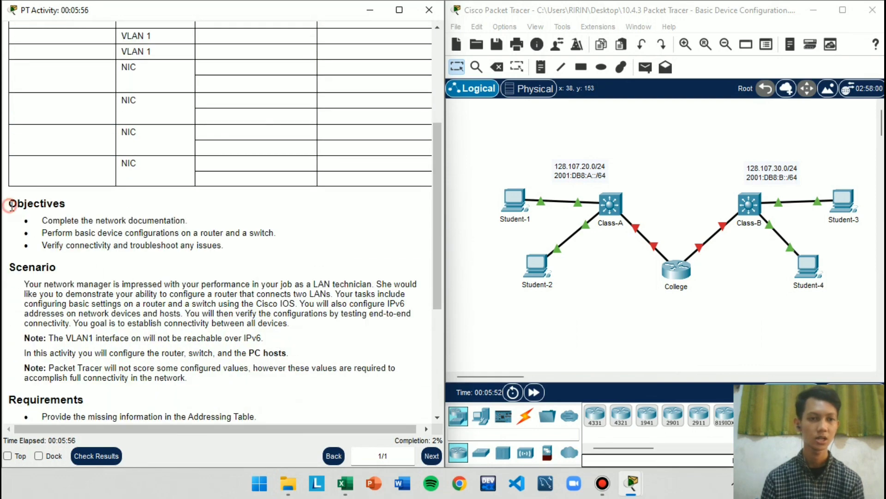
{"action": "left_click_drag", "start_coordinate": [8, 203], "coordinate": [111, 209]}
{"action": "left_click", "coordinate": [113, 215]}
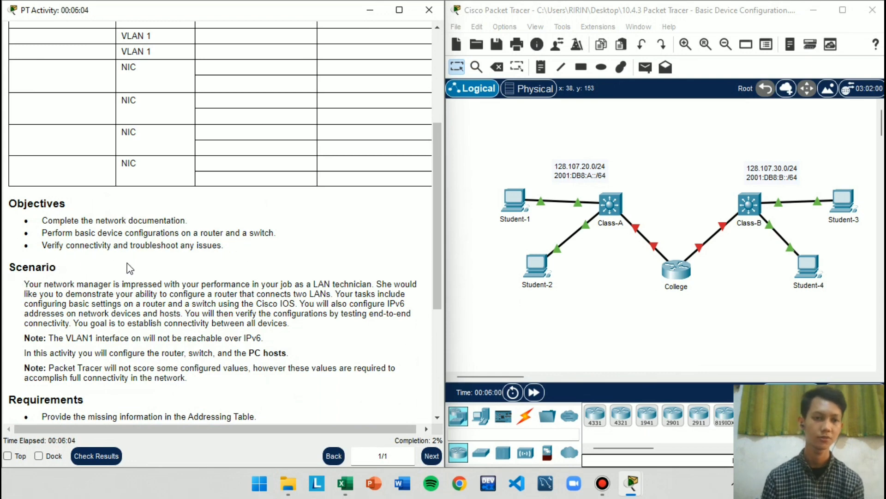
Read the Scenario section describing the LAN technician's router and switch configuration task
{"action": "scroll", "coordinate": [240, 264], "scroll_direction": "down", "scroll_amount": 5}
{"action": "scroll", "coordinate": [144, 226], "scroll_direction": "up", "scroll_amount": 1}
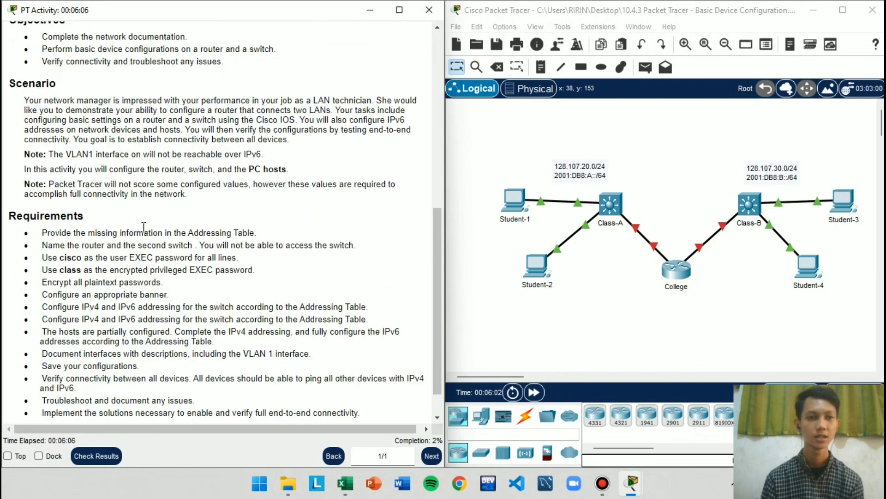
{"action": "scroll", "coordinate": [82, 195], "scroll_direction": "up", "scroll_amount": 1}
{"action": "left_click_drag", "start_coordinate": [9, 122], "coordinate": [72, 122]}
{"action": "left_click", "coordinate": [72, 122]}
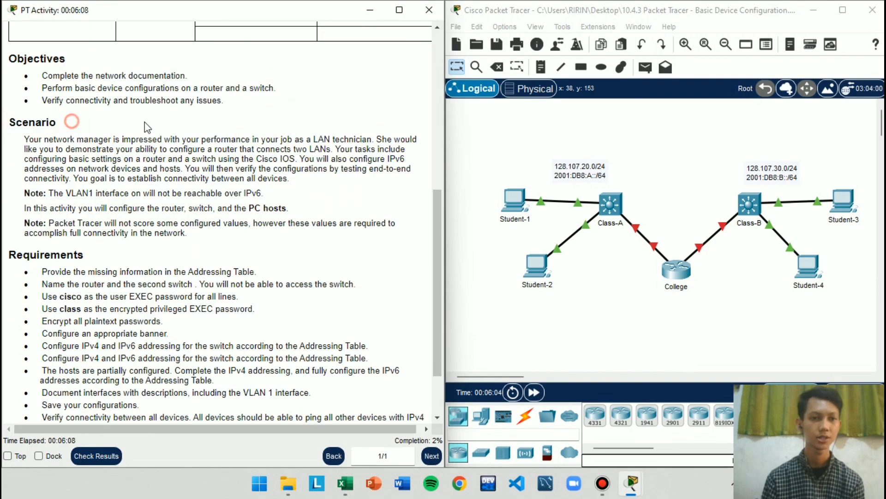
{"action": "scroll", "coordinate": [147, 127], "scroll_direction": "up", "scroll_amount": 1}
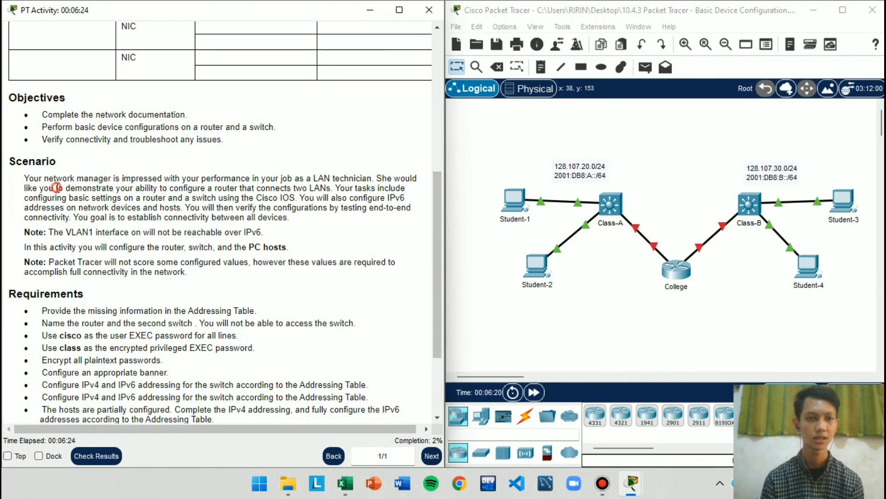
{"action": "left_click_drag", "start_coordinate": [36, 176], "coordinate": [188, 177]}
{"action": "double_click", "coordinate": [98, 176]}
{"action": "left_click", "coordinate": [123, 188]}
{"action": "left_click", "coordinate": [93, 178]}
{"action": "left_click", "coordinate": [270, 191]}
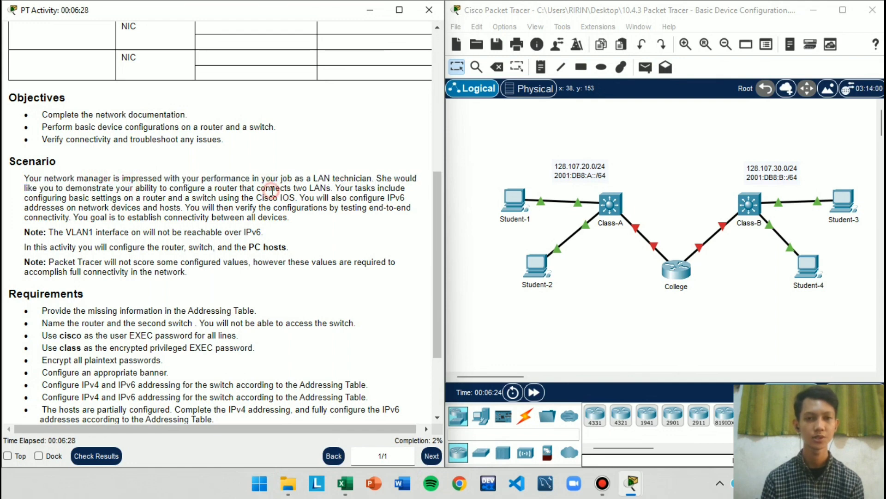
{"action": "left_click_drag", "start_coordinate": [260, 180], "coordinate": [391, 181]}
{"action": "left_click", "coordinate": [326, 179]}
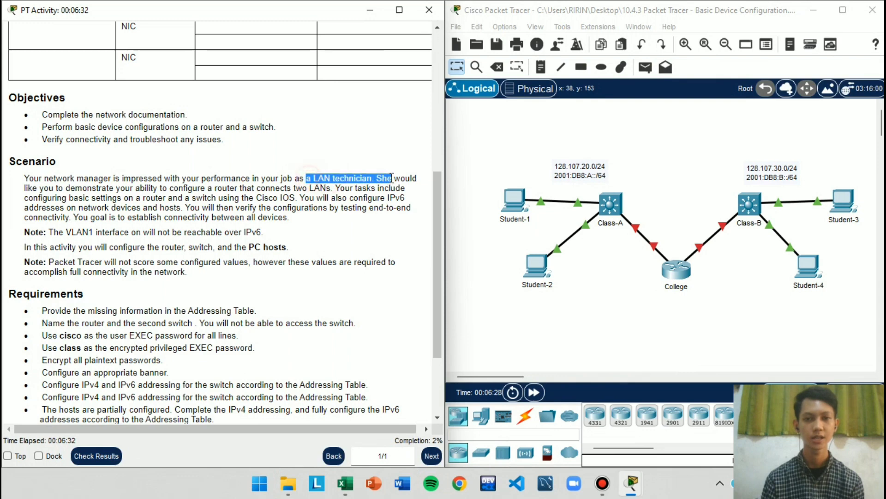
{"action": "left_click", "coordinate": [389, 188]}
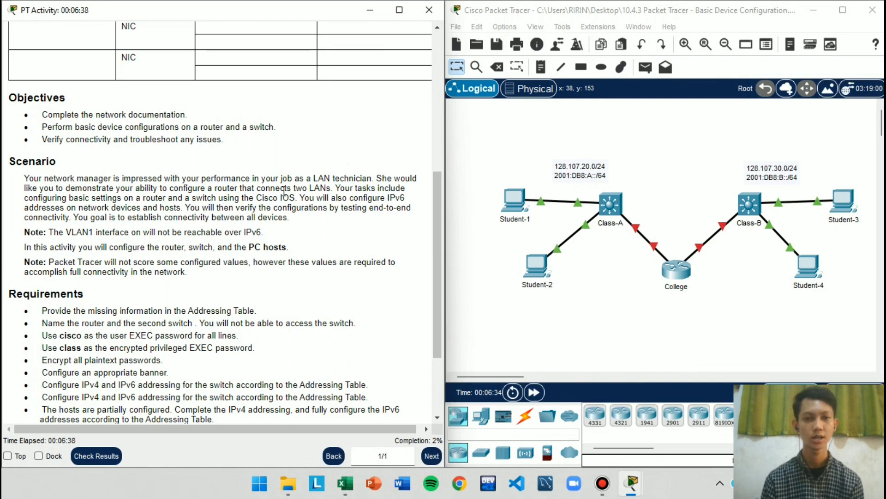
Review the Requirements list and compare it with the network topology and the Addressing Table
{"action": "scroll", "coordinate": [99, 244], "scroll_direction": "down", "scroll_amount": 3}
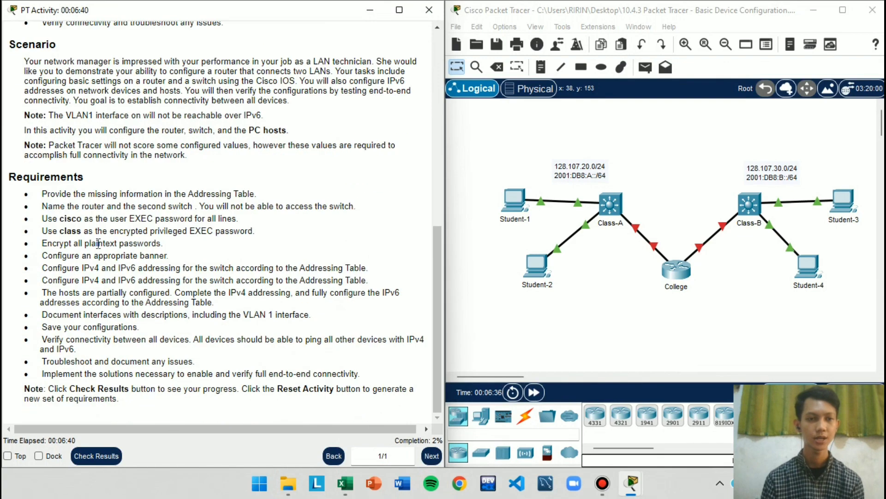
{"action": "left_click_drag", "start_coordinate": [41, 194], "coordinate": [342, 373]}
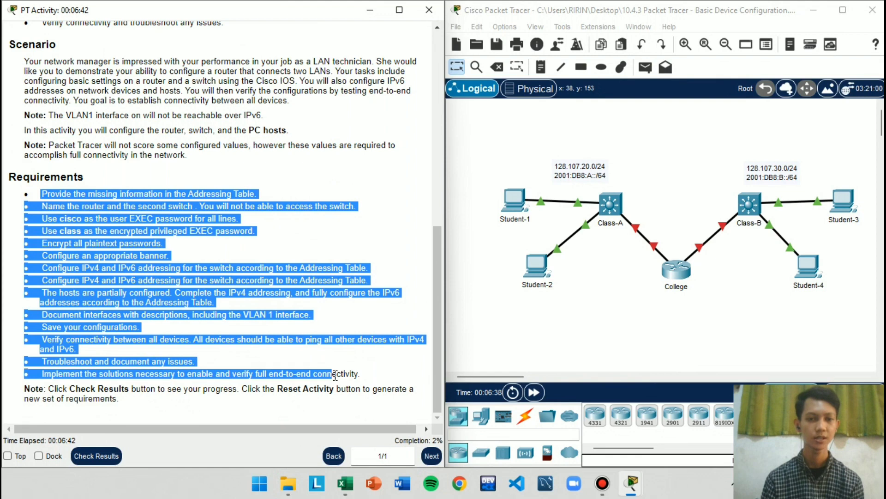
{"action": "left_click", "coordinate": [87, 209]}
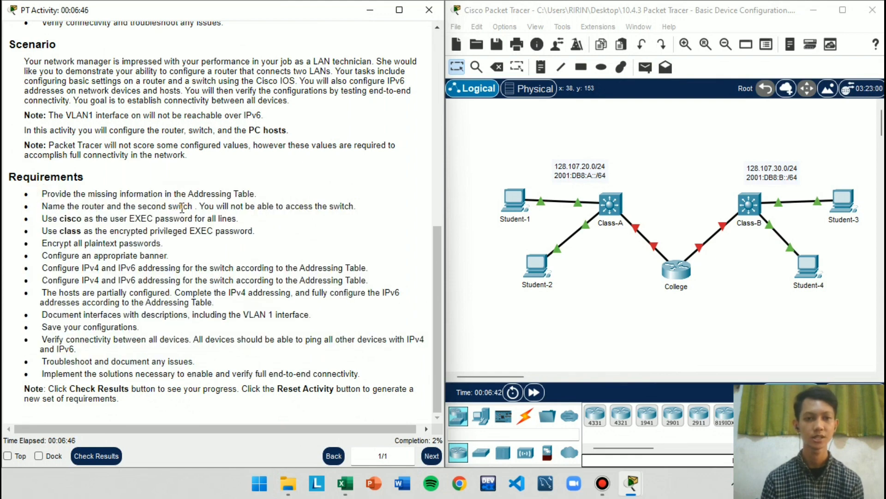
{"action": "left_click", "coordinate": [625, 318]}
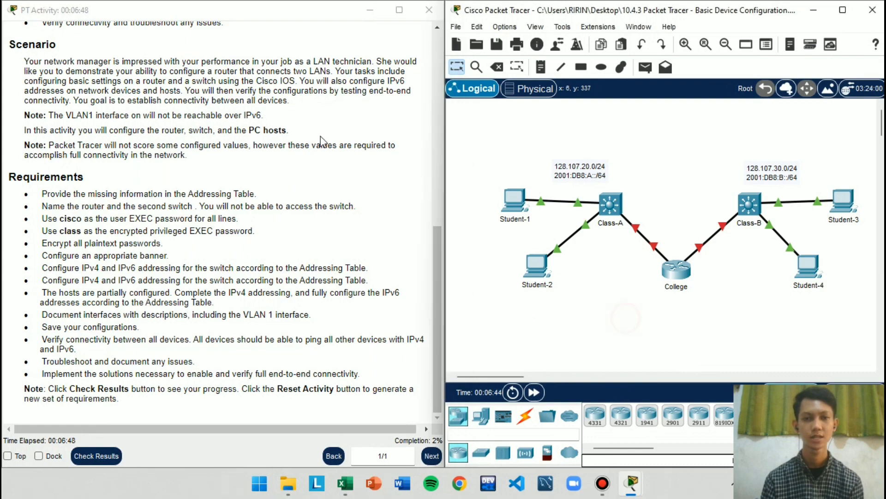
{"action": "left_click", "coordinate": [384, 244]}
{"action": "scroll", "coordinate": [185, 139], "scroll_direction": "up", "scroll_amount": 8}
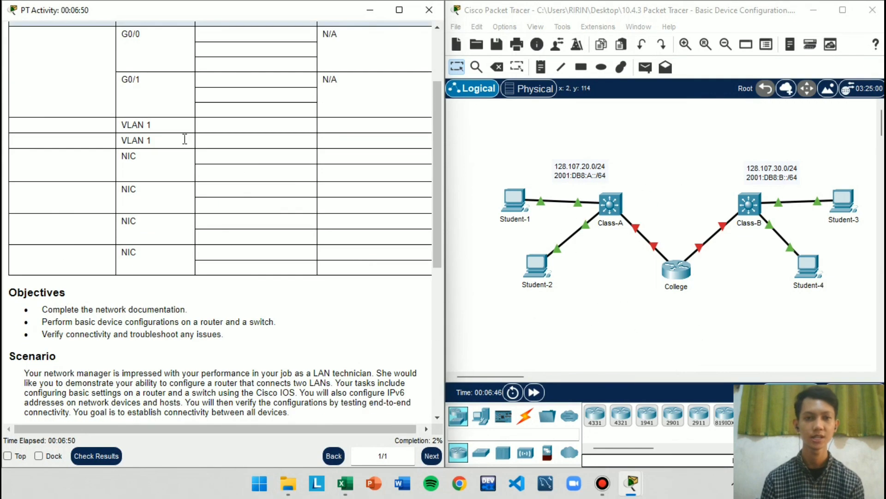
{"action": "scroll", "coordinate": [284, 315], "scroll_direction": "down", "scroll_amount": 7}
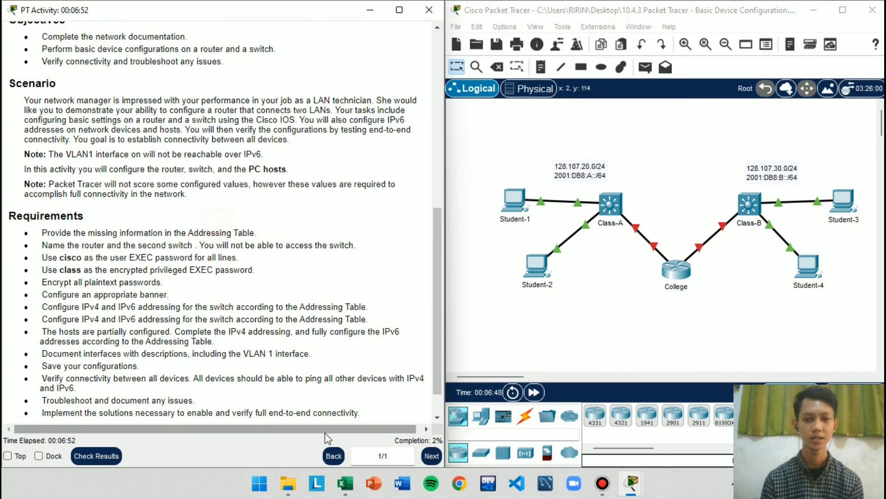
Switch to the Table Kosong workbook in Excel and place it side by side with the Packet Tracer topology
{"action": "left_click", "coordinate": [344, 485]}
{"action": "left_click", "coordinate": [593, 317]}
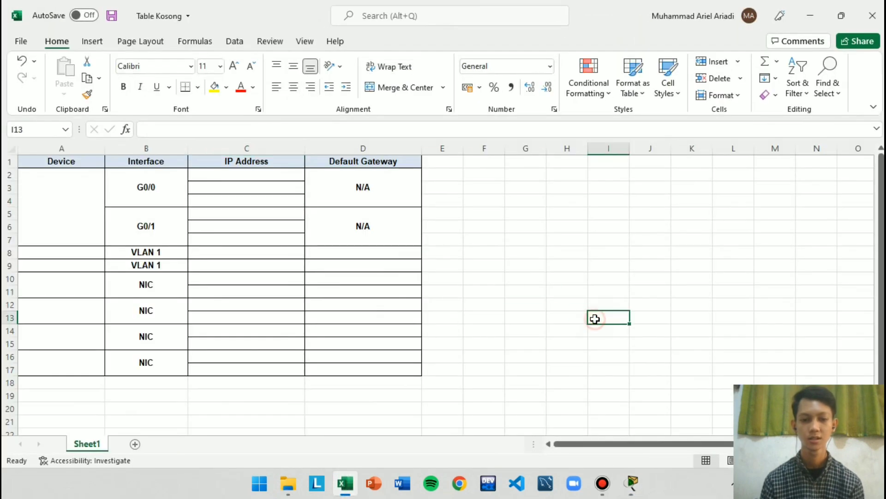
{"action": "key", "text": "super+Left"}
Enter College as the device for interfaces G0/0 and G0/1, and Class-A for the first VLAN 1 row
{"action": "left_click", "coordinate": [79, 213]}
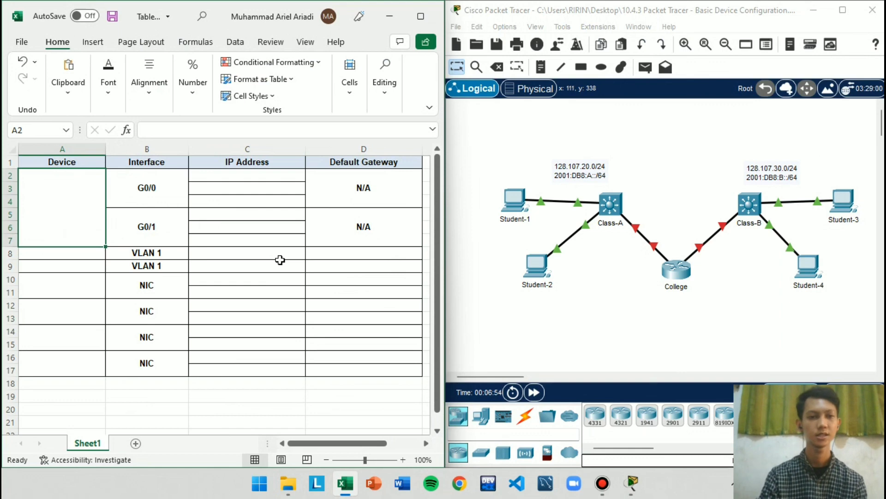
{"action": "type", "text": "College"}
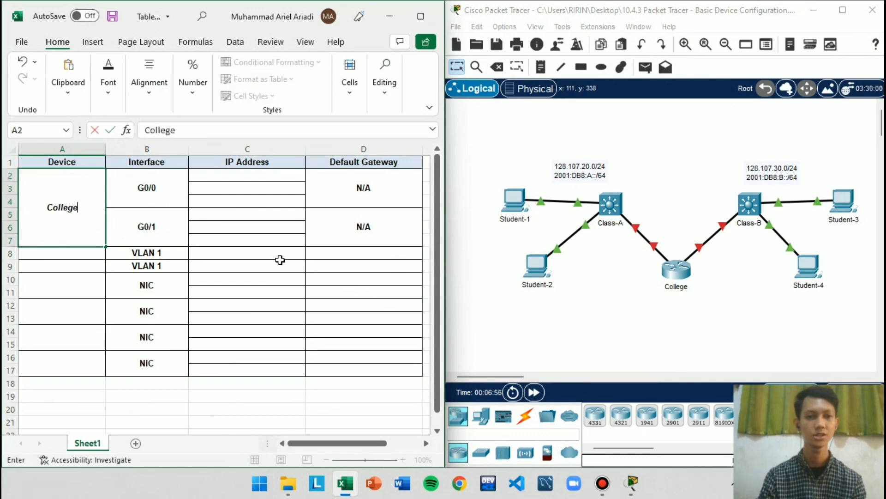
{"action": "key", "text": "Return"}
{"action": "type", "text": "St"}
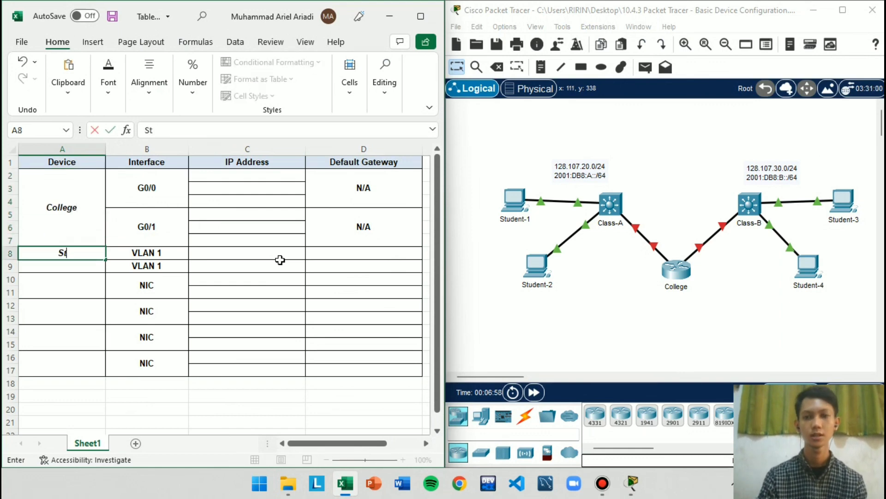
{"action": "key", "text": "BackSpace"}
{"action": "type", "text": "Cla"}
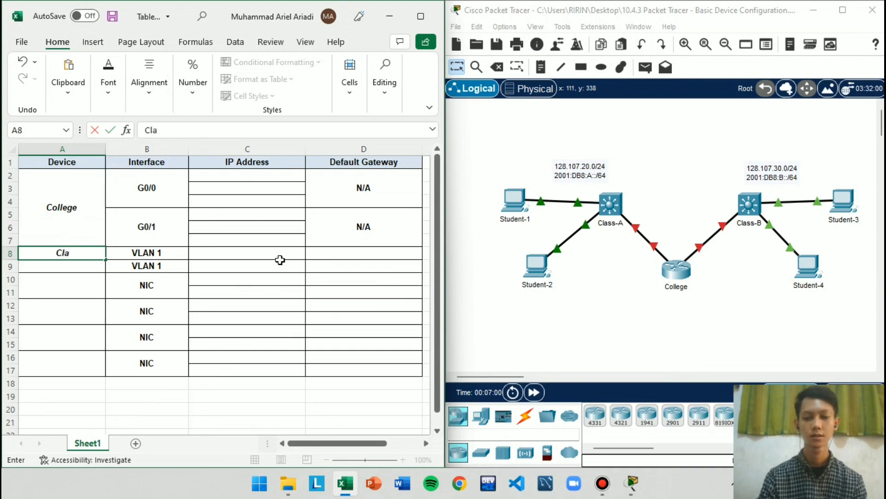
{"action": "type", "text": "ss-A"}
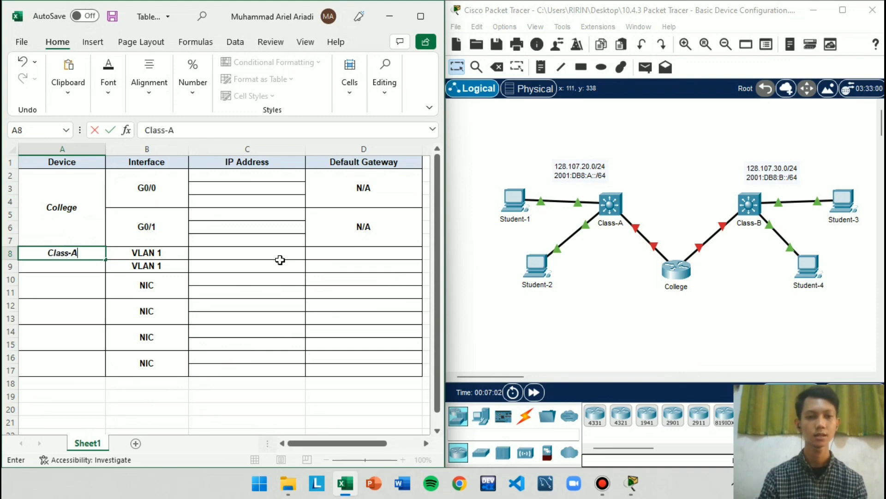
{"action": "left_click", "coordinate": [282, 260]}
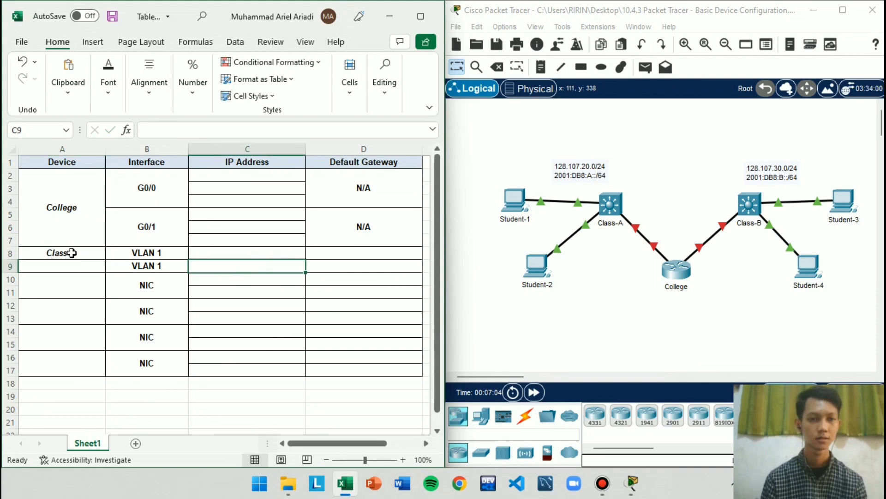
{"action": "left_click", "coordinate": [72, 255]}
{"action": "key", "text": "ctrl+c"}
{"action": "left_click", "coordinate": [74, 265]}
{"action": "key", "text": "Escape"}
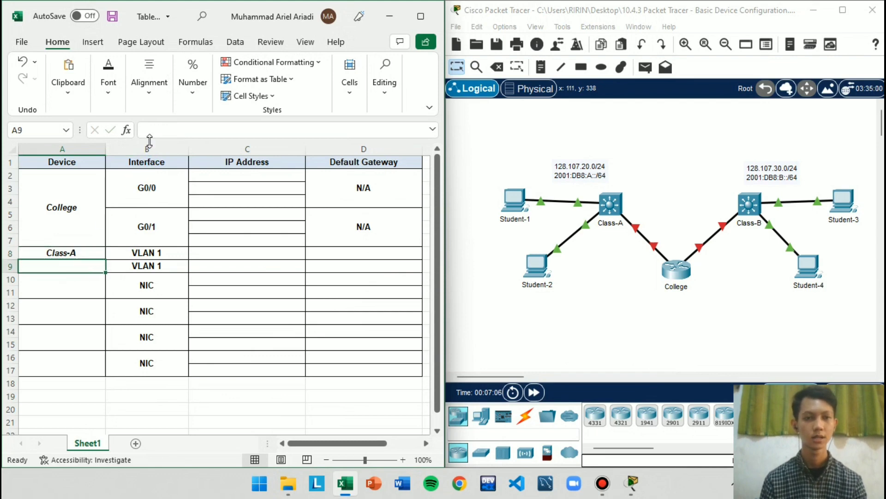
{"action": "left_click", "coordinate": [81, 254]}
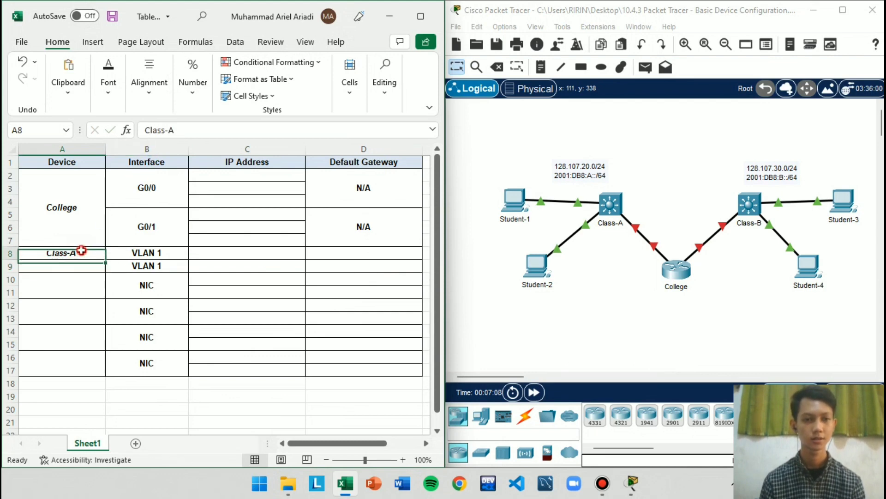
{"action": "key", "text": "ctrl+c"}
{"action": "key", "text": "Escape"}
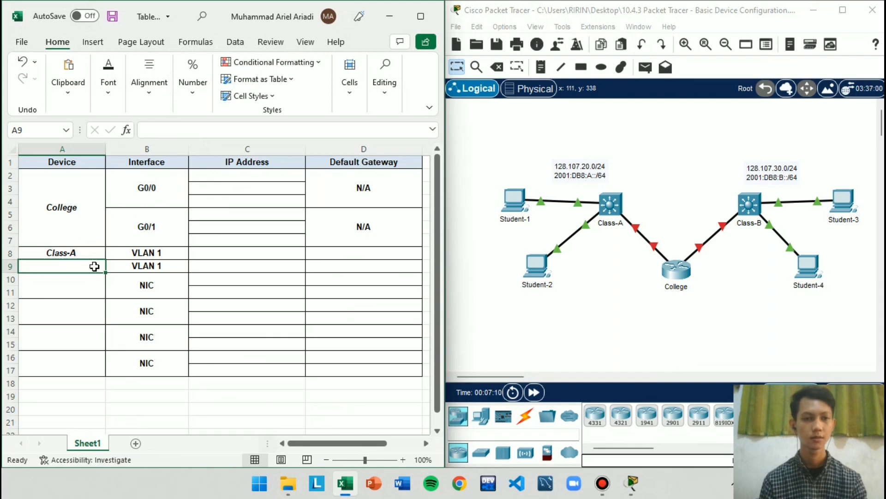
{"action": "left_click_drag", "start_coordinate": [93, 263], "coordinate": [84, 259]}
{"action": "left_click", "coordinate": [476, 275]}
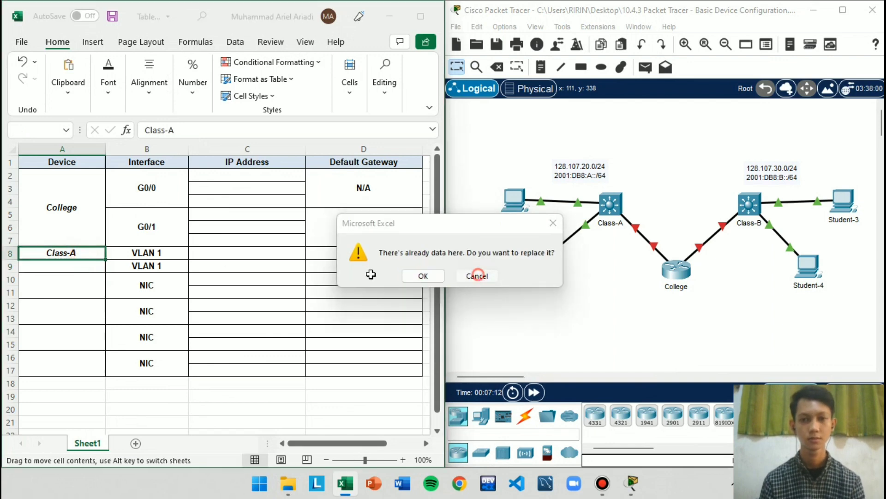
Copy the Class-A device name to the second VLAN 1 row and change the copy to Class-B
{"action": "key", "text": "ctrl+c"}
{"action": "left_click", "coordinate": [85, 268]}
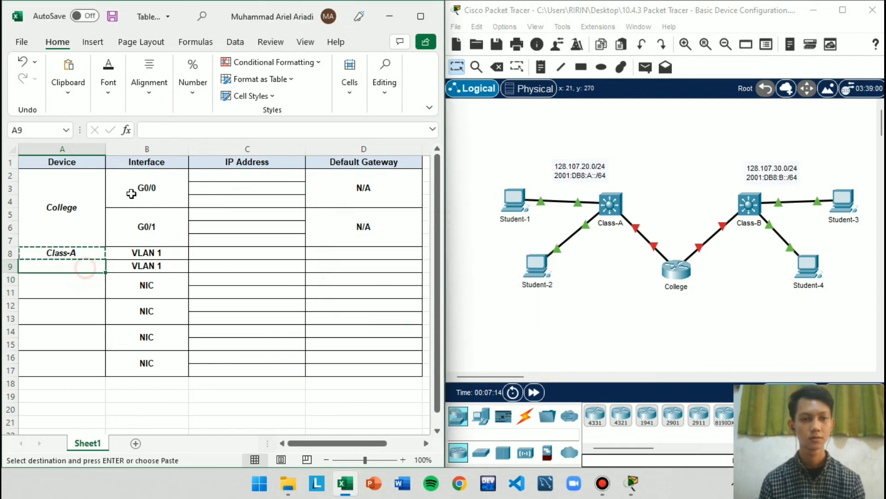
{"action": "key", "text": "ctrl+v"}
{"action": "left_click", "coordinate": [196, 129]}
{"action": "key", "text": "BackSpace"}
{"action": "type", "text": "B"}
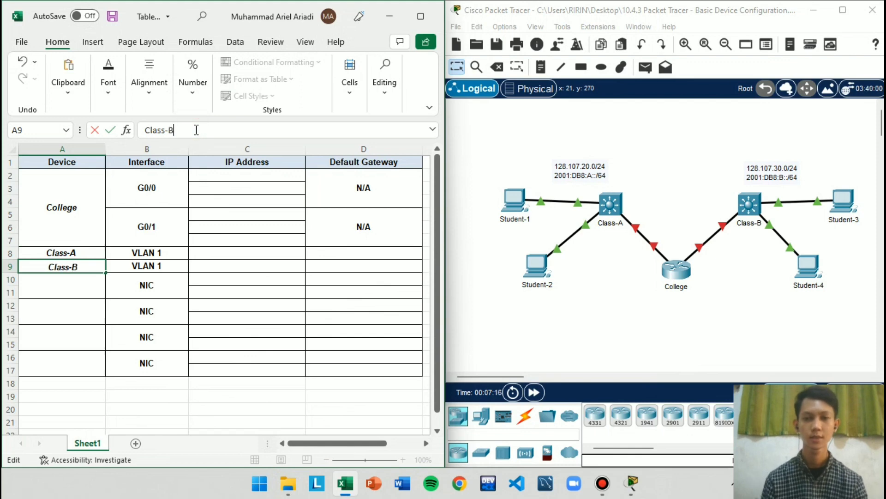
{"action": "left_click", "coordinate": [150, 356]}
Enter Student-1 as the device name for the first NIC row in A10
{"action": "left_click", "coordinate": [88, 287]}
{"action": "type", "text": "Stu"}
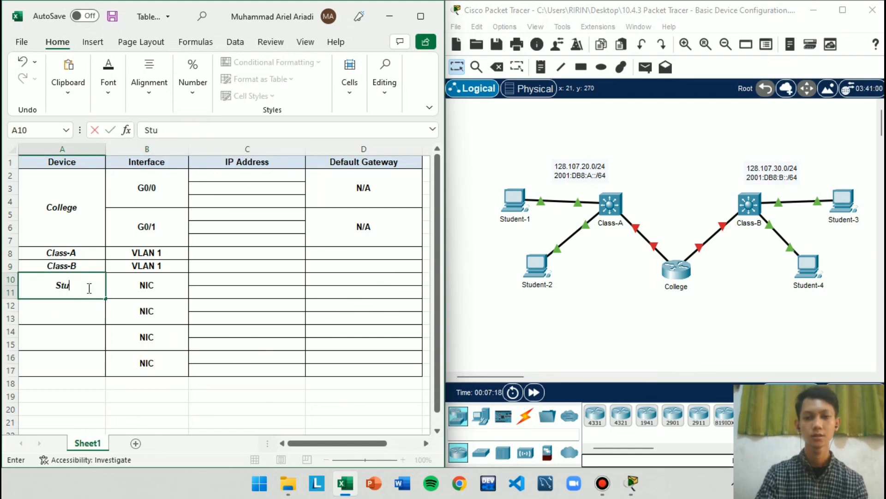
{"action": "type", "text": "dent-1"}
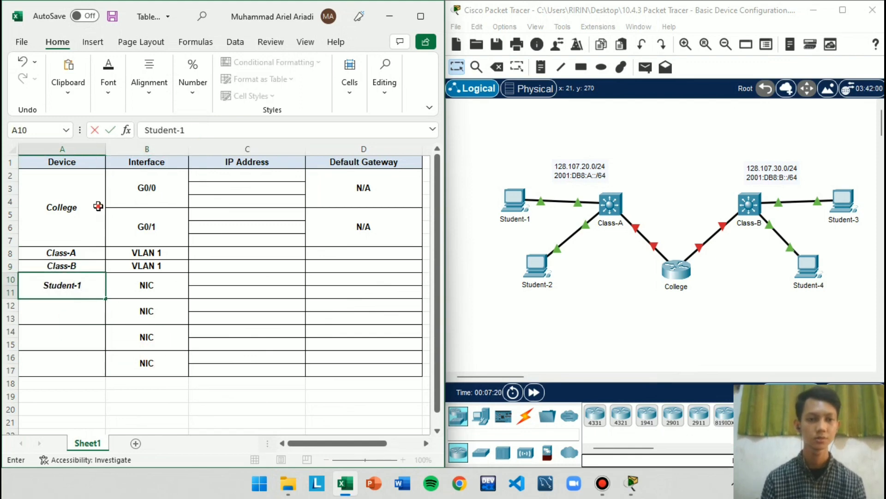
{"action": "left_click", "coordinate": [95, 205]}
Copy the Student-1 device name into the three remaining NIC rows, A12 through A17
{"action": "left_click", "coordinate": [91, 285]}
{"action": "key", "text": "ctrl+c"}
{"action": "left_click_drag", "start_coordinate": [81, 307], "coordinate": [87, 373]}
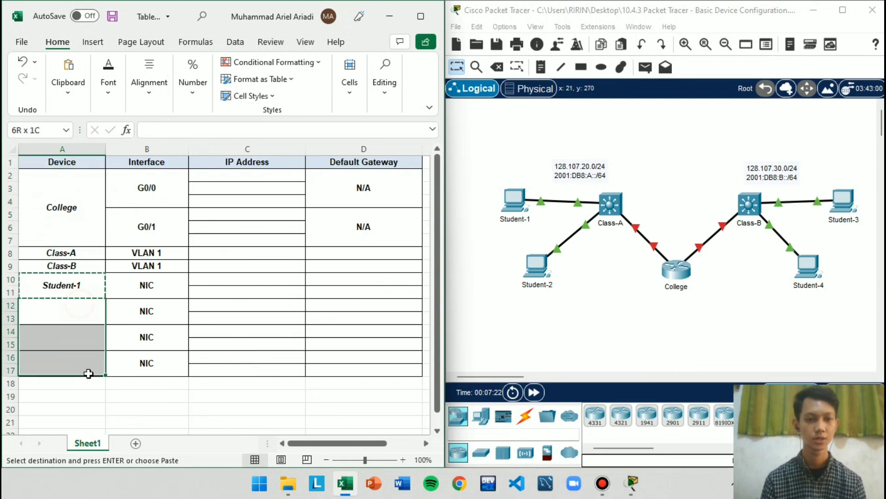
{"action": "key", "text": "ctrl+v"}
Change the device name in the second NIC row to Student-2
{"action": "double_click", "coordinate": [88, 306]}
{"action": "key", "text": "BackSpace"}
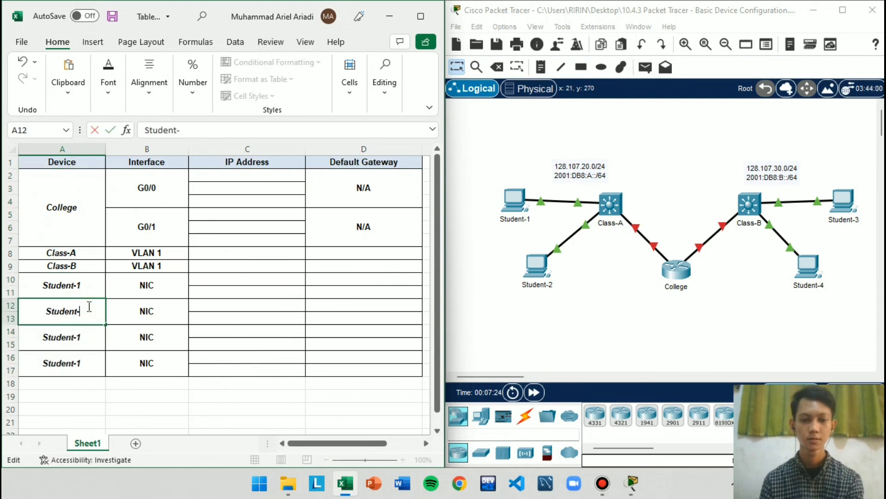
{"action": "type", "text": "2"}
{"action": "left_click", "coordinate": [84, 345]}
Change the device names in the third and fourth NIC rows to Student-3 and Student-4
{"action": "double_click", "coordinate": [90, 338]}
{"action": "key", "text": "BackSpace"}
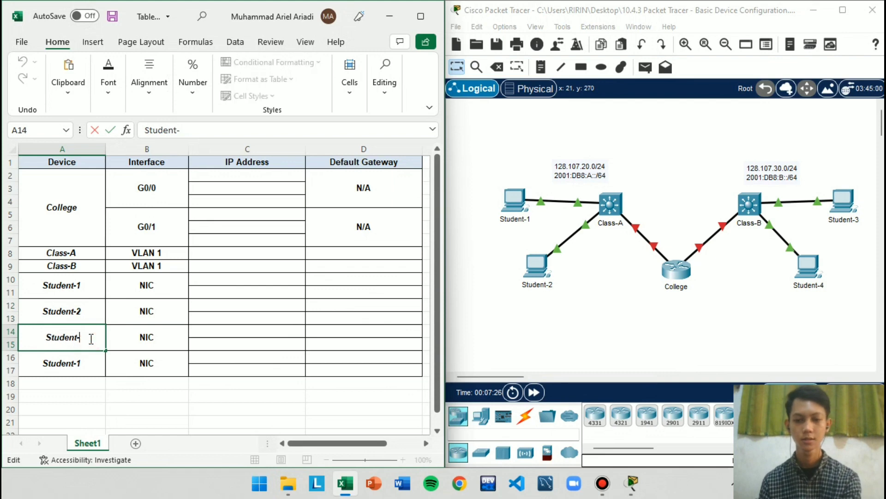
{"action": "type", "text": "3"}
{"action": "left_click", "coordinate": [74, 364]}
{"action": "double_click", "coordinate": [82, 363]}
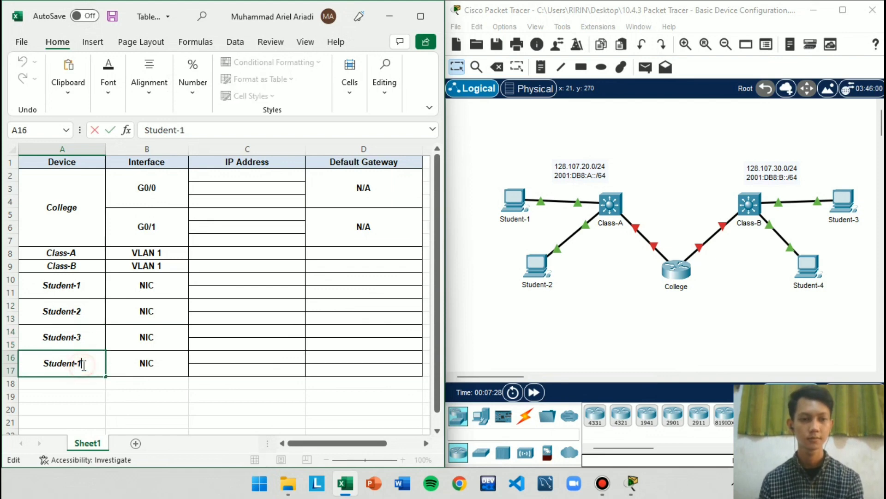
{"action": "key", "text": "BackSpace"}
{"action": "type", "text": "4"}
{"action": "left_click", "coordinate": [277, 304]}
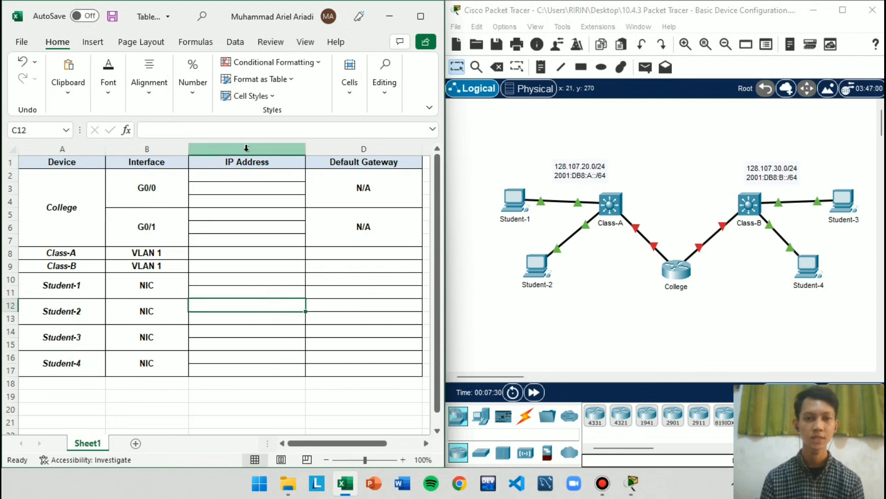
Enter 128.107.20.1/24 in C2 as the IPv4 address of College's G0/0 interface
{"action": "left_click", "coordinate": [247, 148]}
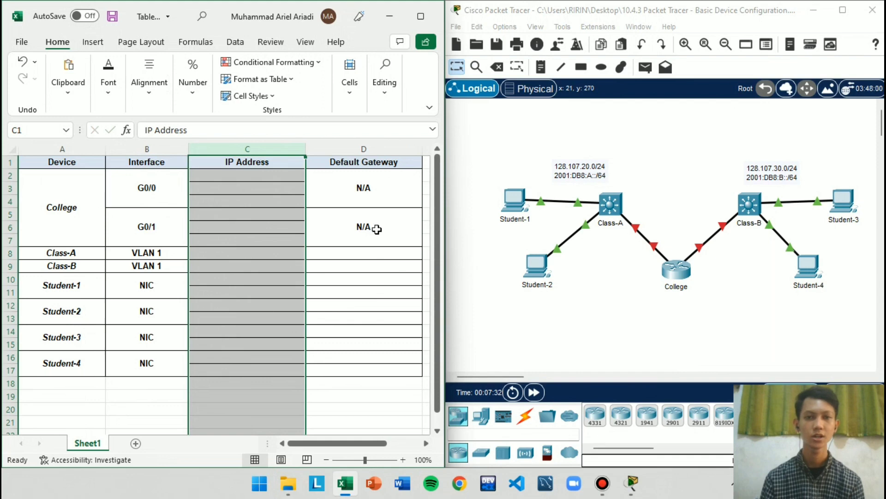
{"action": "left_click", "coordinate": [269, 185]}
{"action": "left_click", "coordinate": [250, 176]}
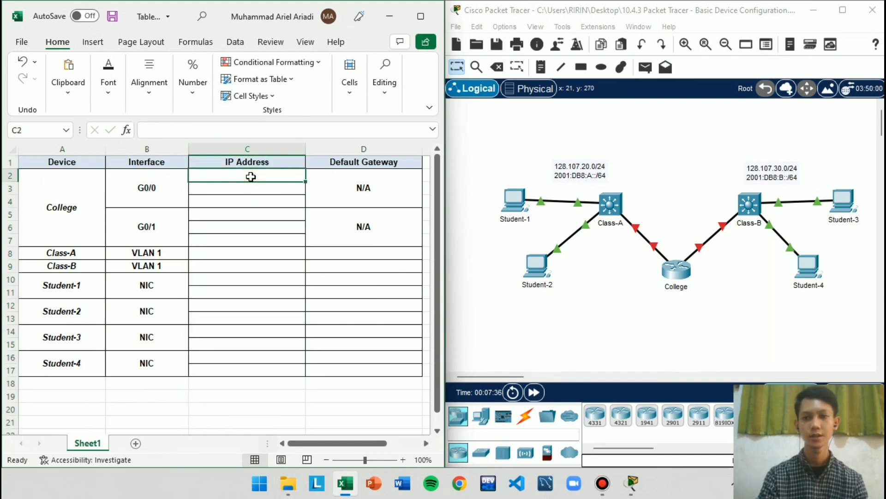
{"action": "type", "text": "128"}
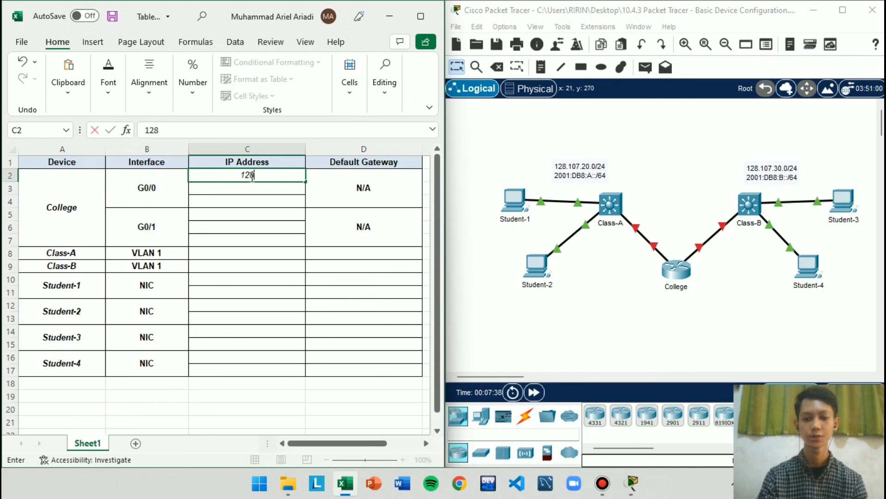
{"action": "type", "text": ".107"}
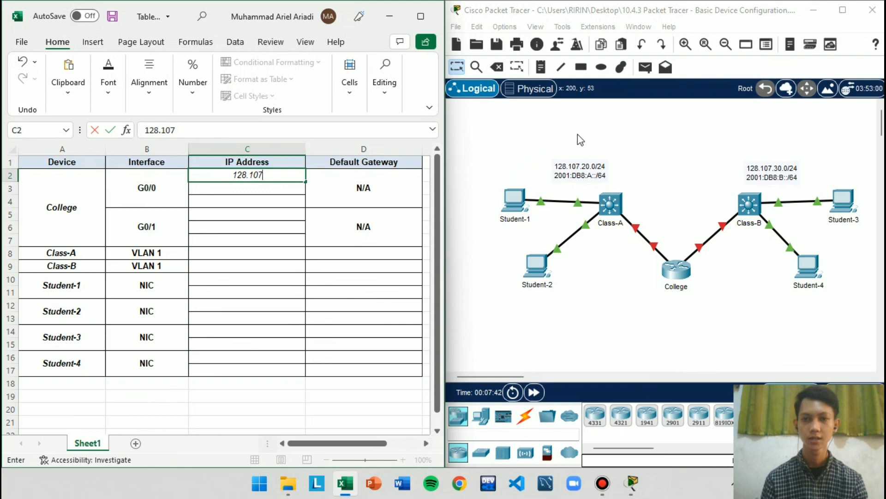
{"action": "type", "text": ".20"}
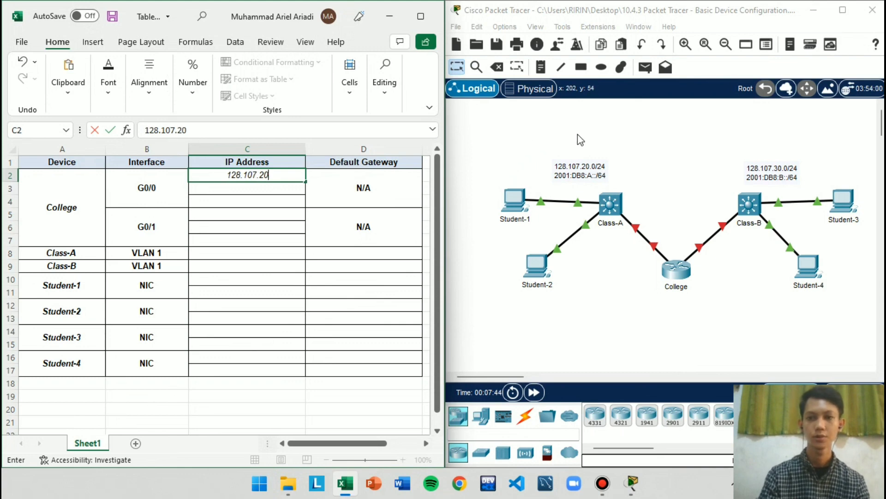
{"action": "type", "text": "."}
{"action": "type", "text": "1"}
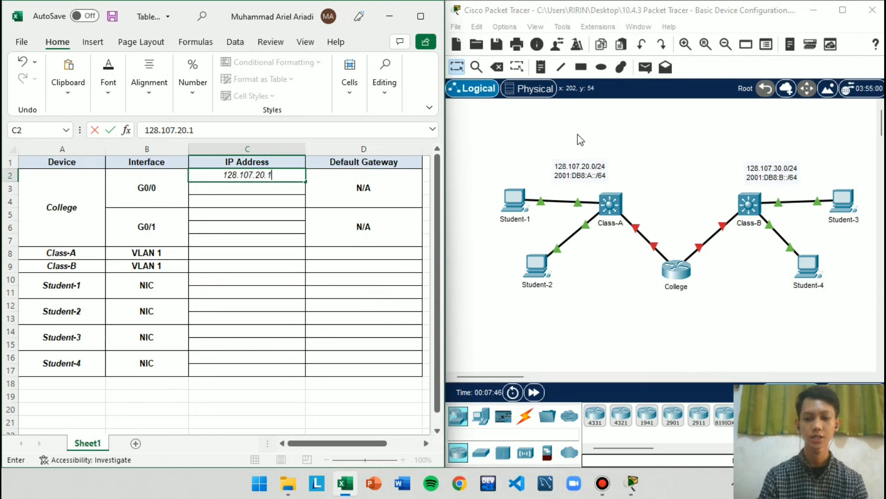
{"action": "type", "text": "/24"}
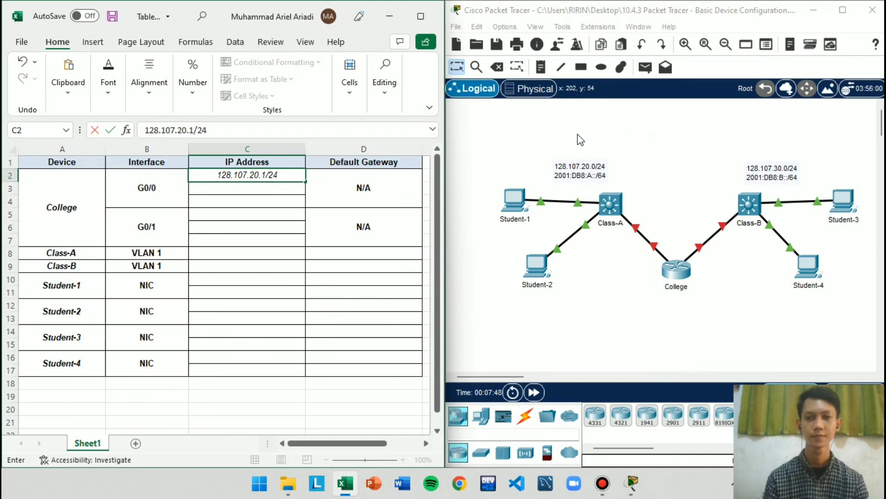
{"action": "left_click", "coordinate": [269, 175]}
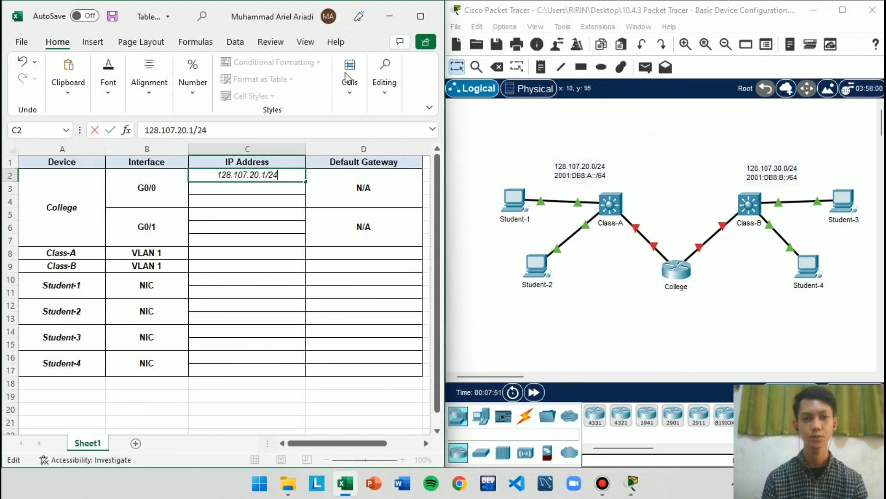
{"action": "left_click", "coordinate": [265, 200]}
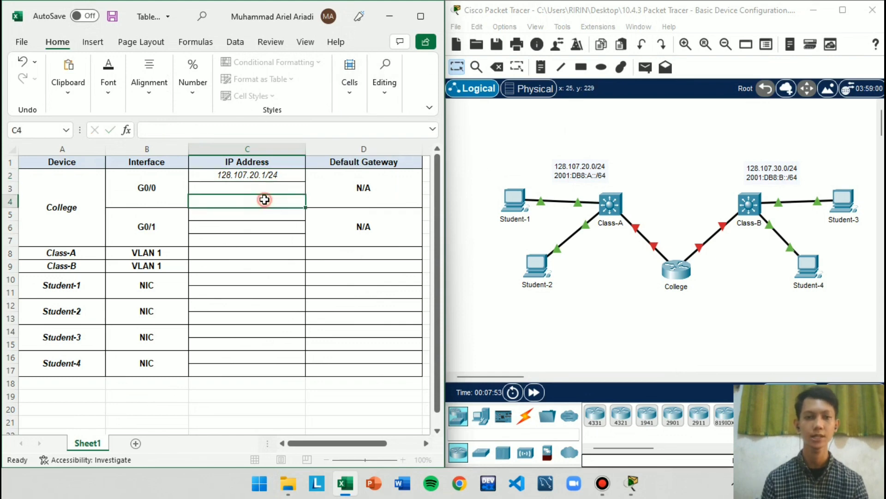
Enter 2001:DB8:A::1/64 in C3 as the IPv6 address of College's G0/0 interface
{"action": "left_click", "coordinate": [268, 190]}
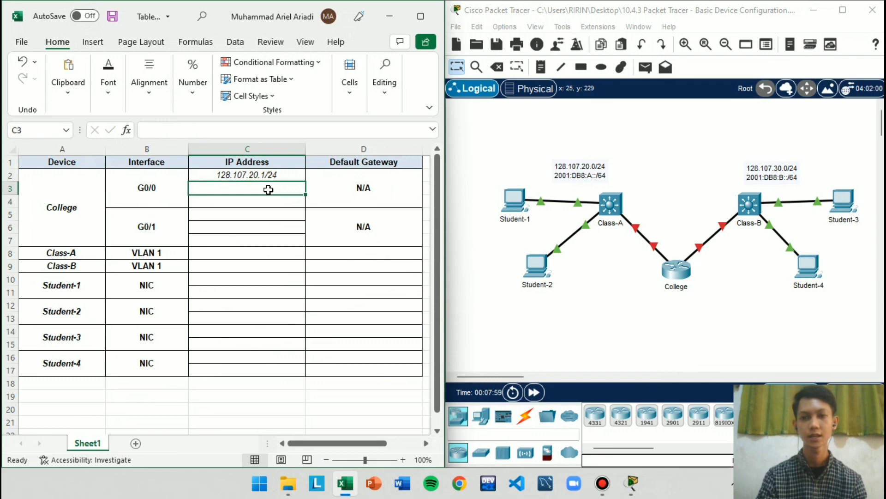
{"action": "type", "text": "2001:"}
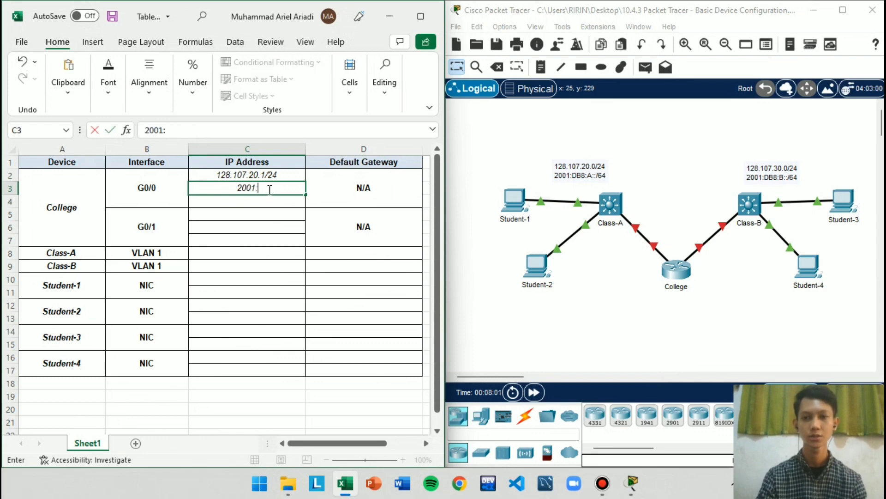
{"action": "type", "text": "D"}
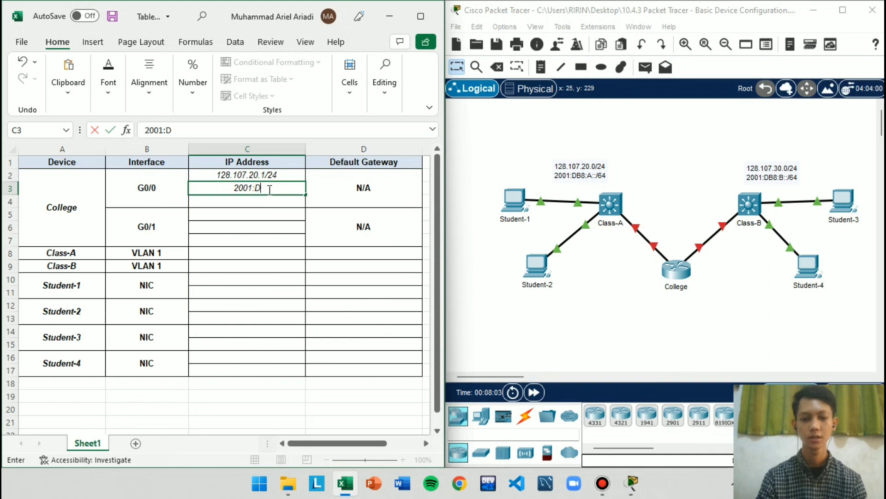
{"action": "type", "text": "B8:"}
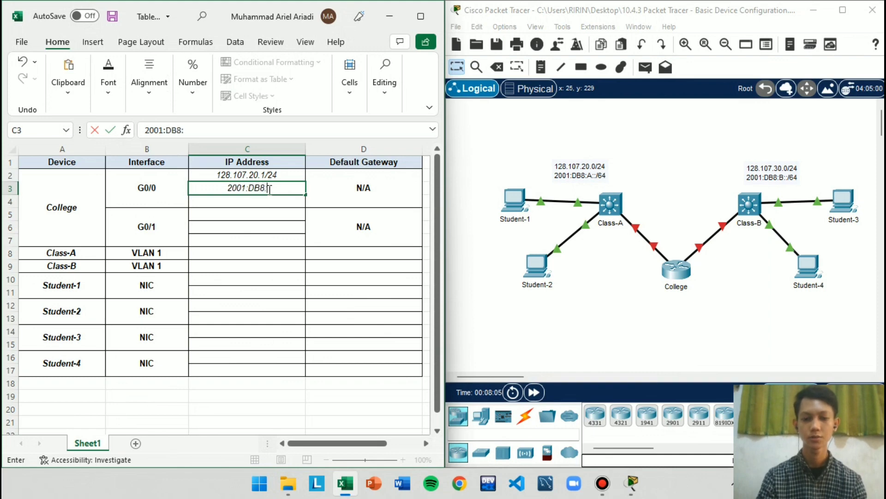
{"action": "type", "text": "A::"}
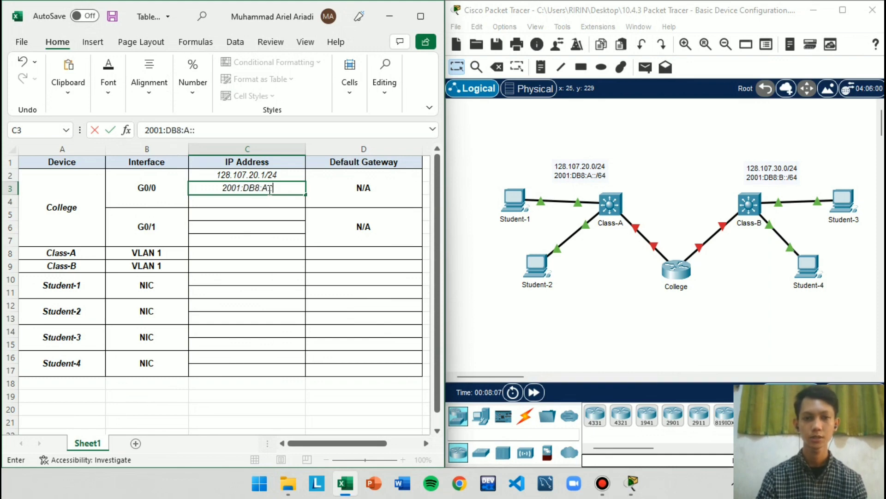
{"action": "type", "text": "1/64"}
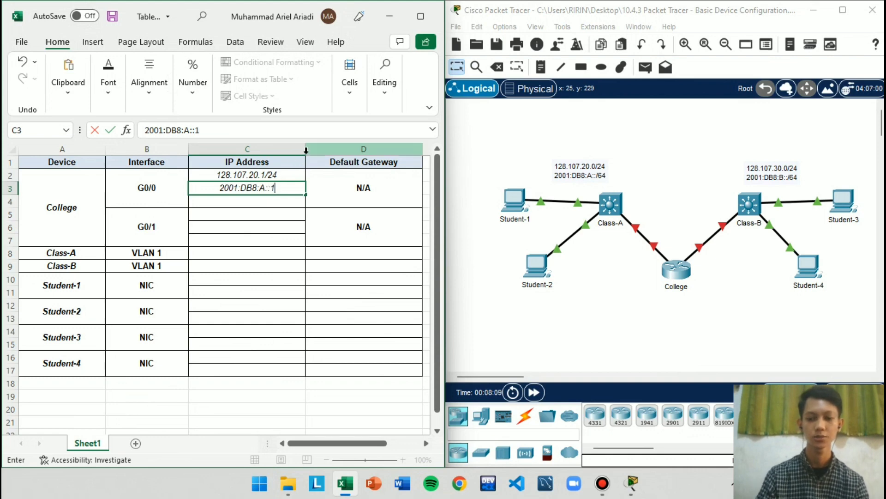
Enter FE80::1 in C4 as the link-local address of College's G0/0 interface
{"action": "left_click", "coordinate": [284, 201]}
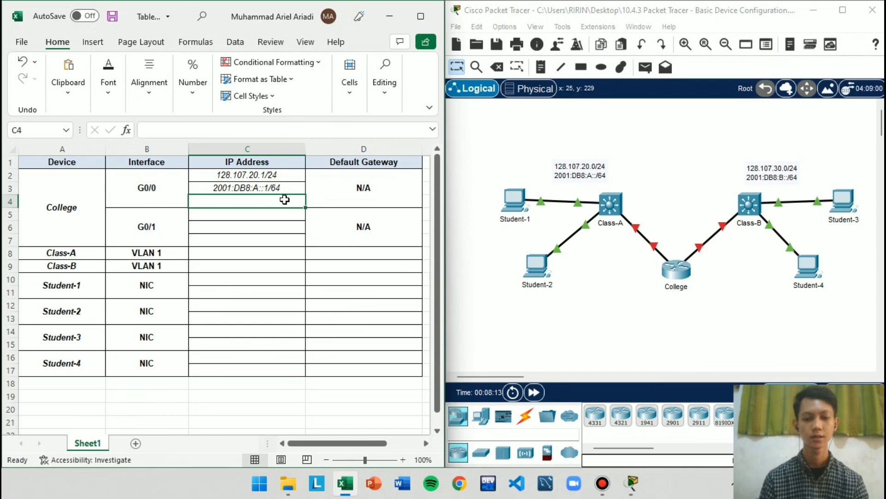
{"action": "type", "text": "FE80"}
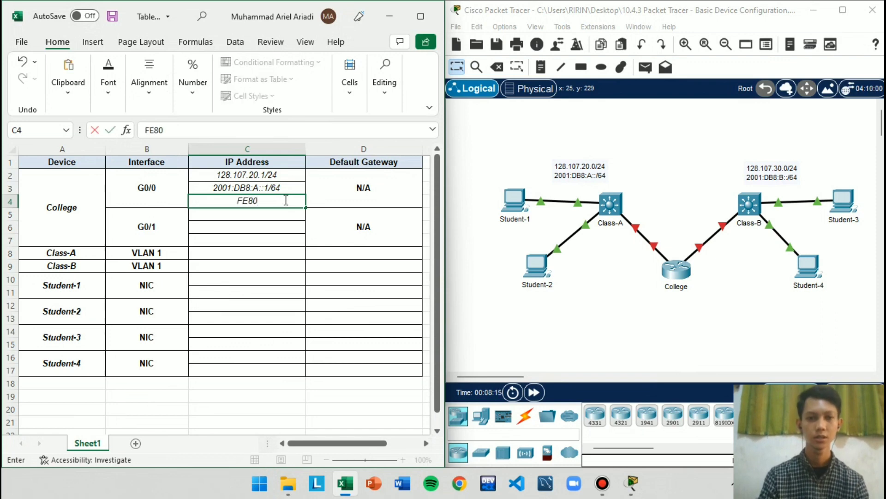
{"action": "type", "text": "::1"}
{"action": "left_click", "coordinate": [195, 225]}
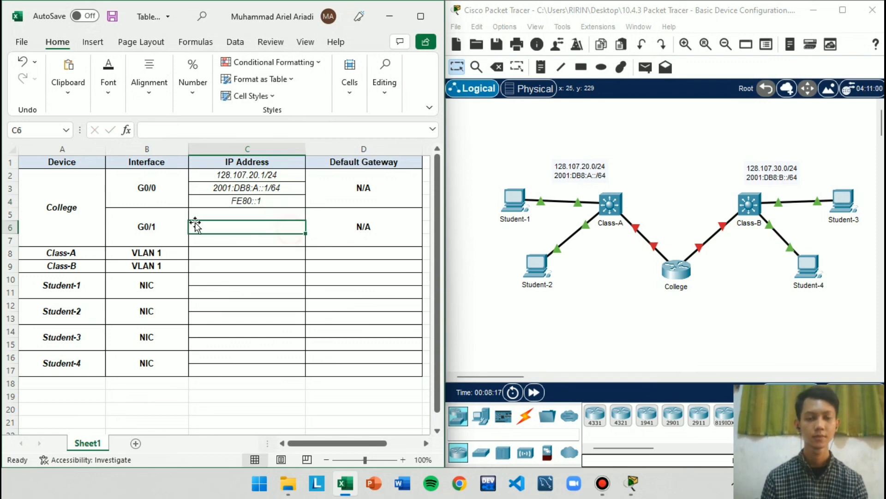
Enter 128.107.30.1/24 in C5 as the IPv4 address of College's G0/1 interface
{"action": "key", "text": "Up"}
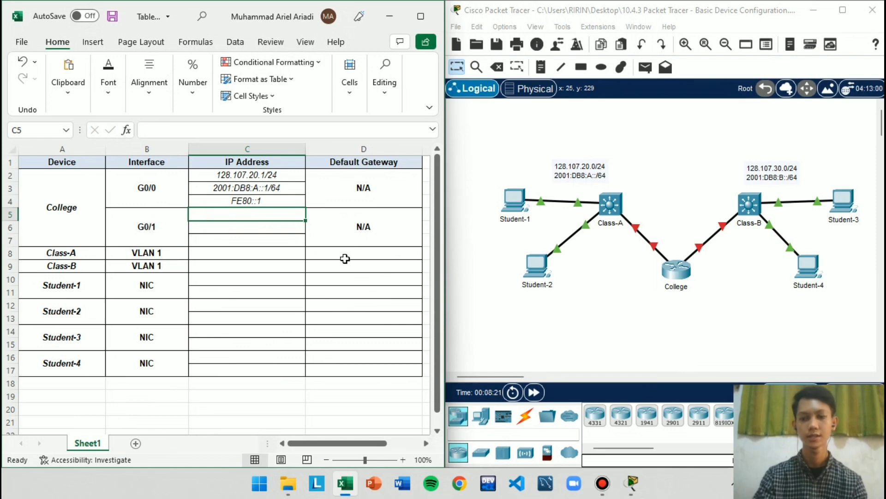
{"action": "type", "text": "128"}
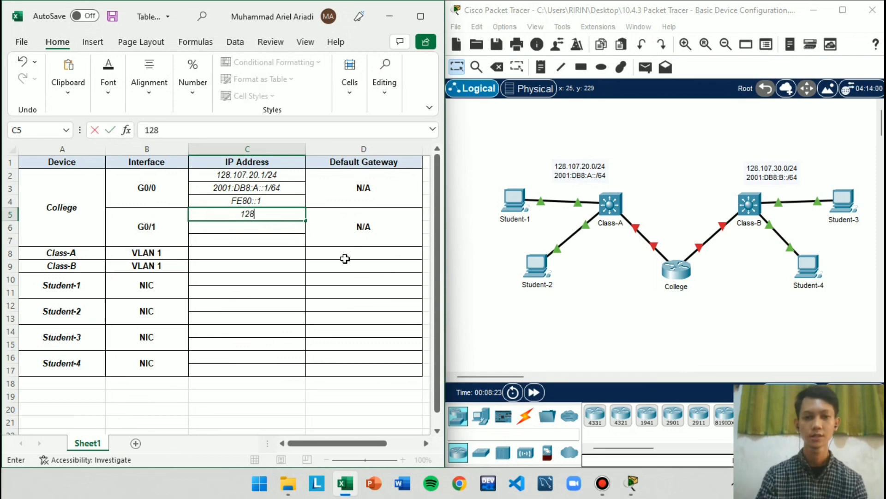
{"action": "type", "text": ".107"}
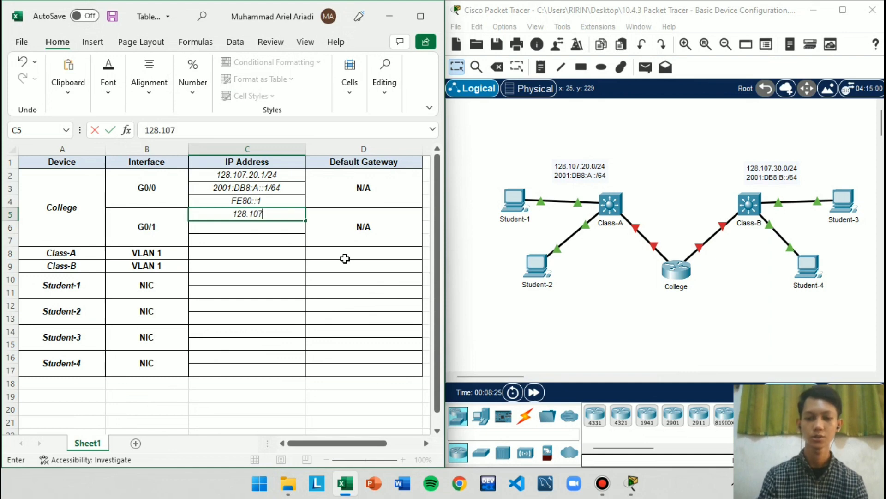
{"action": "type", "text": ".30."}
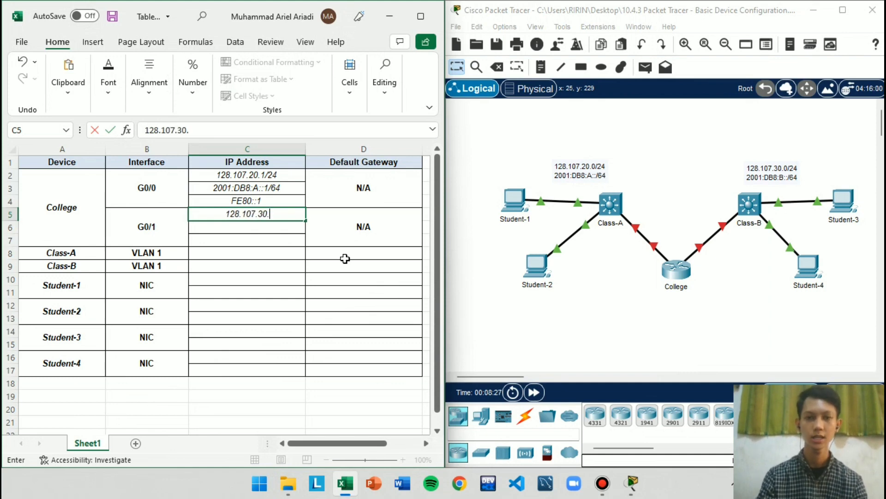
{"action": "type", "text": "1/24"}
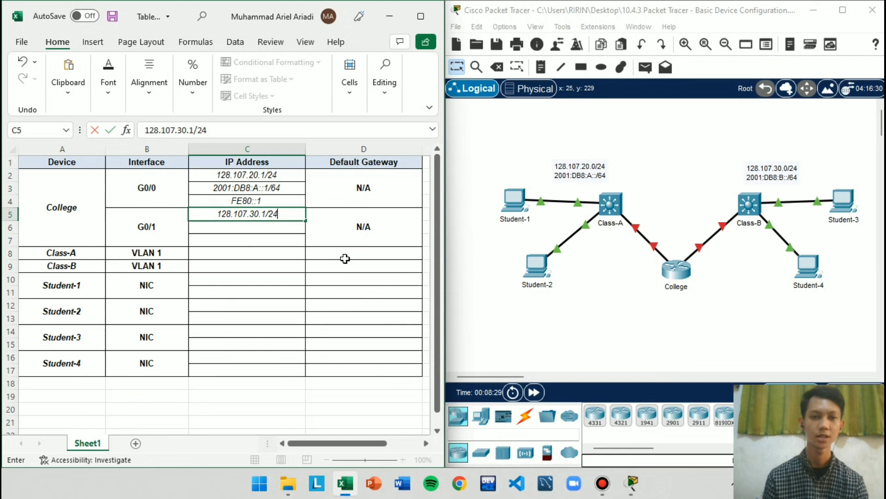
{"action": "left_click", "coordinate": [332, 185]}
Enter 2001:DB8:B::1/64 in C6 as the IPv6 address of College's G0/1 interface
{"action": "left_click", "coordinate": [272, 229]}
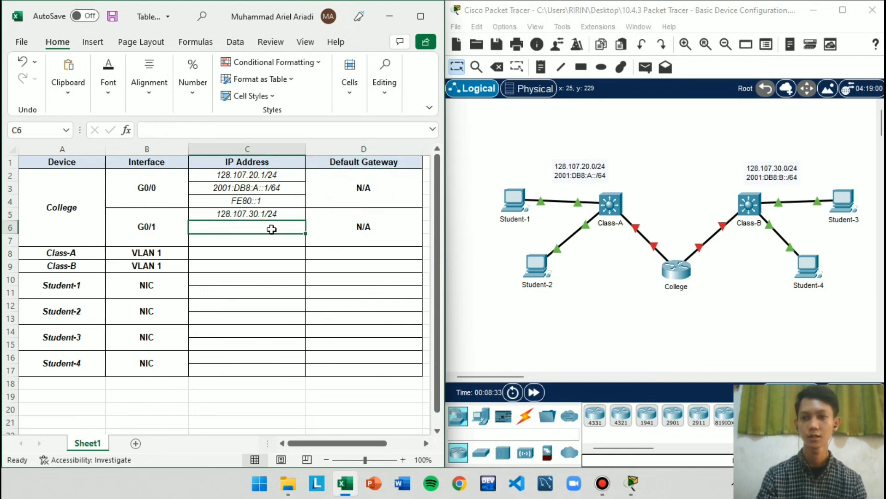
{"action": "type", "text": "2001"}
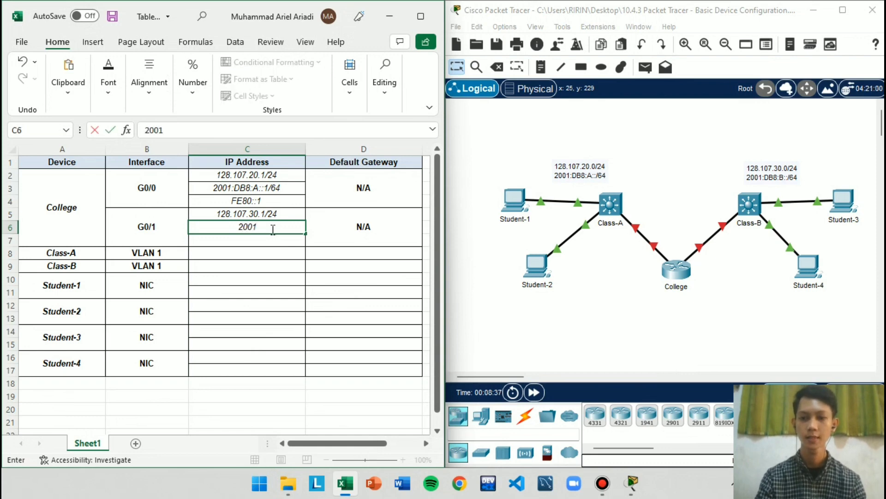
{"action": "type", "text": ":DB"}
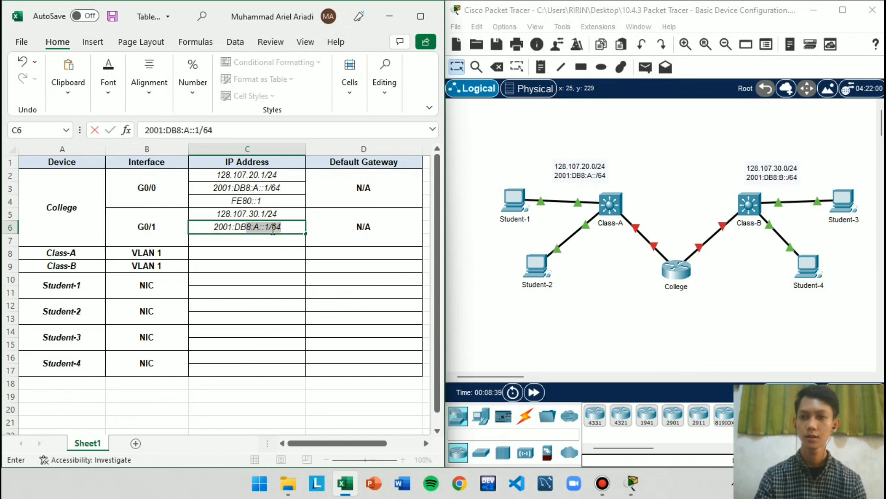
{"action": "type", "text": "8:"}
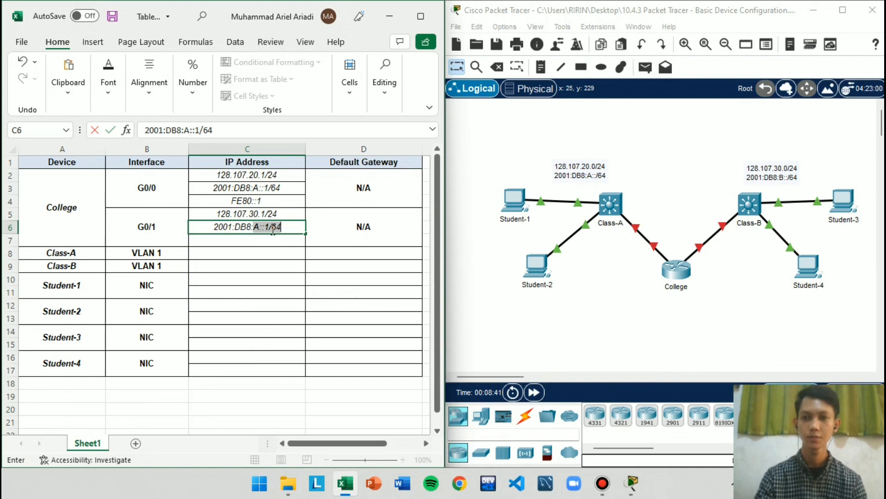
{"action": "type", "text": "B::"}
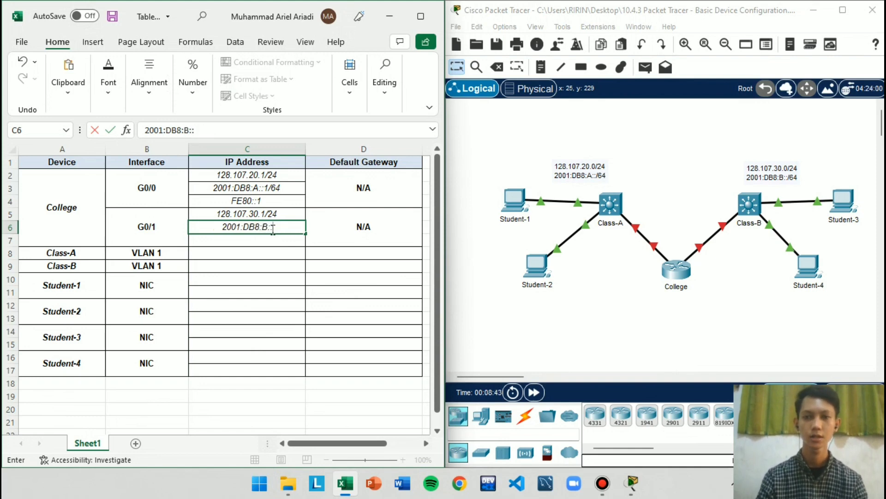
{"action": "type", "text": "1/"}
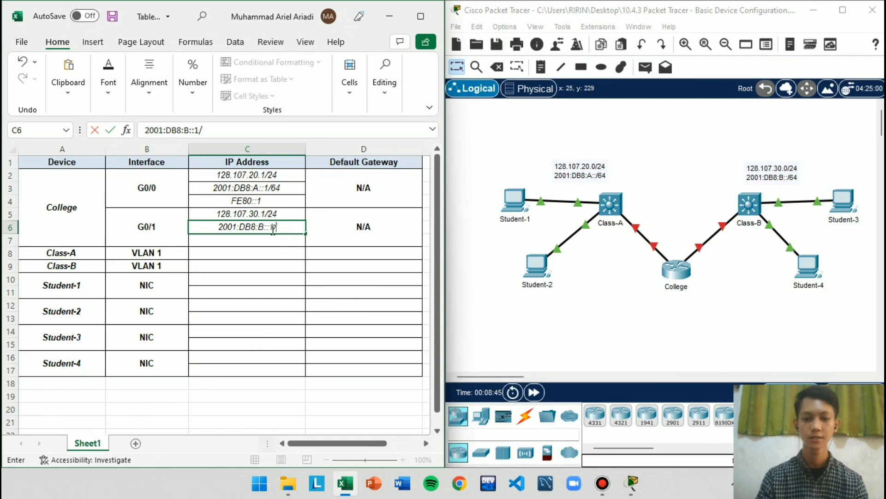
{"action": "type", "text": "64"}
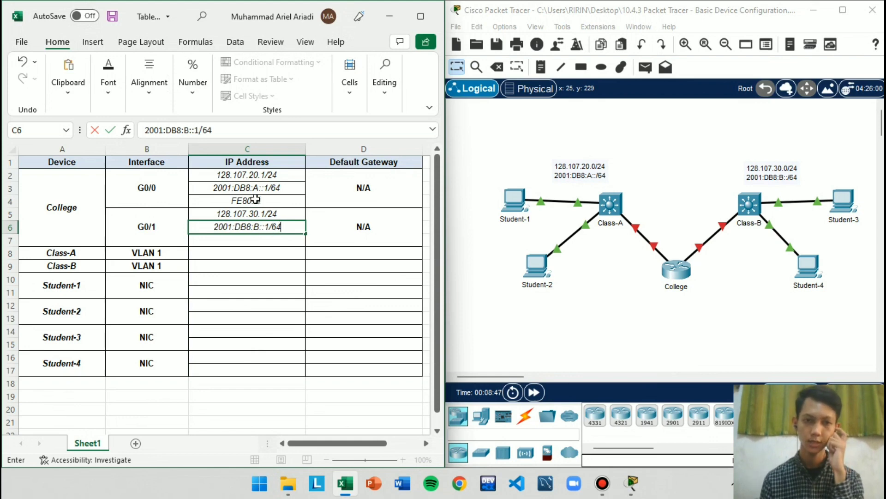
Copy the FE80::1 link-local address from C4 to C7 for College's G0/1 interface
{"action": "left_click", "coordinate": [256, 199]}
{"action": "key", "text": "ctrl+c"}
{"action": "left_click", "coordinate": [281, 239]}
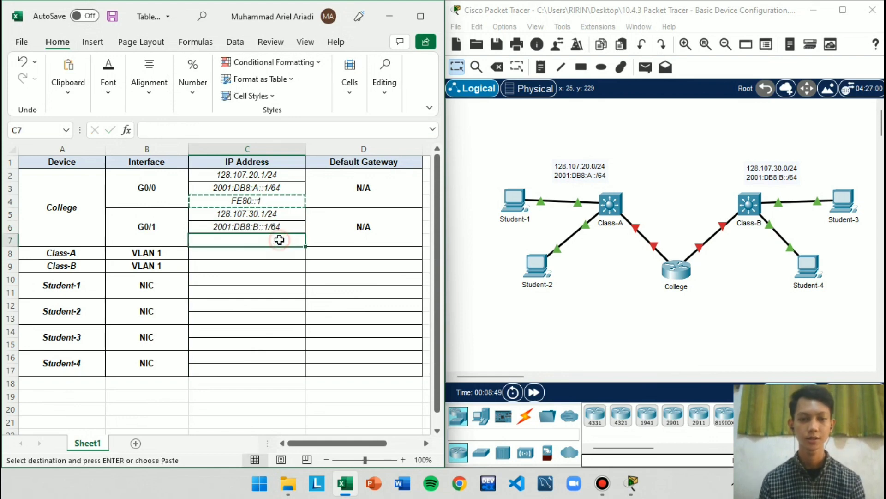
{"action": "key", "text": "ctrl+v"}
{"action": "left_click", "coordinate": [290, 279]}
{"action": "left_click", "coordinate": [231, 255]}
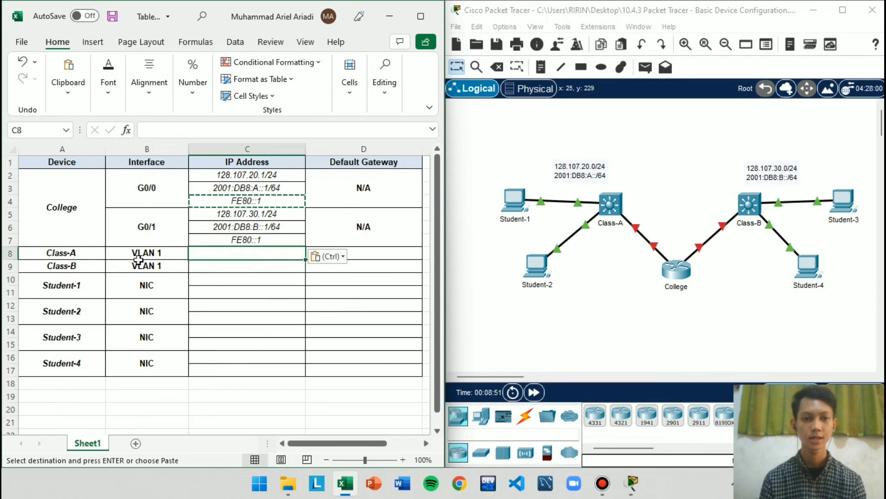
Enter 128.107.20.2/24 in C8 as the IP address of Class-A's VLAN 1 interface
{"action": "left_click_drag", "start_coordinate": [126, 254], "coordinate": [184, 245]}
{"action": "left_click", "coordinate": [199, 257]}
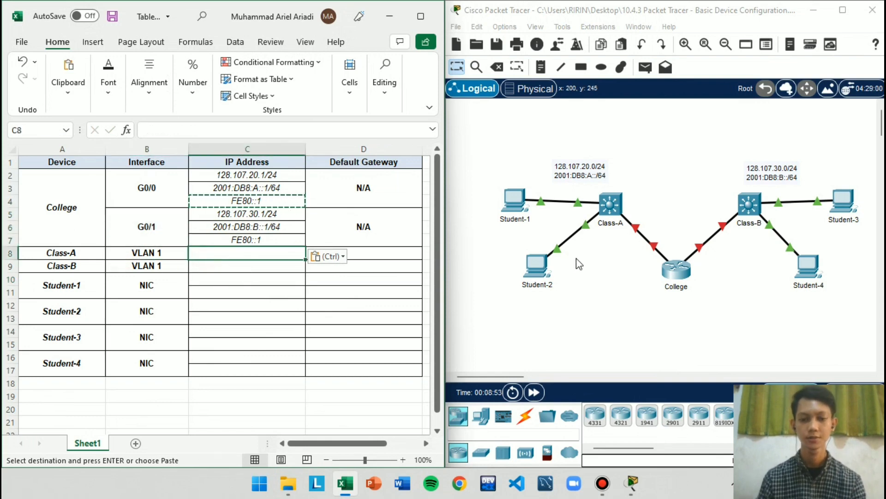
{"action": "type", "text": "128.10"}
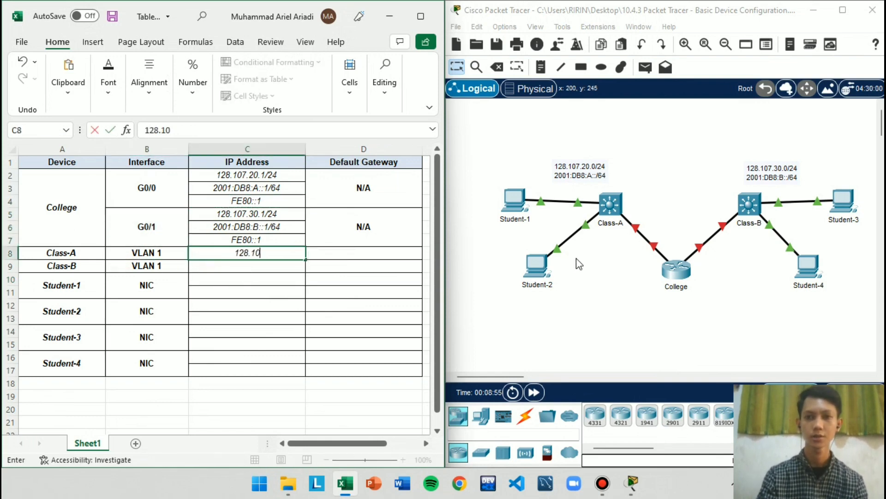
{"action": "type", "text": "7,"}
{"action": "key", "text": "BackSpace"}
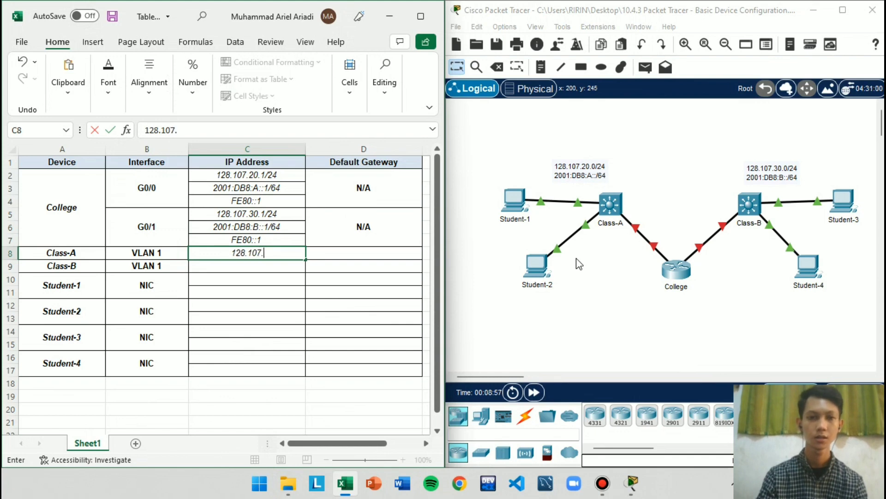
{"action": "type", "text": ".20.2/24"}
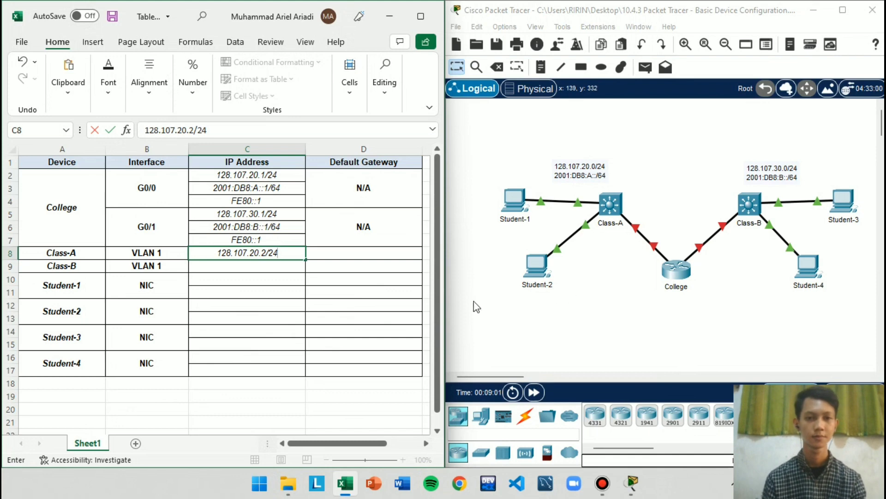
{"action": "key", "text": "Return"}
Enter 128.107.30.15/24 in C9 as the IP address of Class-B's VLAN 1 interface
{"action": "left_click", "coordinate": [254, 275]}
{"action": "left_click", "coordinate": [247, 266]}
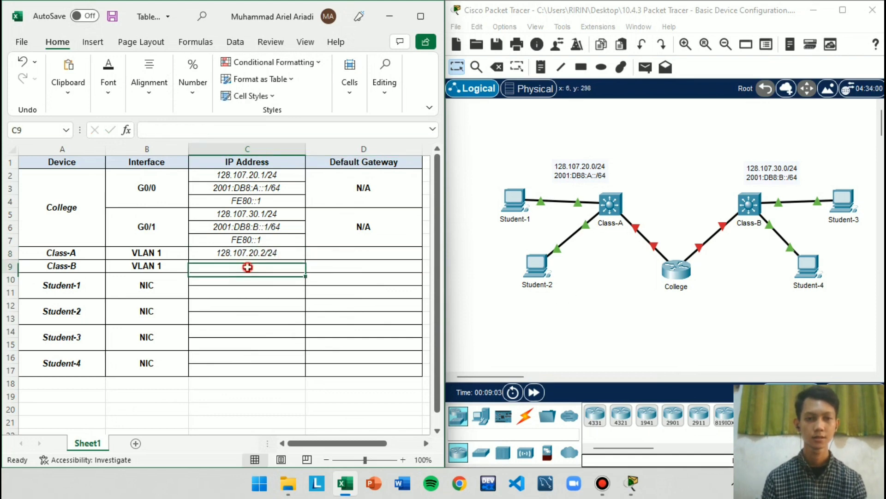
{"action": "type", "text": "128"}
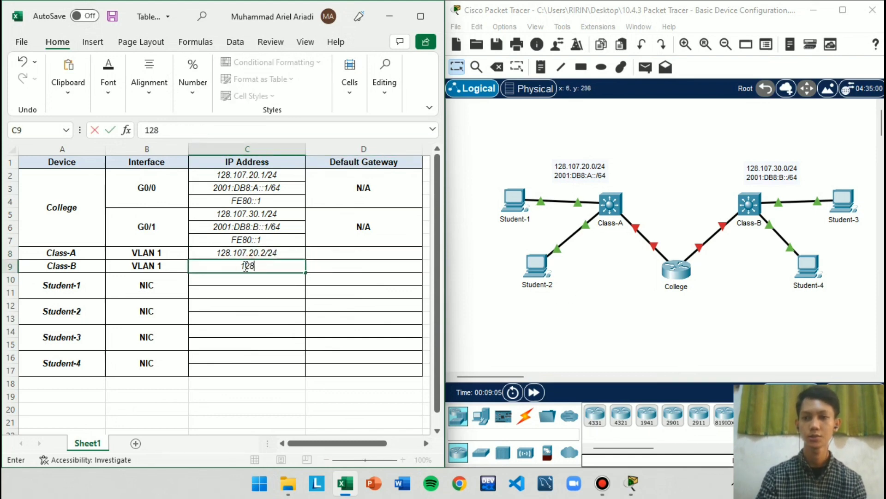
{"action": "type", "text": ".107."}
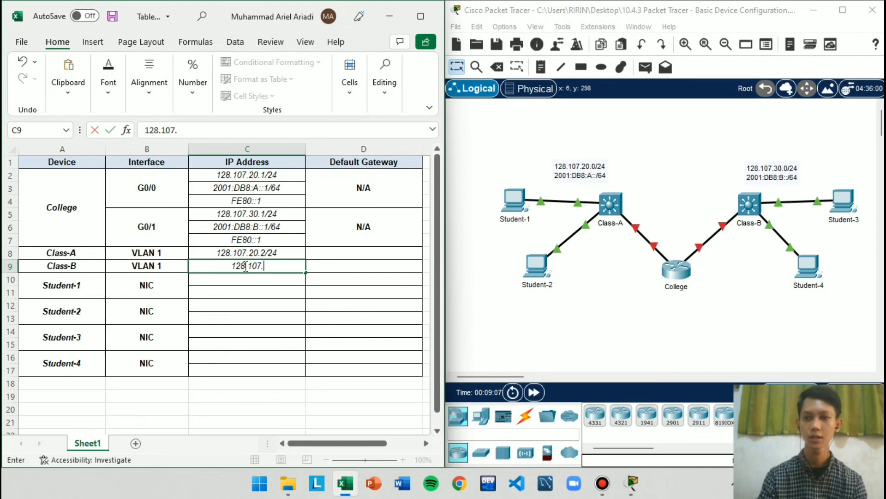
{"action": "type", "text": "30."}
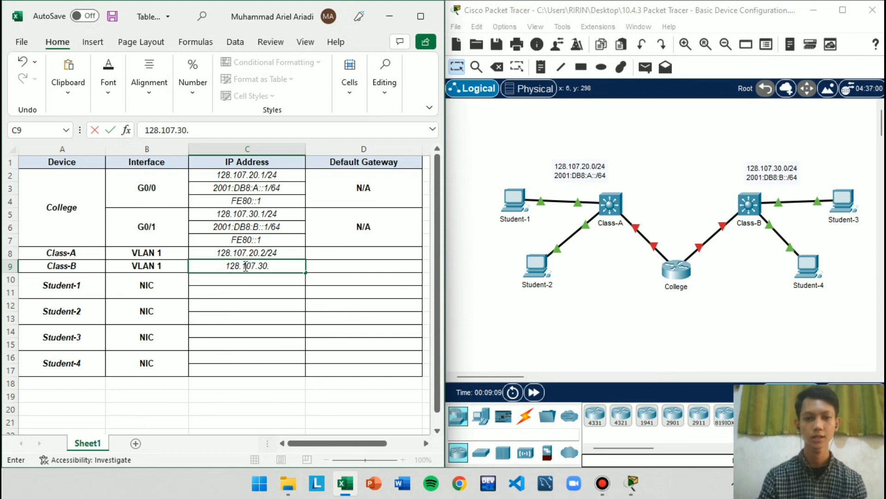
{"action": "type", "text": "15/2"}
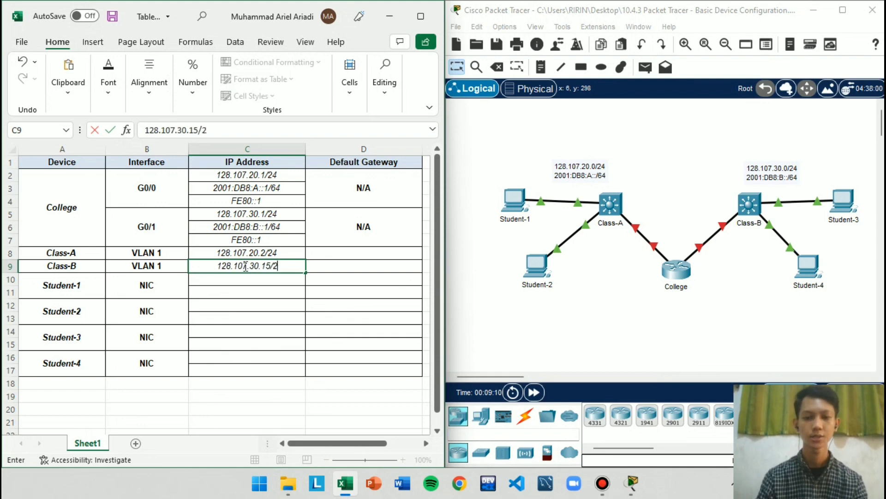
{"action": "type", "text": "4"}
{"action": "left_click", "coordinate": [216, 240]}
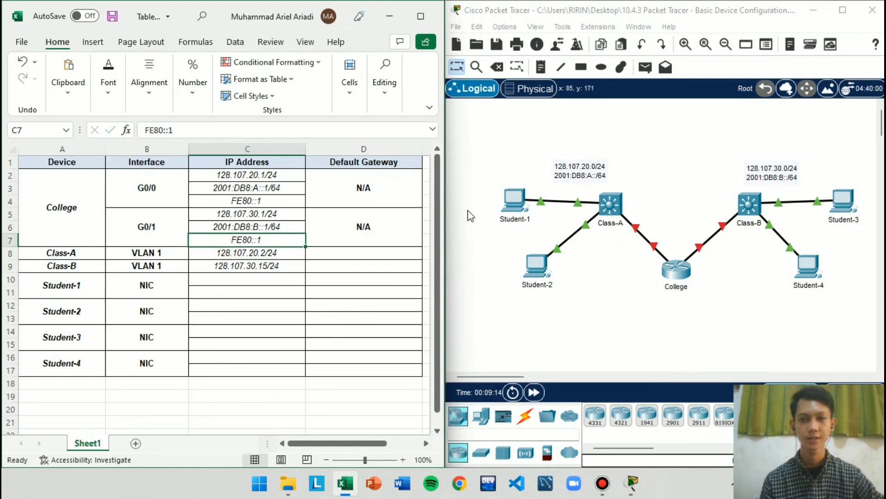
Copy Student-1's IPv4 address from its IP Configuration in Packet Tracer into C10 of the Excel table, completing it as 128.107.20.25/24
{"action": "left_click", "coordinate": [276, 279]}
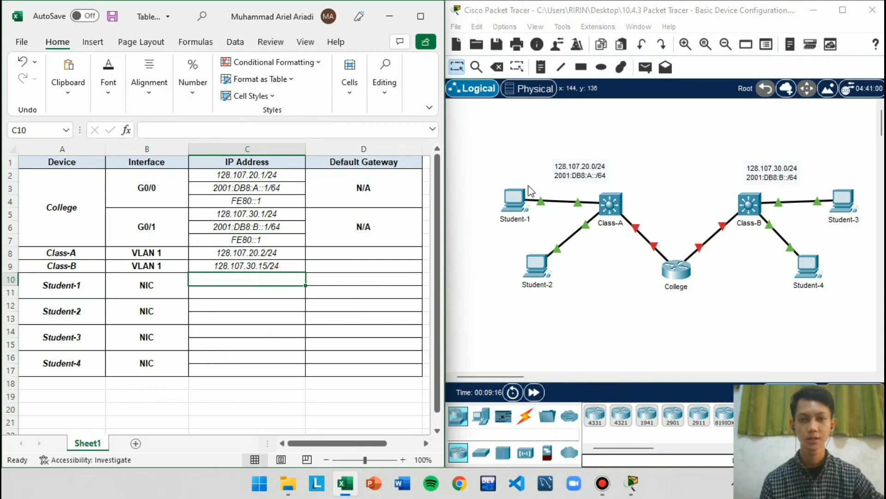
{"action": "left_click", "coordinate": [517, 202]}
{"action": "left_click", "coordinate": [322, 38]}
{"action": "left_click", "coordinate": [282, 83]}
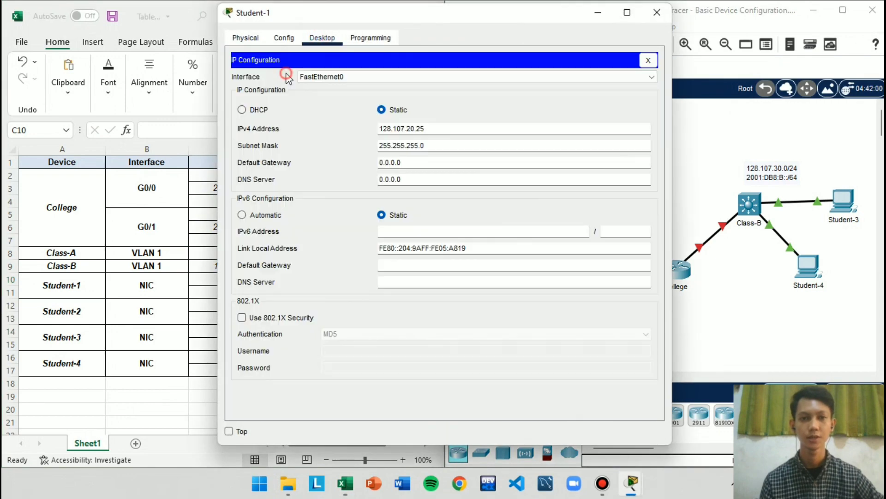
{"action": "key", "text": "super+Right"}
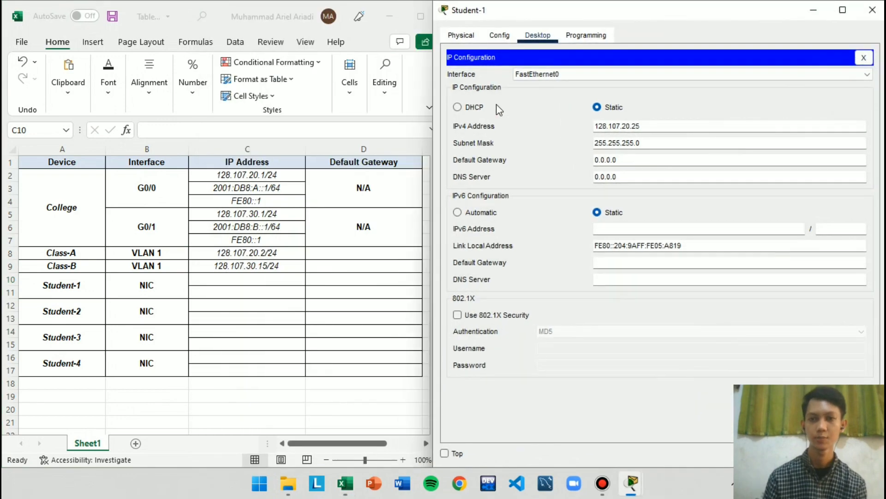
{"action": "left_click_drag", "start_coordinate": [677, 121], "coordinate": [577, 119]}
{"action": "key", "text": "ctrl+c"}
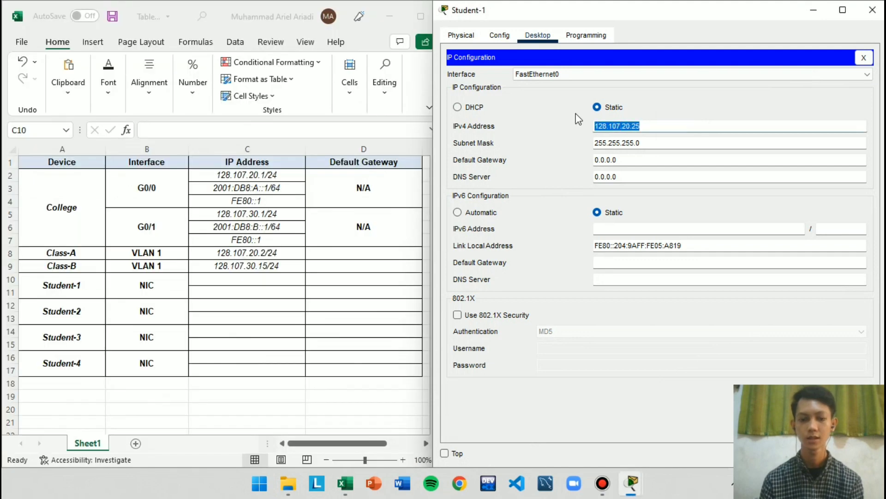
{"action": "left_click", "coordinate": [251, 282]}
{"action": "key", "text": "ctrl+v"}
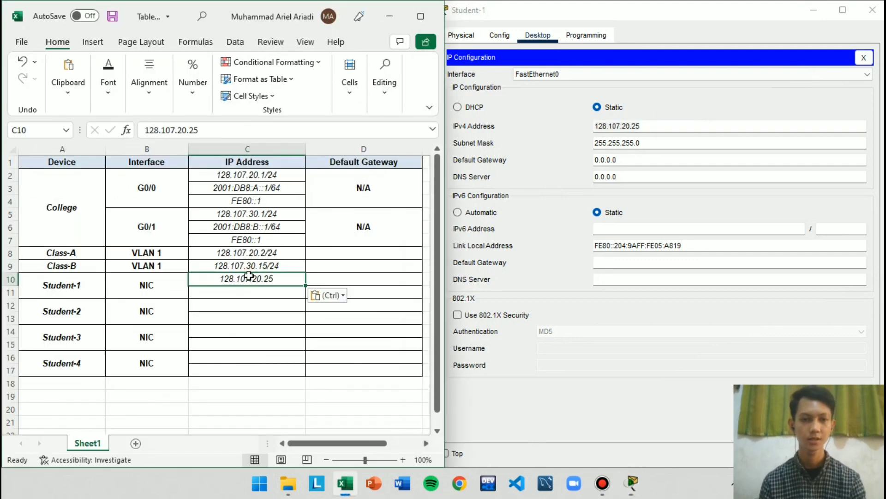
{"action": "double_click", "coordinate": [279, 283]}
{"action": "type", "text": "/24"}
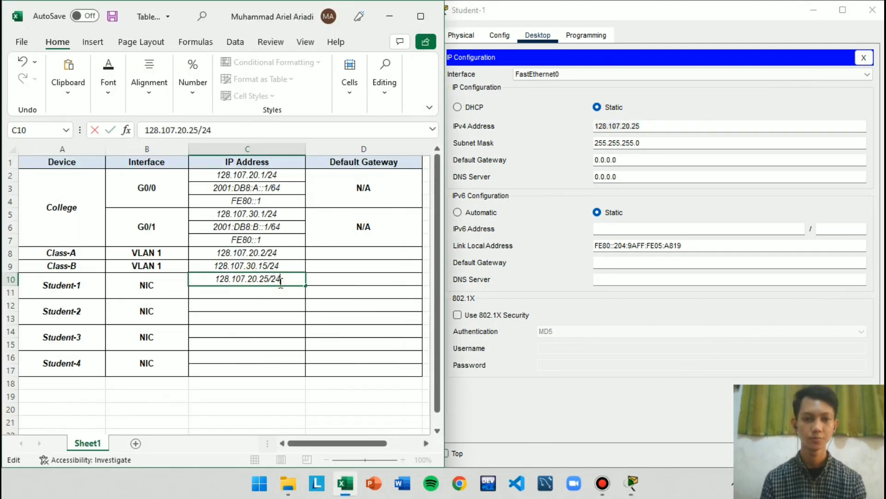
{"action": "left_click", "coordinate": [872, 10]}
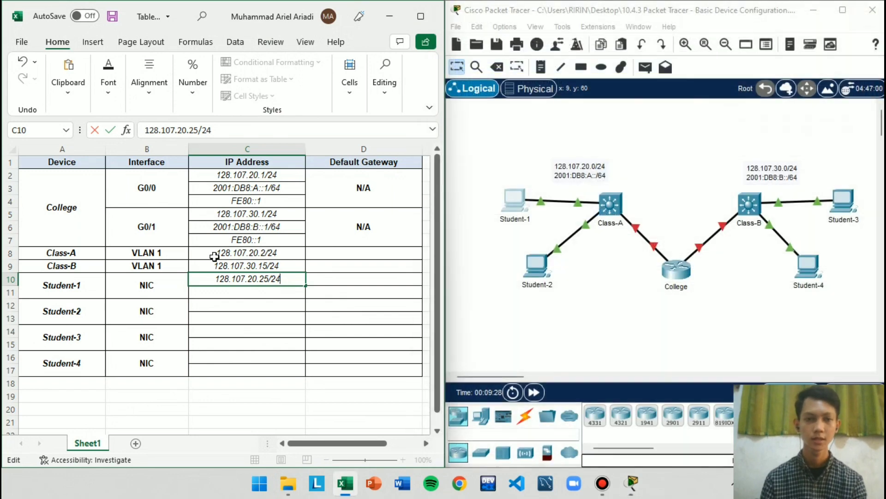
Copy College's G0/0 IPv6 address from C3 to C11 and change it to 2001:DB8:A::2/64 for Student-1
{"action": "left_click", "coordinate": [286, 189]}
{"action": "key", "text": "ctrl+c"}
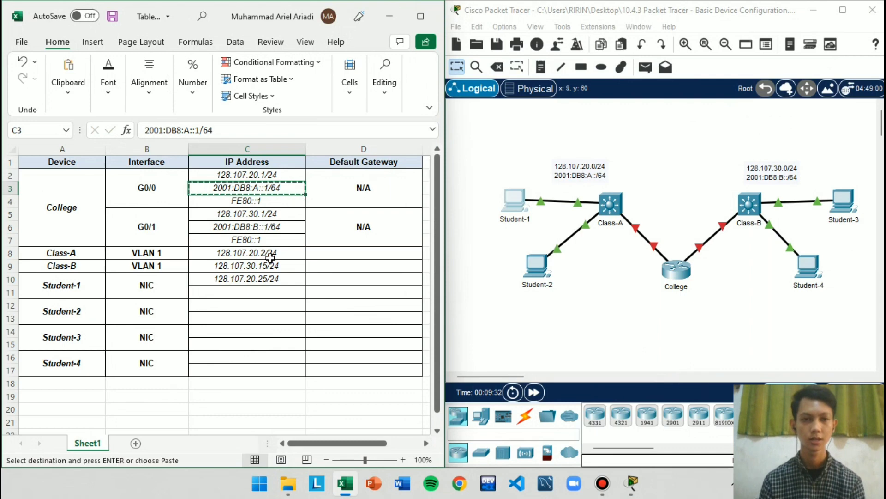
{"action": "left_click", "coordinate": [274, 292]}
{"action": "key", "text": "ctrl+v"}
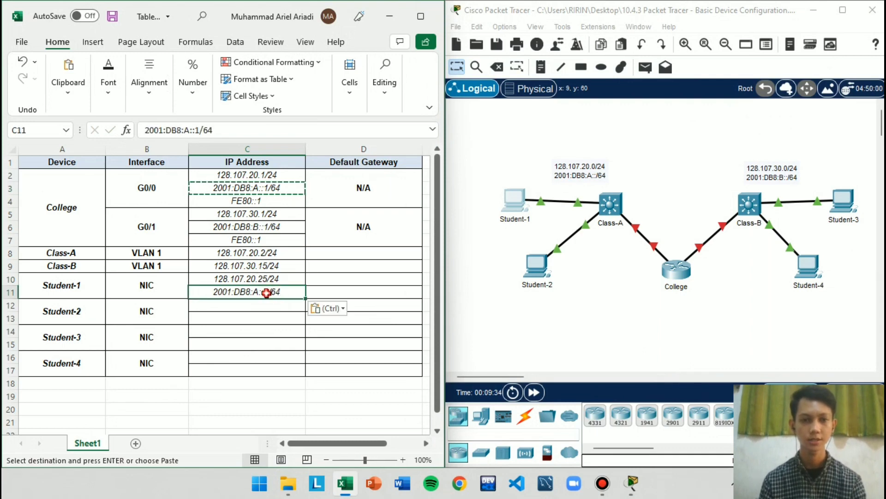
{"action": "double_click", "coordinate": [271, 291]}
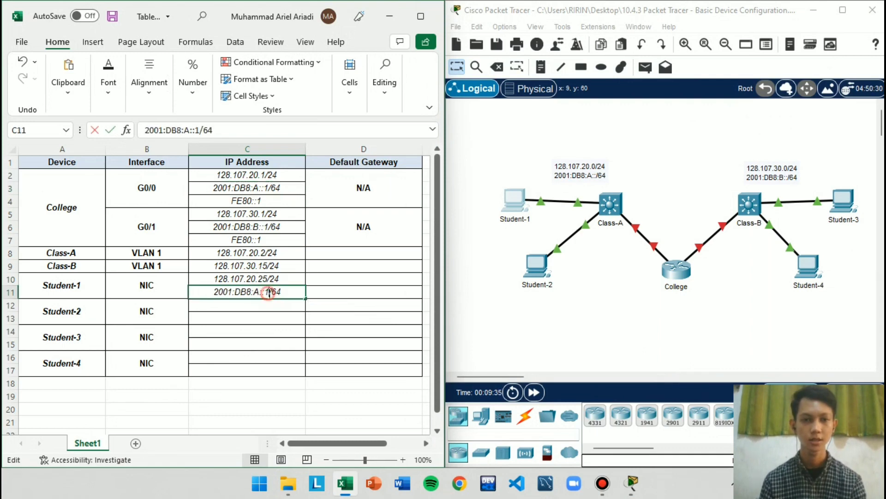
{"action": "left_click", "coordinate": [360, 291]}
Copy Student-2's IPv4 address from its IP Configuration in Packet Tracer into C12 of the Excel table, completing it as 128.107.20.30/24
{"action": "left_click", "coordinate": [537, 272]}
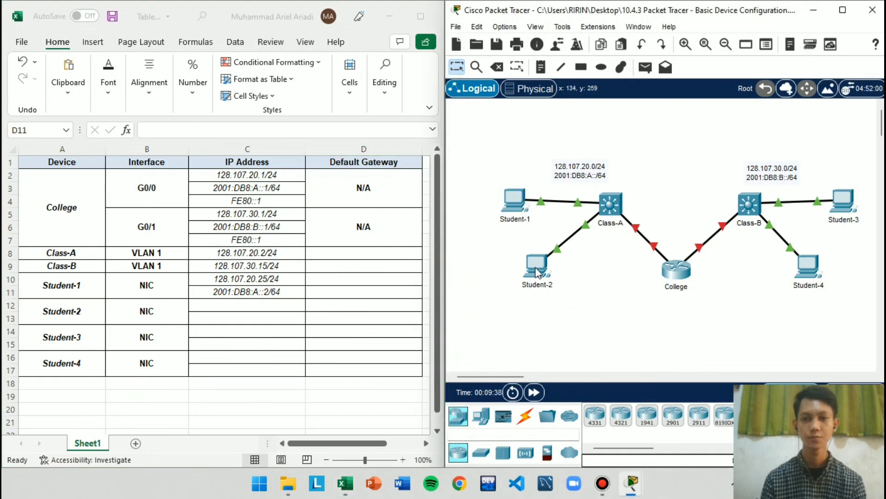
{"action": "double_click", "coordinate": [536, 267]}
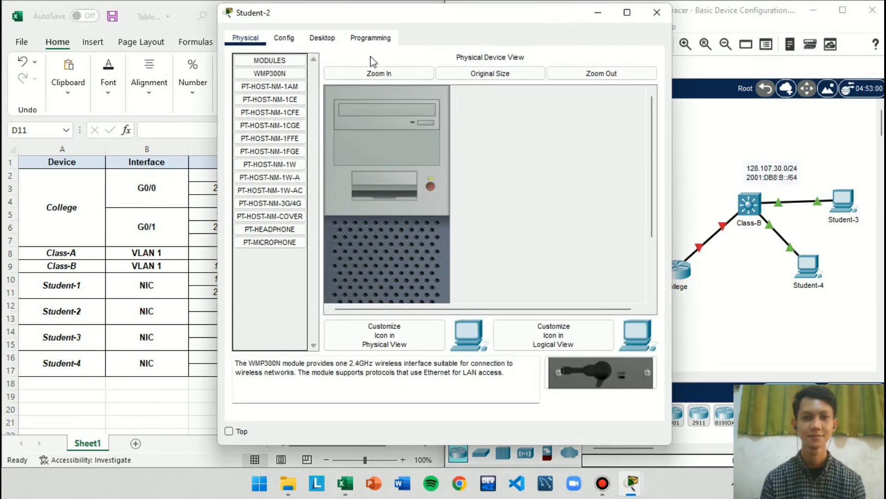
{"action": "left_click", "coordinate": [331, 44]}
{"action": "left_click", "coordinate": [297, 87]}
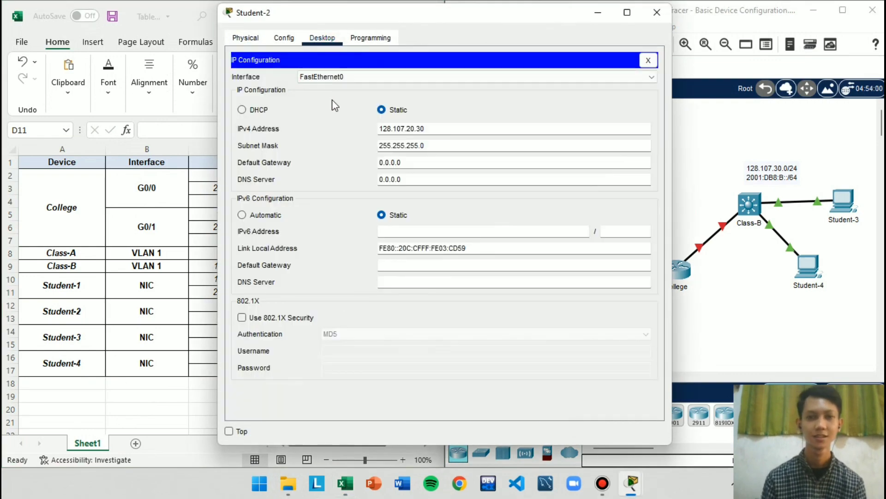
{"action": "left_click_drag", "start_coordinate": [466, 129], "coordinate": [342, 110]}
{"action": "key", "text": "ctrl+c"}
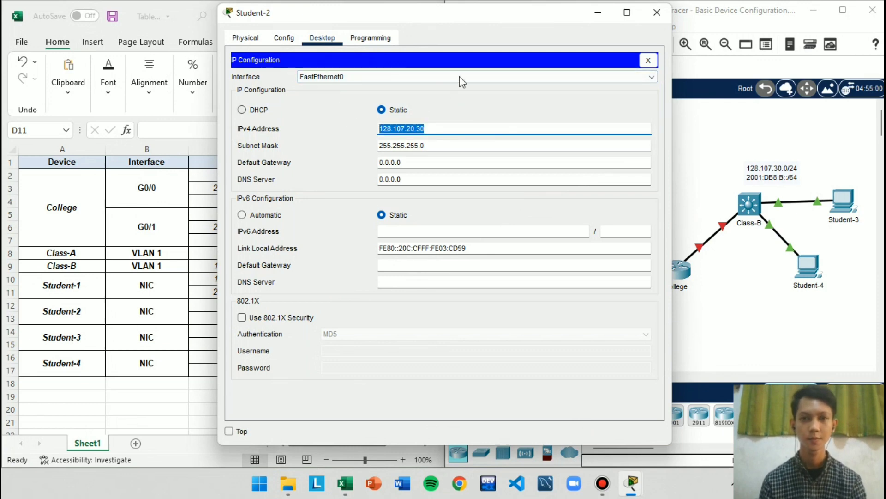
{"action": "left_click", "coordinate": [657, 13]}
{"action": "left_click", "coordinate": [243, 305]}
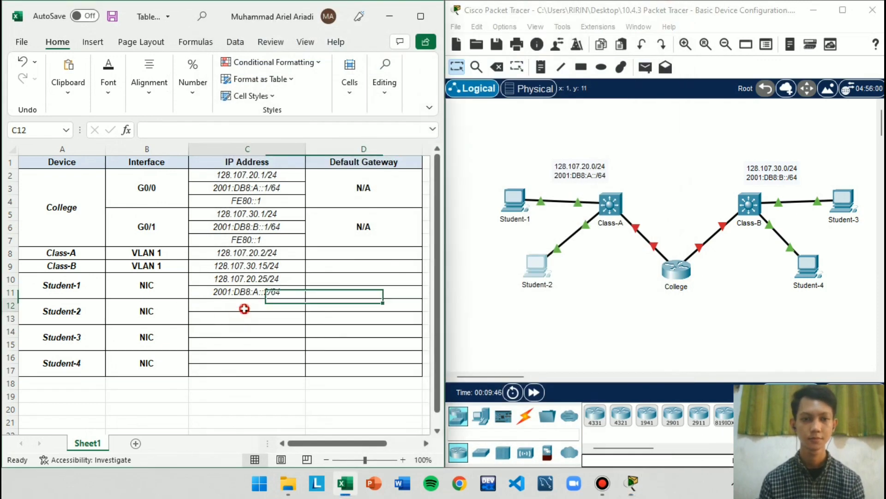
{"action": "key", "text": "ctrl+v"}
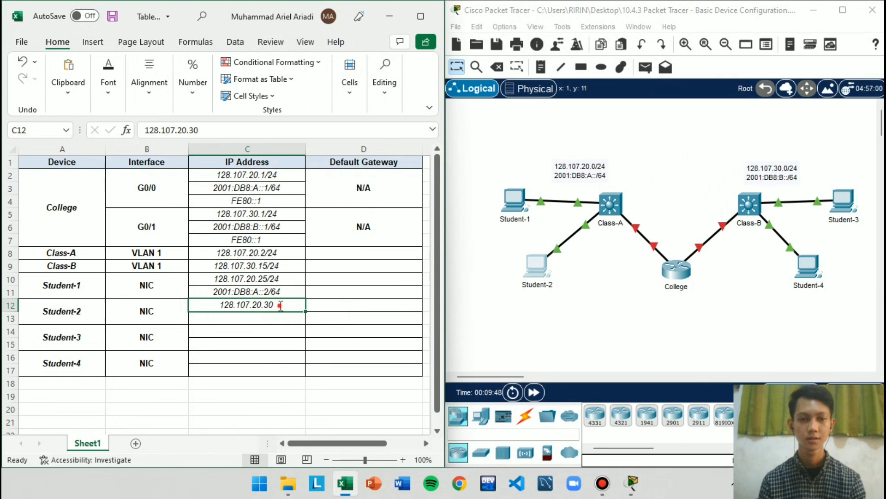
{"action": "double_click", "coordinate": [283, 306]}
{"action": "type", "text": "/24"}
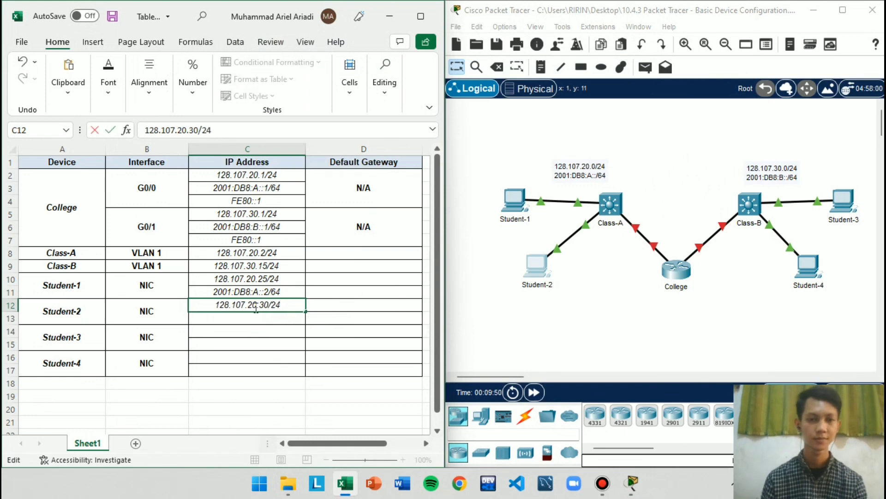
Copy Student-1's IPv6 address from C11 to C13 and change it to 2001:DB8:A::3/64 for Student-2
{"action": "left_click", "coordinate": [254, 291]}
{"action": "key", "text": "ctrl+c"}
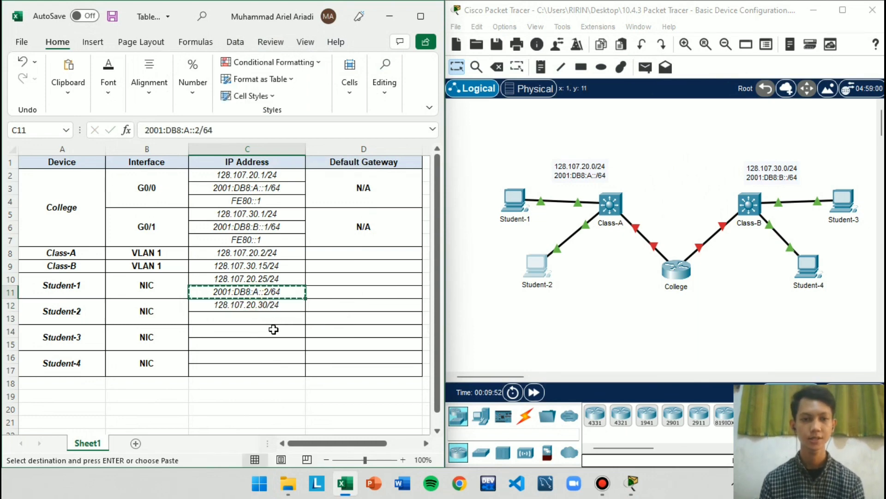
{"action": "left_click", "coordinate": [274, 329]}
{"action": "left_click", "coordinate": [270, 317]}
{"action": "key", "text": "ctrl+v"}
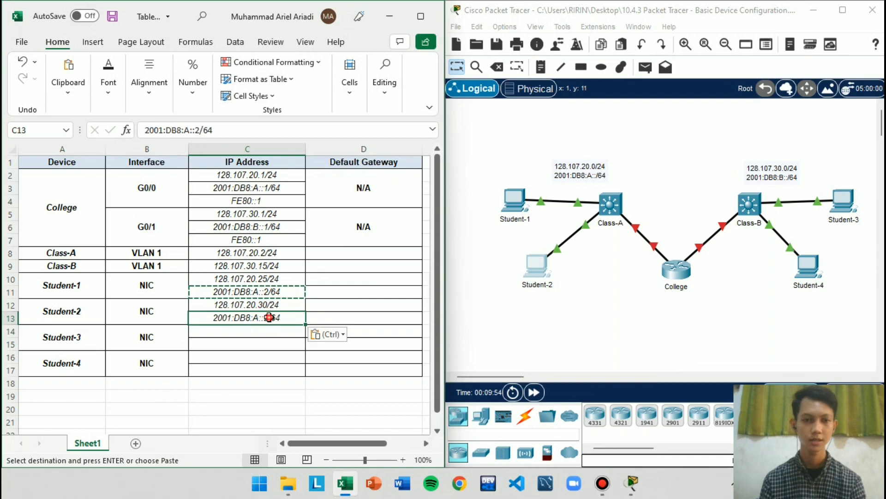
{"action": "double_click", "coordinate": [270, 317]}
{"action": "key", "text": "BackSpace"}
{"action": "type", "text": "3"}
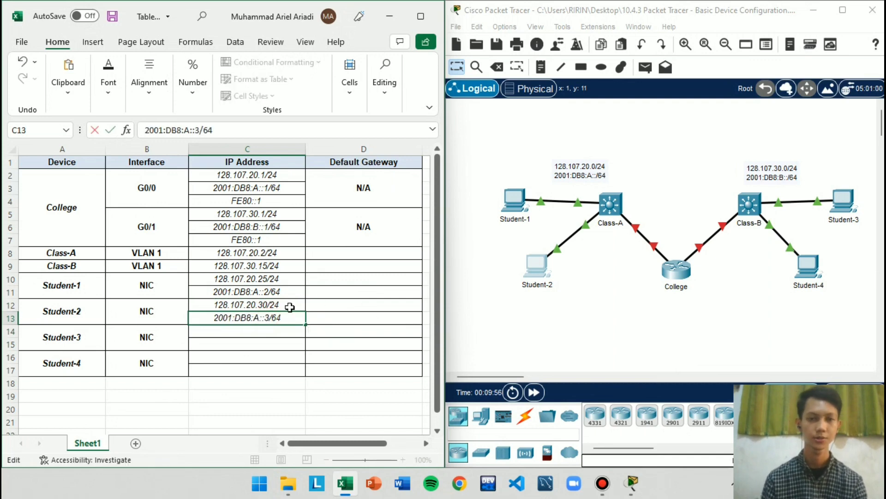
{"action": "key", "text": "Return"}
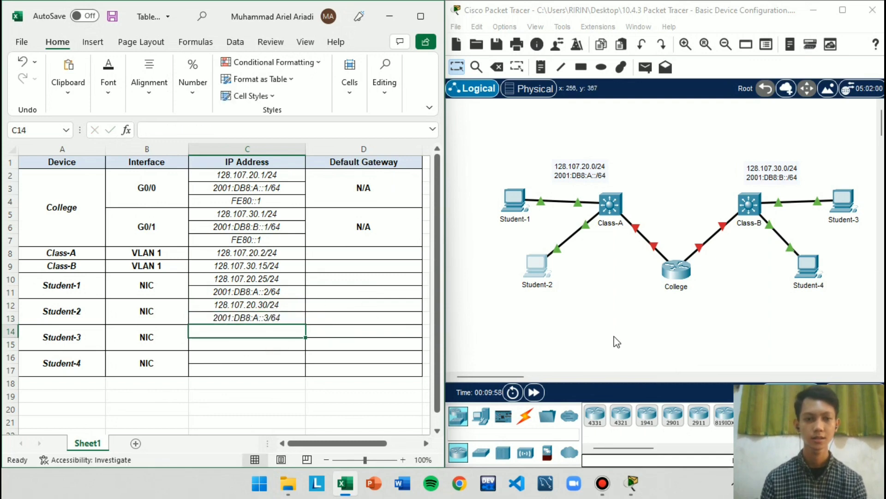
Copy Student-3's IPv4 address from its IP Configuration in Packet Tracer into C14 of the Excel table, completing it as 128.107.30.25/24
{"action": "left_click", "coordinate": [654, 320]}
{"action": "left_click", "coordinate": [843, 201]}
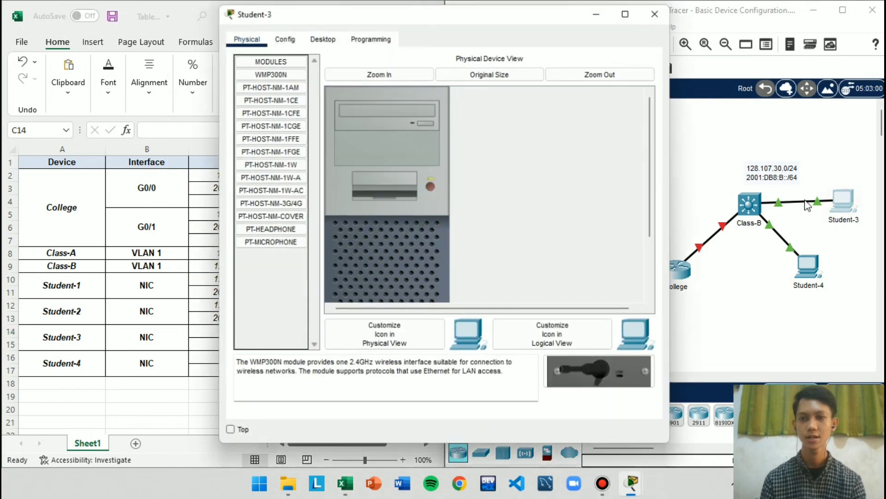
{"action": "left_click", "coordinate": [328, 38]}
{"action": "left_click", "coordinate": [282, 84]}
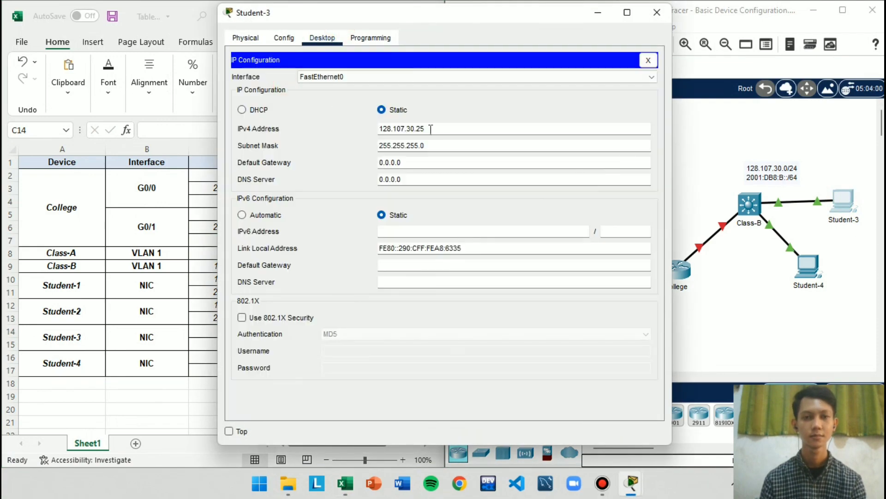
{"action": "left_click_drag", "start_coordinate": [436, 128], "coordinate": [360, 106]}
{"action": "key", "text": "ctrl+c"}
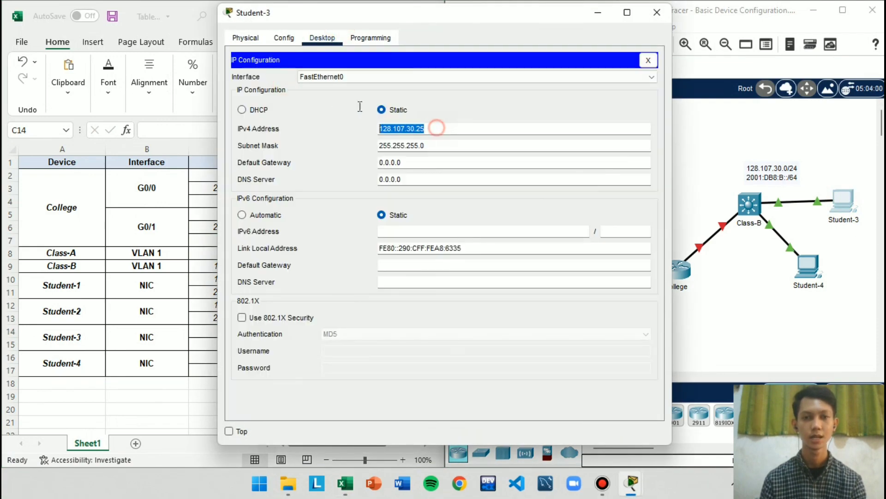
{"action": "left_click", "coordinate": [657, 12]}
{"action": "left_click", "coordinate": [258, 331]}
{"action": "key", "text": "ctrl+v"}
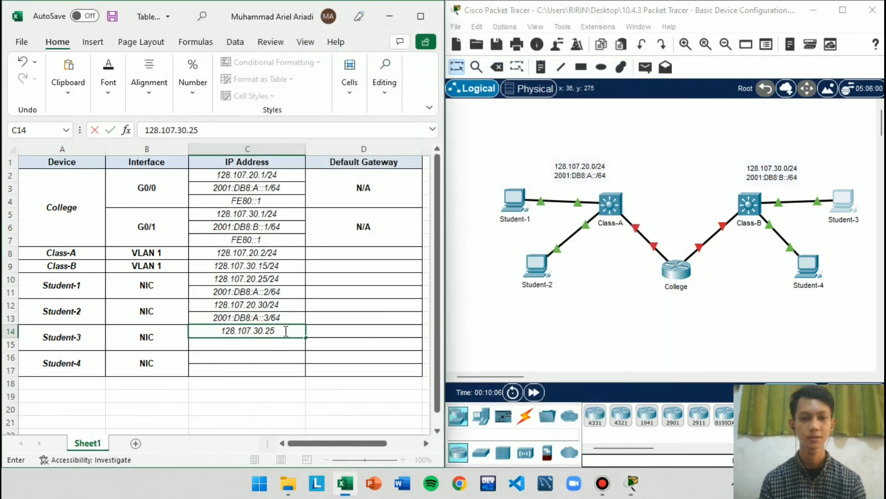
{"action": "type", "text": "/24"}
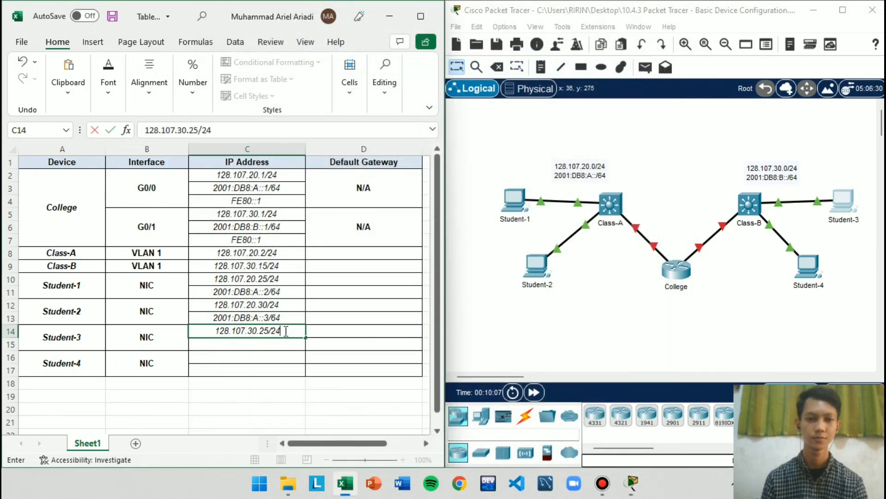
Copy College's G0/1 IPv6 address from C6 to C15 and change it to 2001:DB8:B::2/64 for Student-3
{"action": "left_click", "coordinate": [276, 227]}
{"action": "key", "text": "ctrl+c"}
{"action": "left_click", "coordinate": [256, 342]}
{"action": "key", "text": "ctrl+v"}
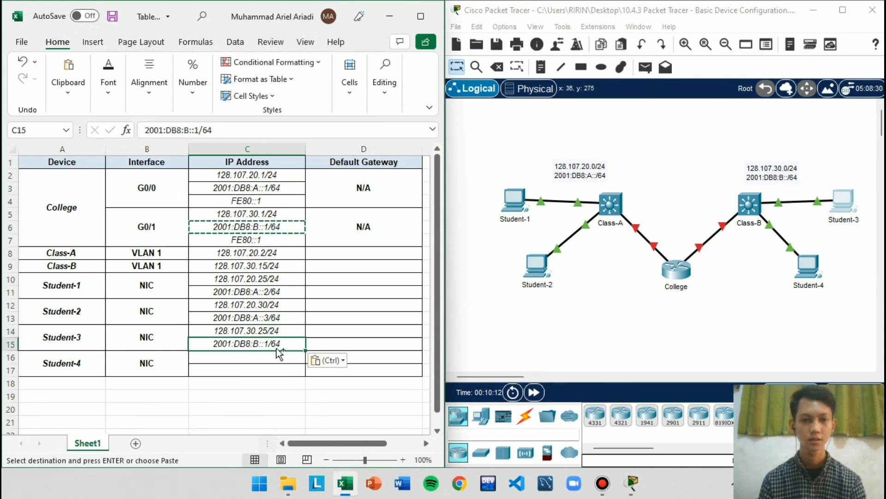
{"action": "double_click", "coordinate": [269, 344]}
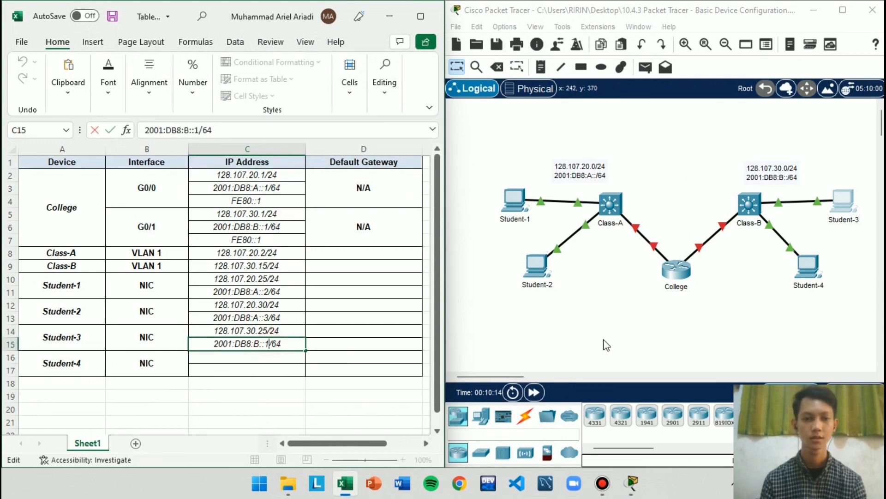
{"action": "key", "text": "BackSpace"}
{"action": "type", "text": "2"}
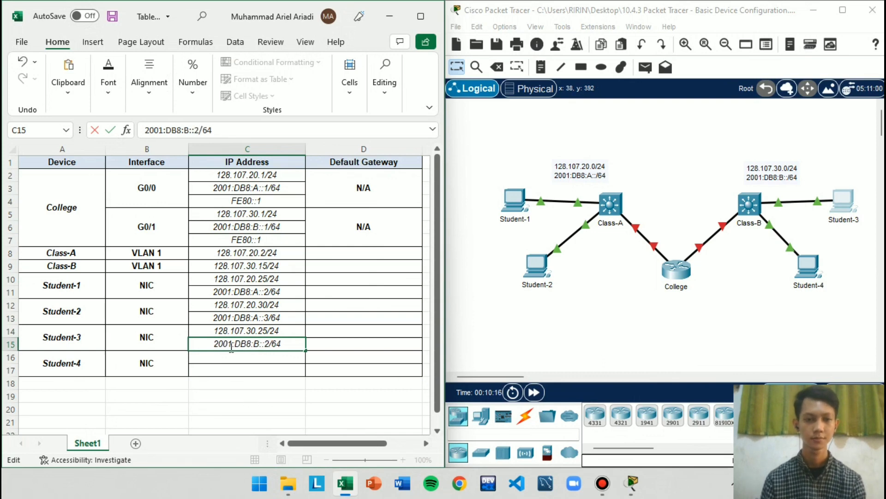
{"action": "left_click_drag", "start_coordinate": [231, 348], "coordinate": [235, 355]}
{"action": "left_click", "coordinate": [245, 368]}
{"action": "left_click", "coordinate": [230, 354]}
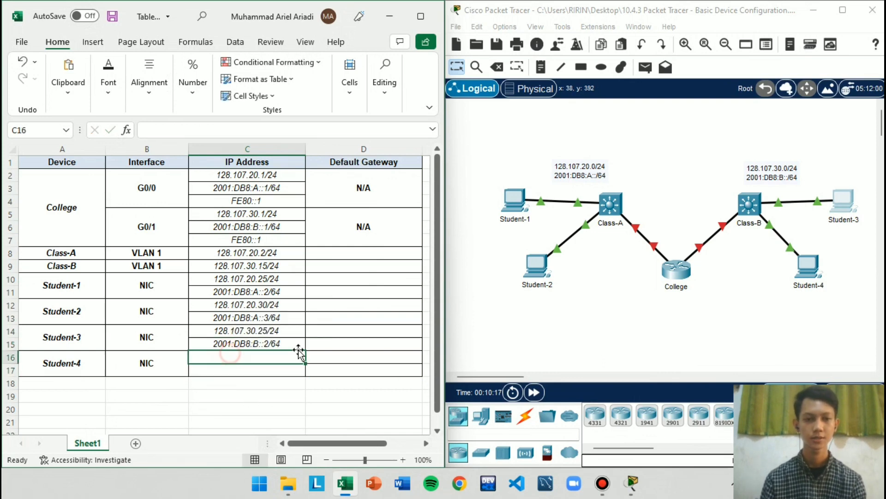
Open Student-4's IP Configuration in Packet Tracer and correct its IPv4 address to 128.107.30.30
{"action": "left_click", "coordinate": [806, 270]}
{"action": "left_click", "coordinate": [314, 37]}
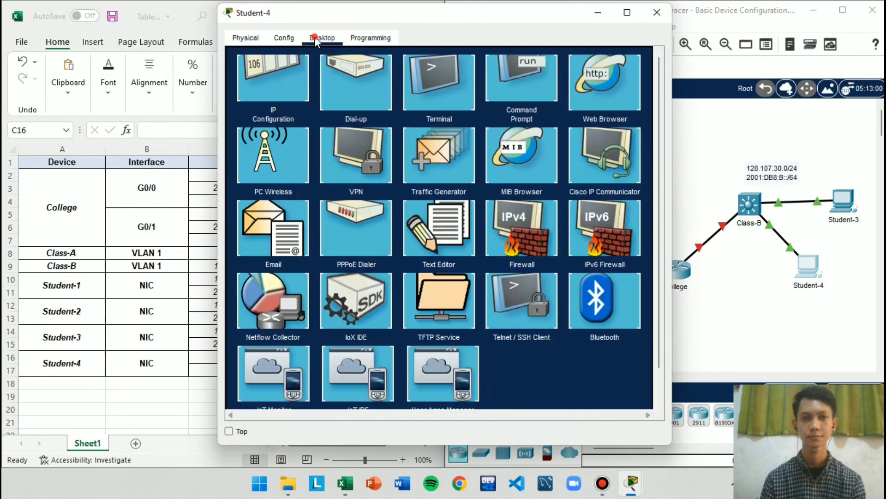
{"action": "left_click", "coordinate": [283, 98]}
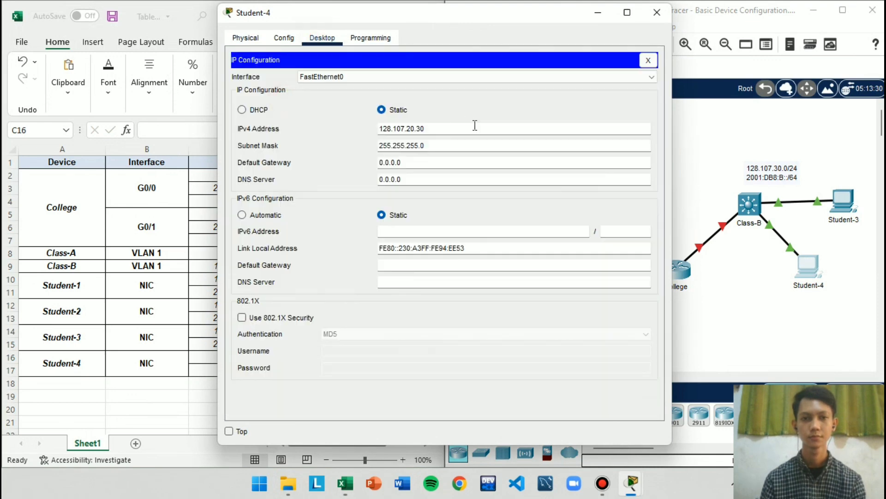
{"action": "left_click_drag", "start_coordinate": [473, 126], "coordinate": [327, 127]}
{"action": "left_click", "coordinate": [407, 128]}
{"action": "left_click_drag", "start_coordinate": [496, 14], "coordinate": [698, 21]}
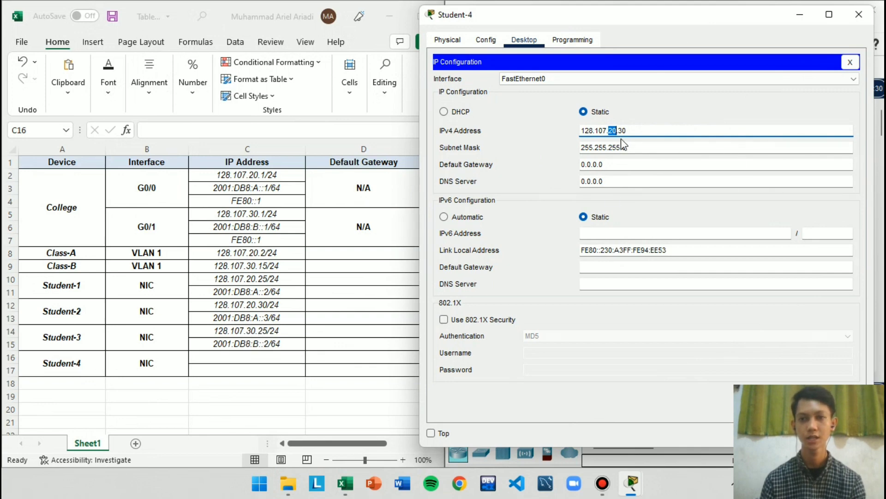
Copy Student-4's corrected IPv4 address into C16 of the Excel table, completing it as 128.107.30.30/24
{"action": "triple_click", "coordinate": [658, 131]}
{"action": "key", "text": "ctrl+c"}
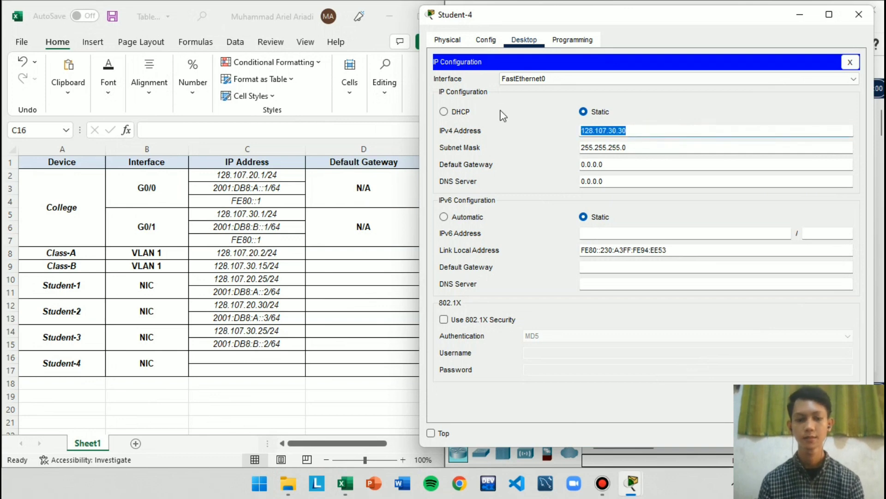
{"action": "left_click", "coordinate": [859, 14]}
{"action": "left_click", "coordinate": [267, 355]}
{"action": "double_click", "coordinate": [267, 355]}
{"action": "key", "text": "ctrl+v"}
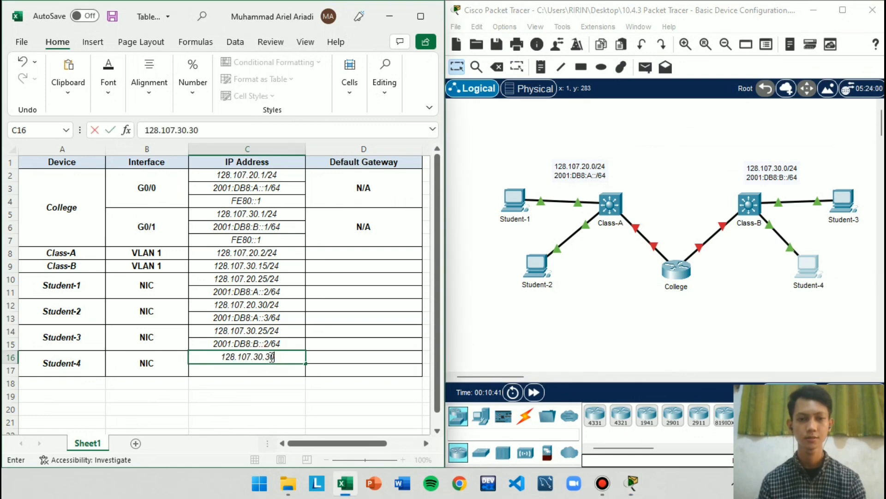
{"action": "type", "text": "/24"}
Copy Student-3's IPv6 address from C15 to C17 and change it to 2001:DB8:B::3/64 for Student-4
{"action": "left_click", "coordinate": [282, 344]}
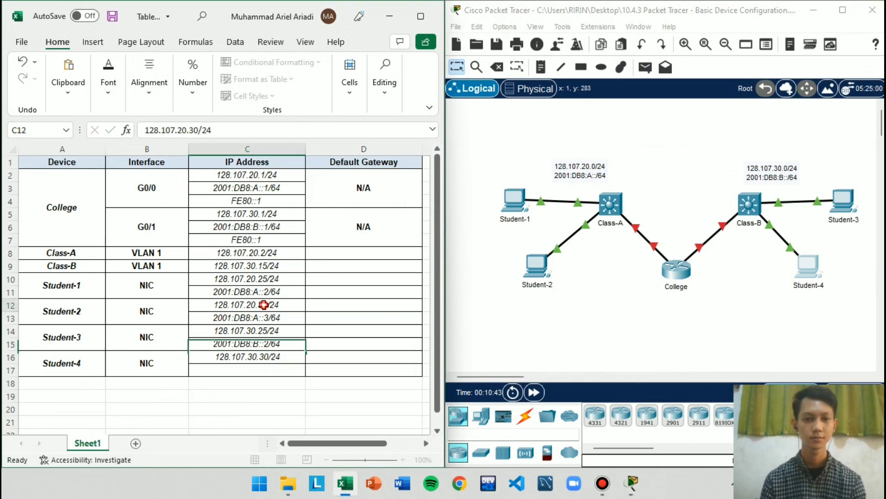
{"action": "key", "text": "ctrl+c"}
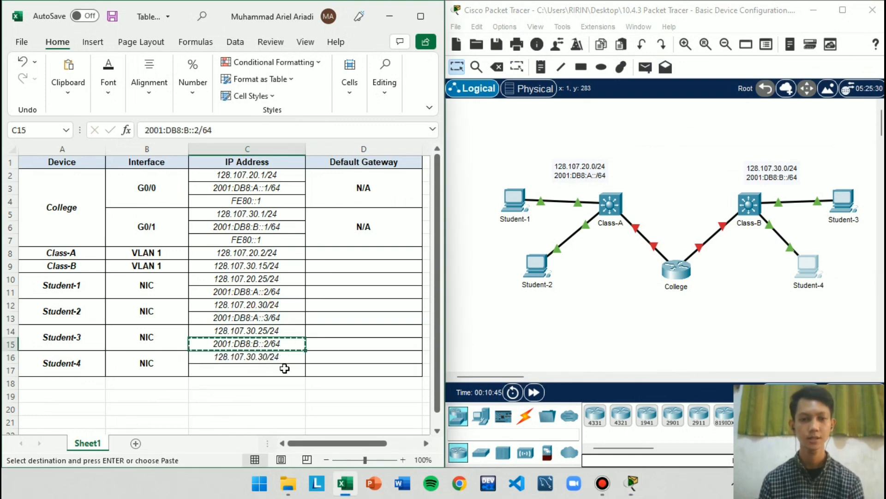
{"action": "left_click", "coordinate": [287, 369]}
{"action": "key", "text": "ctrl+v"}
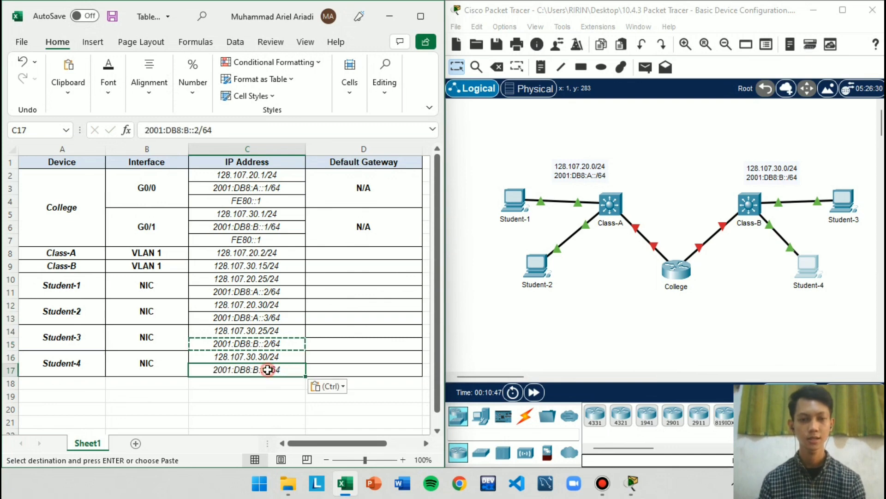
{"action": "double_click", "coordinate": [267, 369]}
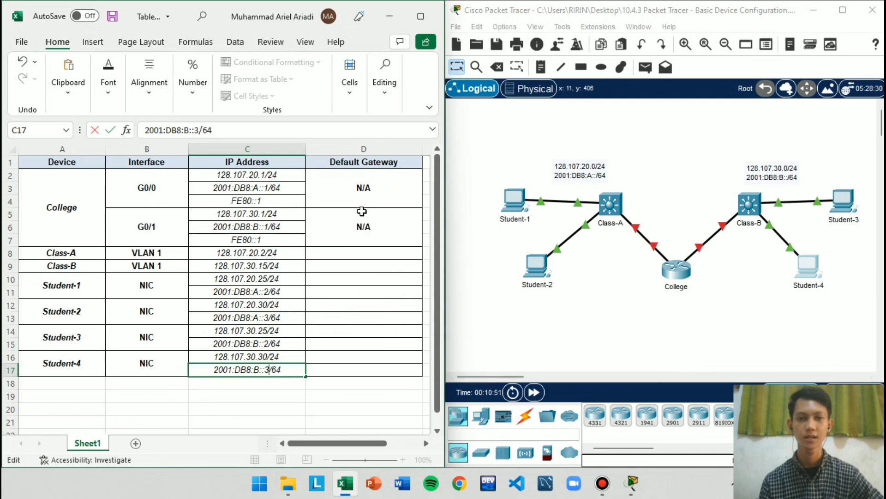
{"action": "left_click", "coordinate": [363, 186]}
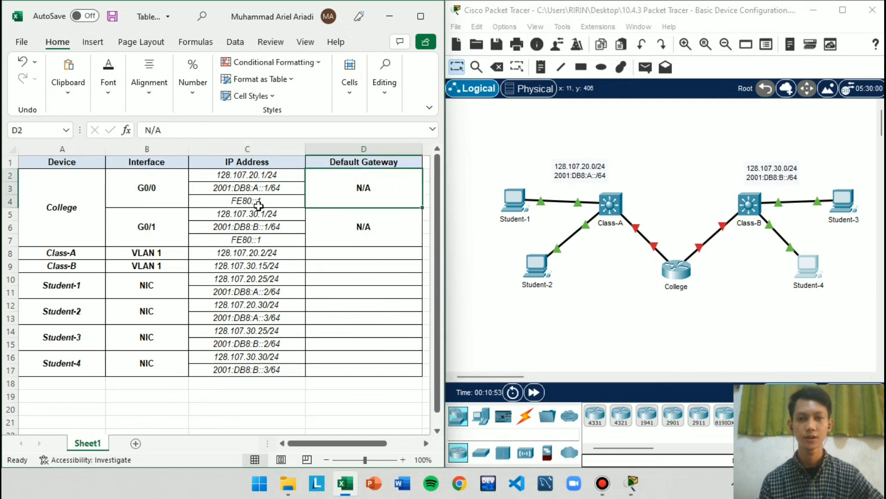
{"action": "left_click", "coordinate": [356, 249]}
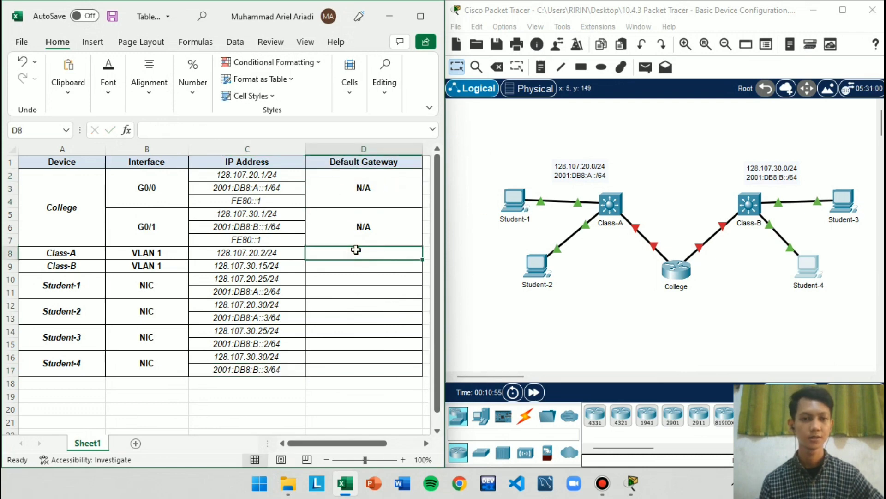
{"action": "left_click", "coordinate": [255, 174]}
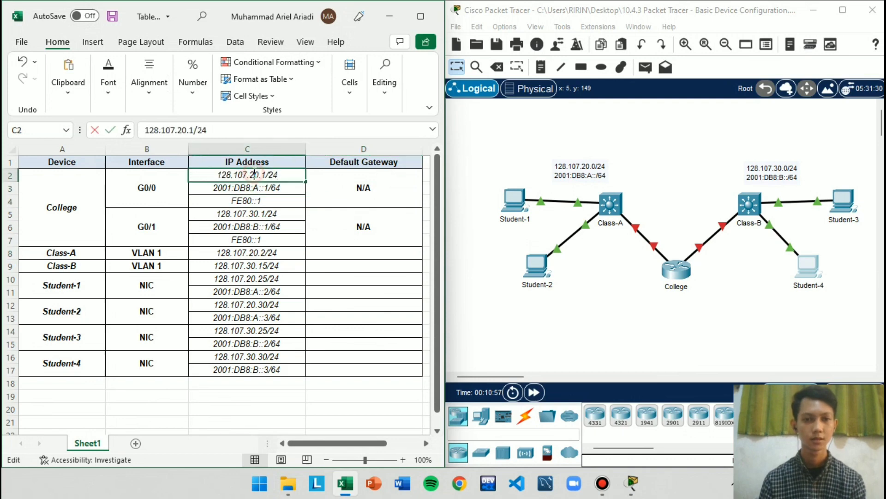
{"action": "double_click", "coordinate": [255, 174]}
{"action": "left_click", "coordinate": [268, 187]}
{"action": "left_click_drag", "start_coordinate": [270, 182], "coordinate": [272, 180]}
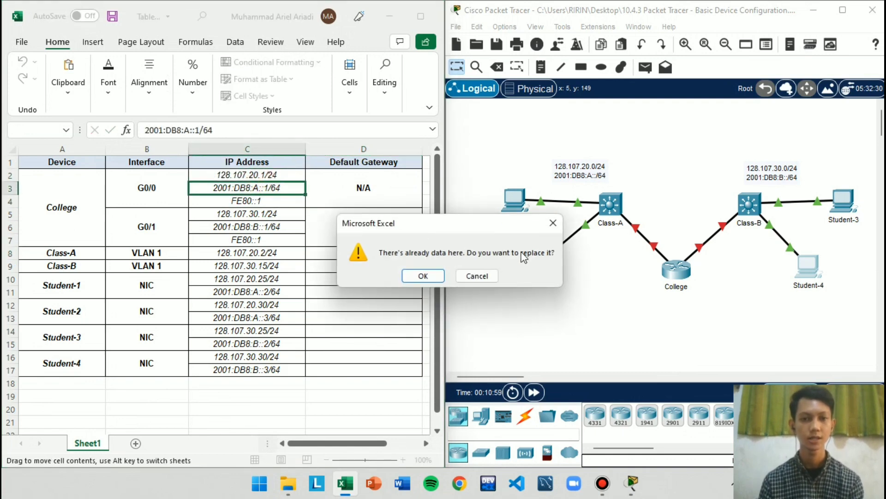
{"action": "left_click", "coordinate": [492, 278]}
{"action": "left_click", "coordinate": [316, 221]}
Copy College's G0/0 IPv4 address 128.107.20.1/24 from C2 to D8 as Class-A's default gateway
{"action": "left_click", "coordinate": [276, 175]}
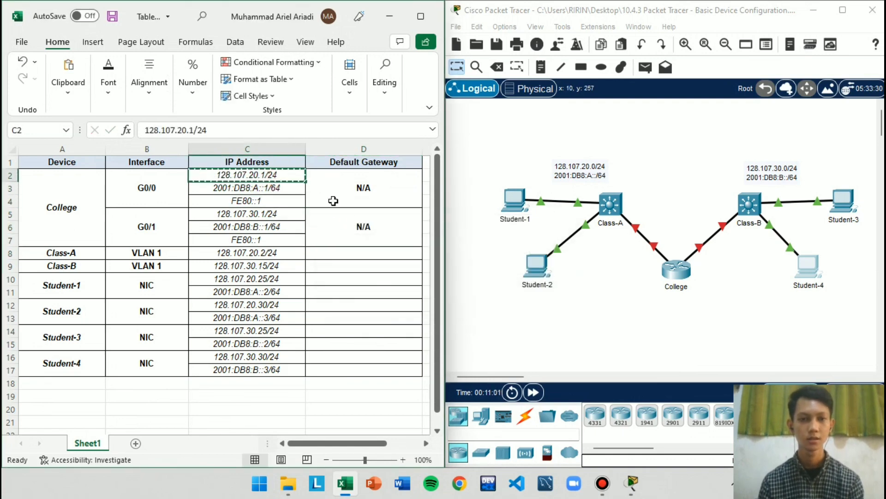
{"action": "key", "text": "ctrl+c"}
{"action": "left_click", "coordinate": [351, 254]}
{"action": "key", "text": "ctrl+v"}
{"action": "left_click", "coordinate": [315, 306]}
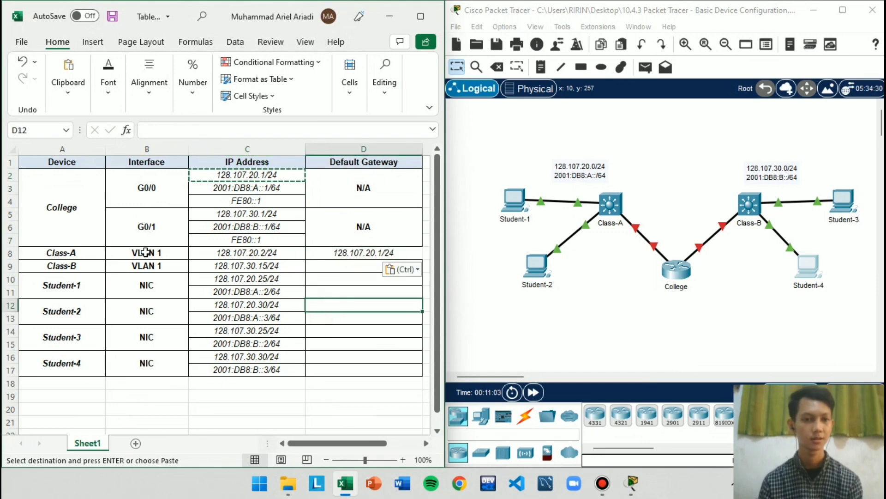
Copy College's G0/1 IPv4 address 128.107.30.1/24 from C5 to D9 as Class-B's default gateway
{"action": "left_click", "coordinate": [261, 214]}
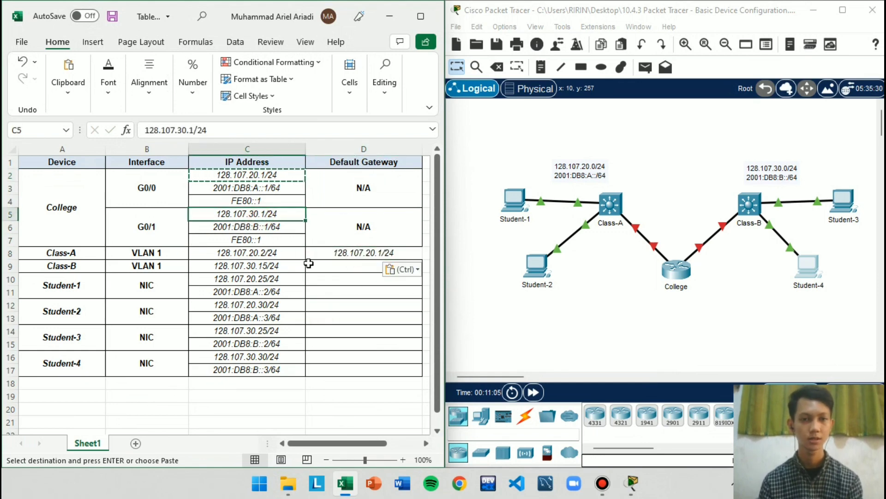
{"action": "key", "text": "ctrl+c"}
{"action": "left_click", "coordinate": [334, 266]}
{"action": "key", "text": "ctrl+v"}
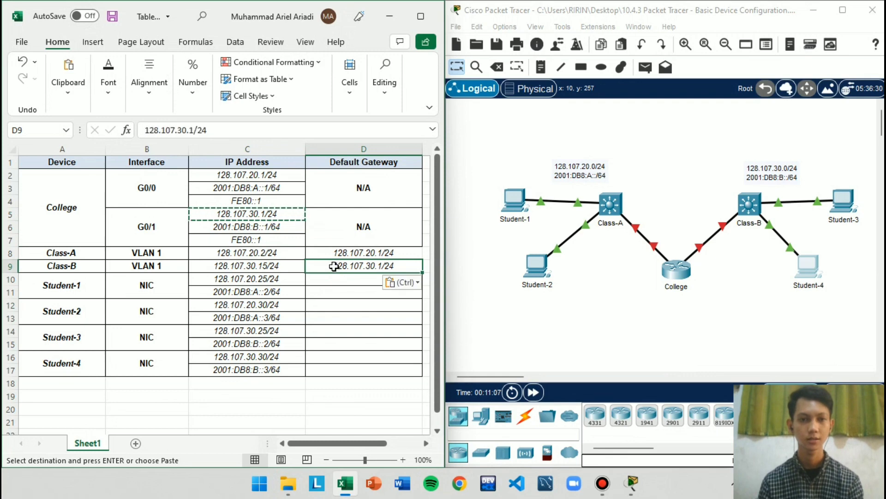
{"action": "left_click", "coordinate": [348, 307]}
Copy College's G0/0 IPv4 address 128.107.20.1/24 from C2 to D10 as Student-1's IPv4 default gateway
{"action": "left_click", "coordinate": [53, 287]}
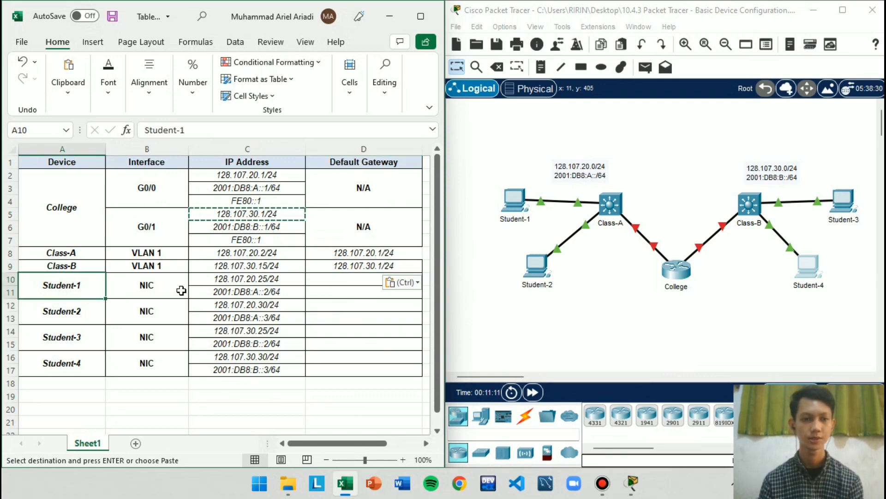
{"action": "left_click", "coordinate": [236, 176]}
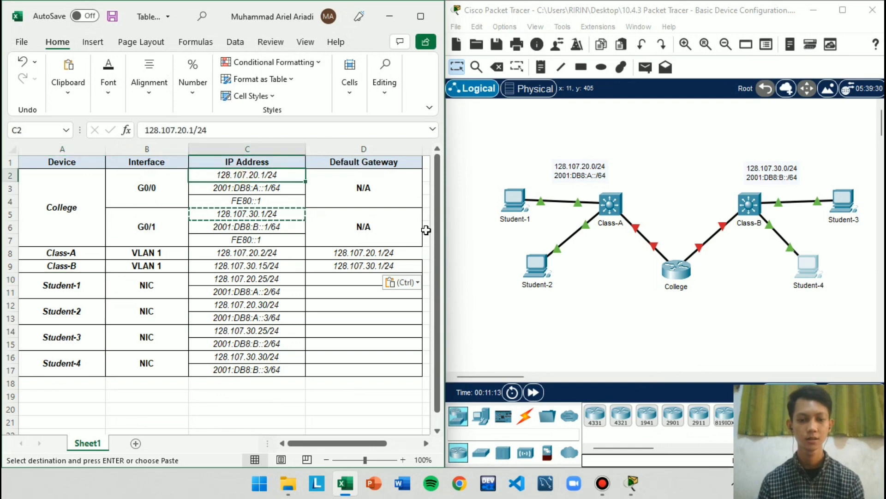
{"action": "double_click", "coordinate": [362, 279]}
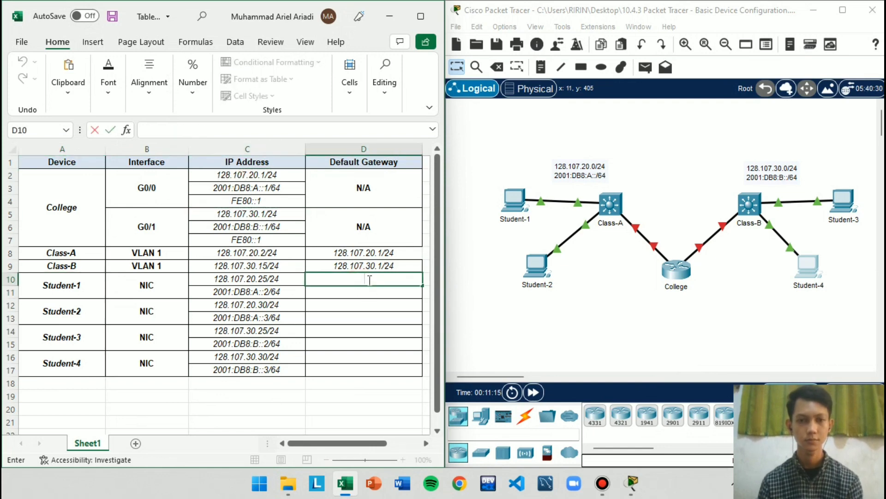
{"action": "left_click", "coordinate": [222, 175]}
{"action": "key", "text": "ctrl+c"}
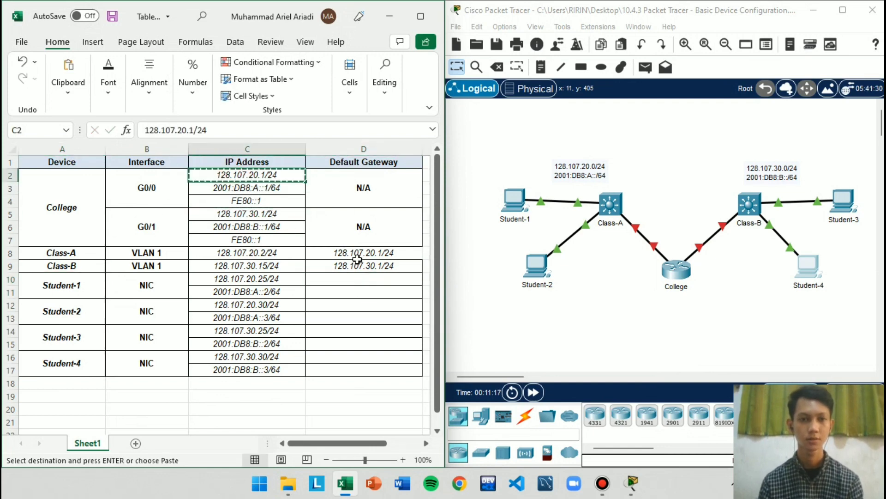
{"action": "left_click", "coordinate": [359, 279]}
{"action": "key", "text": "ctrl+v"}
{"action": "left_click", "coordinate": [359, 291]}
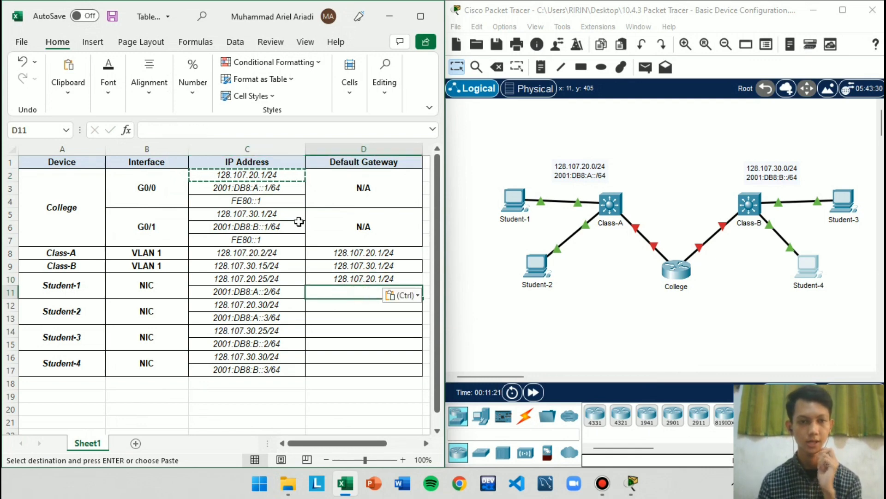
Copy College's G0/0 link-local address FE80::1 from C4 to D11 as Student-1's IPv6 default gateway
{"action": "left_click", "coordinate": [257, 202]}
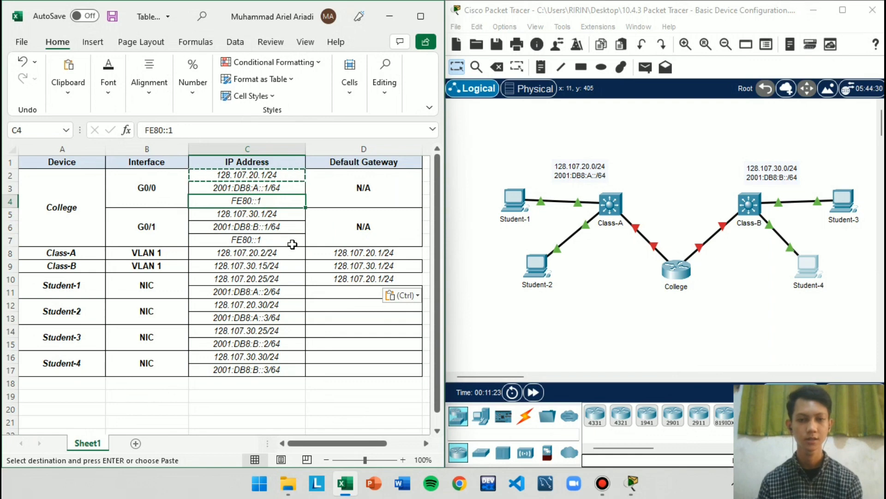
{"action": "key", "text": "ctrl+c"}
{"action": "left_click", "coordinate": [327, 292]}
{"action": "key", "text": "ctrl+v"}
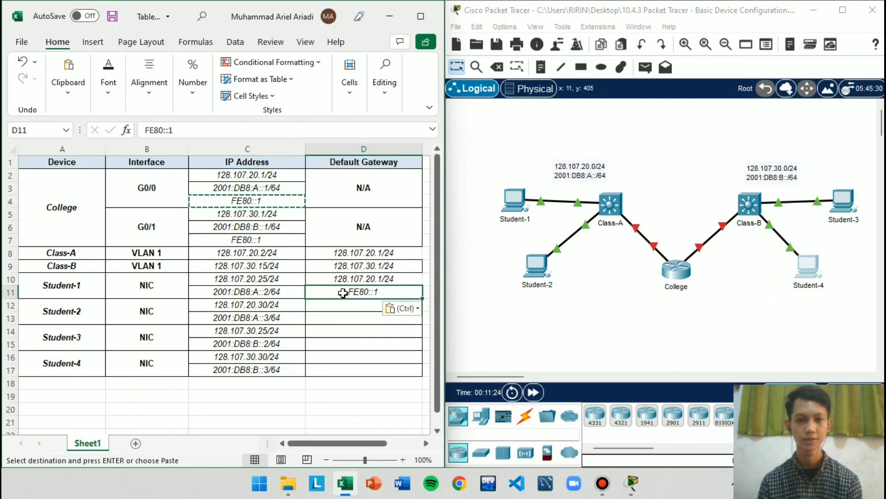
Copy College's G0/0 IPv4 address 128.107.20.1/24 from C2 to D12 as Student-2's IPv4 default gateway
{"action": "left_click", "coordinate": [262, 178]}
{"action": "key", "text": "ctrl+c"}
{"action": "left_click", "coordinate": [352, 306]}
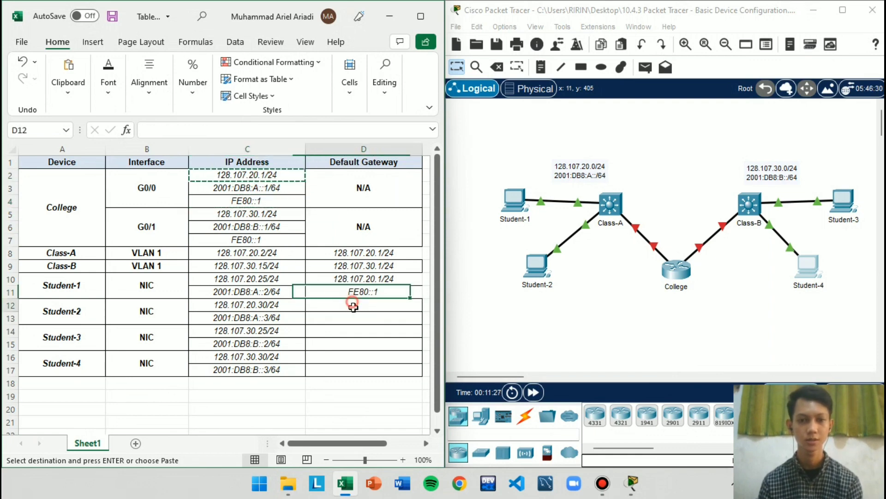
{"action": "key", "text": "ctrl+v"}
{"action": "double_click", "coordinate": [285, 234]}
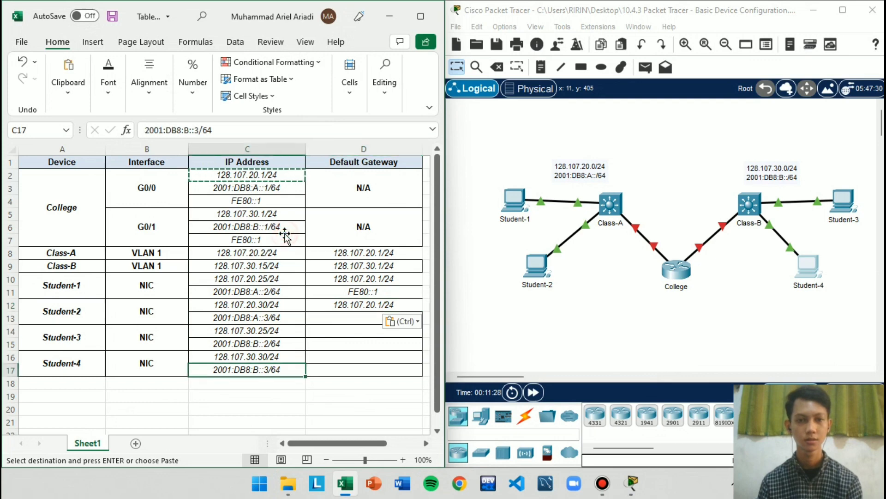
Copy College's G0/0 link-local address FE80::1 from C4 to D13 as Student-2's IPv6 default gateway
{"action": "left_click", "coordinate": [282, 206]}
{"action": "key", "text": "ctrl+c"}
{"action": "left_click", "coordinate": [353, 313]}
{"action": "key", "text": "ctrl+v"}
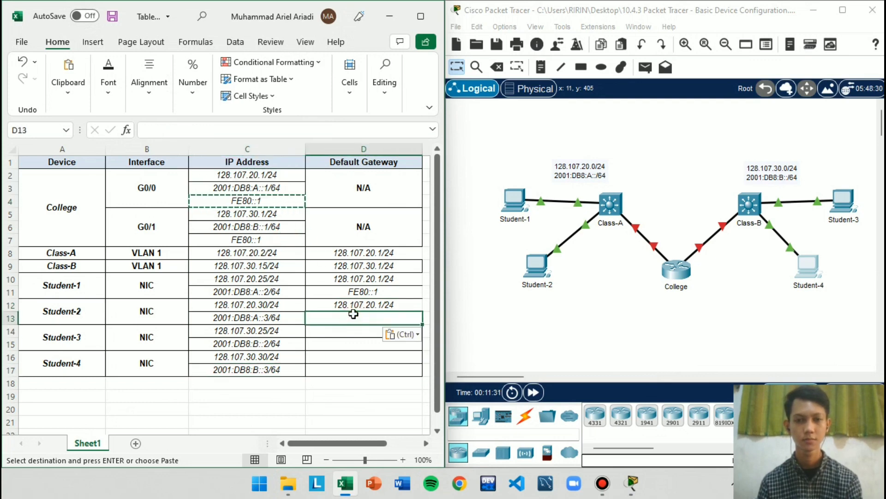
Copy College's G0/1 IPv4 address 128.107.30.1/24 from C5 to D14 as Student-3's IPv4 default gateway
{"action": "left_click", "coordinate": [90, 342]}
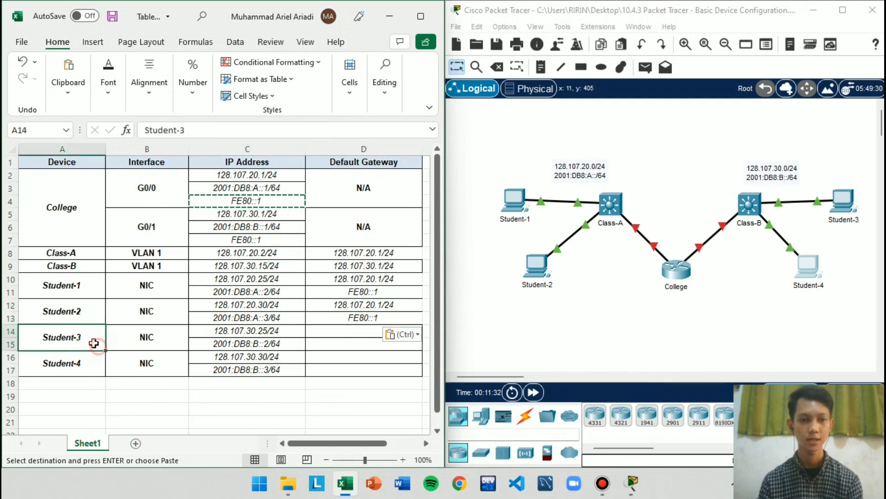
{"action": "left_click", "coordinate": [277, 307]}
{"action": "left_click", "coordinate": [243, 217]}
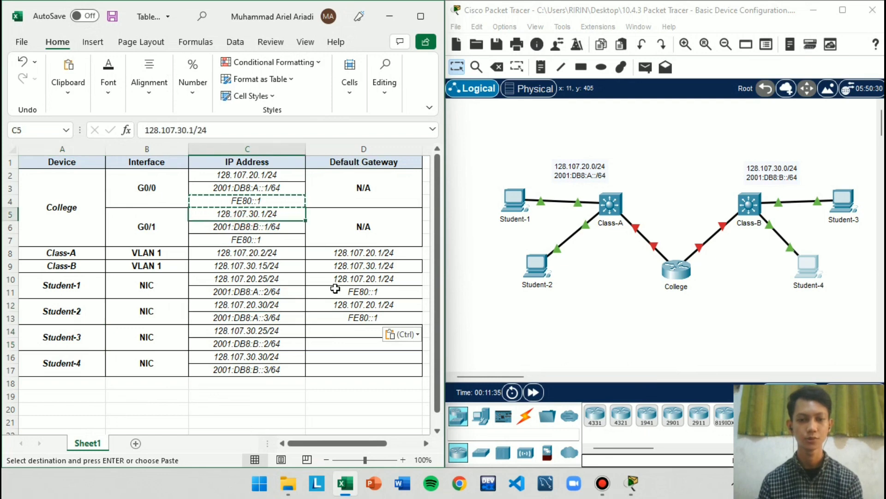
{"action": "key", "text": "ctrl+c"}
{"action": "left_click", "coordinate": [355, 330]}
{"action": "key", "text": "ctrl+v"}
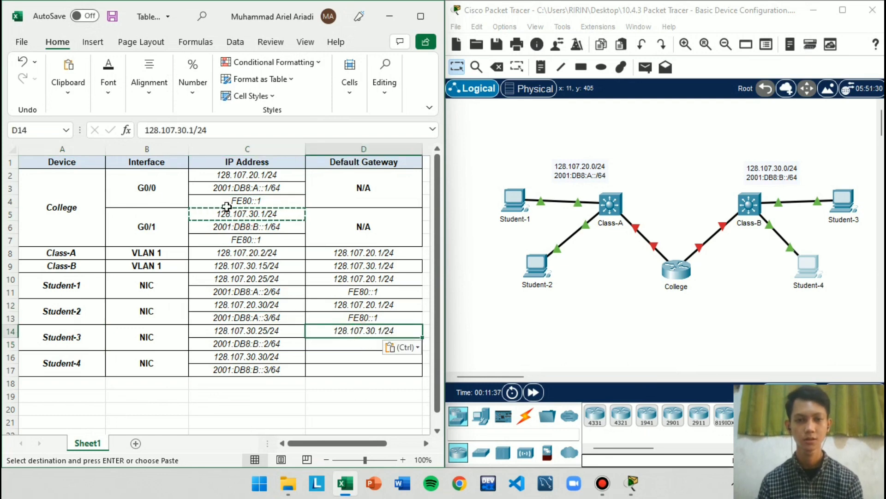
Copy College's G0/1 link-local address FE80::1 from C7 to D15 as Student-3's IPv6 default gateway
{"action": "left_click", "coordinate": [251, 239]}
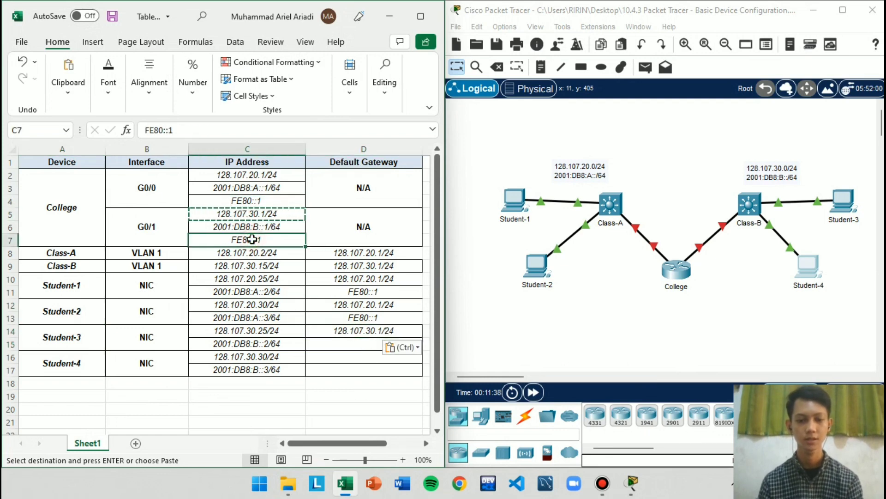
{"action": "left_click", "coordinate": [353, 345]}
{"action": "key", "text": "ctrl+v"}
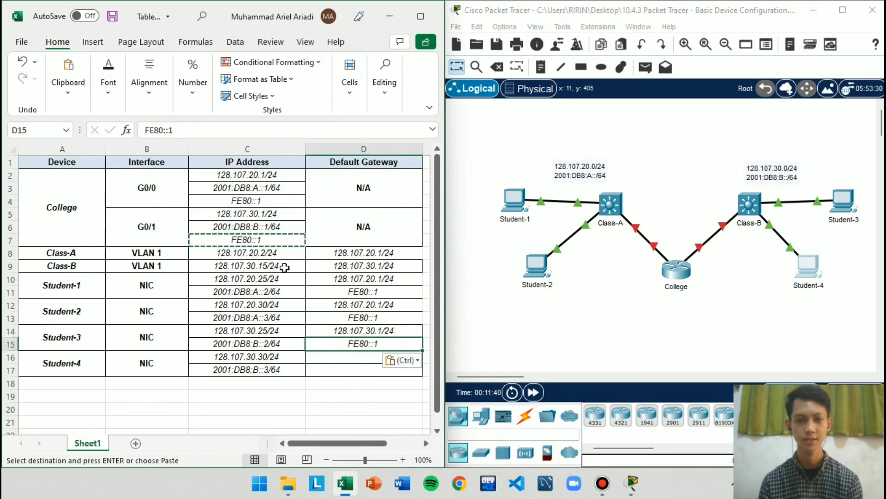
Copy College's G0/1 IPv6 address 2001:DB8:B::1/64 from C6 to D16, the first default gateway cell of Student-4
{"action": "left_click", "coordinate": [251, 227]}
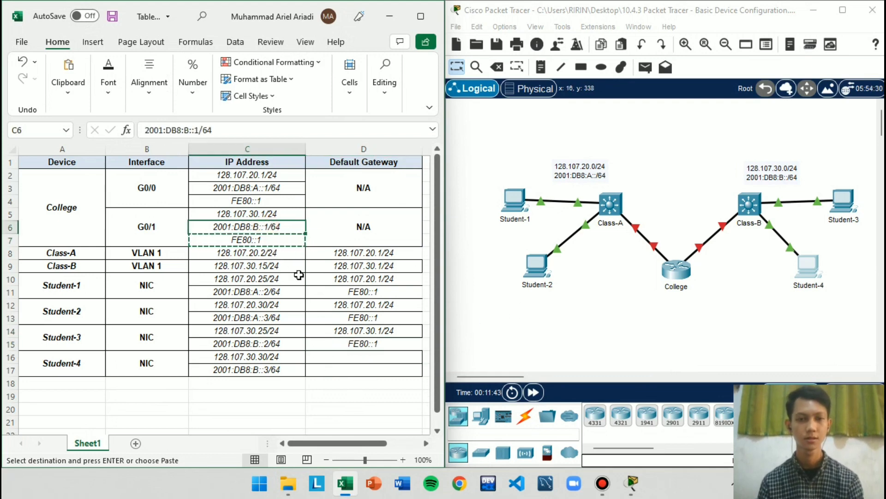
{"action": "key", "text": "ctrl+c"}
{"action": "left_click", "coordinate": [363, 357]}
{"action": "key", "text": "ctrl+v"}
Copy College's G0/1 link-local address FE80::1 from C7 to D17 as Student-4's IPv6 default gateway
{"action": "left_click", "coordinate": [283, 242]}
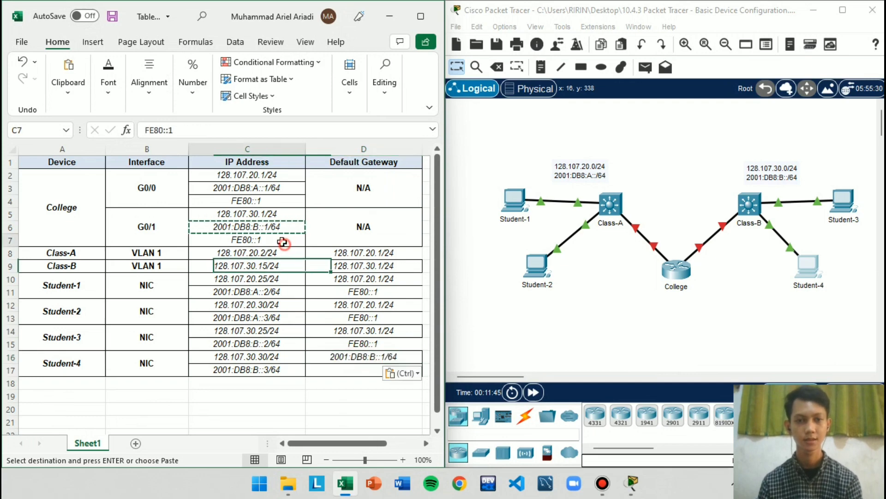
{"action": "key", "text": "ctrl+c"}
{"action": "left_click", "coordinate": [360, 369]}
{"action": "key", "text": "ctrl+v"}
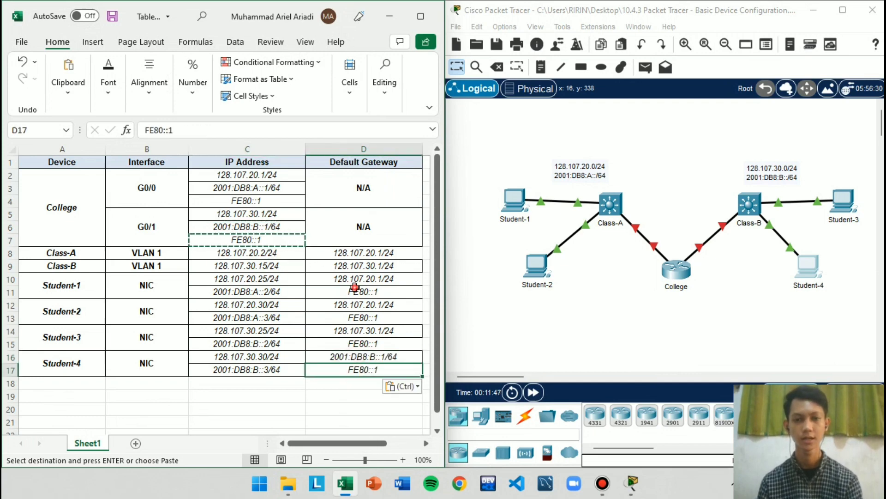
{"action": "left_click", "coordinate": [338, 214]}
Switch to the Packet Tracer activity instructions and examine the requirement on naming the router and the second switch
{"action": "left_click", "coordinate": [588, 317]}
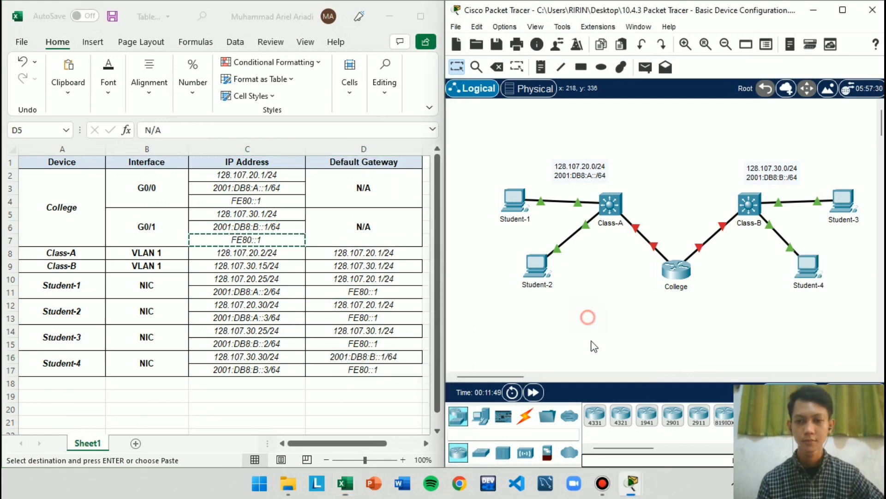
{"action": "left_click", "coordinate": [633, 483]}
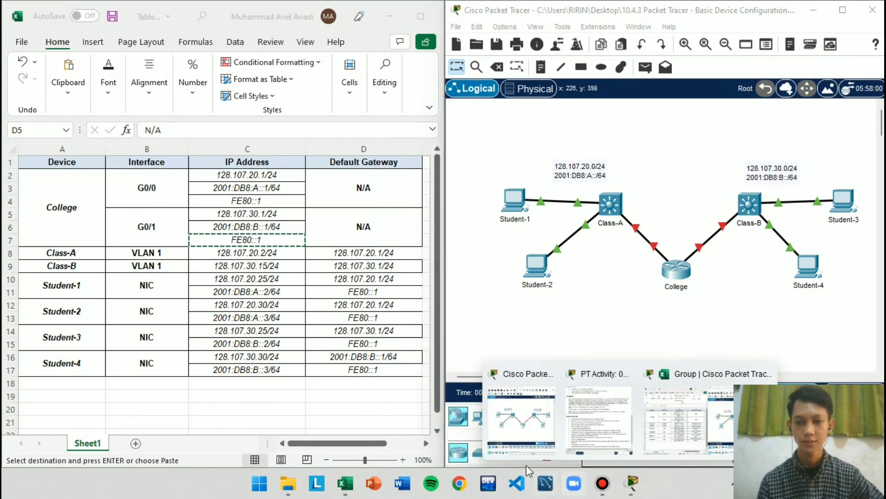
{"action": "left_click", "coordinate": [581, 427]}
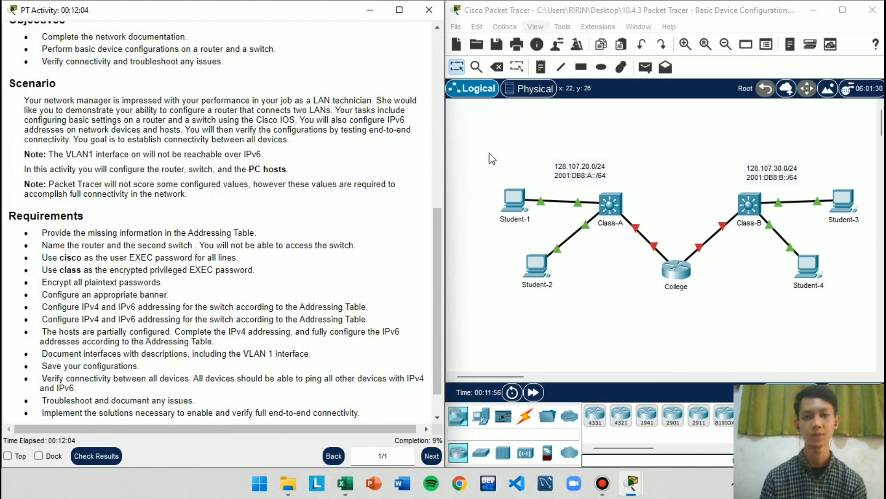
{"action": "scroll", "coordinate": [425, 398], "scroll_direction": "down", "scroll_amount": 2}
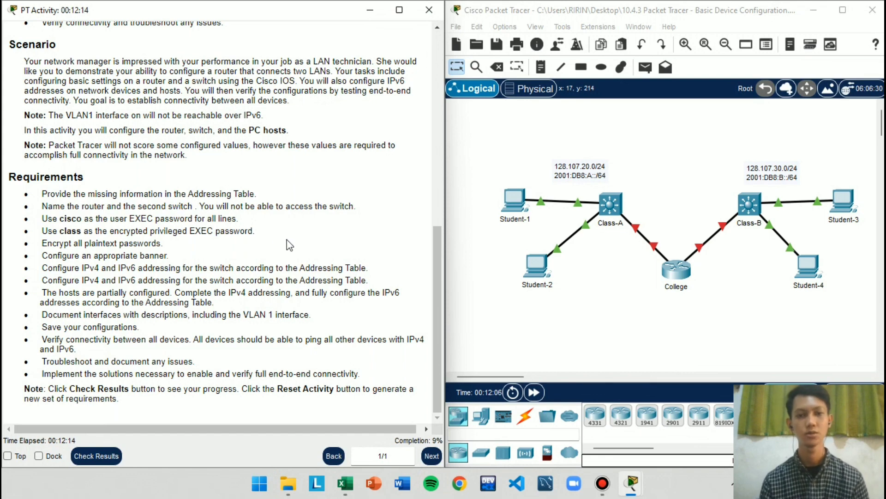
{"action": "left_click", "coordinate": [348, 224]}
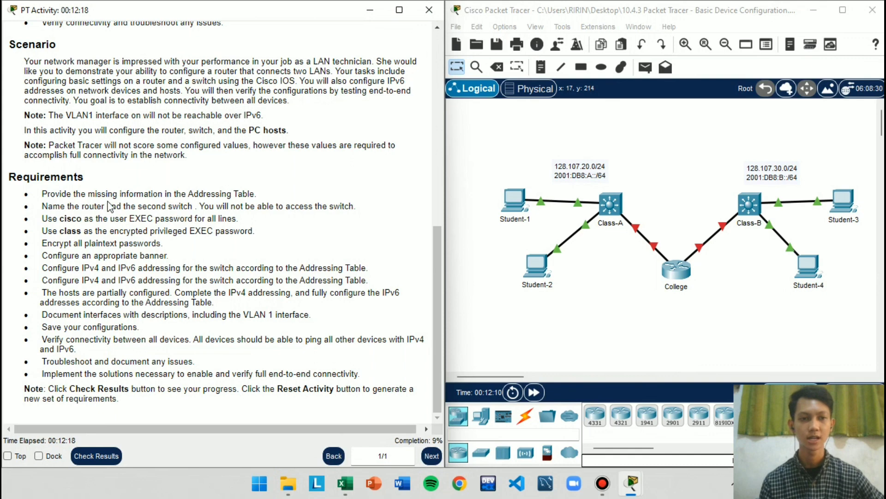
{"action": "left_click_drag", "start_coordinate": [134, 203], "coordinate": [208, 204]}
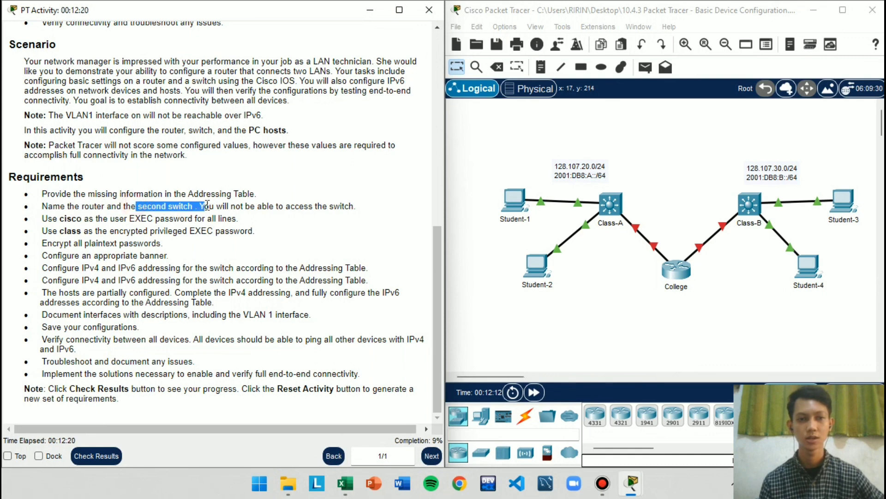
{"action": "left_click", "coordinate": [225, 241]}
Try to open the Class-A switch in the topology
{"action": "left_click", "coordinate": [623, 307]}
{"action": "left_click", "coordinate": [610, 205]}
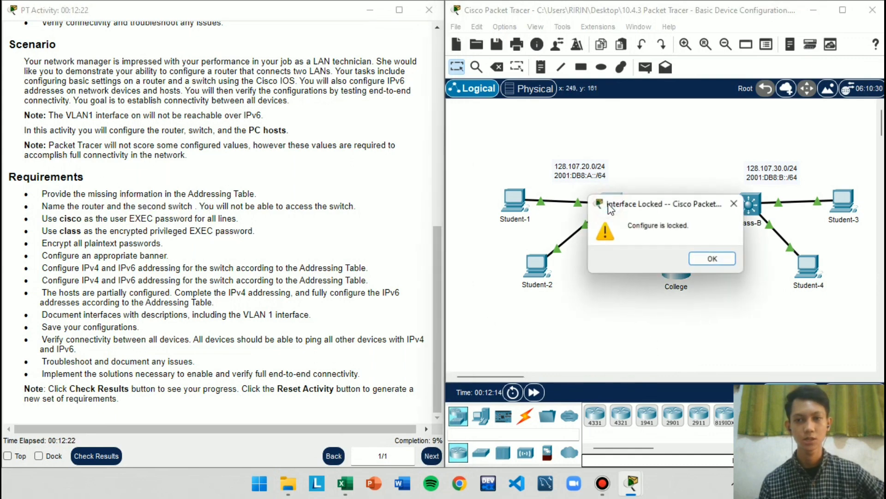
{"action": "left_click", "coordinate": [726, 256]}
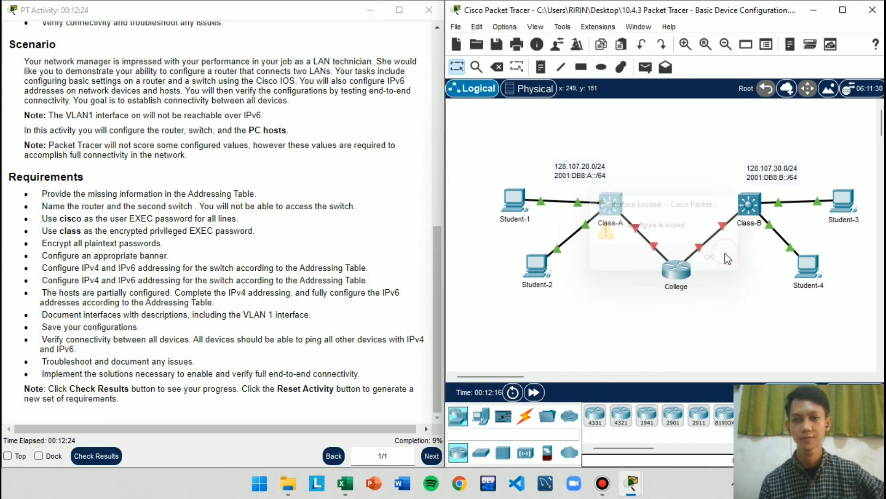
Open the College router's command line and enter privileged EXEC mode with enable
{"action": "left_click", "coordinate": [685, 273]}
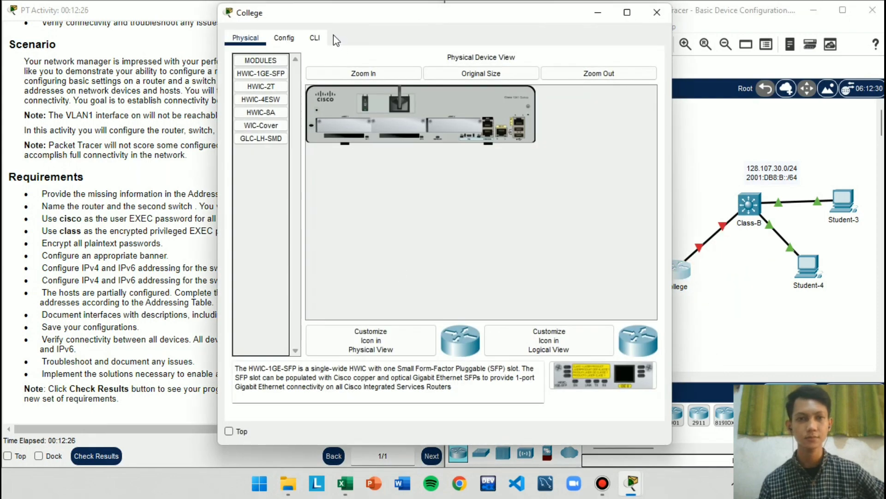
{"action": "left_click", "coordinate": [315, 38]}
{"action": "left_click", "coordinate": [514, 277]}
{"action": "key", "text": "Return"}
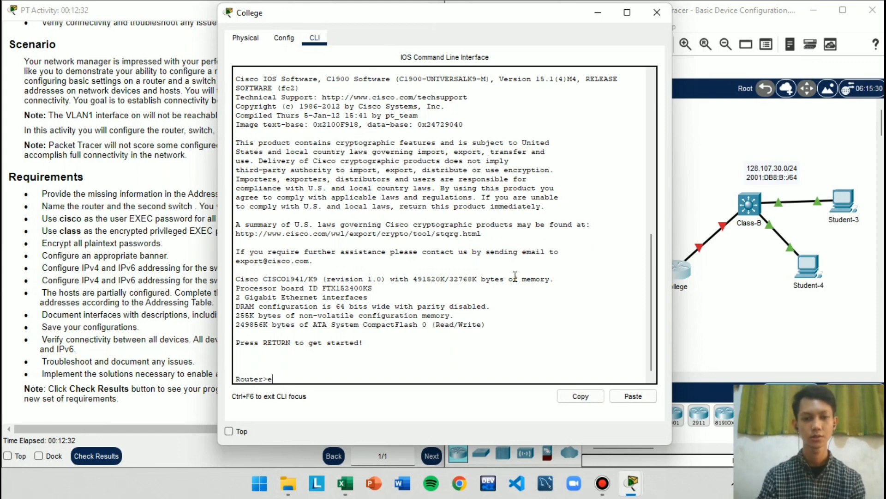
{"action": "type", "text": "enable"}
{"action": "key", "text": "Return"}
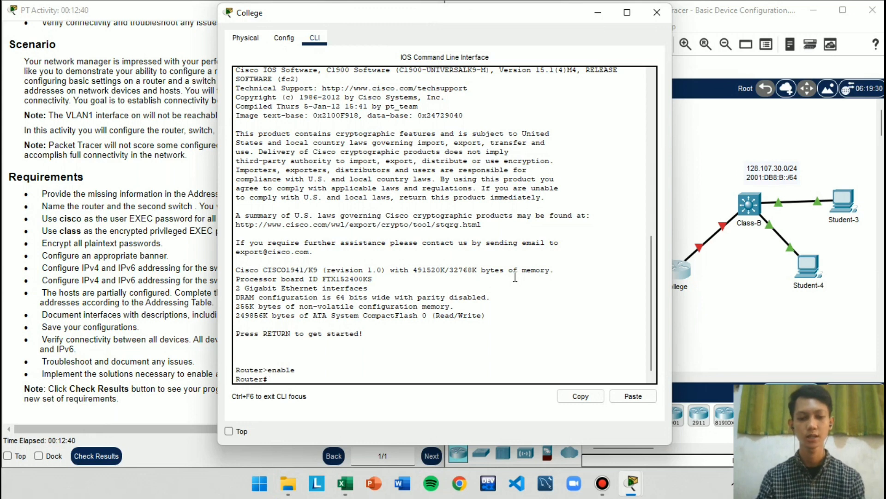
Enter global configuration mode on the router, set its hostname to College, and put its window away
{"action": "type", "text": "conf"}
{"action": "key", "text": "Tab"}
{"action": "type", "text": "term"}
{"action": "key", "text": "Tab"}
{"action": "key", "text": "Return"}
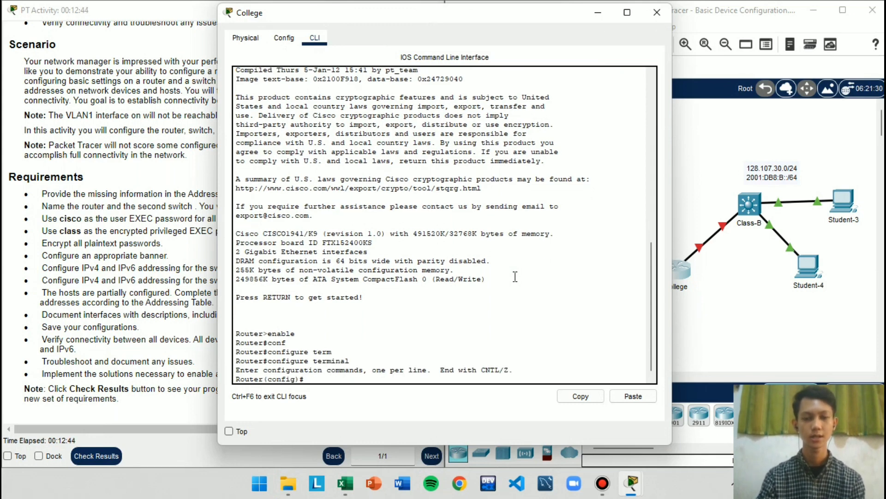
{"action": "type", "text": "hostname"}
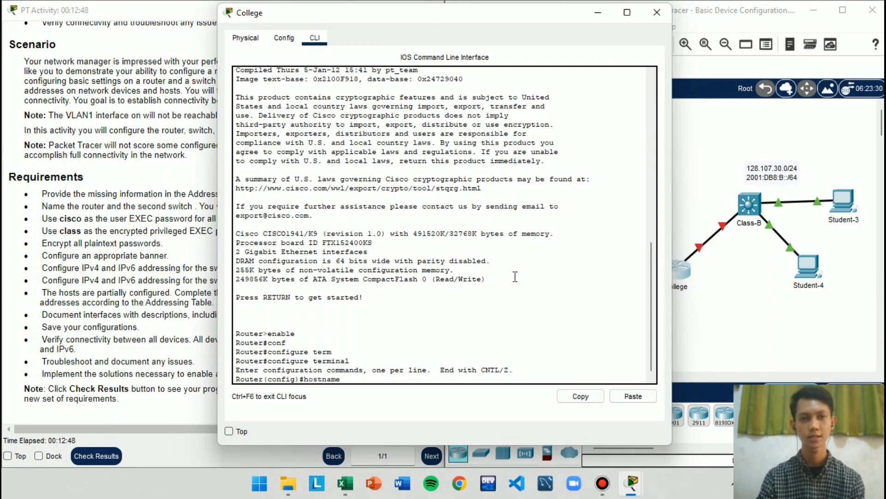
{"action": "type", "text": " College"}
{"action": "key", "text": "Return"}
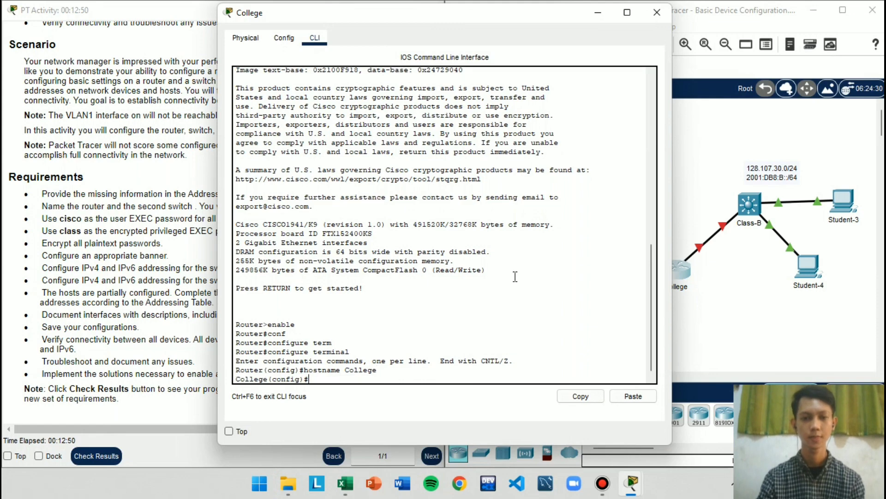
{"action": "left_click", "coordinate": [597, 13]}
Open the Class-B switch's command line and enter privileged EXEC mode with enable
{"action": "left_click", "coordinate": [749, 204]}
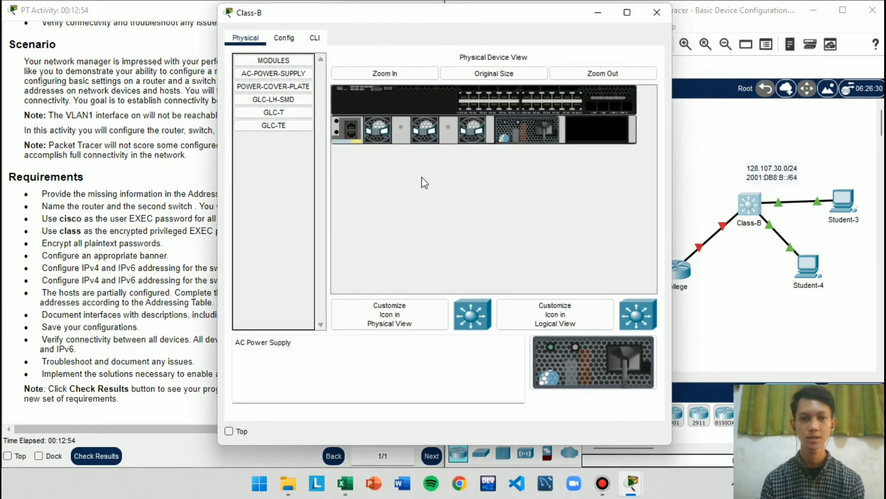
{"action": "left_click", "coordinate": [315, 38]}
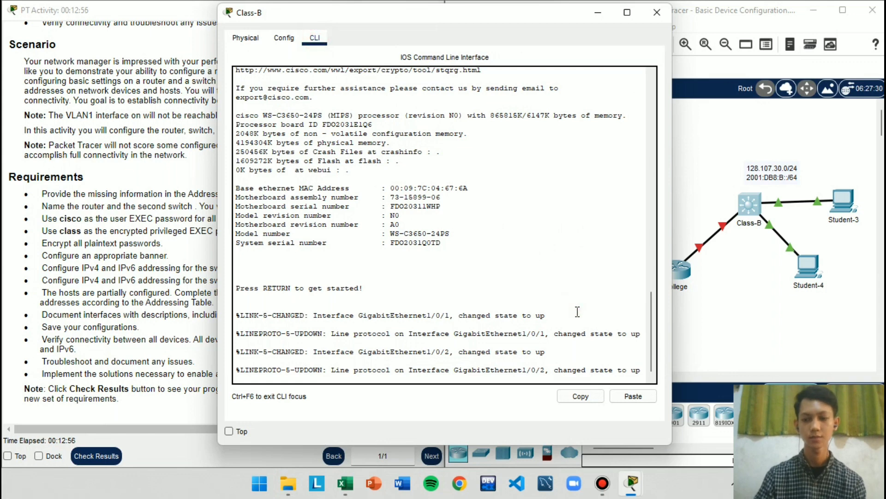
{"action": "key", "text": "Return"}
{"action": "type", "text": "eanb"}
{"action": "key", "text": "Tab"}
{"action": "key", "text": "BackSpace"}
{"action": "key", "text": "BackSpace"}
{"action": "key", "text": "BackSpace"}
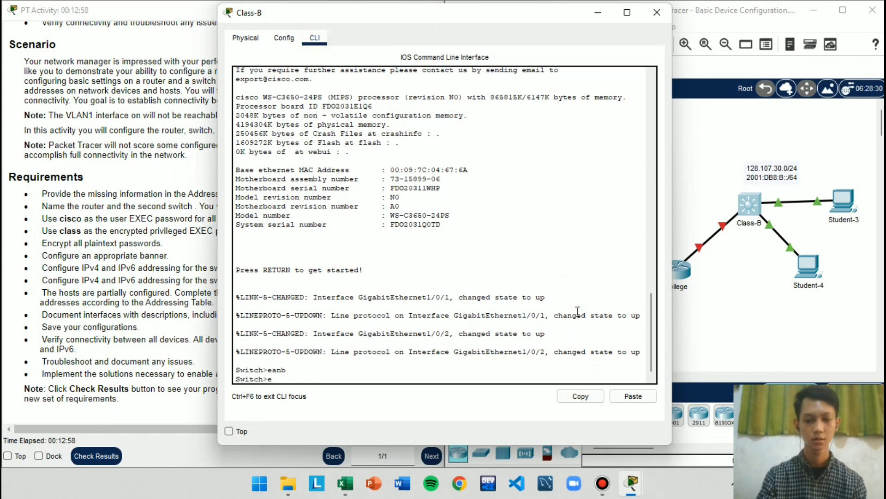
{"action": "type", "text": "na"}
{"action": "key", "text": "Tab"}
{"action": "key", "text": "Return"}
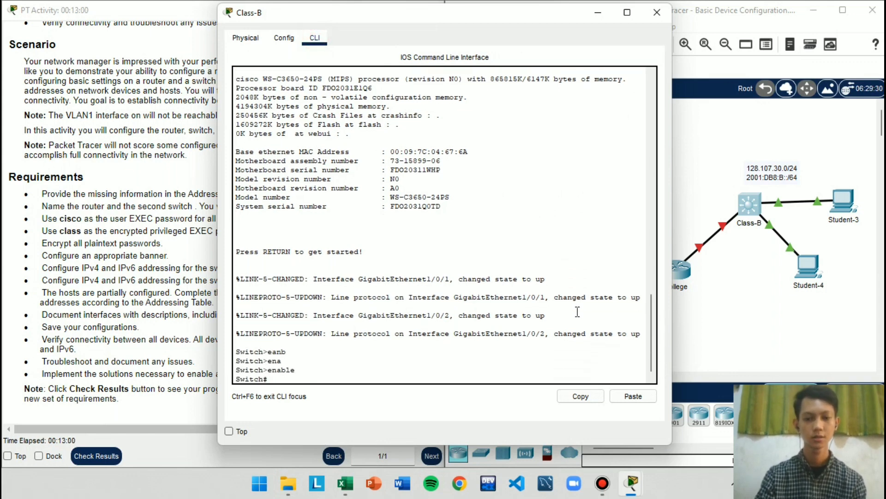
Enter global configuration mode on the switch, set its hostname to Class-B, and close its window
{"action": "type", "text": "conf"}
{"action": "key", "text": "Tab"}
{"action": "type", "text": "term"}
{"action": "key", "text": "Return"}
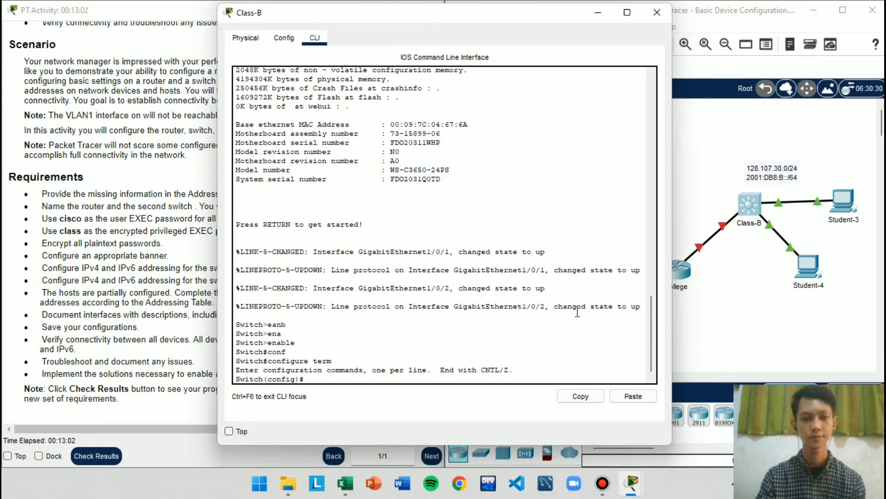
{"action": "type", "text": "host"}
{"action": "key", "text": "Tab"}
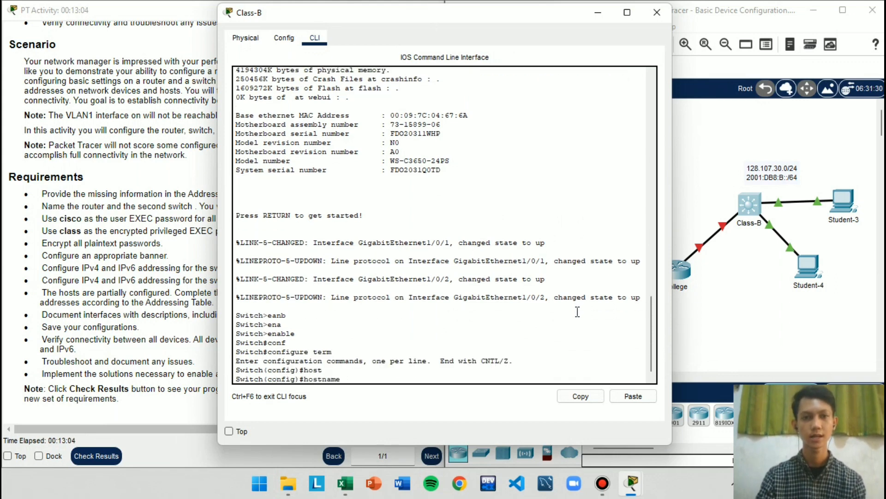
{"action": "type", "text": "Class"}
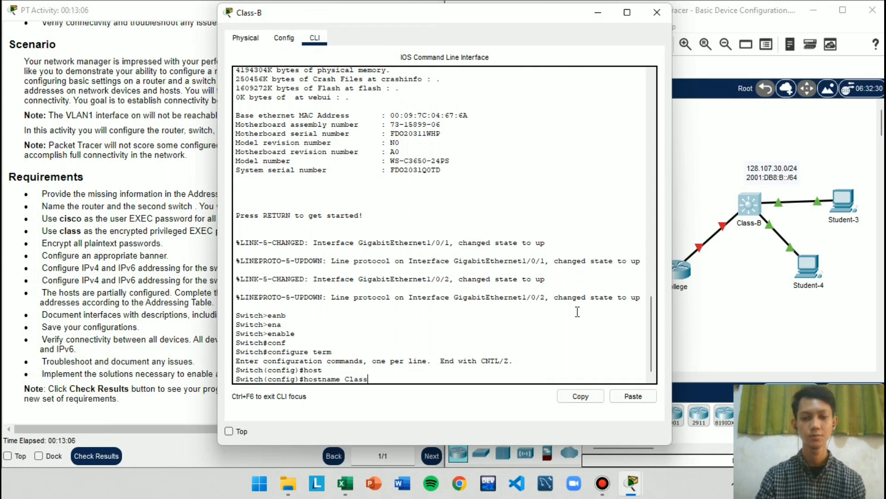
{"action": "type", "text": "-B"}
{"action": "key", "text": "Return"}
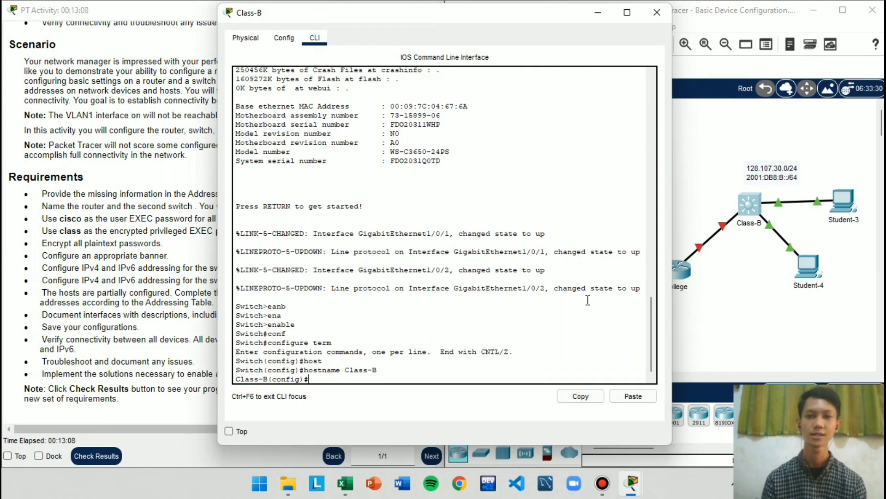
{"action": "left_click", "coordinate": [657, 12]}
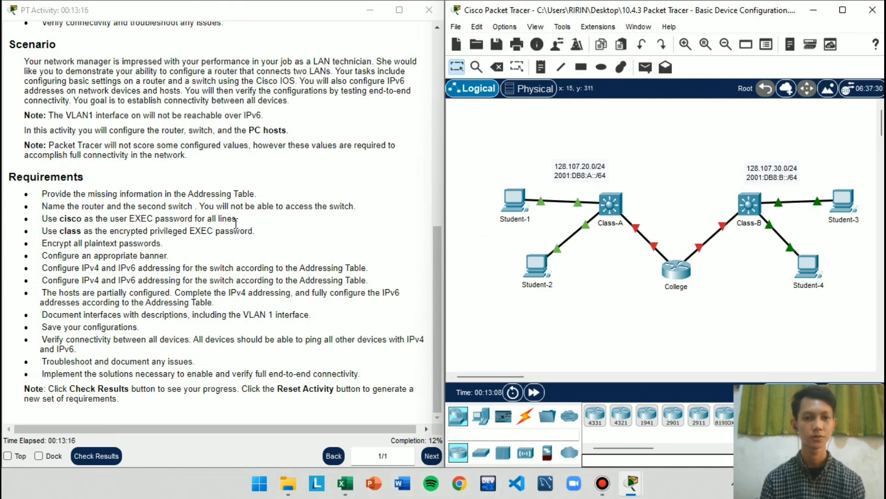
Examine the requirements for the user EXEC and encrypted privileged EXEC passwords in the activity instructions
{"action": "left_click_drag", "start_coordinate": [123, 231], "coordinate": [289, 234]}
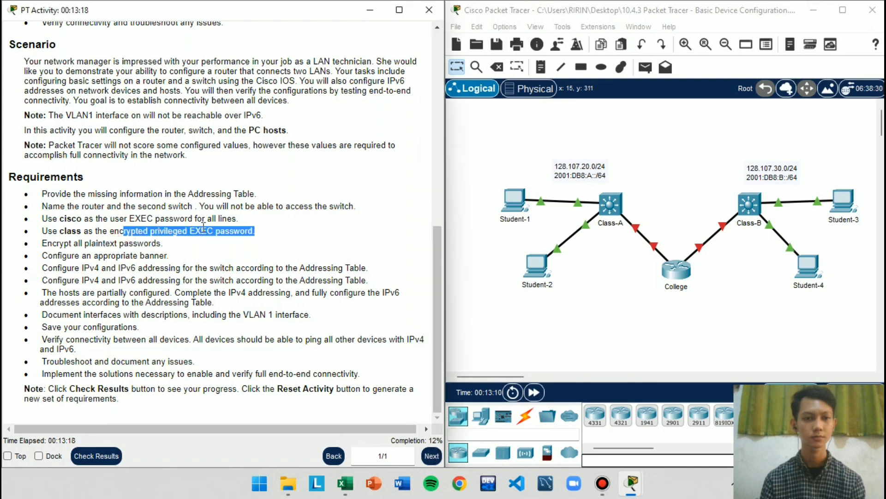
{"action": "left_click", "coordinate": [66, 252]}
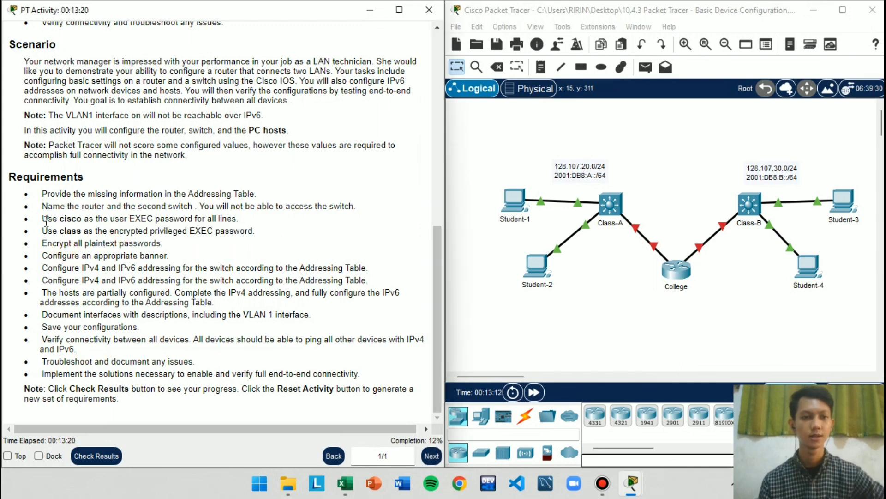
{"action": "left_click_drag", "start_coordinate": [46, 219], "coordinate": [174, 231]}
{"action": "left_click", "coordinate": [172, 247]}
{"action": "left_click", "coordinate": [119, 227]}
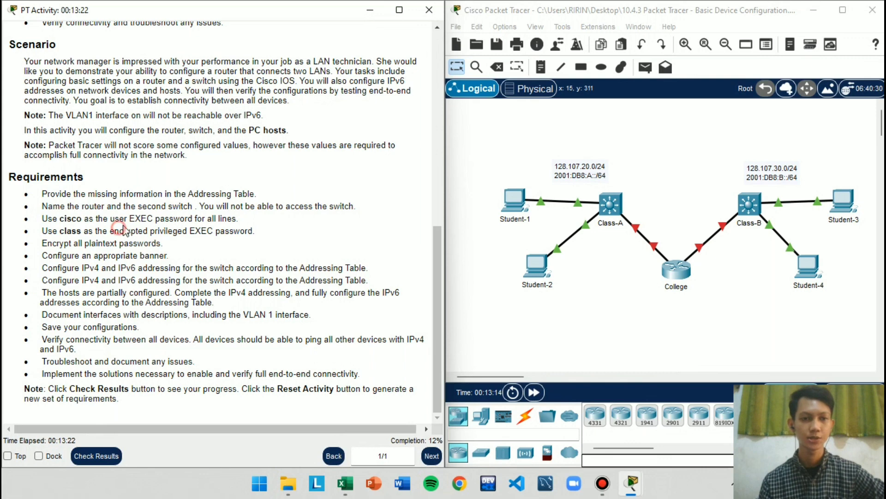
{"action": "left_click_drag", "start_coordinate": [120, 227], "coordinate": [252, 233]}
{"action": "left_click", "coordinate": [168, 226]}
{"action": "left_click", "coordinate": [234, 244]}
{"action": "left_click", "coordinate": [192, 233]}
Reopen the College router's command line and place its window beside the activity instructions
{"action": "left_click", "coordinate": [674, 283]}
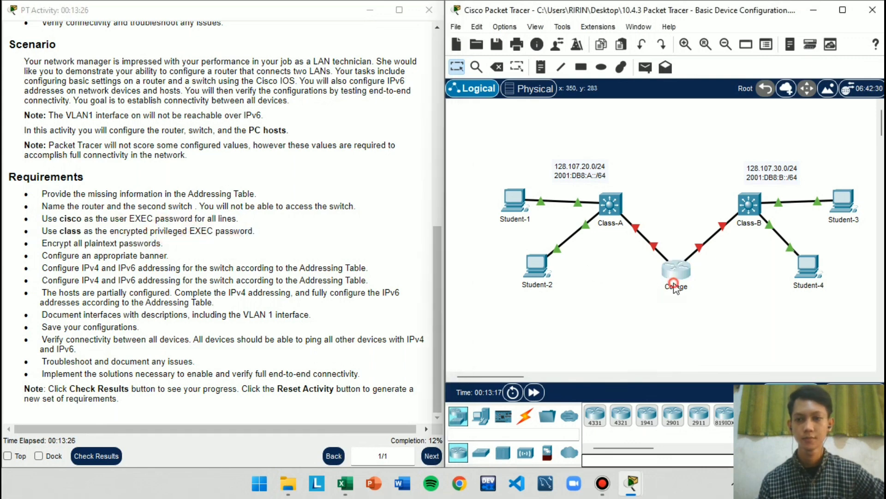
{"action": "left_click", "coordinate": [563, 141]}
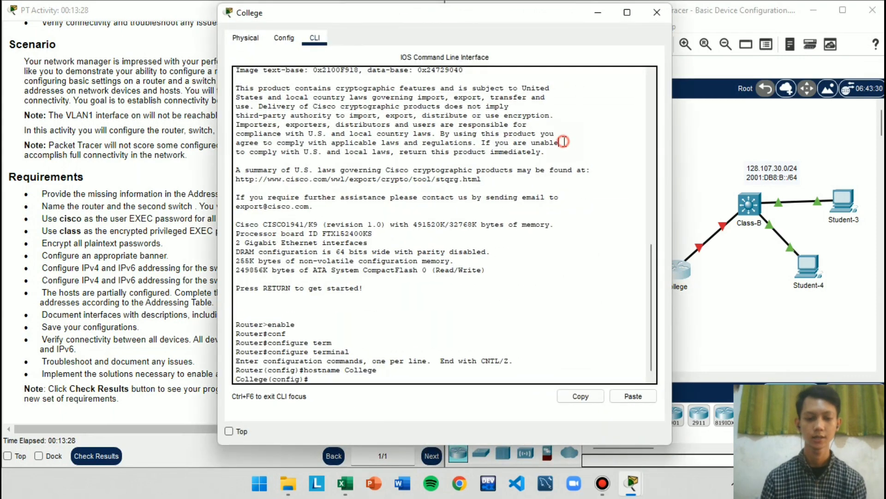
{"action": "key", "text": "super+Right"}
{"action": "left_click", "coordinate": [601, 337]}
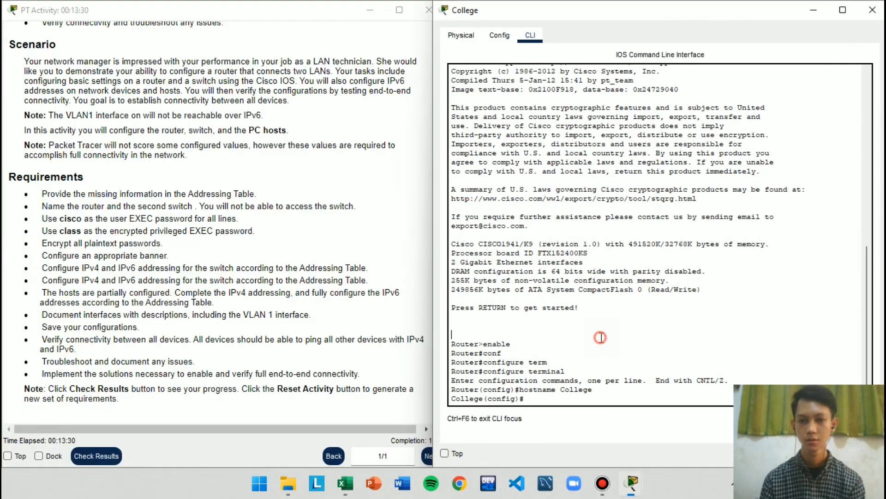
{"action": "key", "text": "Return"}
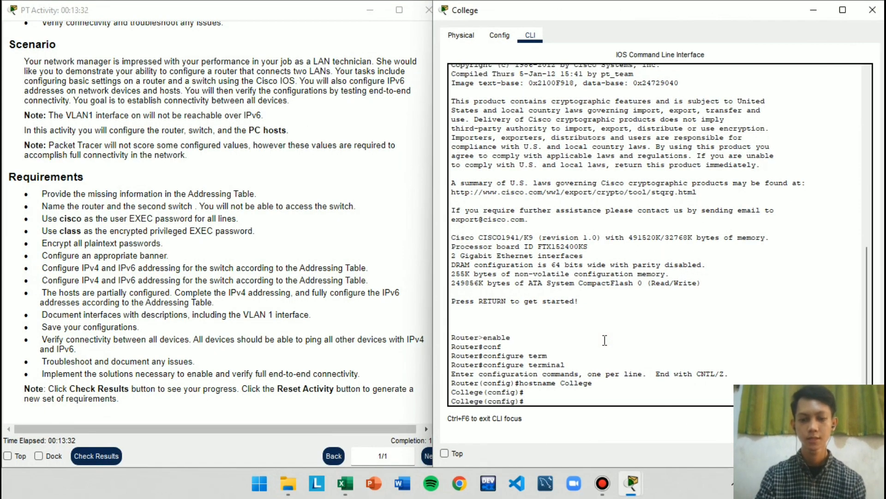
Enter line configuration mode for console 0 on the College router
{"action": "type", "text": "li"}
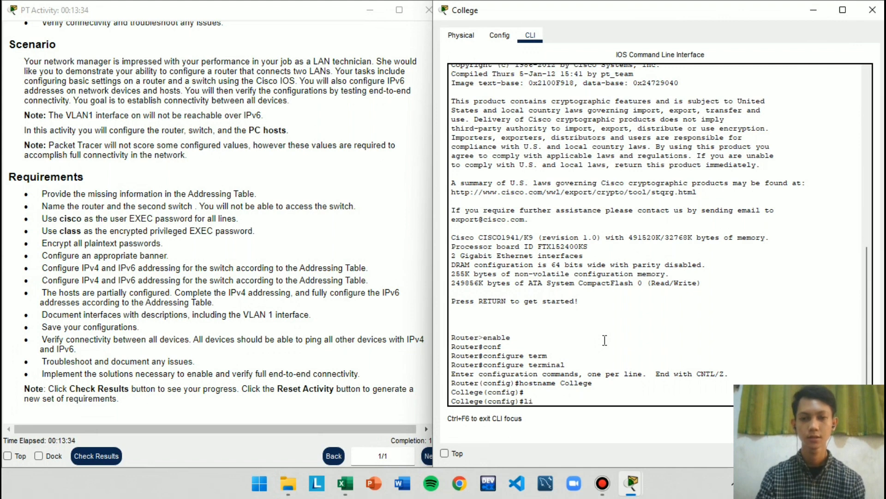
{"action": "type", "text": "ne con"}
{"action": "key", "text": "Tab"}
{"action": "type", "text": "0"}
{"action": "key", "text": "Return"}
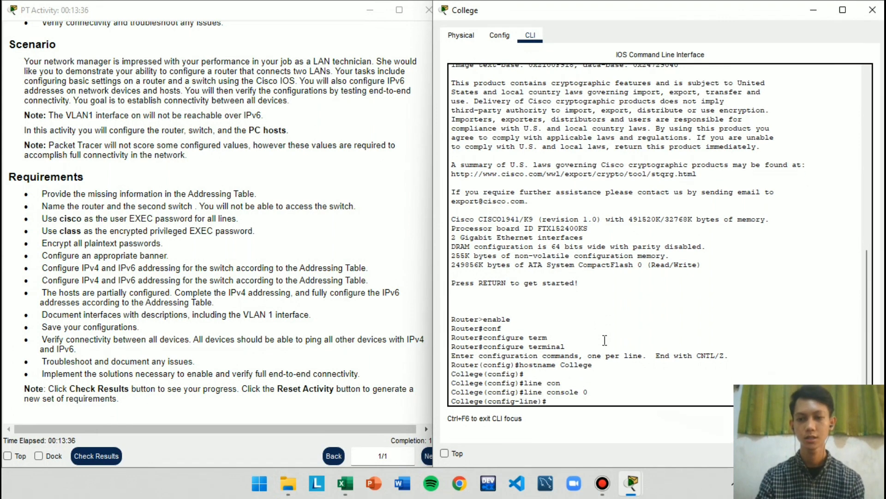
Set the router's console line password to the required user EXEC password, enable login, and return to global configuration mode
{"action": "type", "text": "pass"}
{"action": "key", "text": "Tab"}
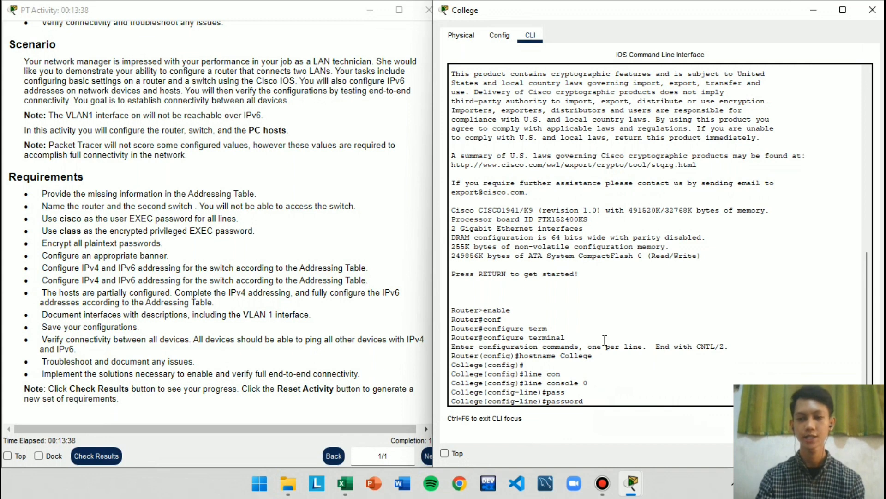
{"action": "type", "text": "cisco"}
{"action": "key", "text": "Return"}
{"action": "type", "text": "lo"}
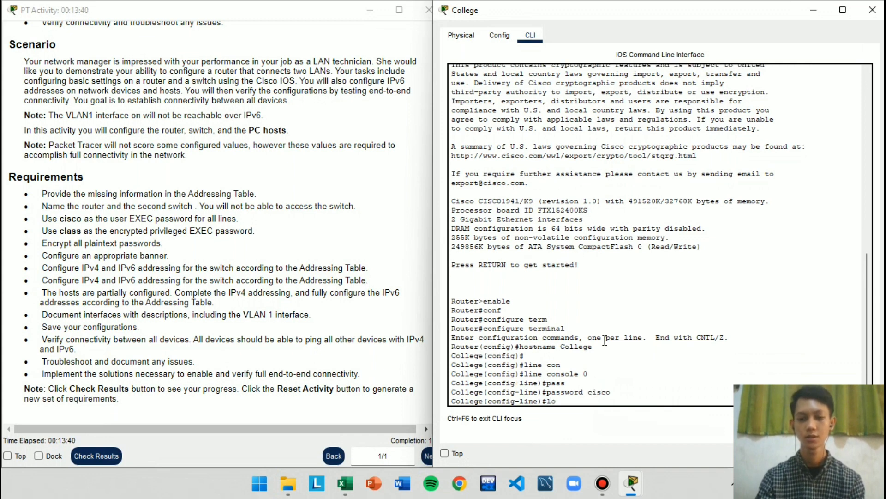
{"action": "type", "text": "gin"}
{"action": "key", "text": "Return"}
{"action": "type", "text": "exit"}
{"action": "key", "text": "Return"}
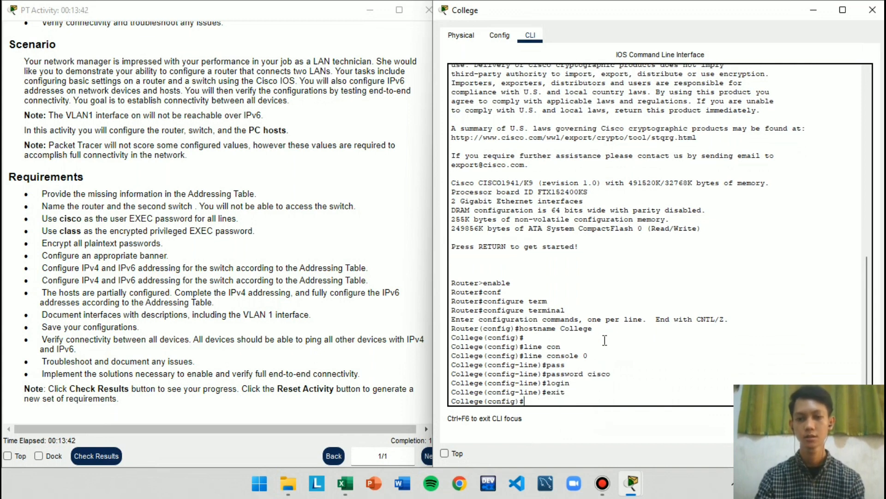
Enter line configuration mode for vty lines 0 to 15 on the College router
{"action": "type", "text": "line c"}
{"action": "key", "text": "BackSpace"}
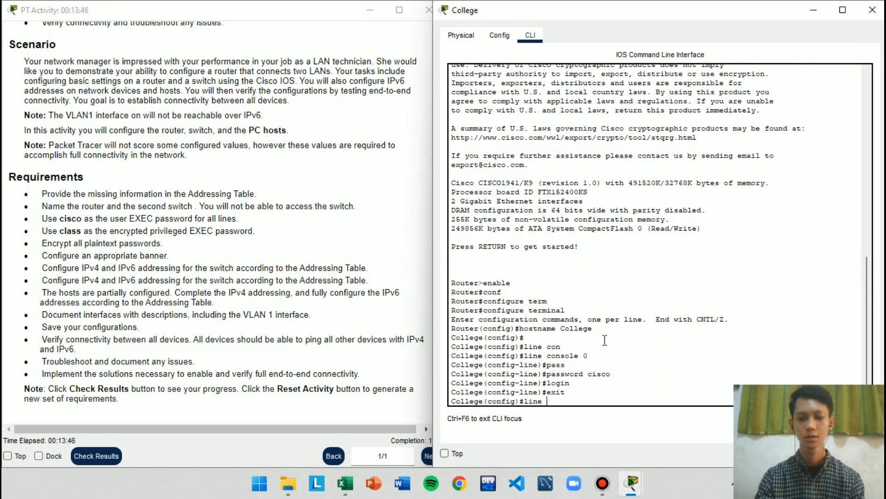
{"action": "type", "text": "vty 0 15"}
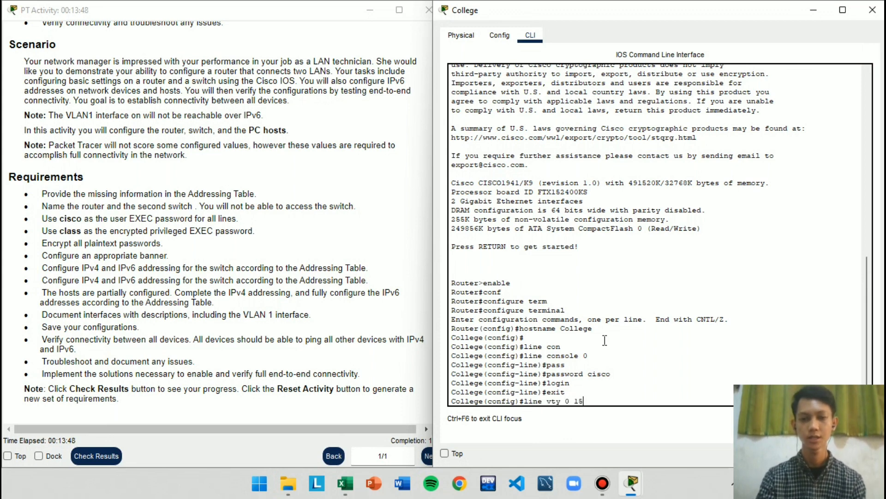
{"action": "key", "text": "Return"}
Set the router's vty line password to the required user EXEC password and exit line configuration mode
{"action": "type", "text": "p"}
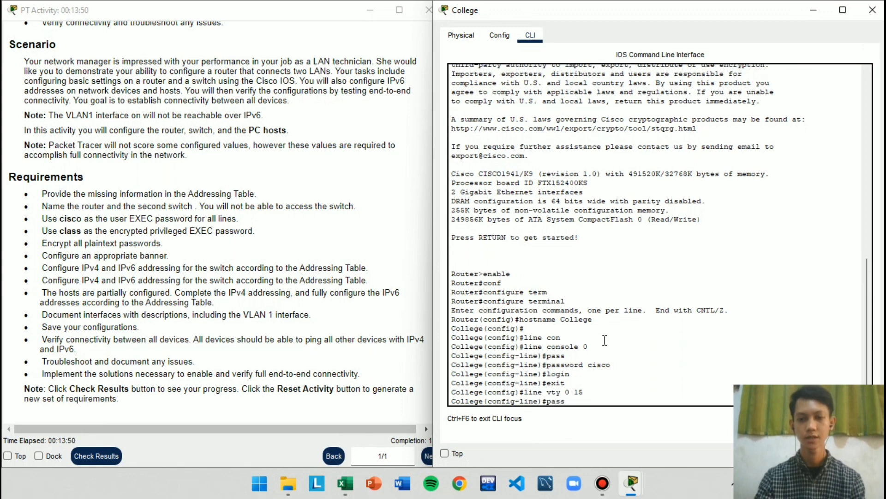
{"action": "type", "text": "ass"}
{"action": "key", "text": "Tab"}
{"action": "type", "text": "c"}
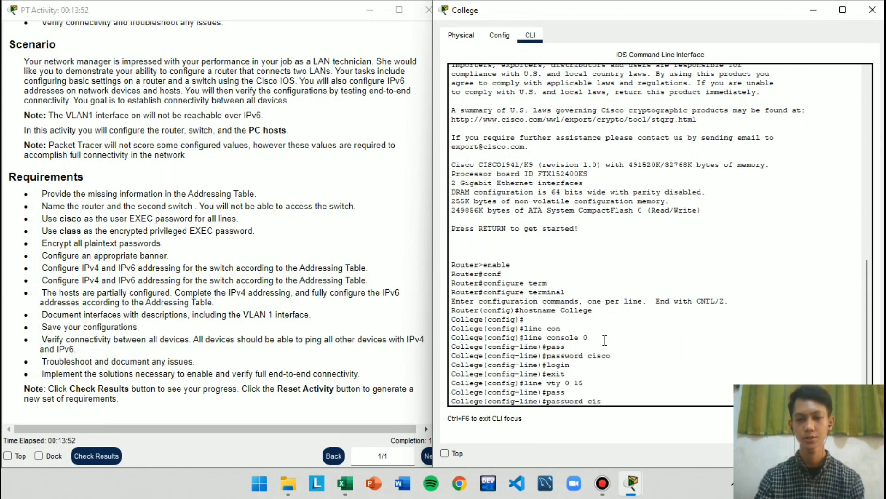
{"action": "type", "text": "isco"}
{"action": "key", "text": "Return"}
{"action": "type", "text": "exit"}
{"action": "key", "text": "Return"}
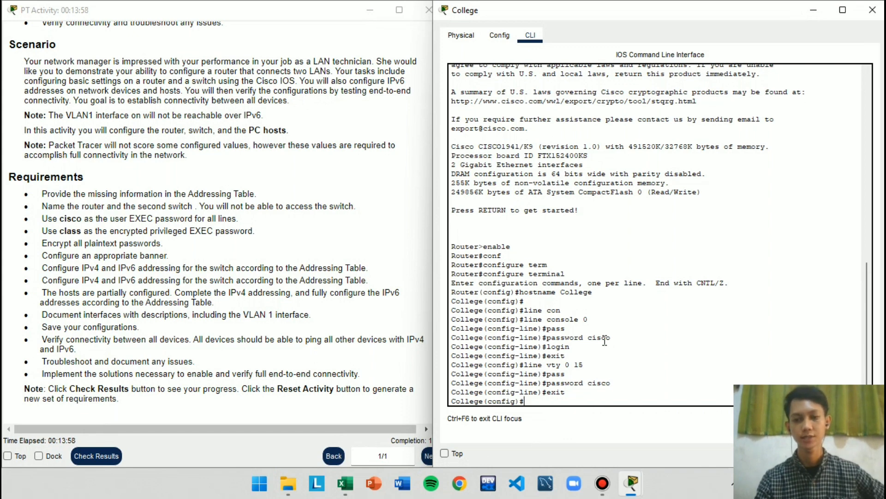
Set the College router's encrypted privileged EXEC password with enable secret, using the password given in the requirements
{"action": "type", "text": "enab"}
{"action": "key", "text": "Tab"}
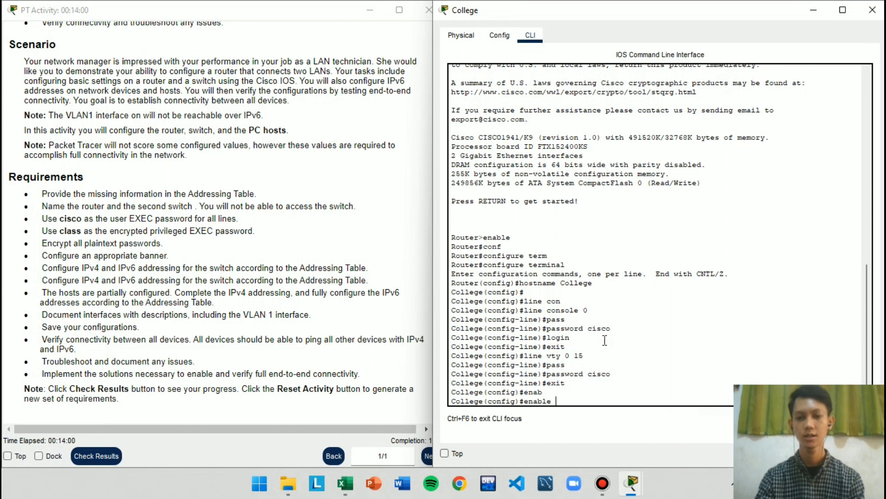
{"action": "type", "text": "sec"}
{"action": "key", "text": "Tab"}
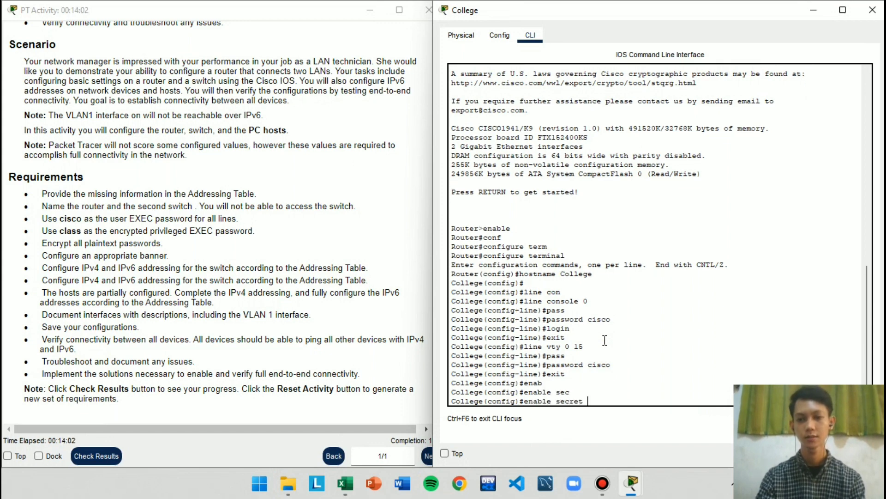
{"action": "type", "text": "clas"}
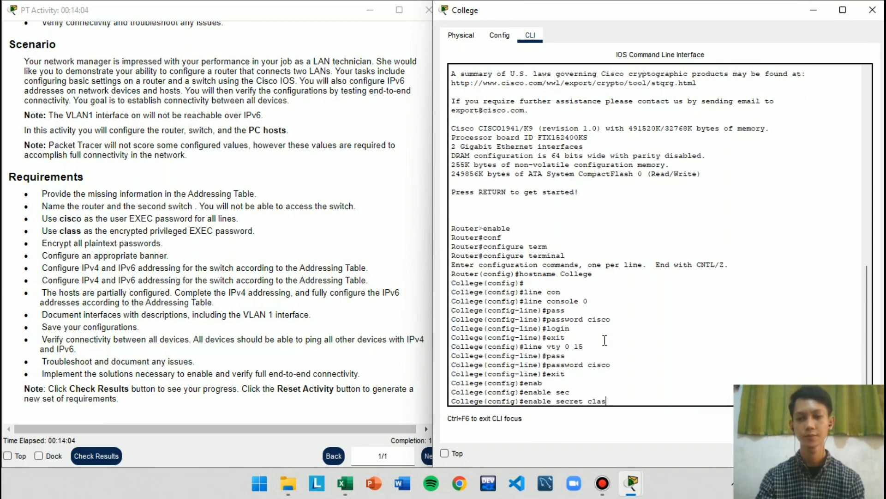
{"action": "type", "text": "s"}
{"action": "key", "text": "Return"}
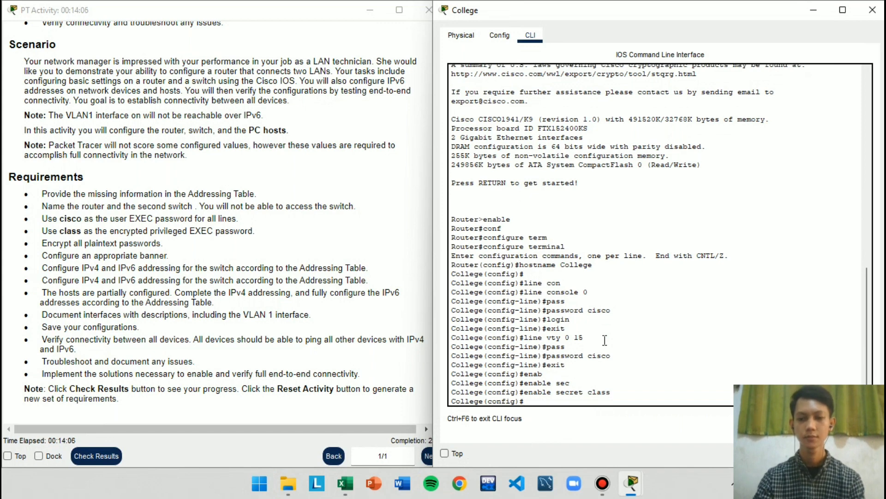
Encrypt all plaintext passwords on the College router with service password-encryption and put its window away
{"action": "type", "text": "ser"}
{"action": "key", "text": "Tab"}
{"action": "type", "text": "pass"}
{"action": "key", "text": "Tab"}
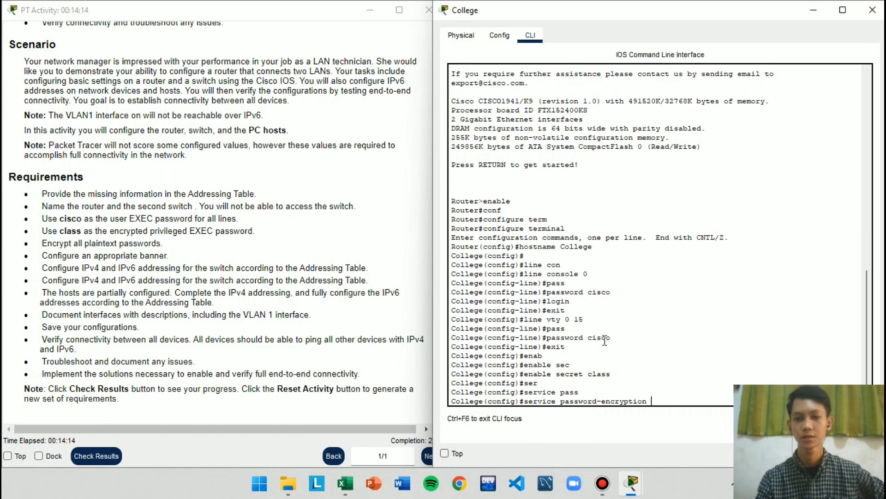
{"action": "key", "text": "Return"}
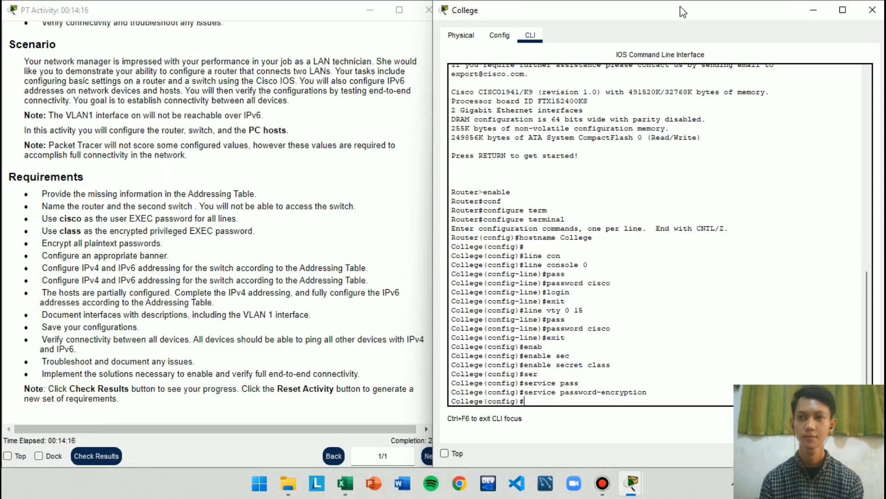
{"action": "left_click", "coordinate": [813, 9]}
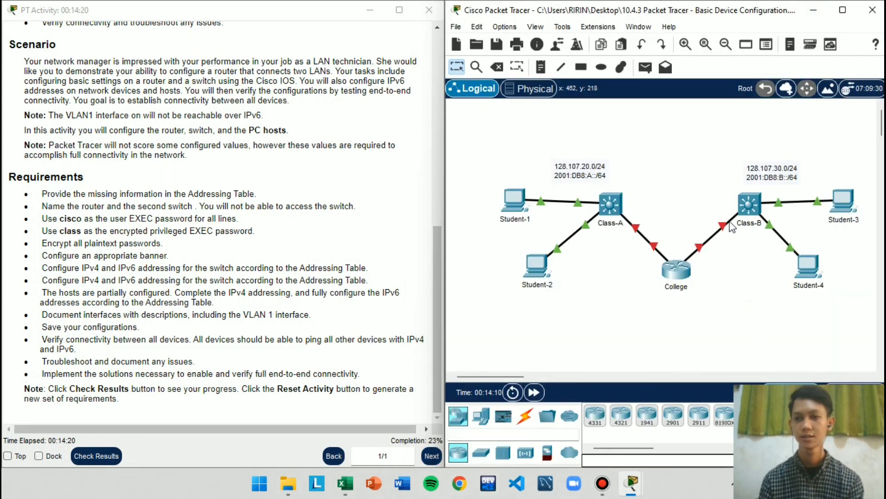
Open the Class-B switch's command line beside the instructions and enter line configuration mode for console 0
{"action": "left_click", "coordinate": [756, 212]}
{"action": "key", "text": "super+Right"}
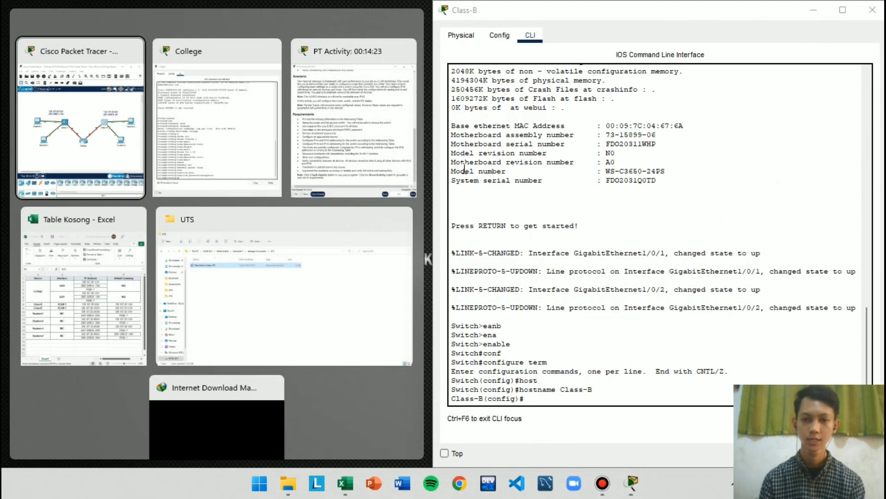
{"action": "left_click", "coordinate": [548, 396]}
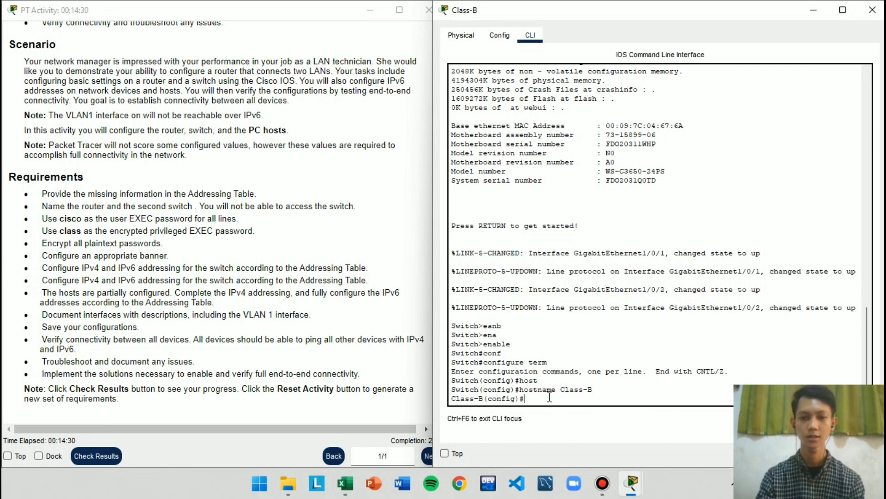
{"action": "type", "text": "line con"}
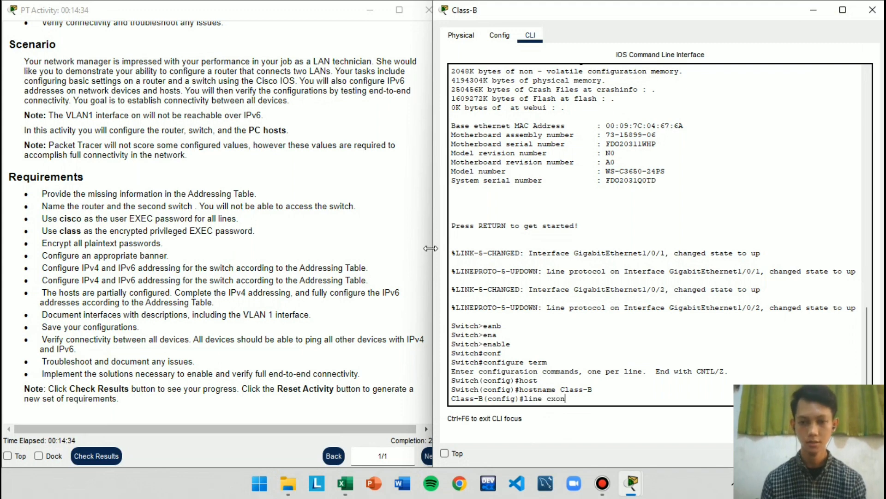
{"action": "key", "text": "Tab"}
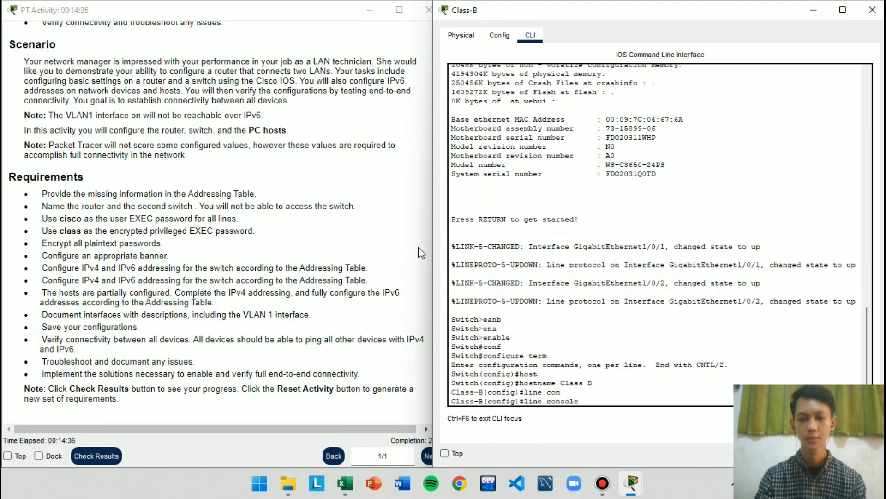
{"action": "key", "text": "Return"}
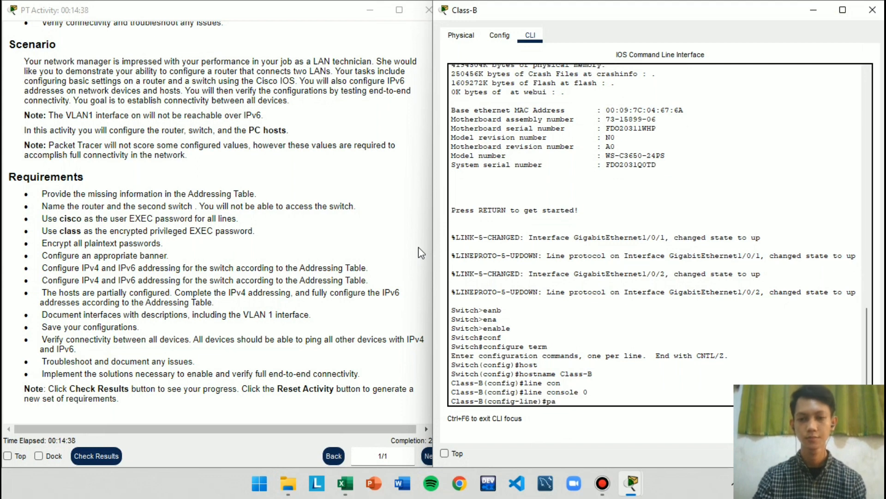
Set the switch's console line password to the required user EXEC password, enable login, and exit line configuration mode
{"action": "type", "text": "pass"}
{"action": "key", "text": "Tab"}
{"action": "type", "text": "ci"}
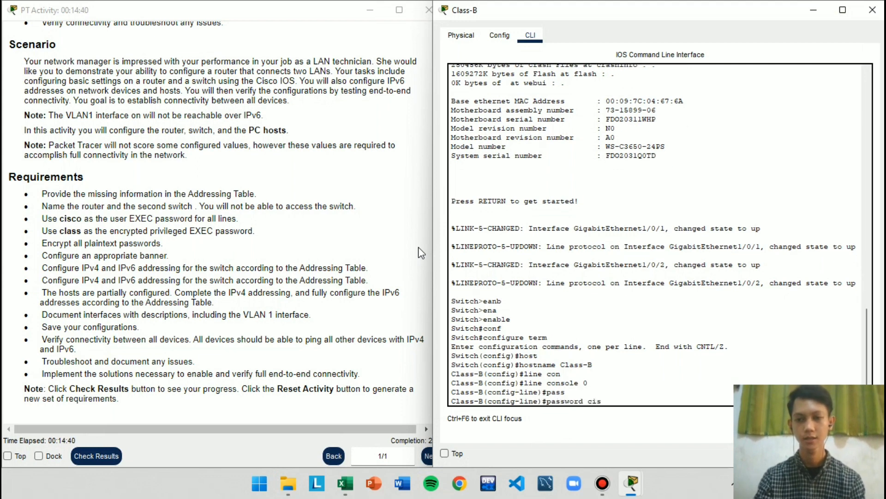
{"action": "type", "text": "sco"}
{"action": "key", "text": "Return"}
{"action": "type", "text": "login"}
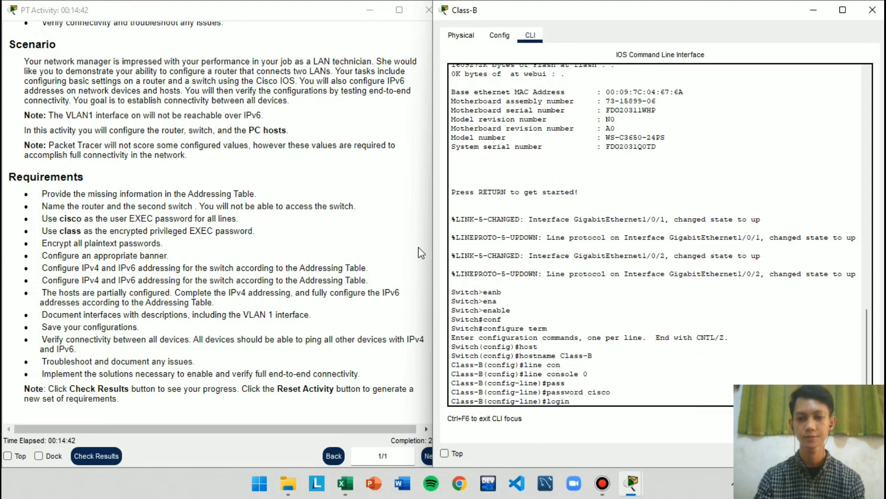
{"action": "key", "text": "Return"}
{"action": "type", "text": "exit"}
{"action": "key", "text": "Return"}
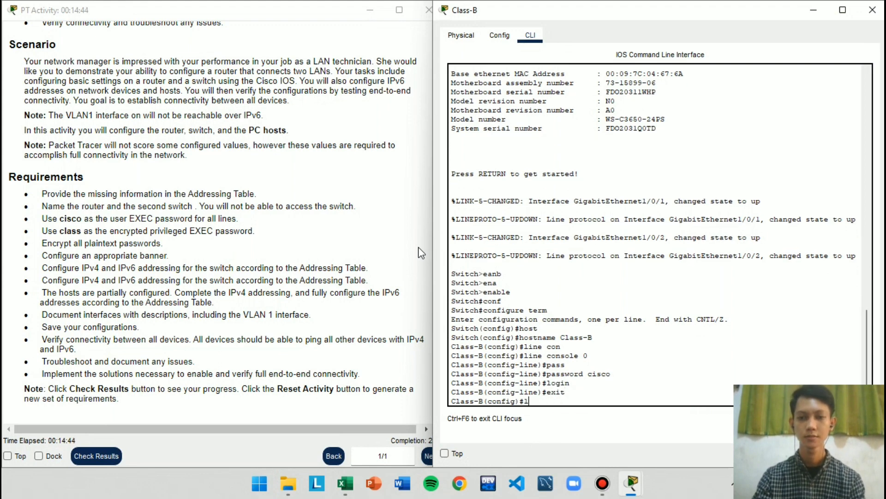
Set the required user EXEC password on the switch's vty lines 0 to 15 and return to global configuration mode
{"action": "type", "text": "line vty 0 15"}
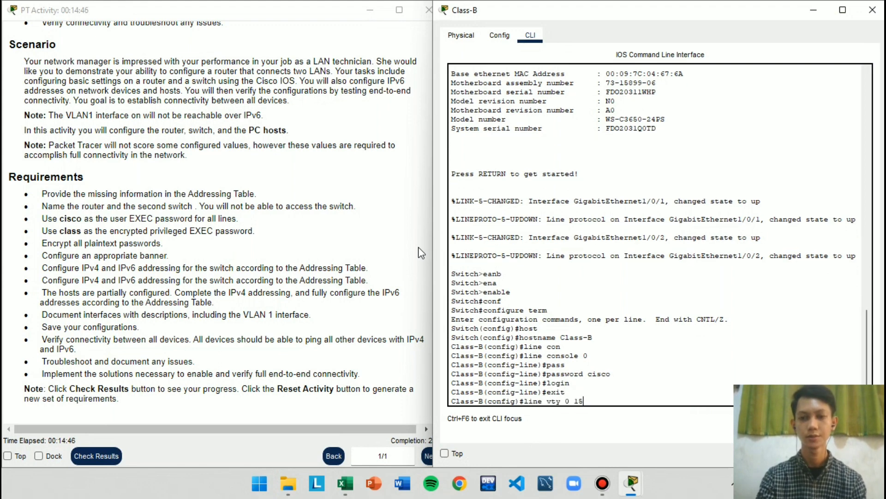
{"action": "key", "text": "Return"}
{"action": "type", "text": "pass"}
{"action": "key", "text": "Tab"}
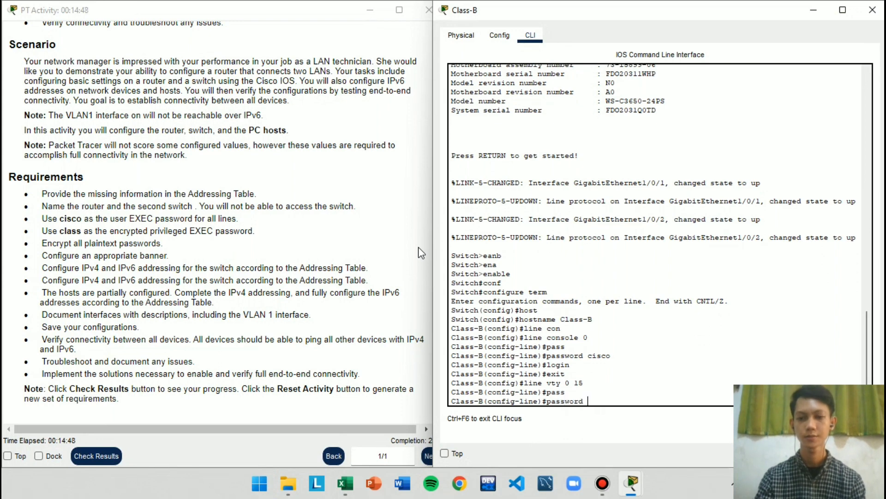
{"action": "type", "text": "cisc"}
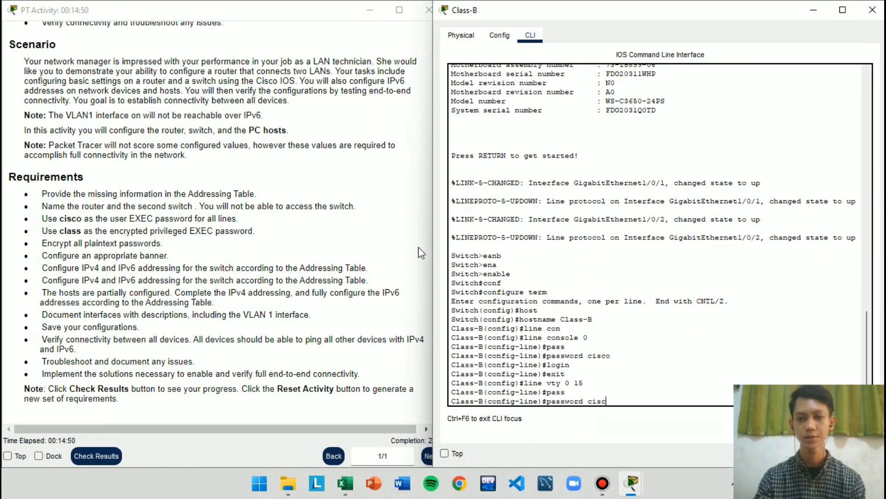
{"action": "type", "text": "o"}
{"action": "key", "text": "Return"}
{"action": "key", "text": "Return"}
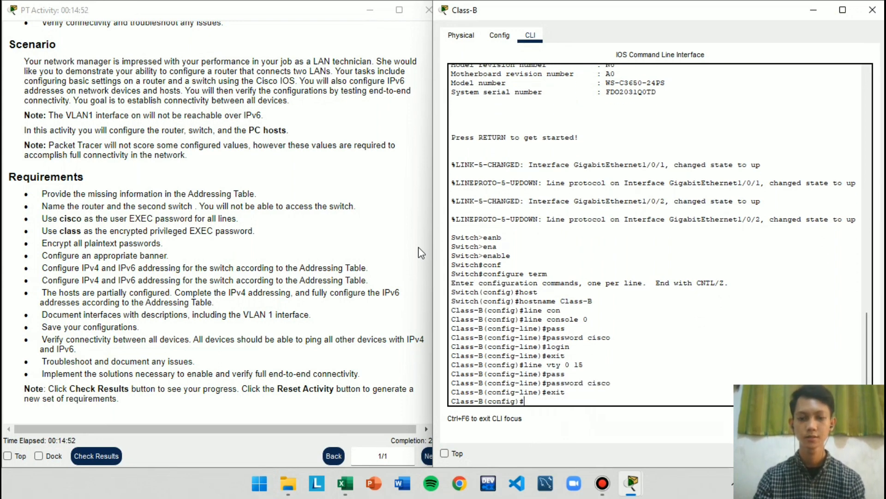
Set the required encrypted privileged EXEC password on the Class-B switch with enable secret
{"action": "type", "text": "enab"}
{"action": "key", "text": "Tab"}
{"action": "type", "text": "sec"}
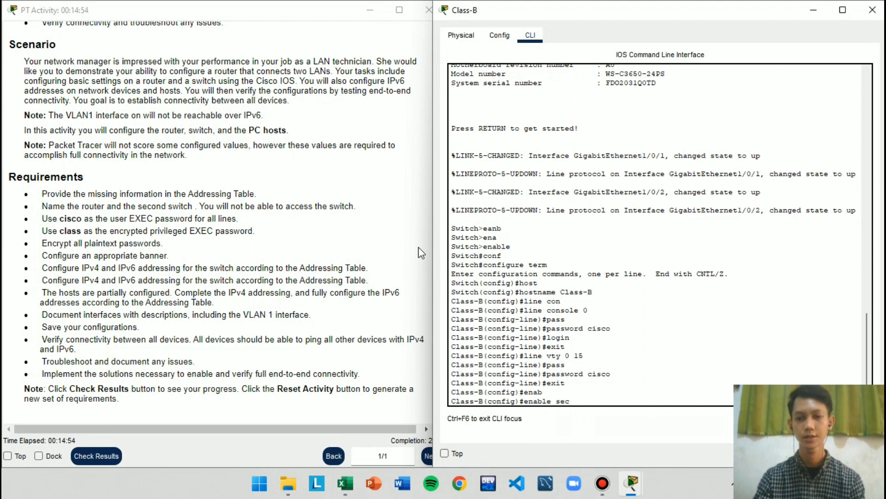
{"action": "key", "text": "Tab"}
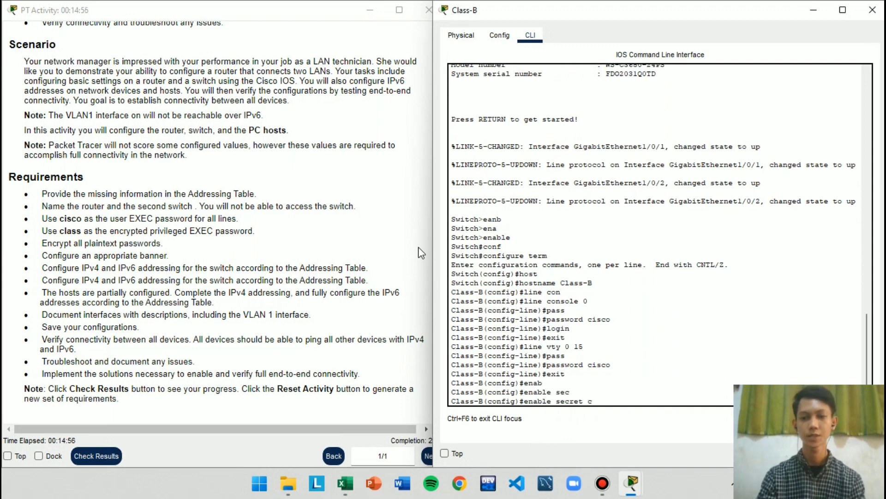
{"action": "type", "text": "class"}
{"action": "key", "text": "Return"}
Encrypt all plaintext passwords on the Class-B switch with service password-encryption
{"action": "type", "text": "ser"}
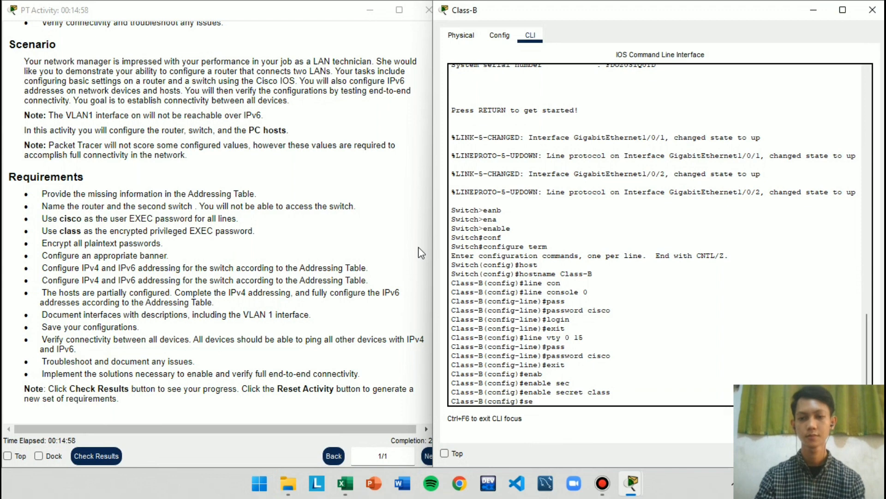
{"action": "key", "text": "Tab"}
{"action": "type", "text": "pass"}
{"action": "key", "text": "Tab"}
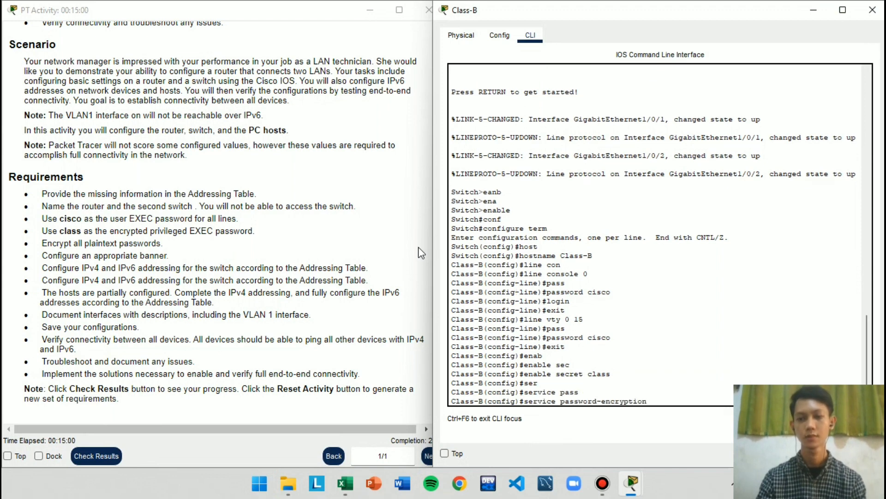
{"action": "key", "text": "Return"}
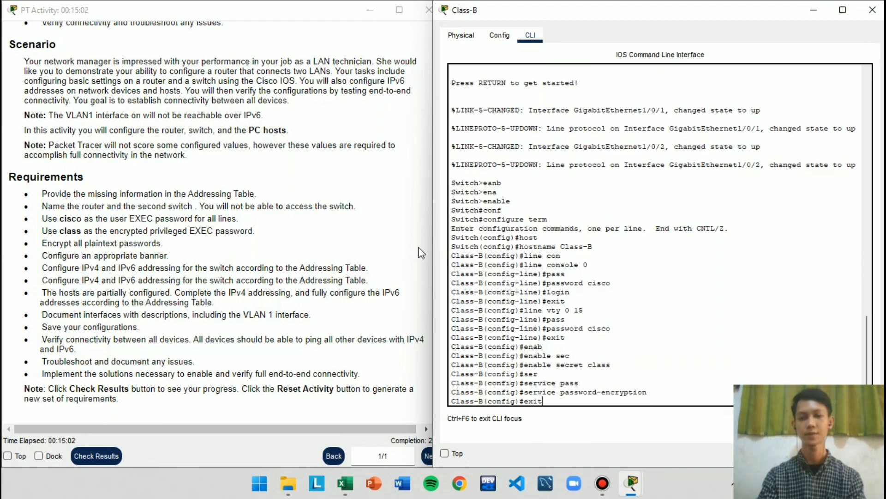
Exit configuration mode, end the console session on Class-B, and log back in with the user EXEC console password
{"action": "key", "text": "Return"}
{"action": "type", "text": "exit"}
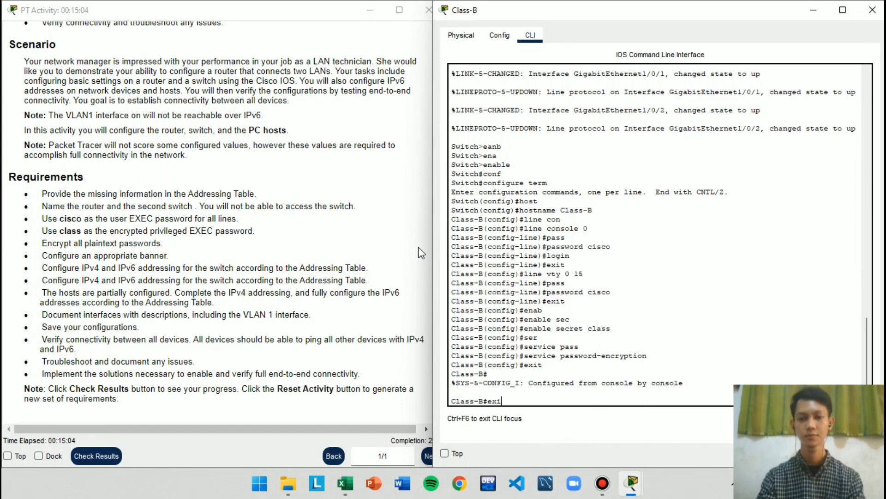
{"action": "key", "text": "Return"}
{"action": "key", "text": "Return"}
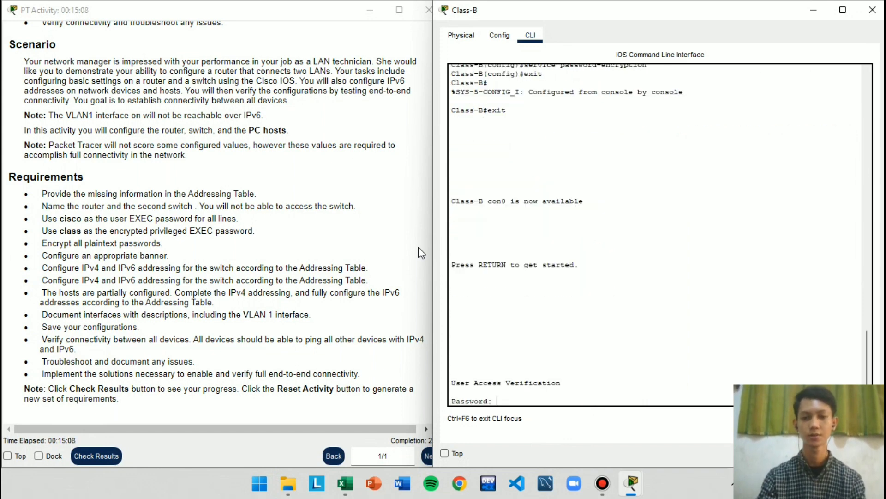
{"action": "key", "text": "Return"}
{"action": "key", "text": "Return"}
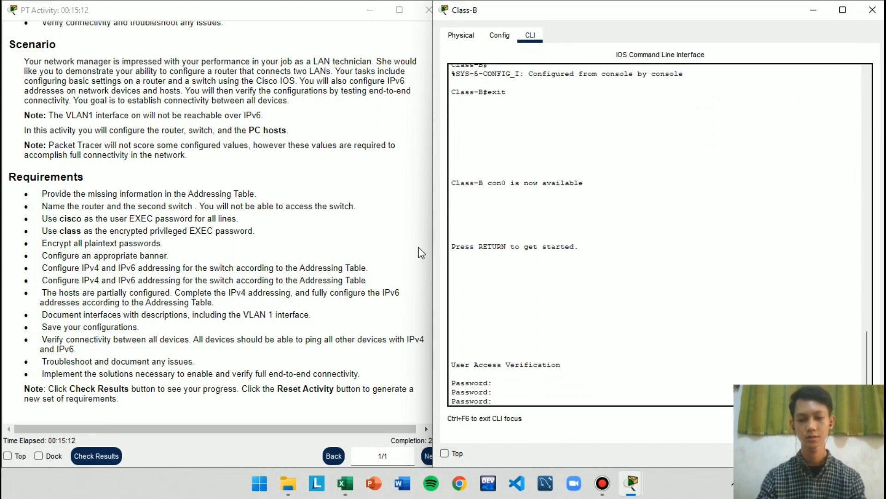
{"action": "key", "text": "Return"}
Enter privileged EXEC mode on Class-B with the privileged EXEC password and write the configure term command at the prompt
{"action": "type", "text": "enab"}
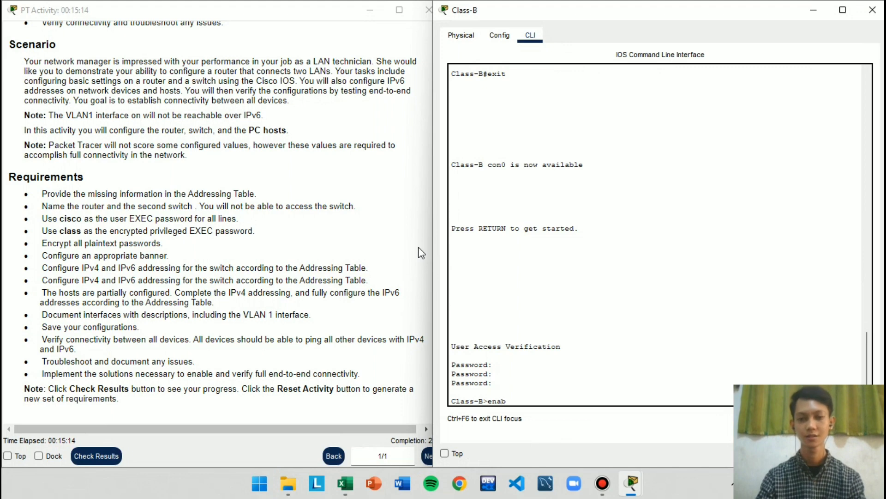
{"action": "key", "text": "Tab"}
{"action": "key", "text": "Return"}
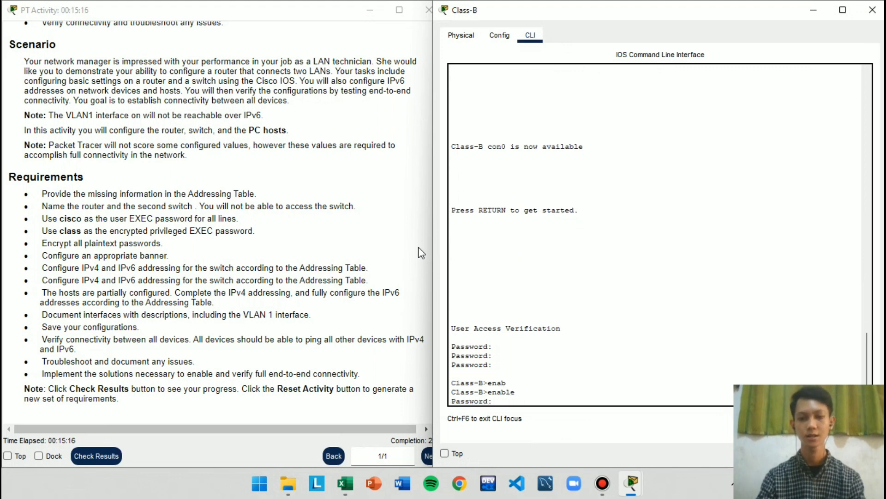
{"action": "key", "text": "Return"}
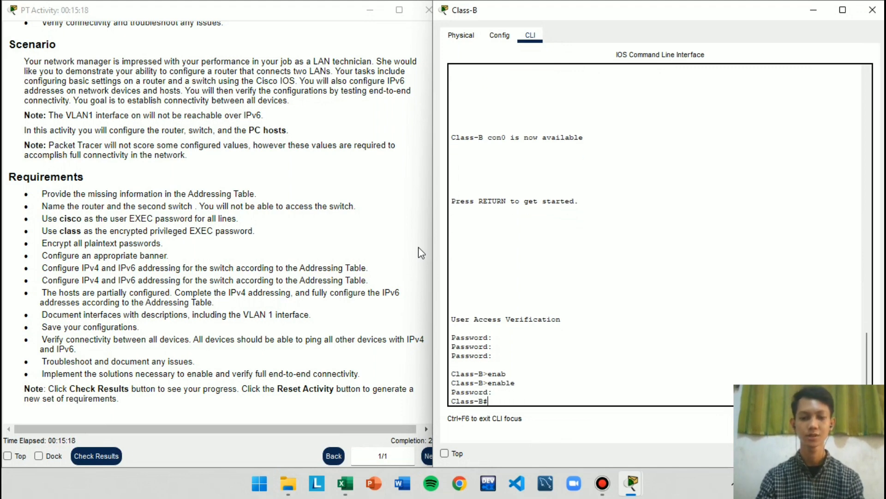
{"action": "type", "text": "conf"}
{"action": "key", "text": "Tab"}
{"action": "type", "text": "term"}
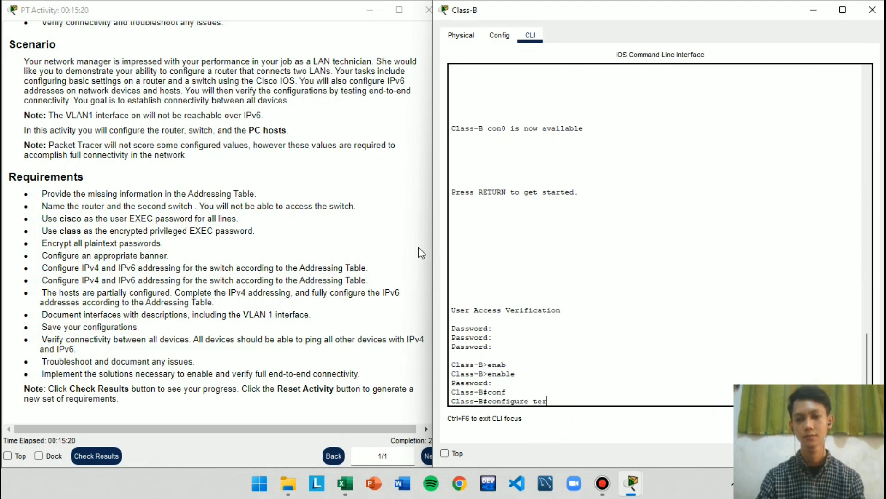
{"action": "key", "text": "Tab"}
{"action": "key", "text": "Return"}
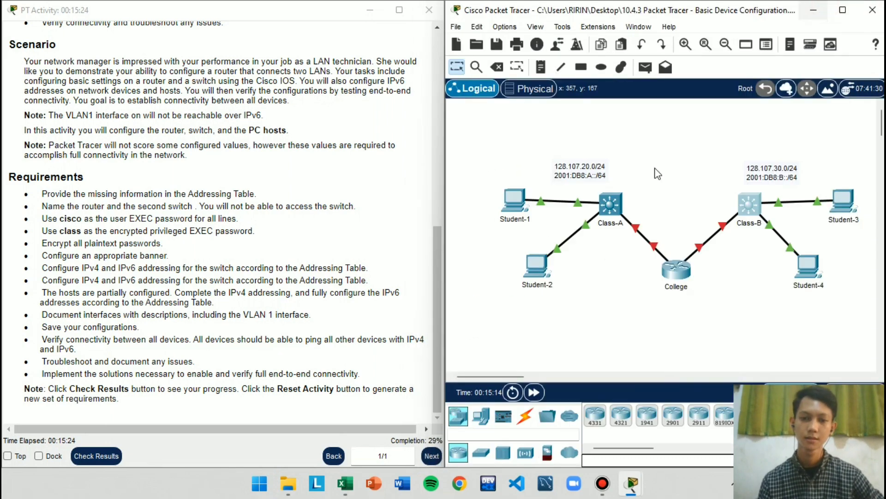
Put the Class-B window away, check the banner requirement, and reopen the College router's command line beside the instructions
{"action": "left_click", "coordinate": [818, 9]}
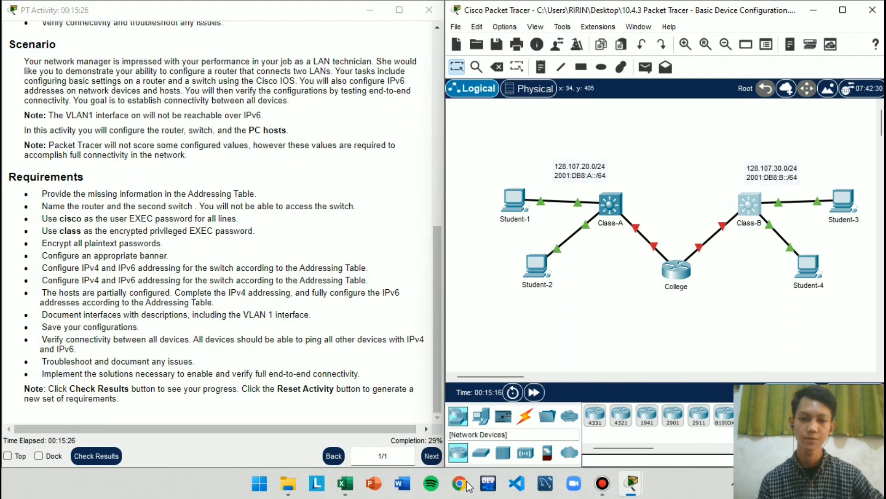
{"action": "left_click_drag", "start_coordinate": [76, 233], "coordinate": [87, 237]}
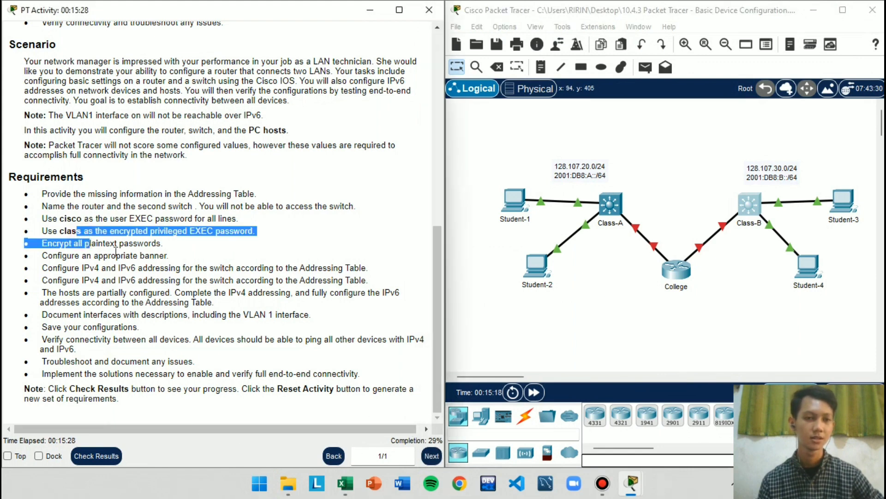
{"action": "left_click", "coordinate": [116, 252]}
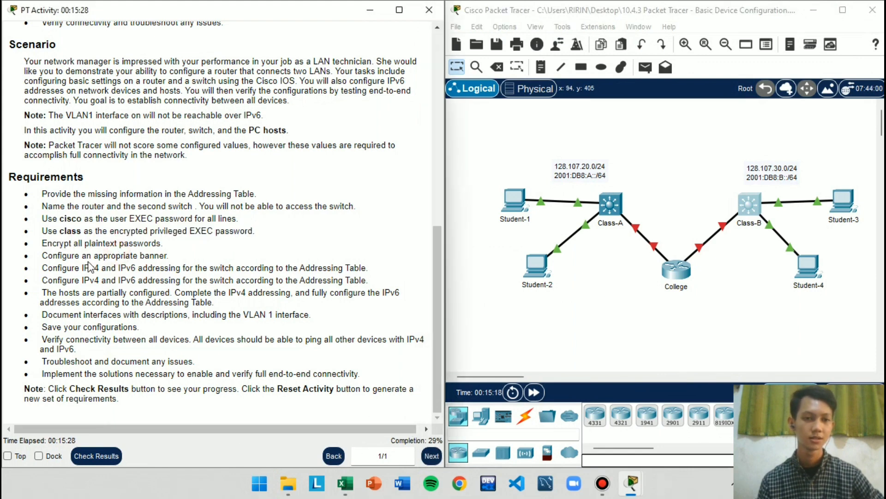
{"action": "left_click", "coordinate": [41, 253]}
{"action": "left_click_drag", "start_coordinate": [41, 253], "coordinate": [151, 268]}
{"action": "left_click", "coordinate": [159, 272]}
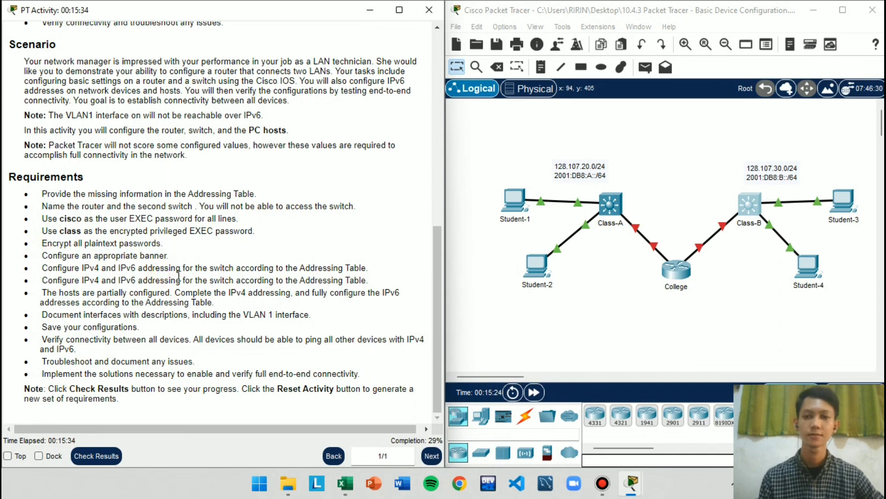
{"action": "left_click", "coordinate": [675, 272]}
{"action": "key", "text": "super+Right"}
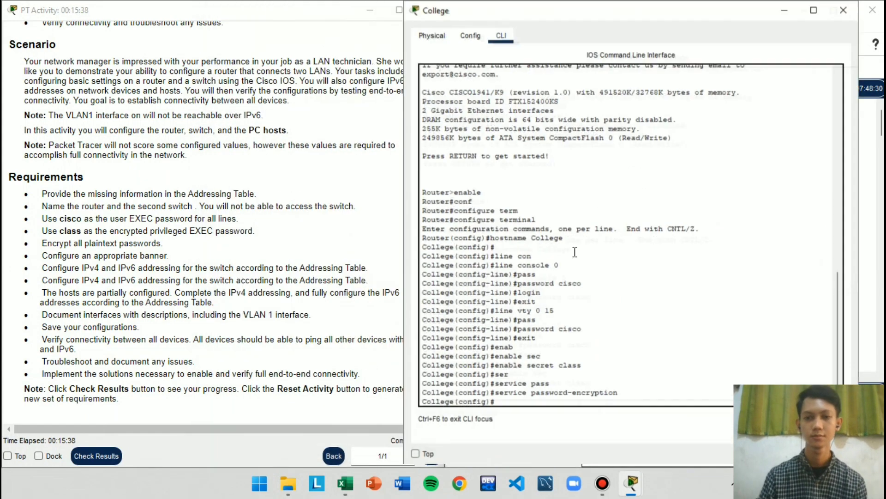
{"action": "left_click", "coordinate": [761, 352]}
{"action": "key", "text": "Return"}
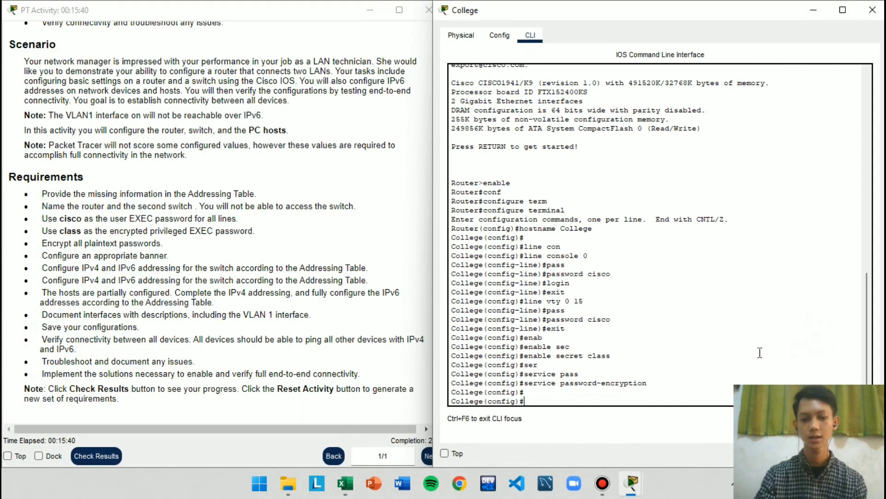
Configure College's message-of-the-day banner as "SELAMAT DATANG DI ROUTER" plus the owner's first name, using & as the delimiter
{"action": "type", "text": "bann"}
{"action": "key", "text": "Tab"}
{"action": "type", "text": "motd"}
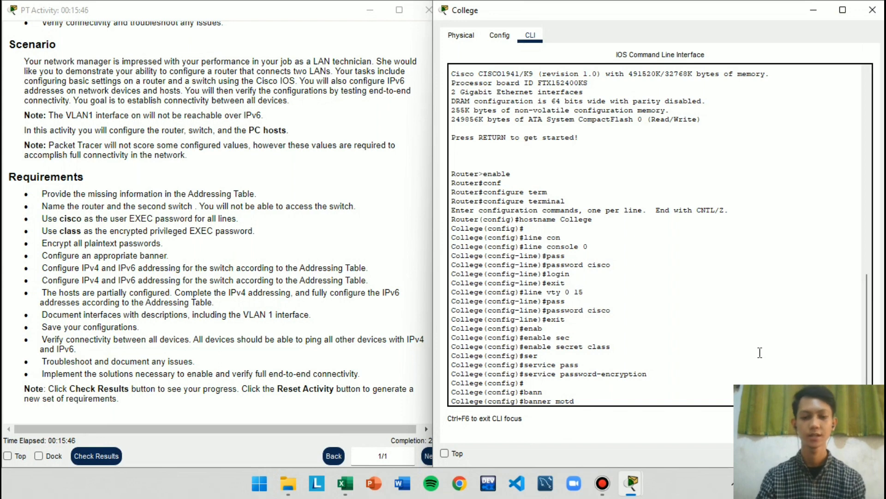
{"action": "type", "text": " &&"}
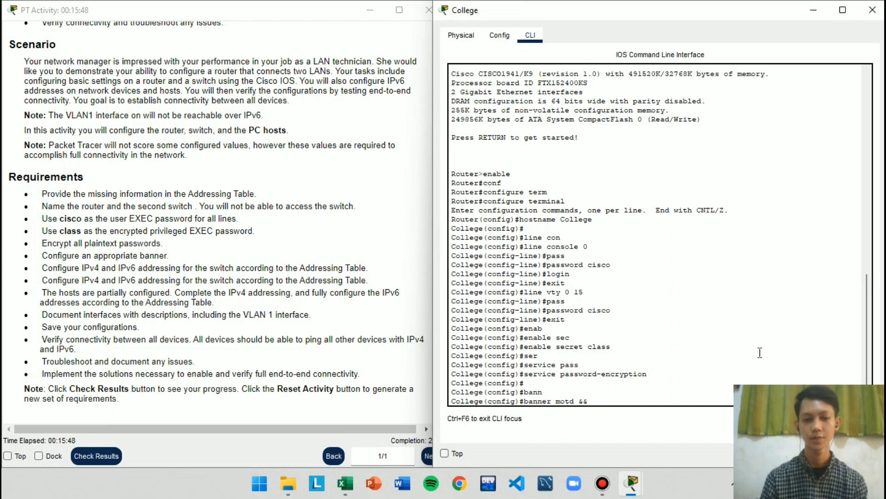
{"action": "key", "text": "Caps_Lock"}
{"action": "key", "text": "Left"}
{"action": "type", "text": "SELA"}
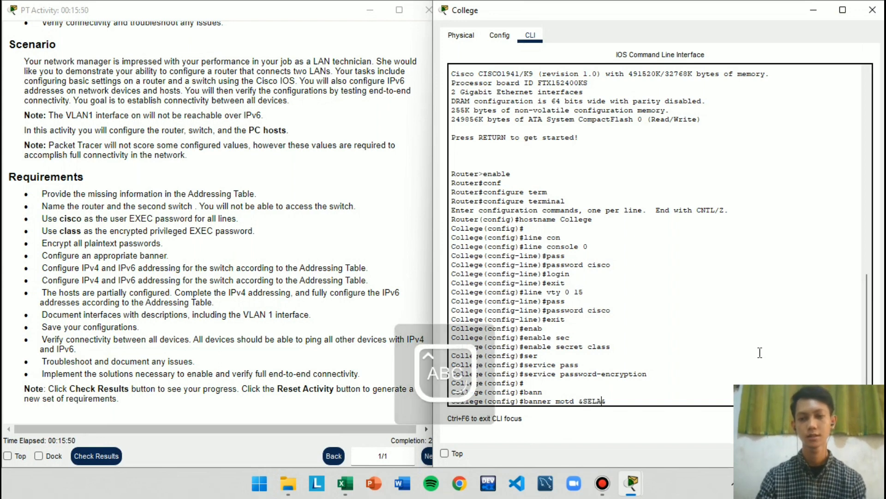
{"action": "type", "text": "M"}
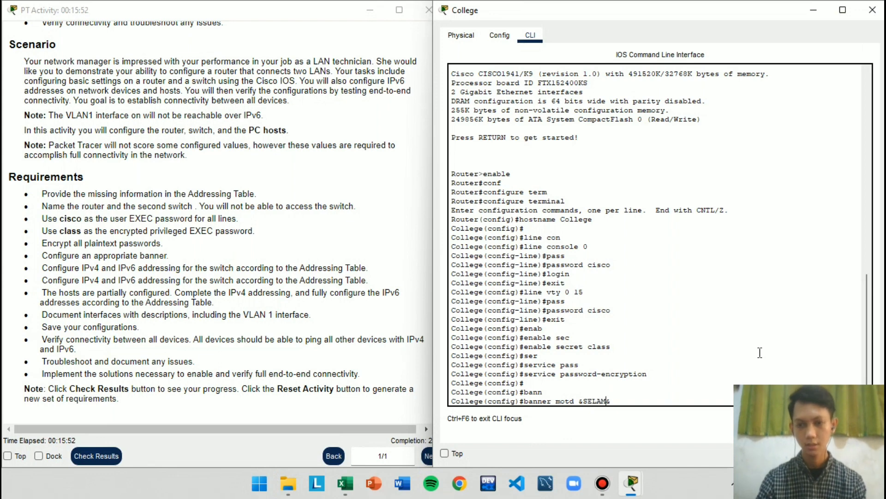
{"action": "type", "text": "AT "}
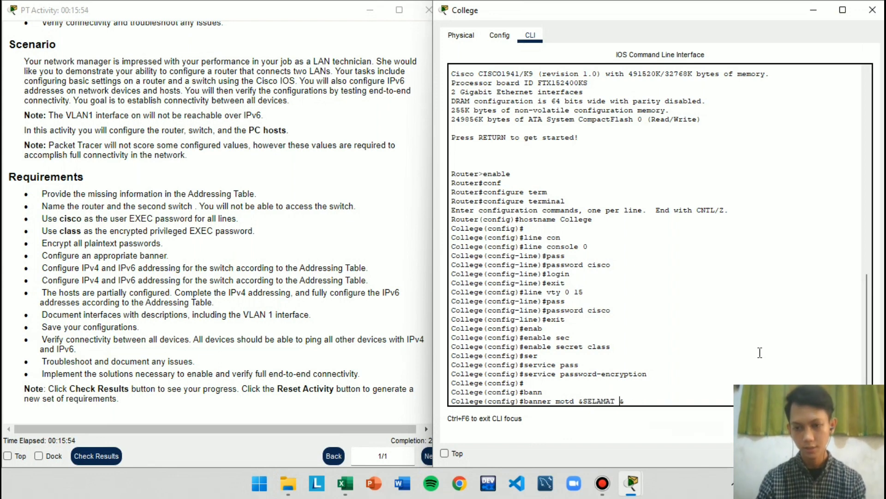
{"action": "type", "text": "DATANG DI RO"}
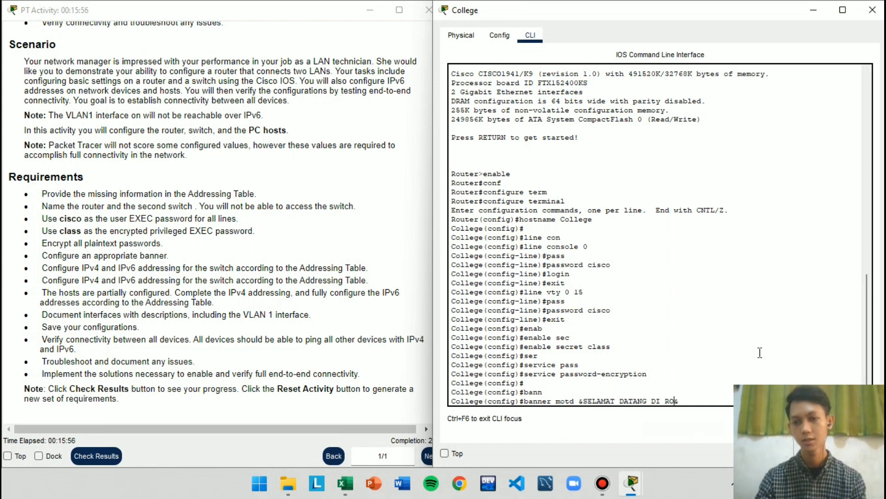
{"action": "type", "text": "UTER ARIEL"}
{"action": "key", "text": "Return"}
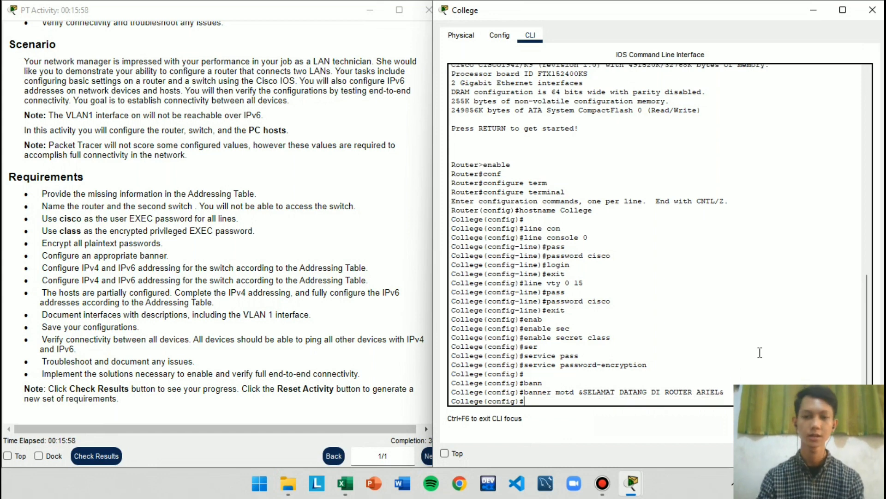
Put the College window away, reopen Class-B's command line, and enter global configuration mode
{"action": "left_click", "coordinate": [813, 10]}
{"action": "left_click", "coordinate": [749, 204]}
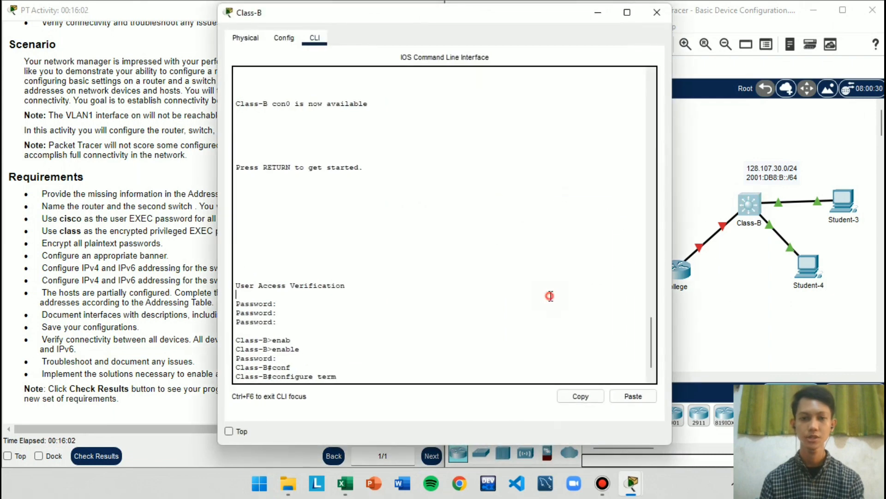
{"action": "key", "text": "Tab"}
{"action": "key", "text": "Return"}
{"action": "key", "text": "Return"}
Configure Class-B's message-of-the-day banner as "SELAMAT DATANG DI SWITCH" plus the owner's first name, using & as the delimiter
{"action": "key", "text": "Caps_Lock"}
{"action": "type", "text": "ba"}
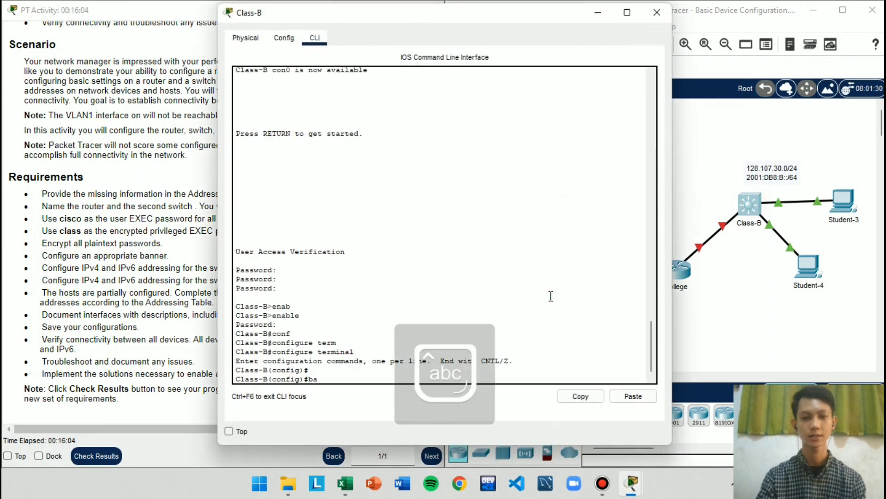
{"action": "type", "text": "n"}
{"action": "key", "text": "Tab"}
{"action": "type", "text": "c"}
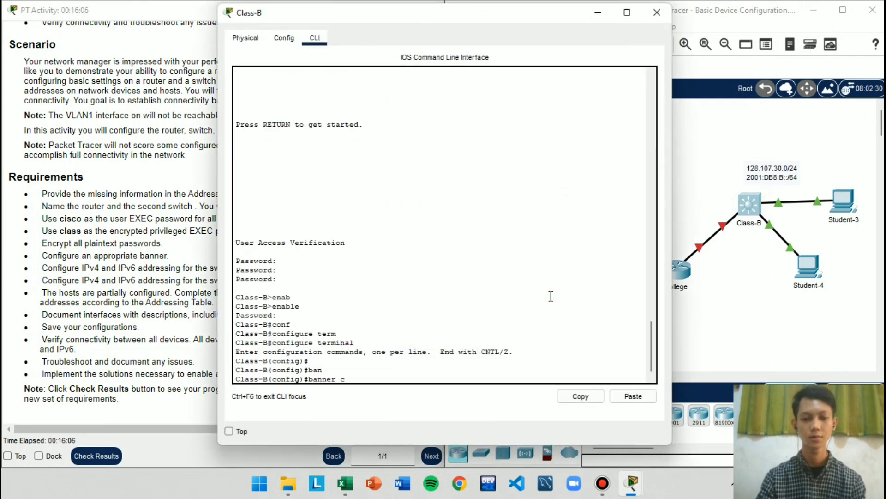
{"action": "key", "text": "BackSpace"}
{"action": "type", "text": "motd "}
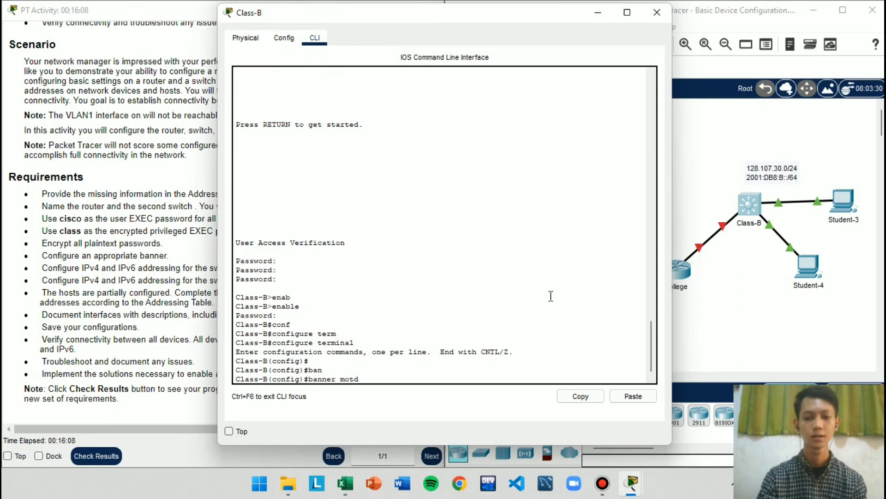
{"action": "type", "text": "&&"}
{"action": "key", "text": "Left"}
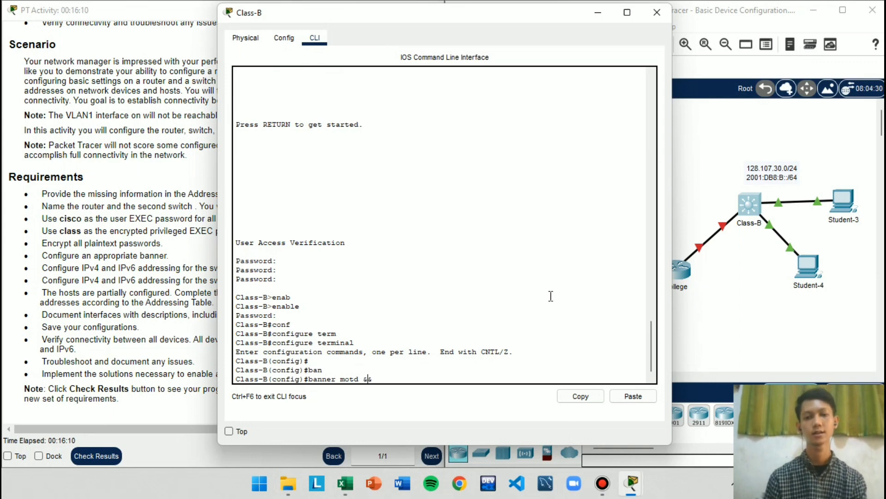
{"action": "key", "text": "Caps_Lock"}
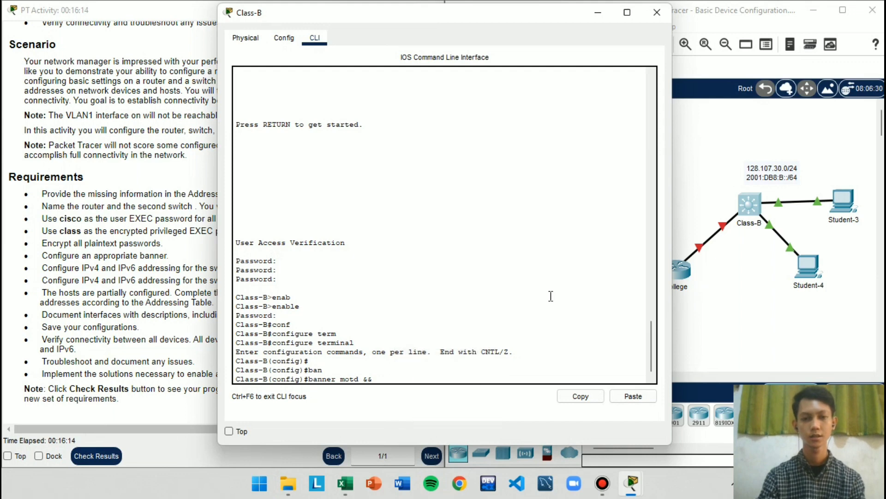
{"action": "type", "text": "SELAMAT DATANG "}
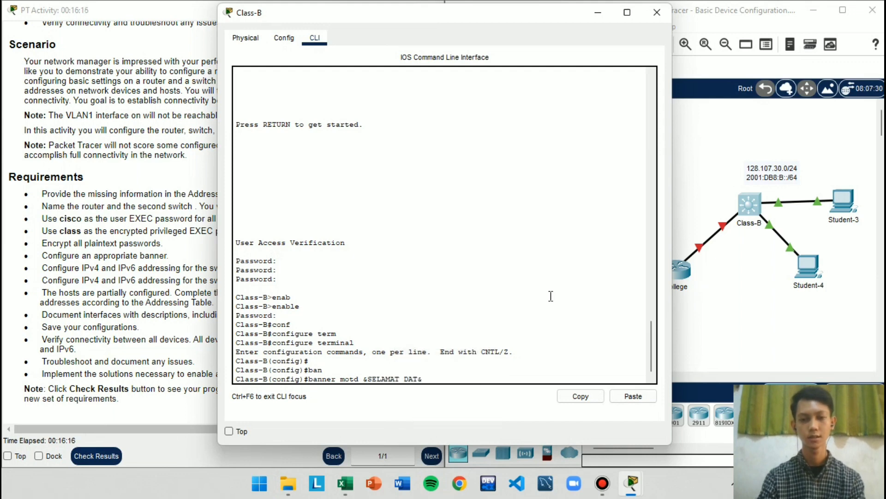
{"action": "type", "text": "DI SEITC"}
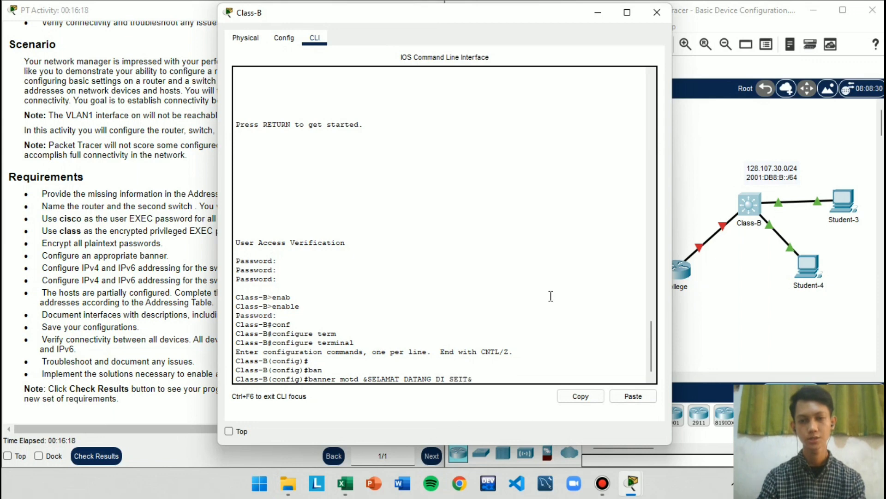
{"action": "key", "text": "BackSpace"}
{"action": "key", "text": "BackSpace"}
{"action": "key", "text": "BackSpace"}
{"action": "key", "text": "BackSpace"}
{"action": "type", "text": "WITCH ARIEL"}
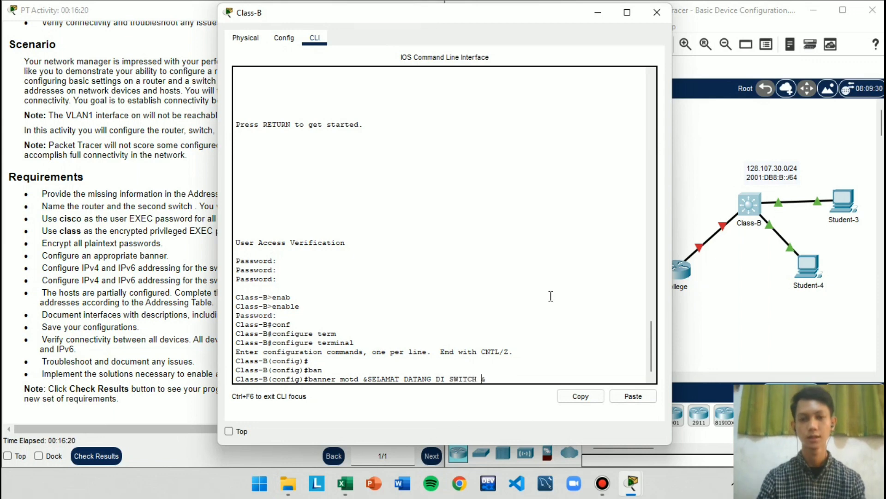
{"action": "key", "text": "Return"}
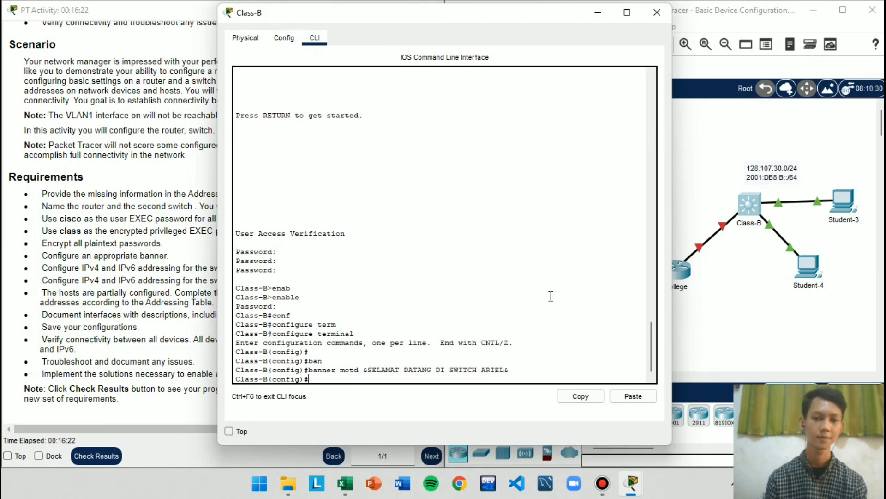
Put the Class-B window away, reopen College's command line, and exit its console session completely to check the login banner
{"action": "left_click", "coordinate": [598, 13]}
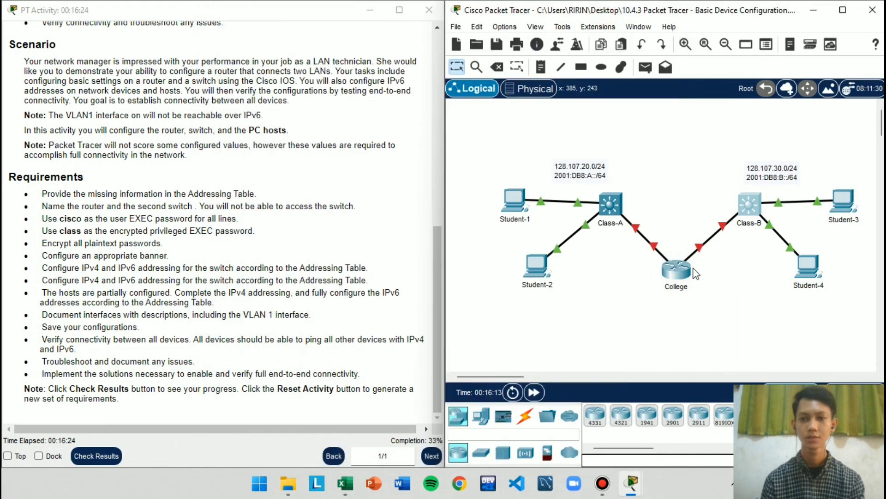
{"action": "left_click", "coordinate": [678, 270]}
{"action": "key", "text": "Caps_Lock"}
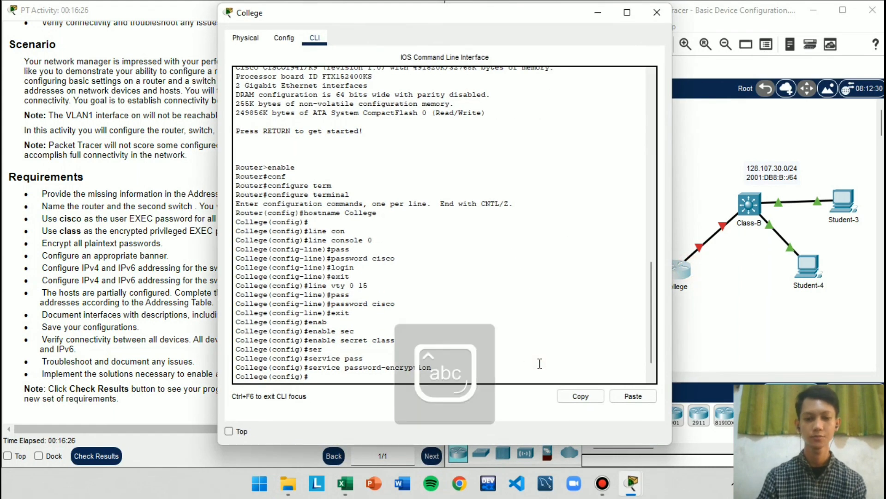
{"action": "key", "text": "Return"}
{"action": "type", "text": "exit"}
{"action": "key", "text": "Return"}
{"action": "key", "text": "Return"}
{"action": "type", "text": "exit"}
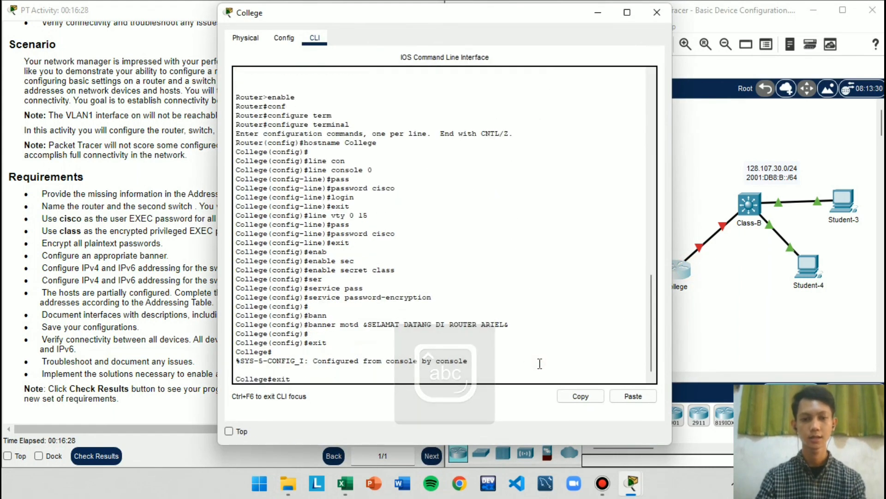
{"action": "key", "text": "Return"}
{"action": "key", "text": "Return"}
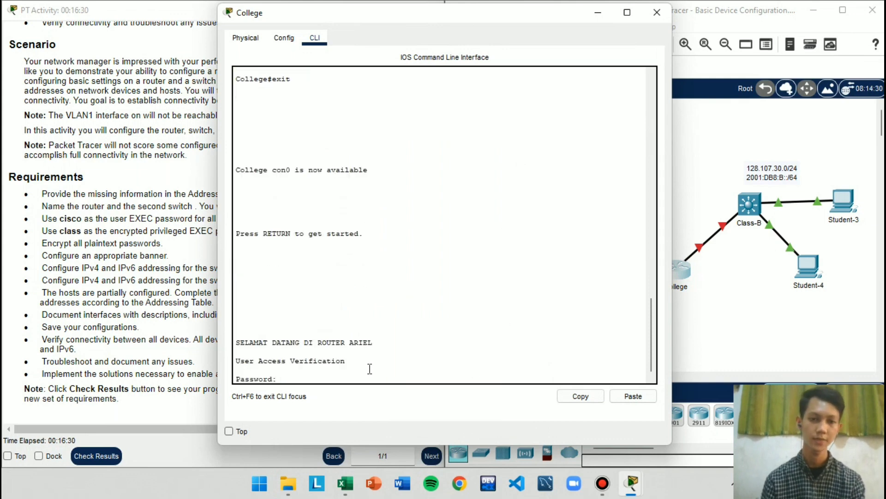
{"action": "left_click_drag", "start_coordinate": [386, 344], "coordinate": [241, 323]}
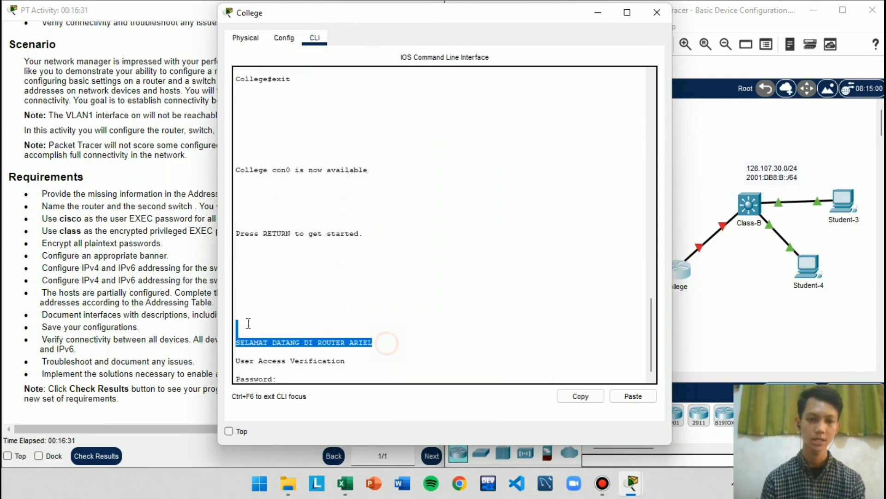
Log back in to College with the console password, enter the privileged EXEC password after enable, and enter global configuration mode
{"action": "left_click", "coordinate": [303, 379]}
{"action": "key", "text": "Return"}
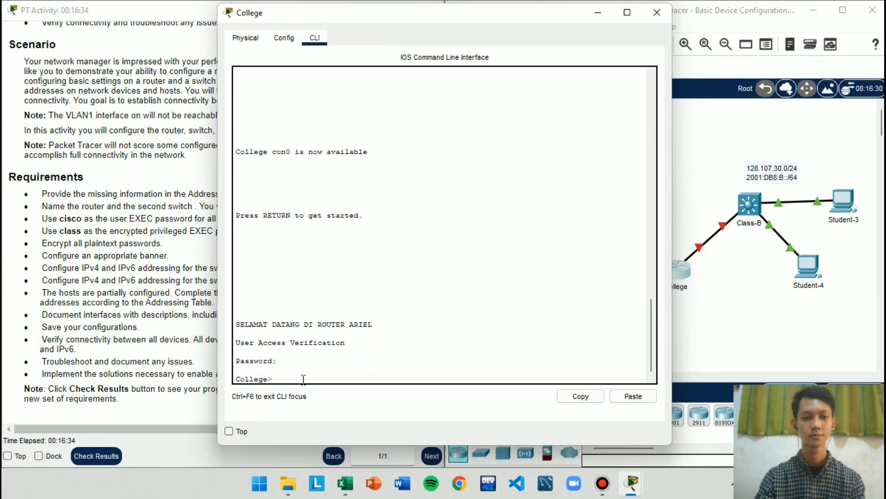
{"action": "type", "text": "ena"}
{"action": "key", "text": "Tab"}
{"action": "key", "text": "Return"}
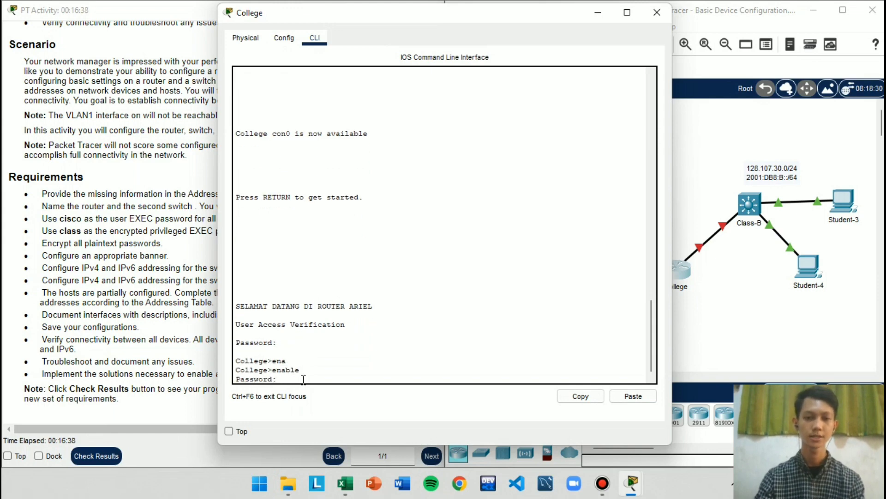
{"action": "key", "text": "Return"}
{"action": "type", "text": "conf"}
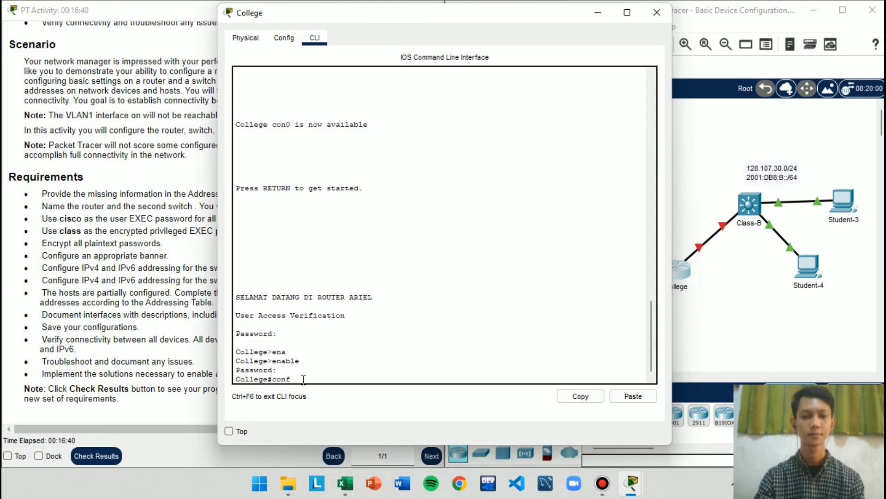
{"action": "key", "text": "Tab"}
{"action": "type", "text": "term"}
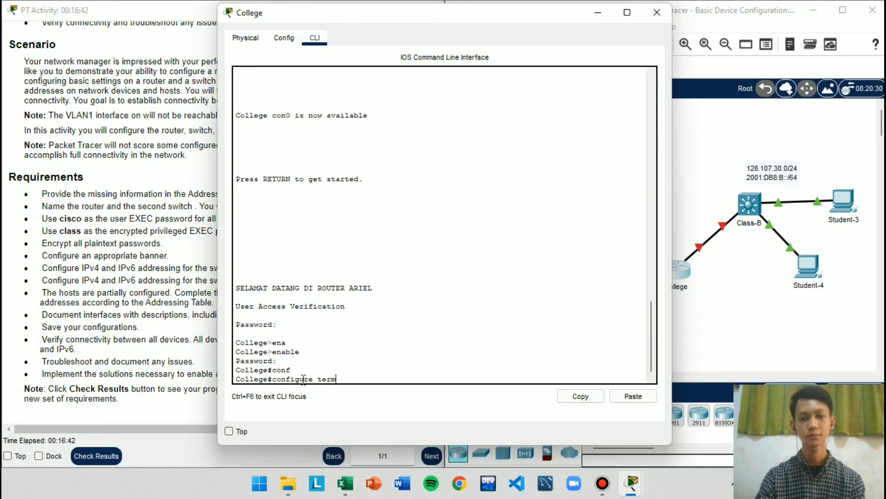
{"action": "key", "text": "Tab"}
{"action": "key", "text": "Return"}
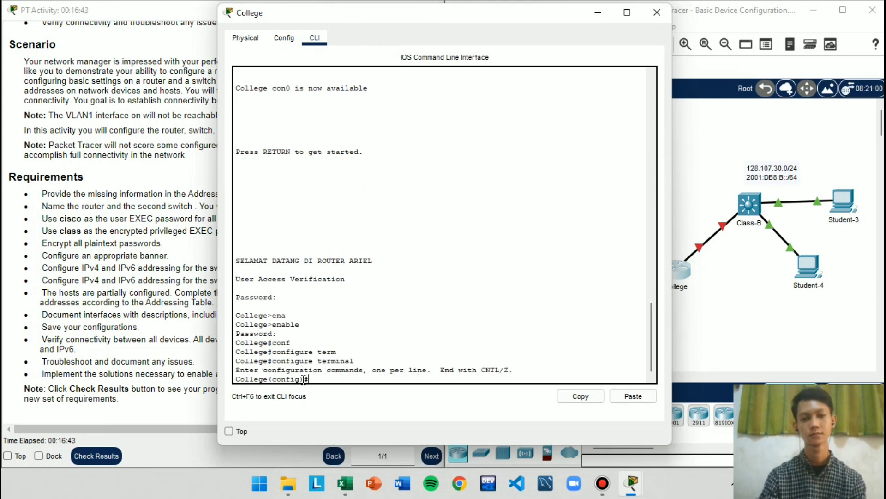
Put the College window away and return to the IPv4 and IPv6 addressing requirements in the activity instructions
{"action": "left_click", "coordinate": [597, 13]}
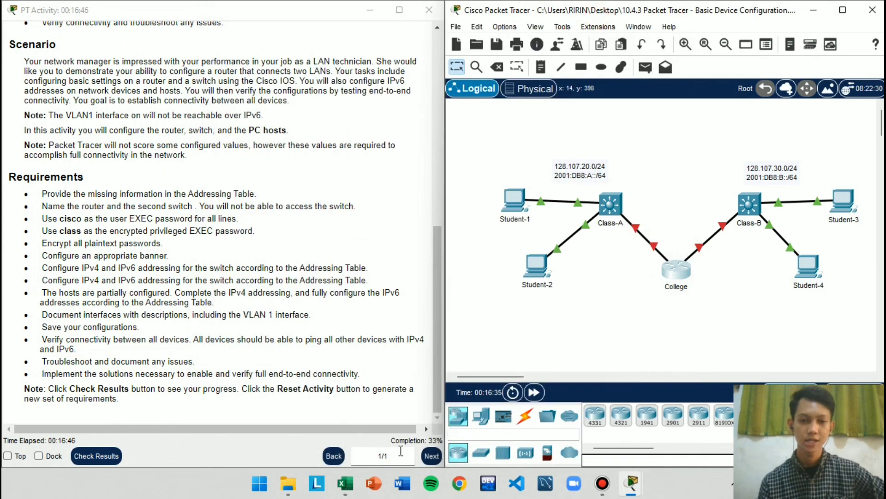
{"action": "left_click", "coordinate": [72, 263]}
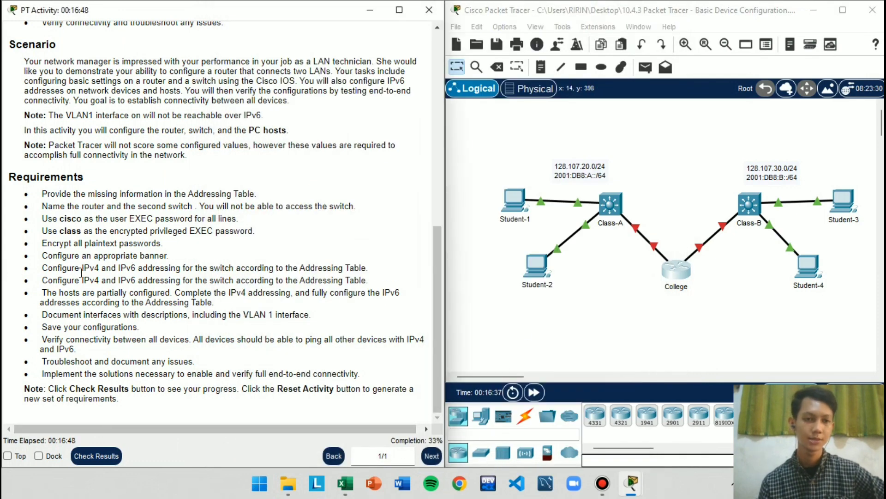
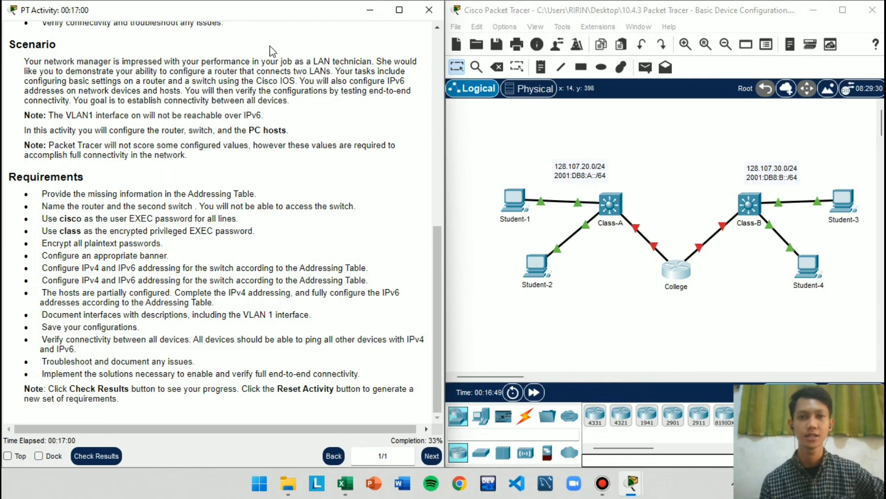
Switch to the Excel addressing table, apply all borders to cells D2:D18 in the Default Gateway column, and place the workbook beside the topology
{"action": "left_click", "coordinate": [370, 11]}
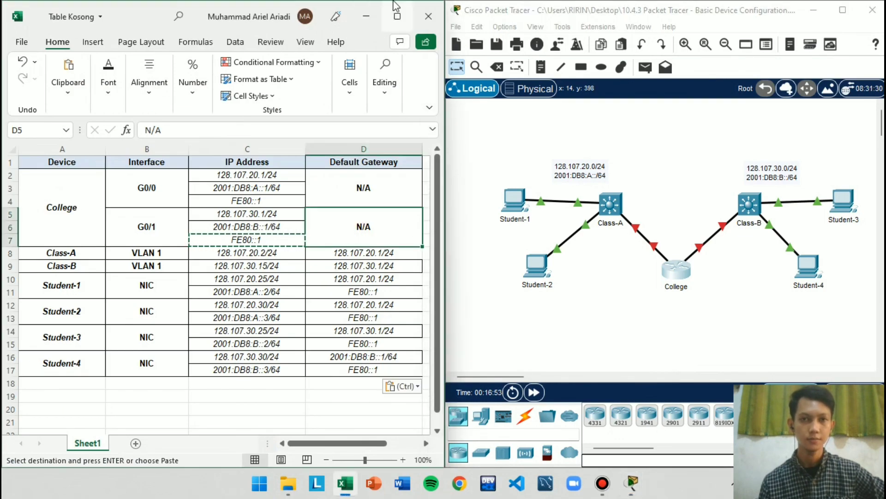
{"action": "left_click", "coordinate": [397, 16]}
{"action": "left_click_drag", "start_coordinate": [387, 191], "coordinate": [386, 361]}
{"action": "left_click", "coordinate": [372, 234]}
{"action": "left_click_drag", "start_coordinate": [387, 185], "coordinate": [387, 384]}
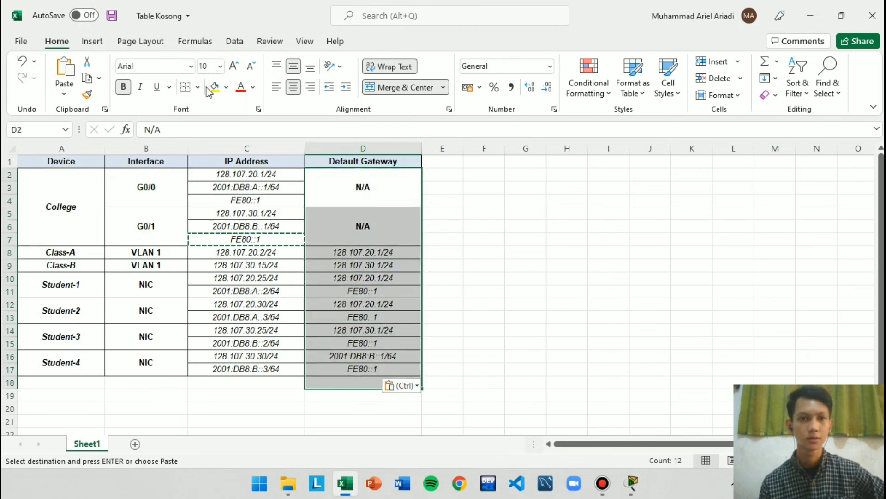
{"action": "left_click", "coordinate": [201, 88]}
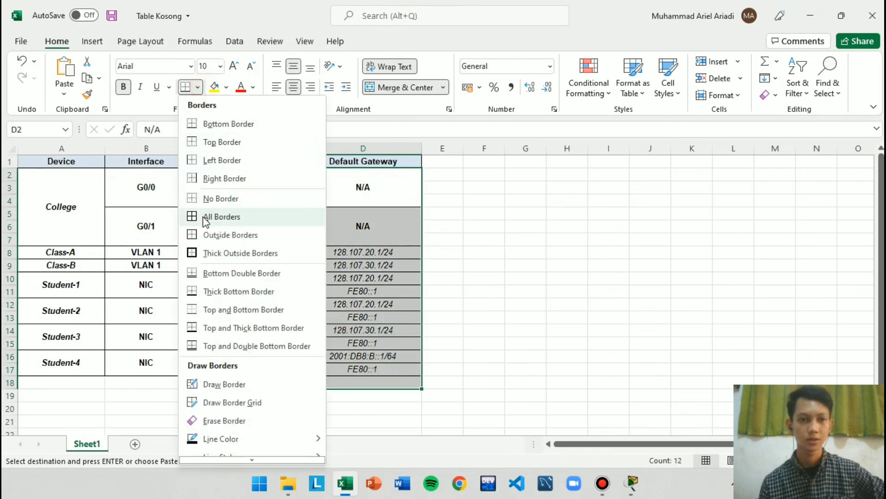
{"action": "left_click", "coordinate": [205, 214]}
{"action": "left_click", "coordinate": [524, 264]}
{"action": "key", "text": "super+Left"}
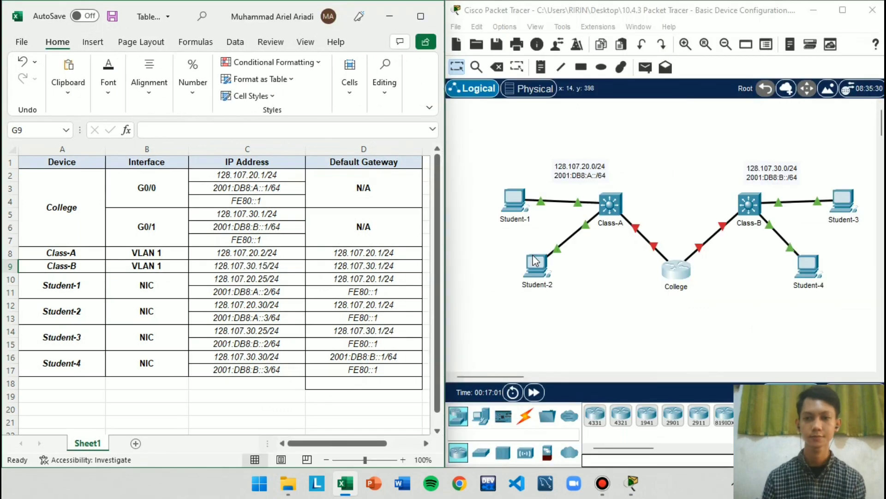
Recheck the switch's IPv4 and IPv6 addressing requirement in the activity instructions, and put the instructions away
{"action": "left_click", "coordinate": [581, 309]}
{"action": "mouse_move", "coordinate": [633, 483]}
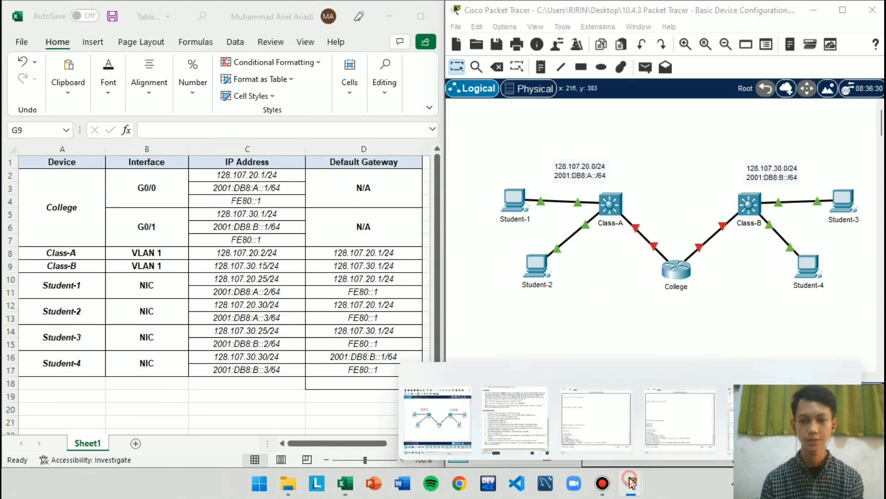
{"action": "left_click", "coordinate": [531, 439]}
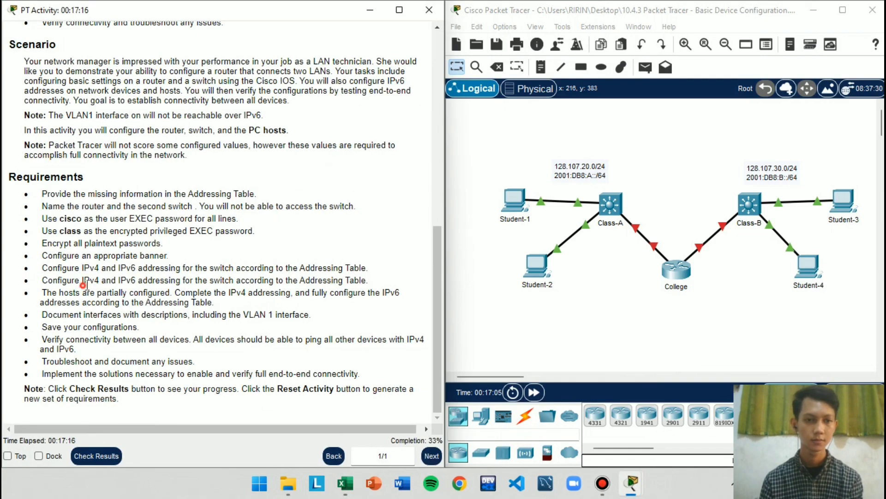
{"action": "left_click_drag", "start_coordinate": [82, 288], "coordinate": [199, 285]}
{"action": "left_click", "coordinate": [231, 296]}
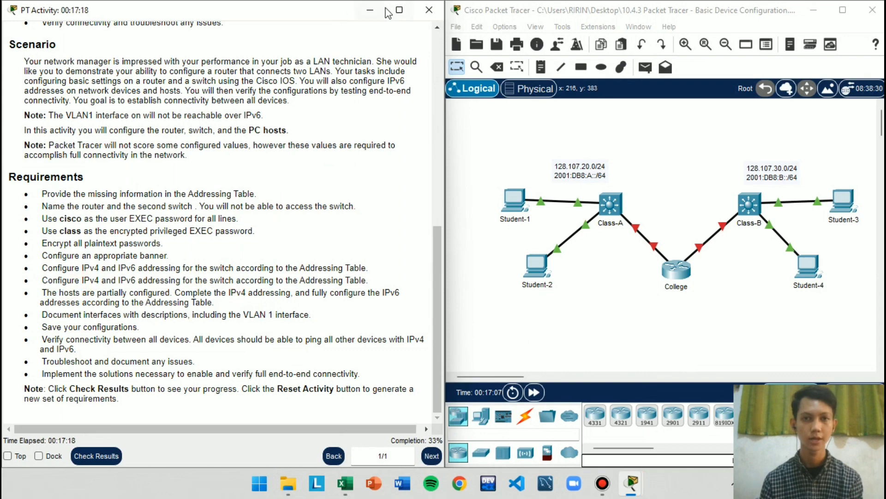
{"action": "left_click", "coordinate": [369, 10]}
Open College's command line beside the addressing table and enter interface configuration for gigabitEthernet 0/0
{"action": "left_click", "coordinate": [676, 294]}
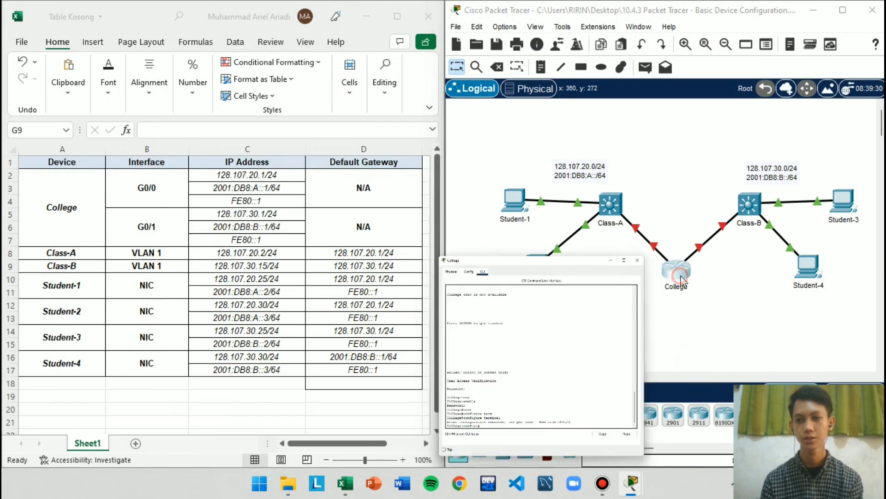
{"action": "key", "text": "super+Right"}
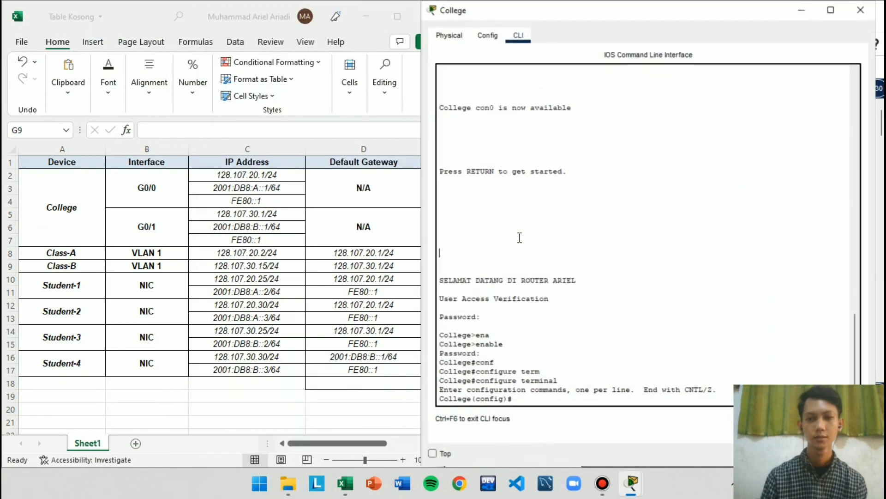
{"action": "left_click", "coordinate": [387, 146]}
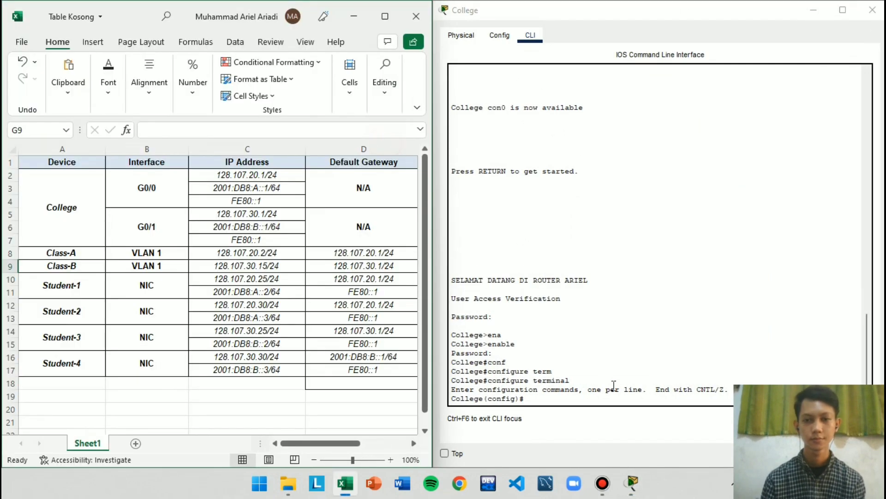
{"action": "left_click", "coordinate": [613, 387]}
{"action": "key", "text": "Return"}
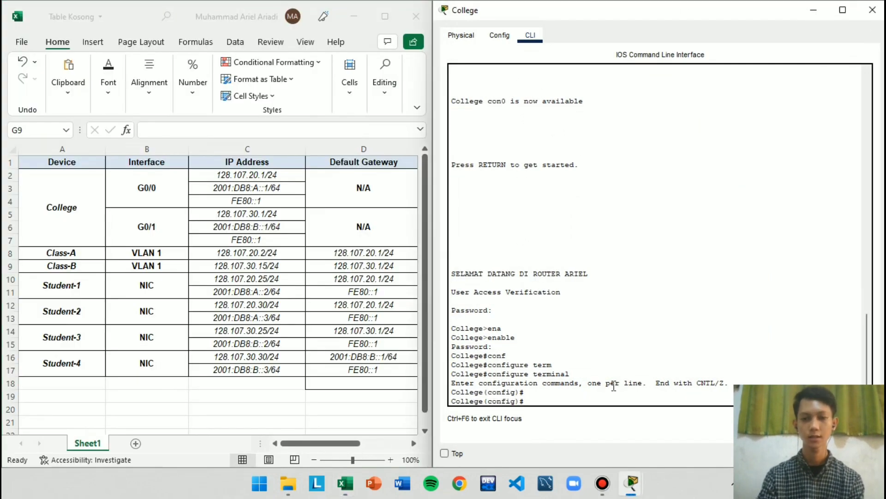
{"action": "type", "text": "inte"}
{"action": "key", "text": "Tab"}
{"action": "type", "text": "giga"}
{"action": "key", "text": "Tab"}
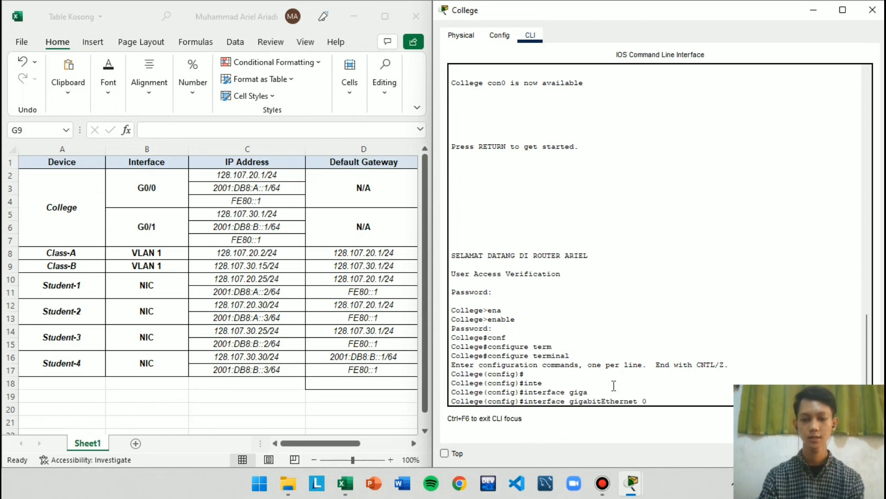
{"action": "type", "text": "0/0"}
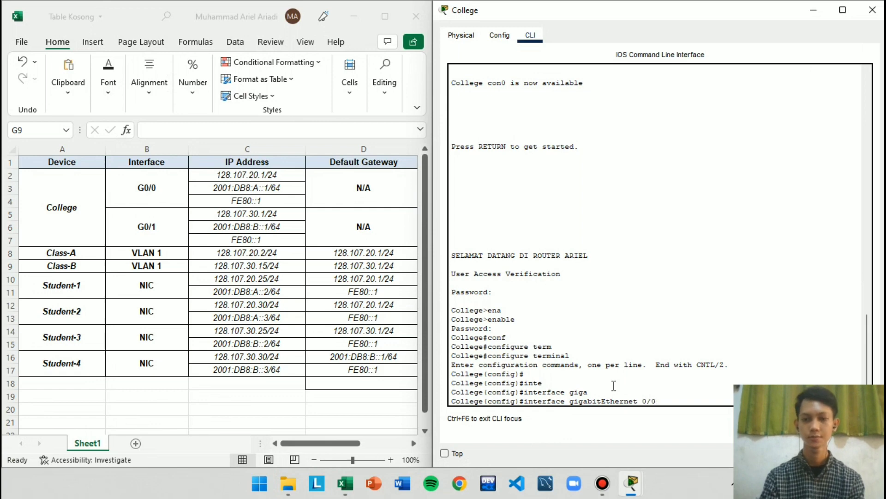
{"action": "key", "text": "Return"}
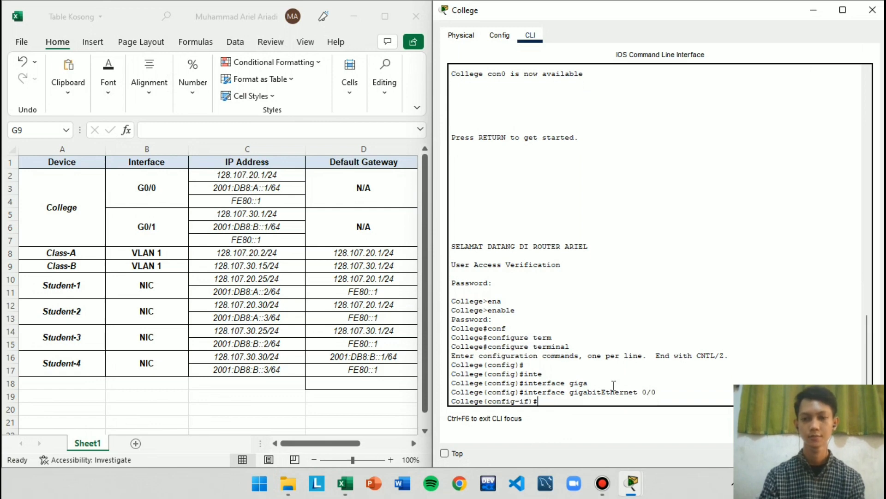
Assign IPv4 address 128.107.20.1 with subnet mask 255.255.255.0 to College's gigabitEthernet 0/0 interface
{"action": "type", "text": "ip ad"}
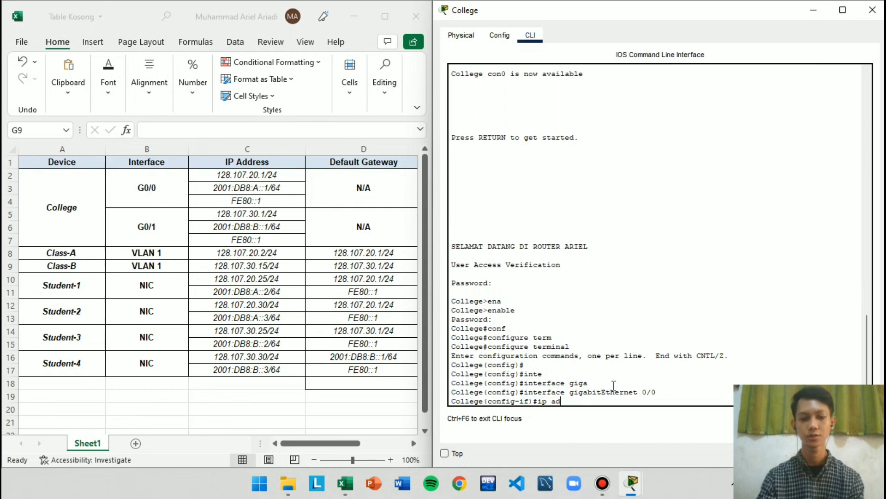
{"action": "key", "text": "Tab"}
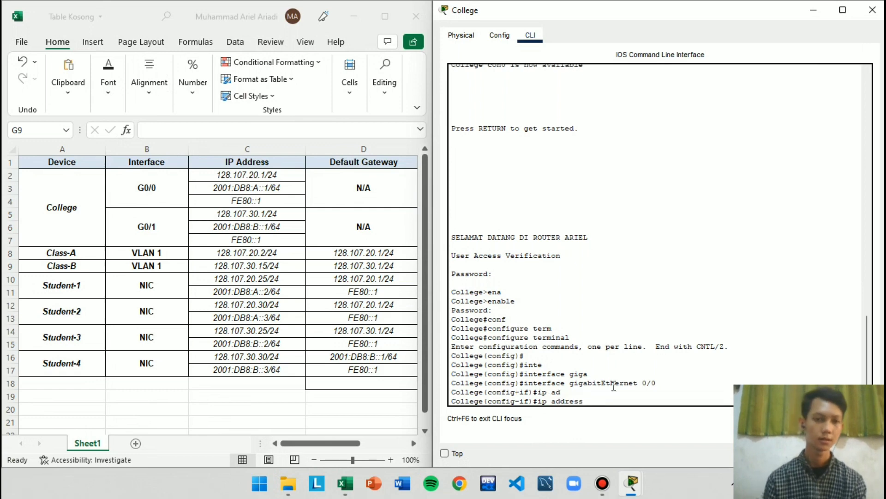
{"action": "type", "text": "128.107"}
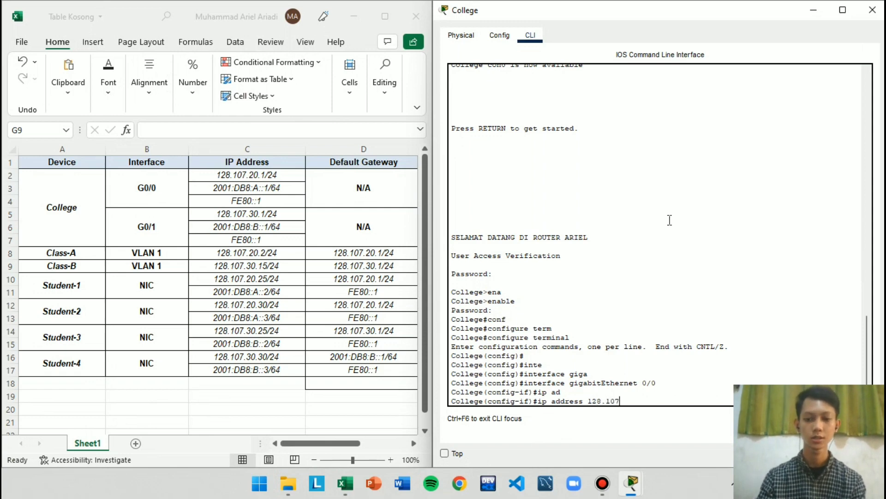
{"action": "type", "text": ".20.1 "}
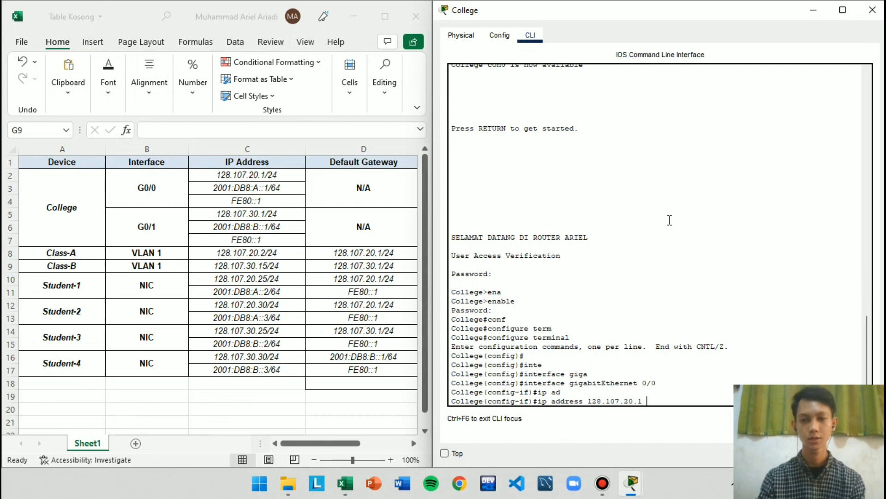
{"action": "type", "text": "255.255"}
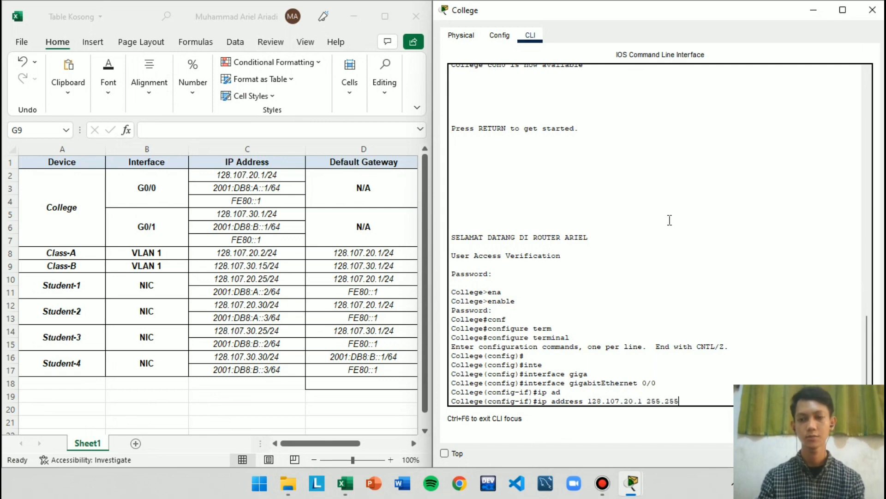
{"action": "type", "text": ".255."}
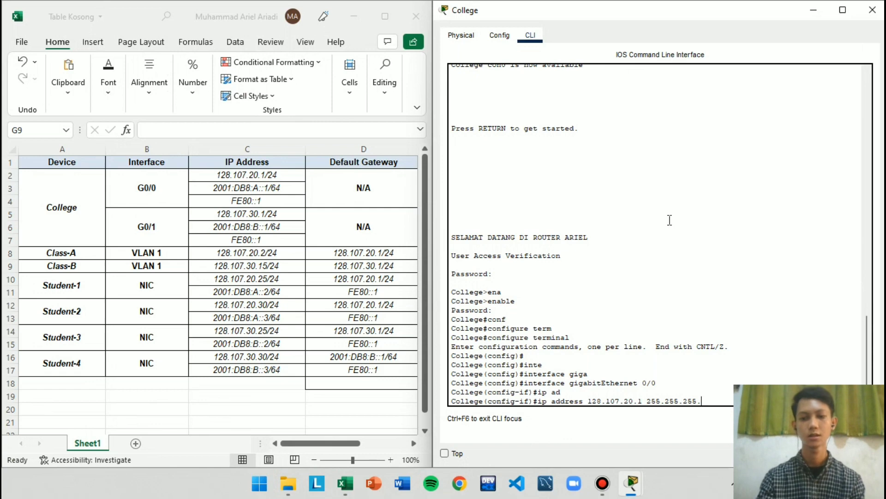
{"action": "type", "text": "0"}
{"action": "key", "text": "Return"}
Assign IPv6 address 2001:DB8:A::1/64 to College's gigabitEthernet 0/0 interface
{"action": "type", "text": "ip"}
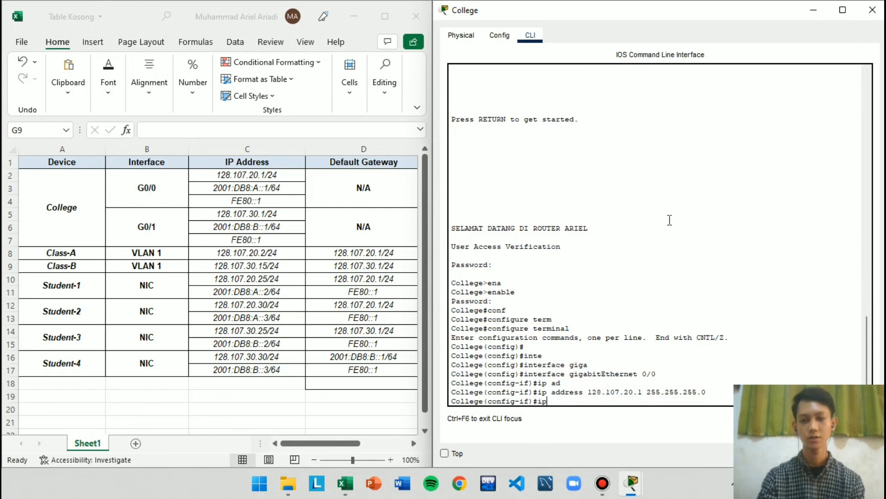
{"action": "type", "text": "v6 a"}
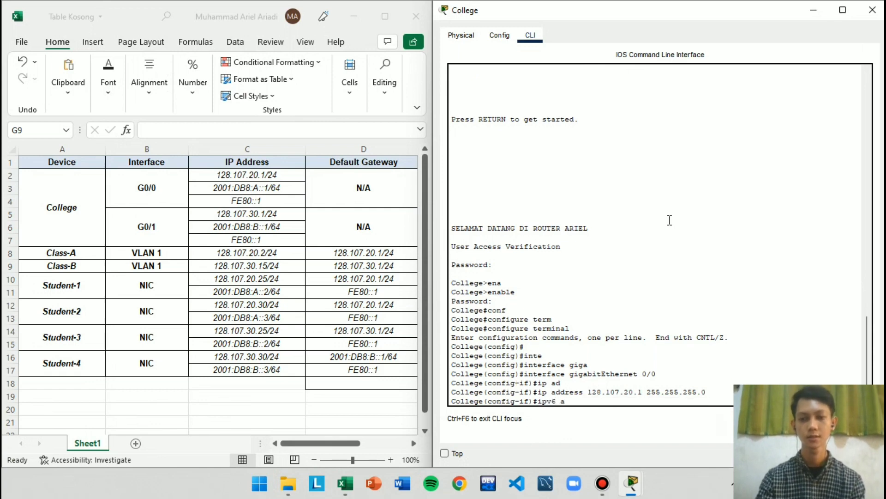
{"action": "type", "text": "dd"}
{"action": "key", "text": "Tab"}
{"action": "type", "text": "20"}
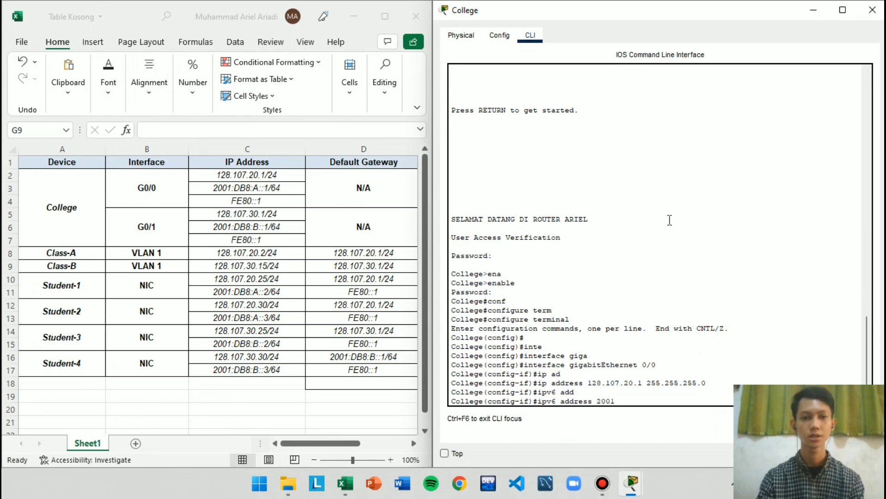
{"action": "type", "text": "01:DB8:A::1/64"}
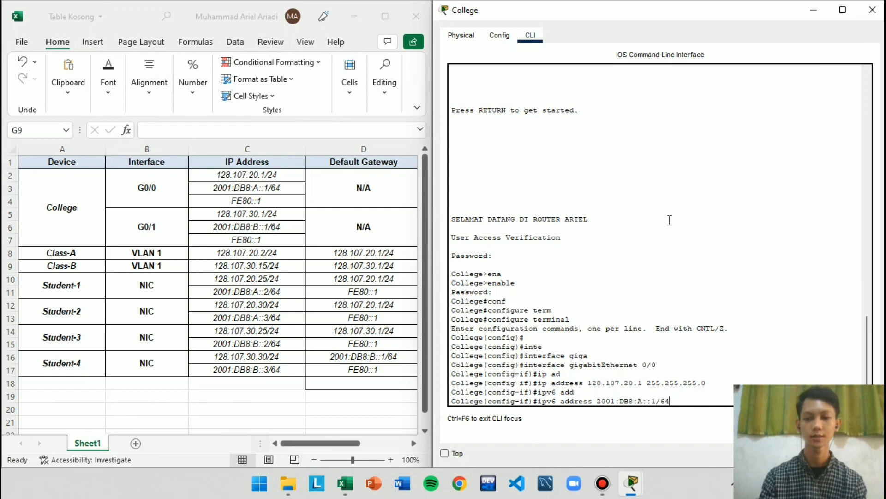
{"action": "key", "text": "Return"}
Set FE80::1 as the IPv6 link-local address of College's gigabitEthernet 0/0 interface
{"action": "type", "text": "ipv6 add"}
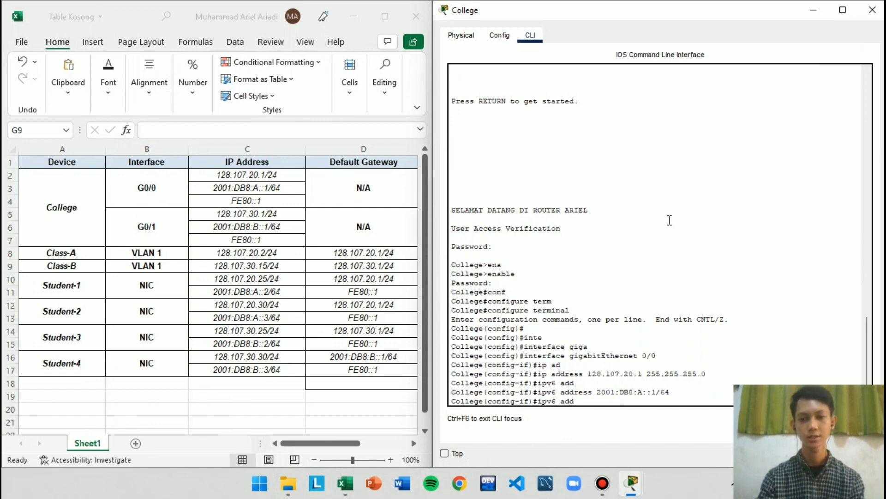
{"action": "key", "text": "Tab"}
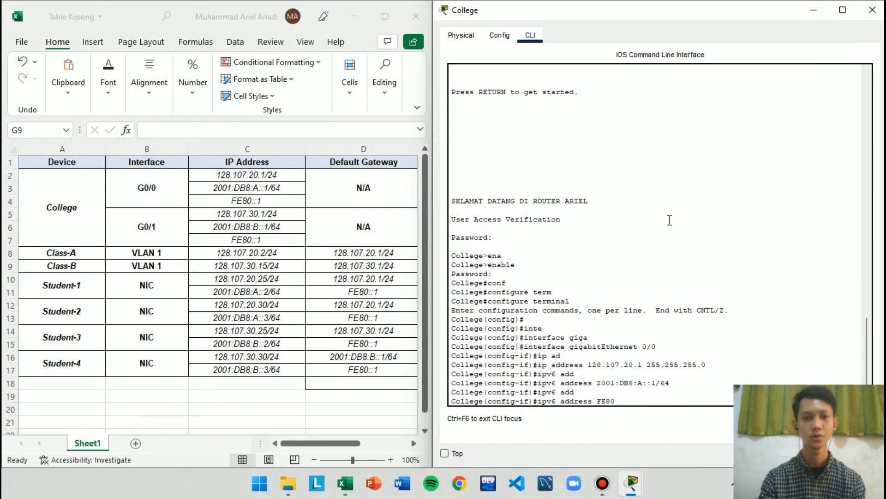
{"action": "type", "text": "80::"}
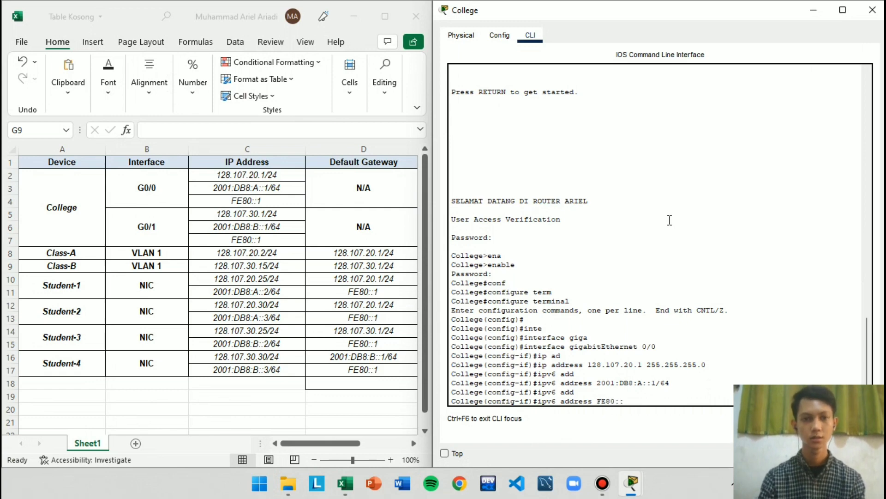
{"action": "type", "text": "1 link"}
{"action": "key", "text": "Tab"}
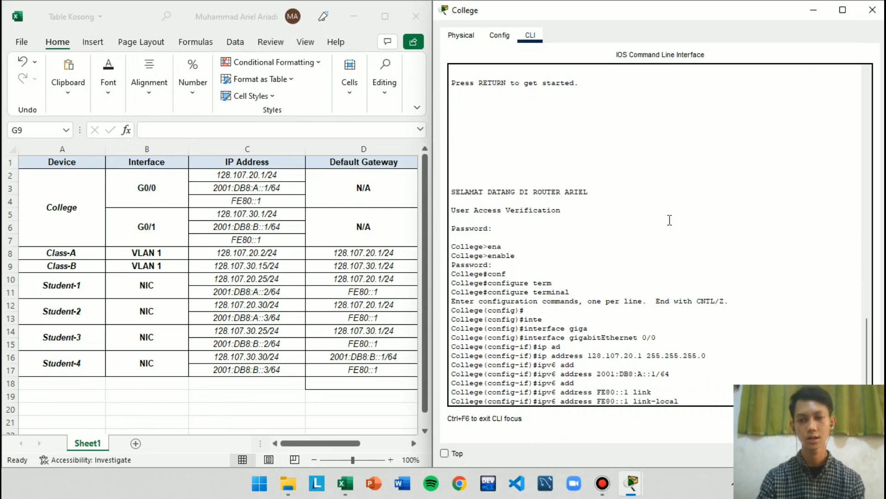
{"action": "key", "text": "Return"}
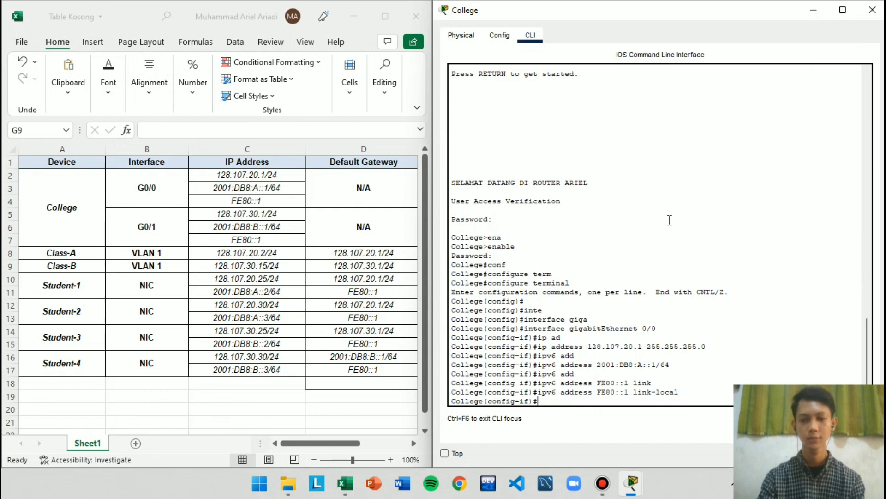
Enable College's gigabitEthernet 0/0 interface with no shutdown and exit to global configuration mode
{"action": "type", "text": "no shu"}
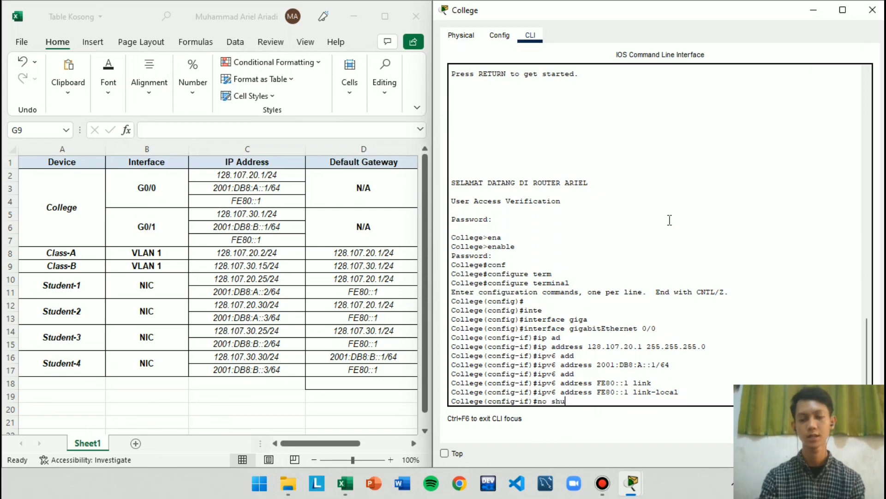
{"action": "type", "text": "t"}
{"action": "key", "text": "Tab"}
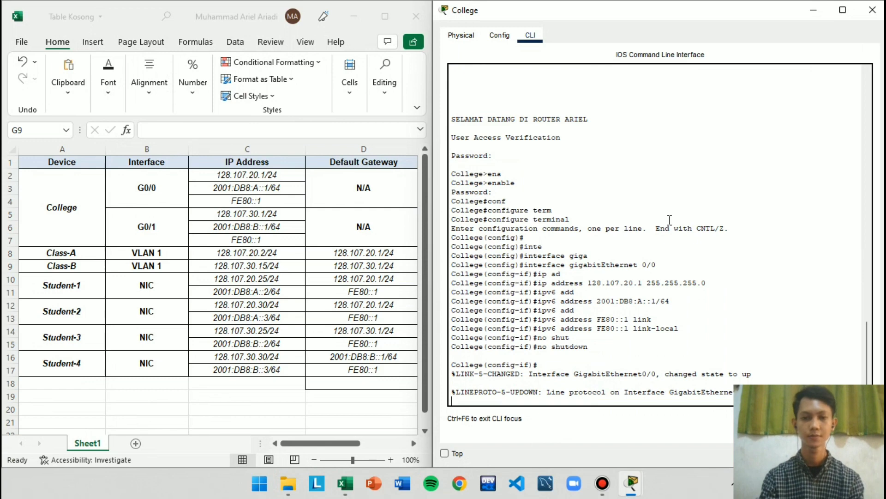
{"action": "key", "text": "Return"}
{"action": "type", "text": "exit"}
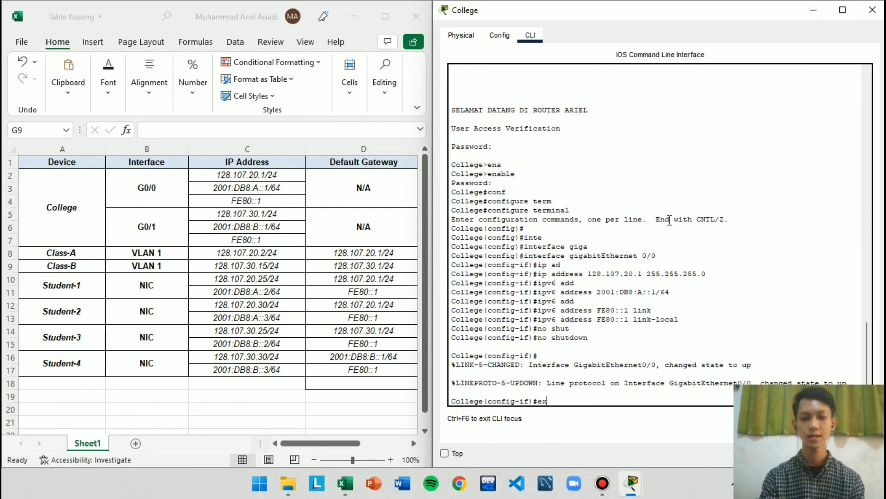
{"action": "key", "text": "Return"}
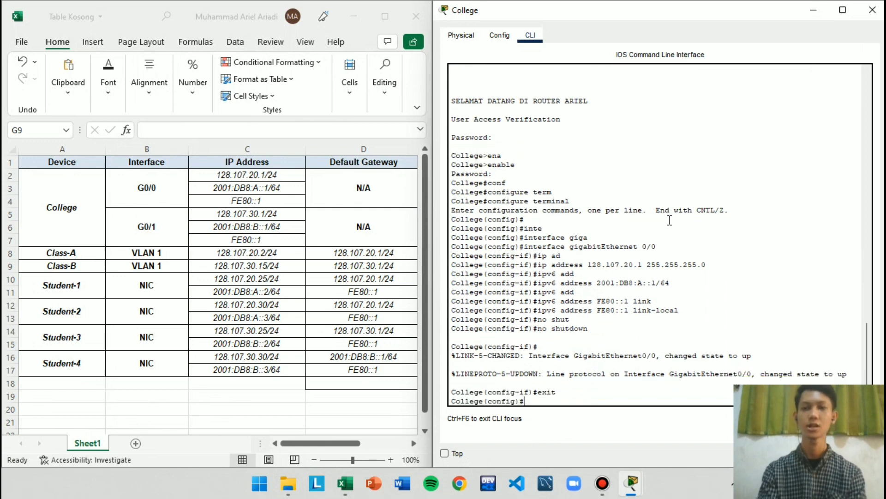
Enter interface configuration mode for College's gigabitEthernet 0/1 interface
{"action": "type", "text": "inter"}
{"action": "key", "text": "Tab"}
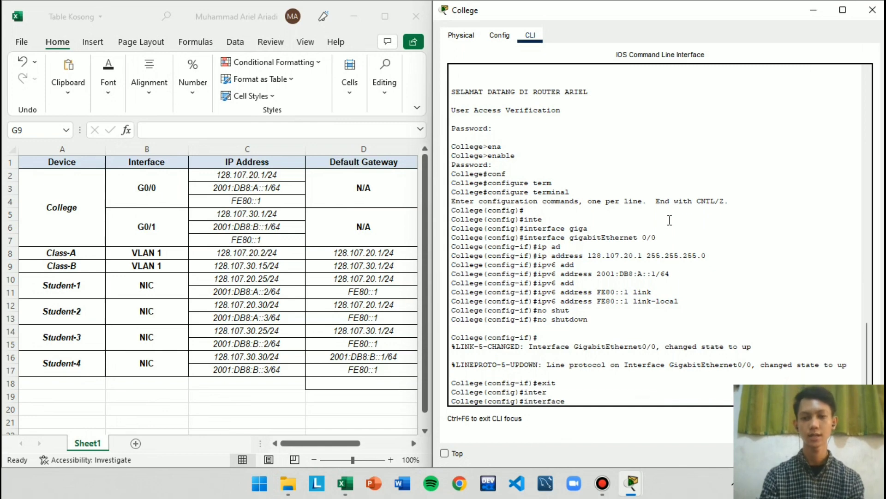
{"action": "type", "text": "giga"}
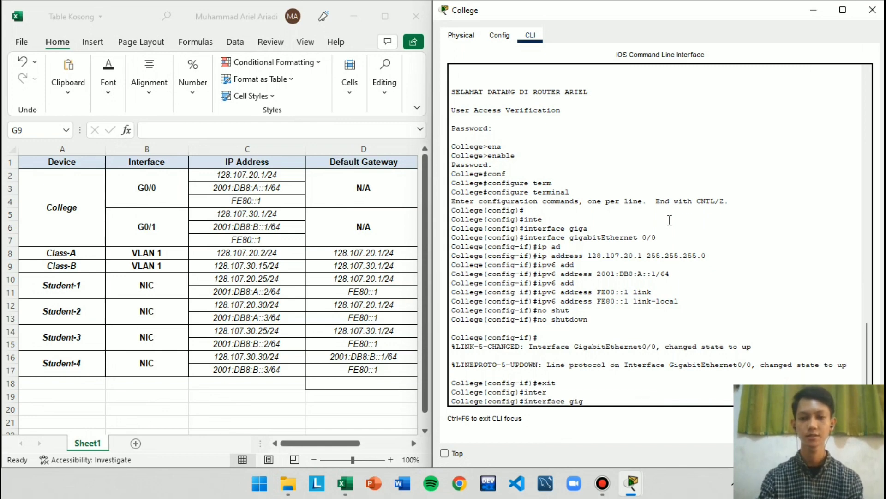
{"action": "key", "text": "Tab"}
{"action": "key", "text": "Tab"}
{"action": "type", "text": "0/1"}
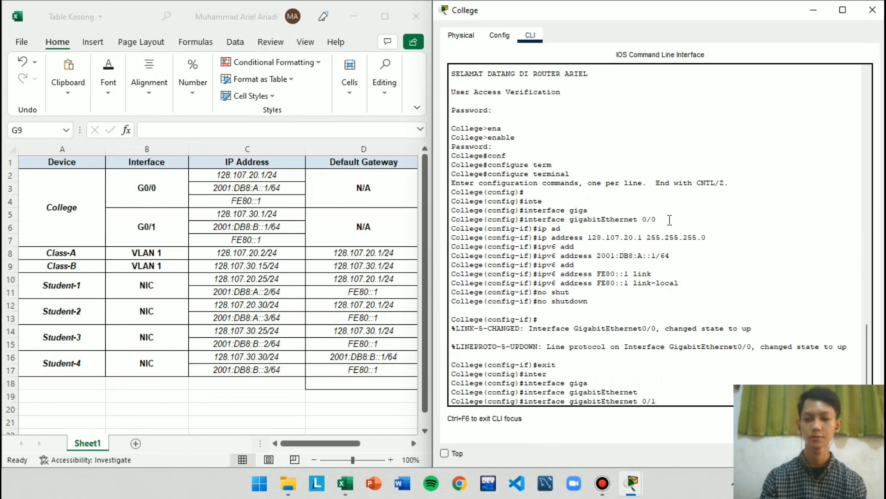
{"action": "key", "text": "Return"}
Assign IPv4 address 128.107.30.1 with subnet mask 255.255.255.0 to College's gigabitEthernet 0/1 interface
{"action": "type", "text": "ig-if)#ip"}
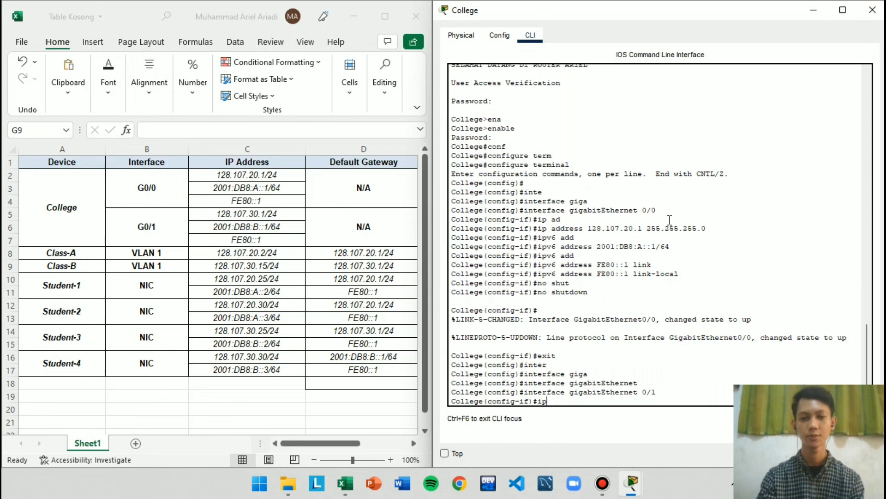
{"action": "type", "text": " add"}
{"action": "key", "text": "Tab"}
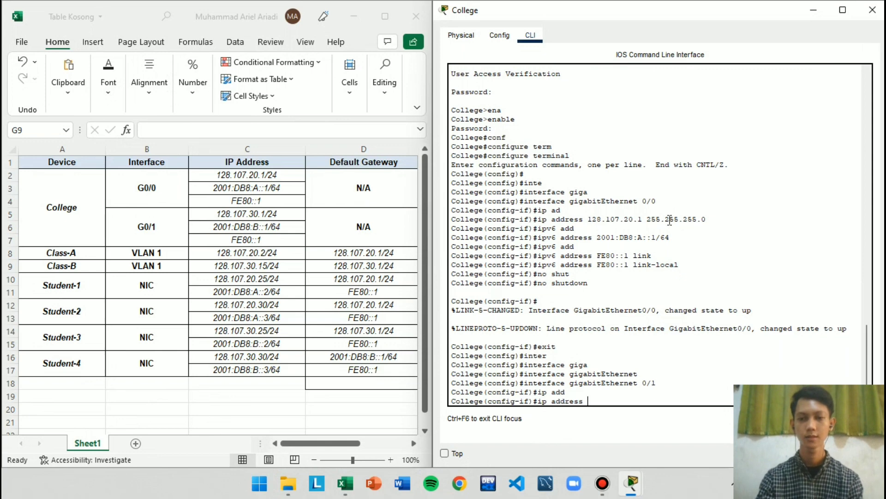
{"action": "type", "text": "12"}
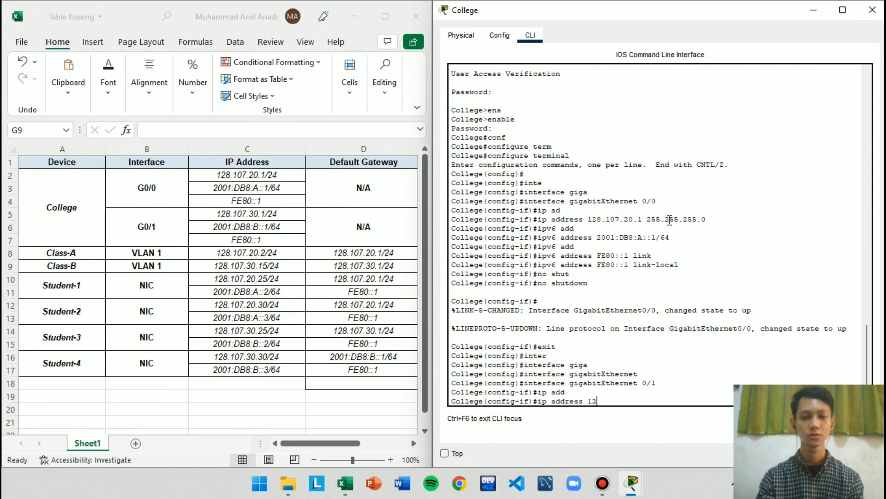
{"action": "type", "text": "8.107"}
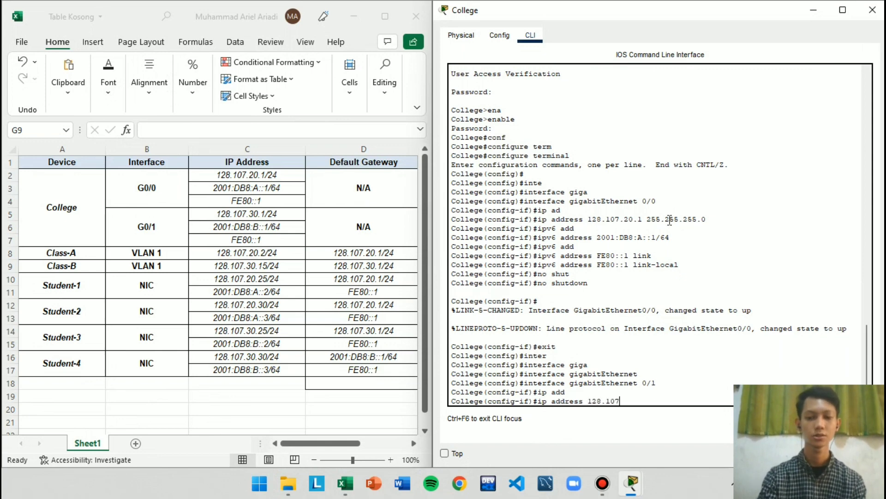
{"action": "type", "text": ".30.1"}
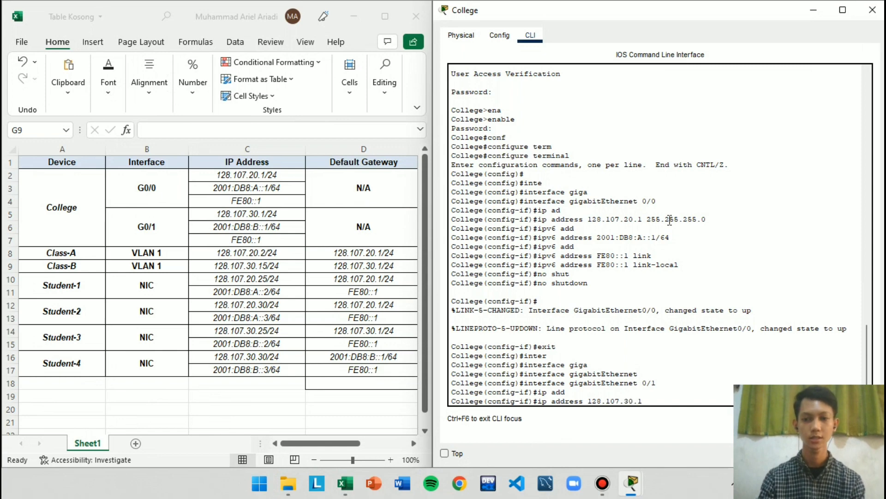
{"action": "type", "text": " 255.2"}
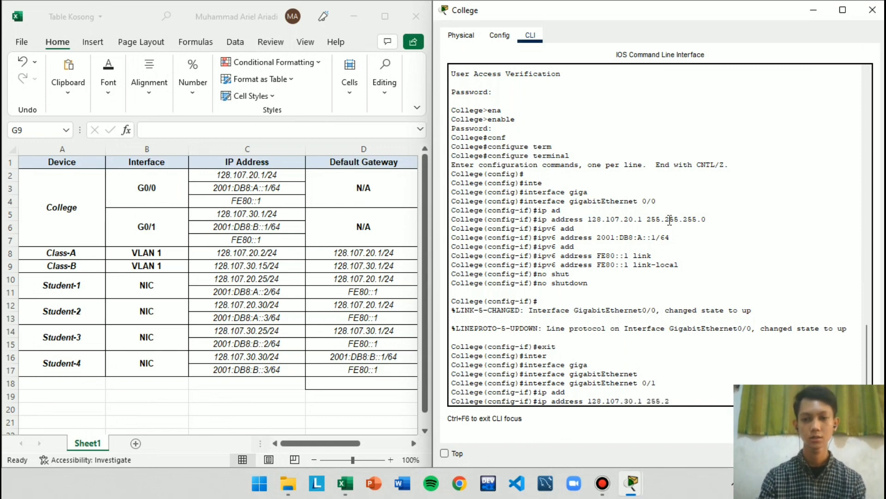
{"action": "type", "text": "55.255."}
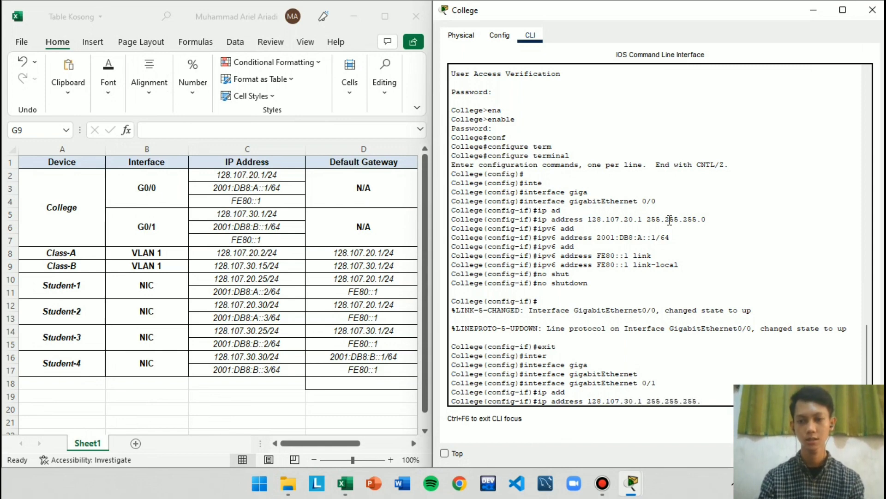
{"action": "type", "text": "0"}
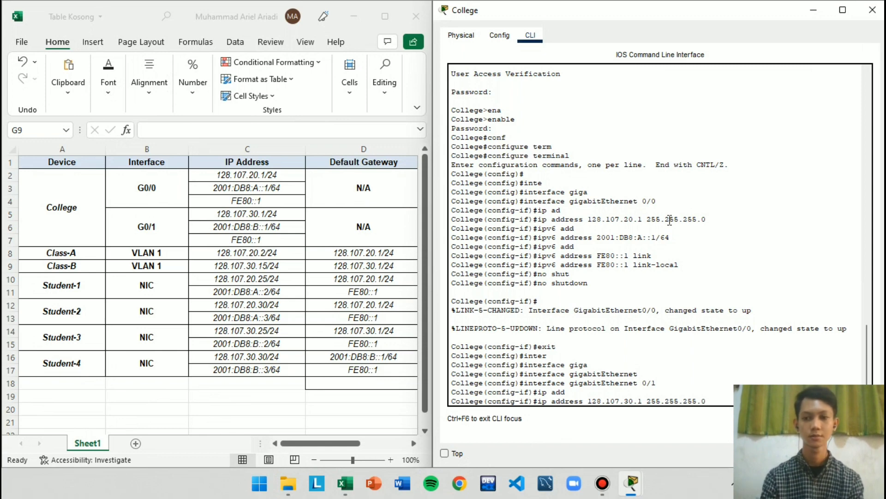
{"action": "key", "text": "Return"}
Assign IPv6 address 2001:DB8:B::1/64 to College's gigabitEthernet 0/1 interface
{"action": "type", "text": "i"}
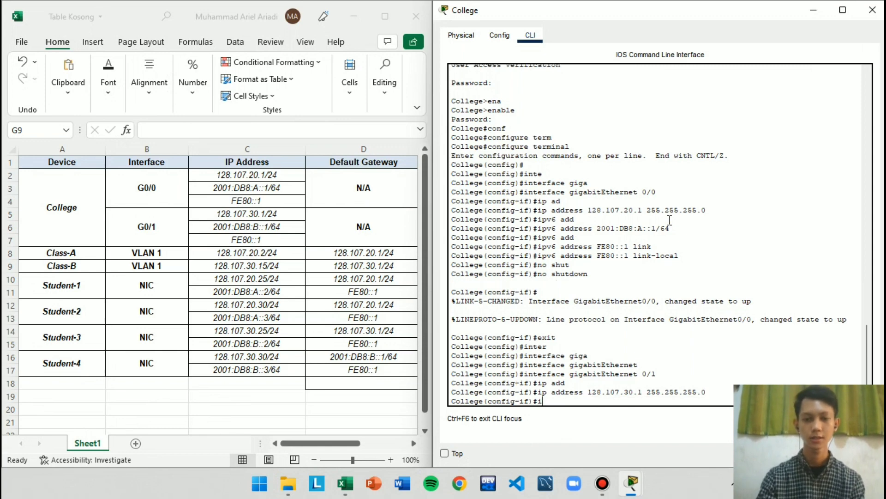
{"action": "type", "text": "pv"}
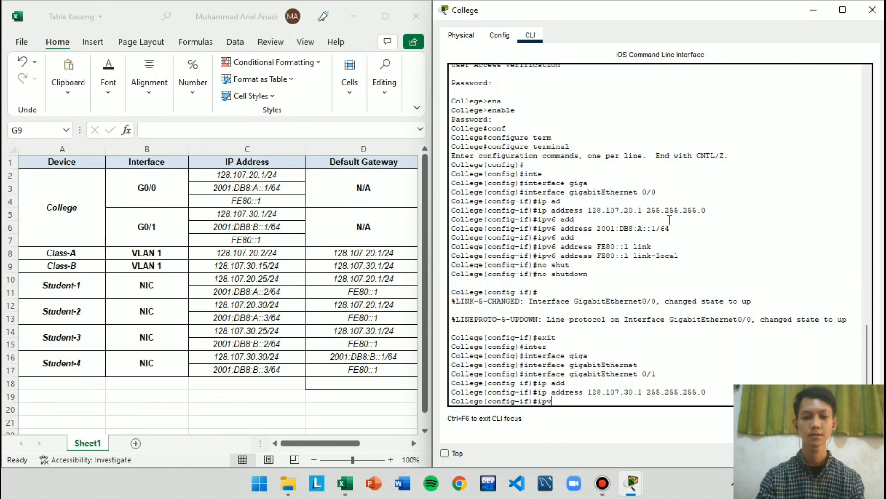
{"action": "type", "text": "6 add"}
{"action": "key", "text": "Tab"}
{"action": "type", "text": "20"}
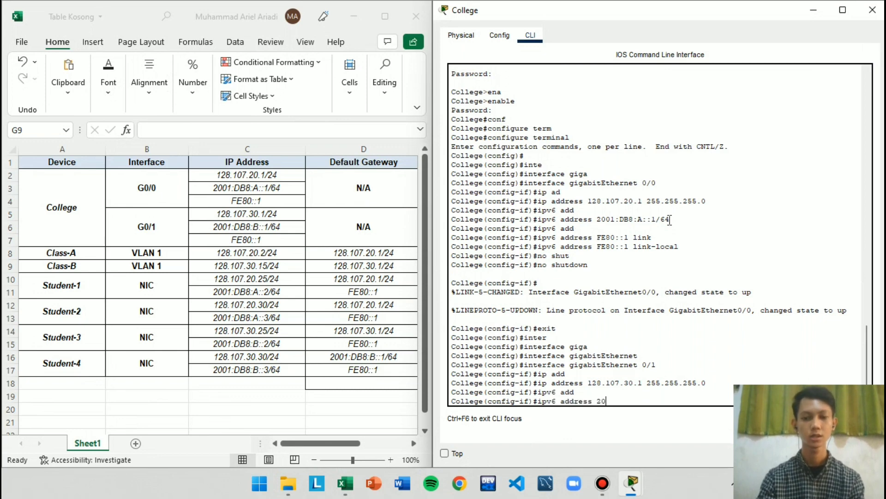
{"action": "type", "text": "01:D"}
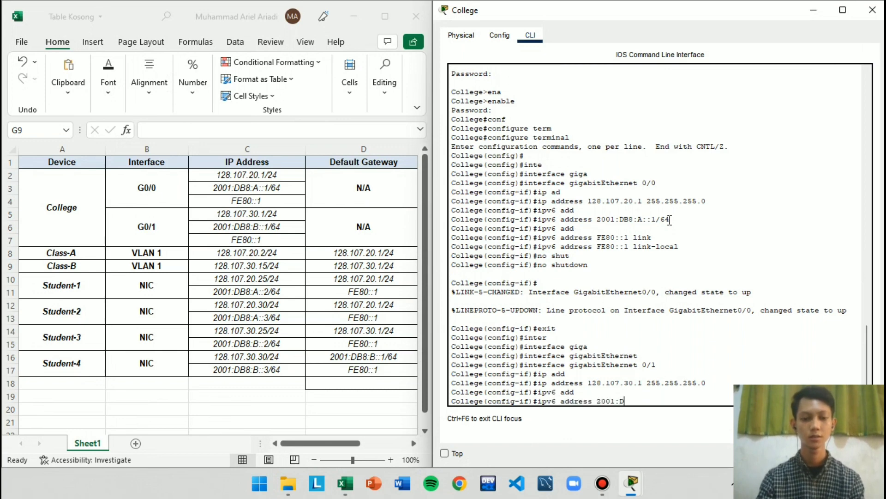
{"action": "type", "text": "B8"}
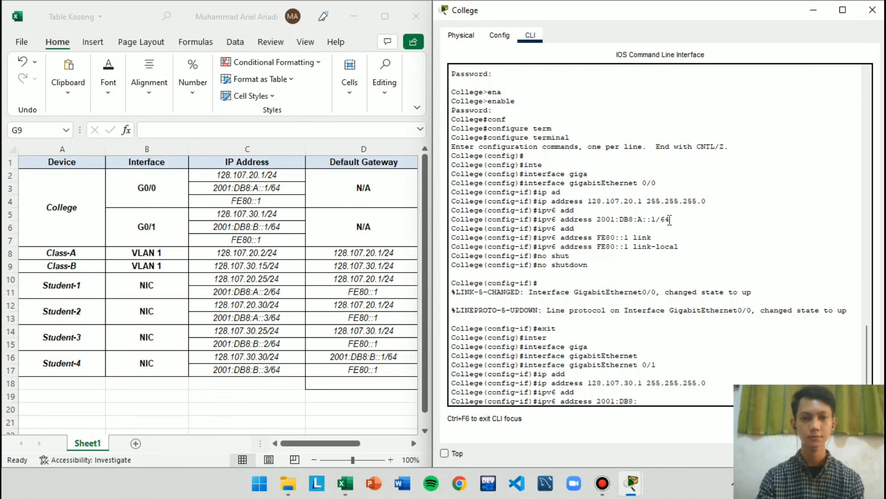
{"action": "type", "text": ":B::"}
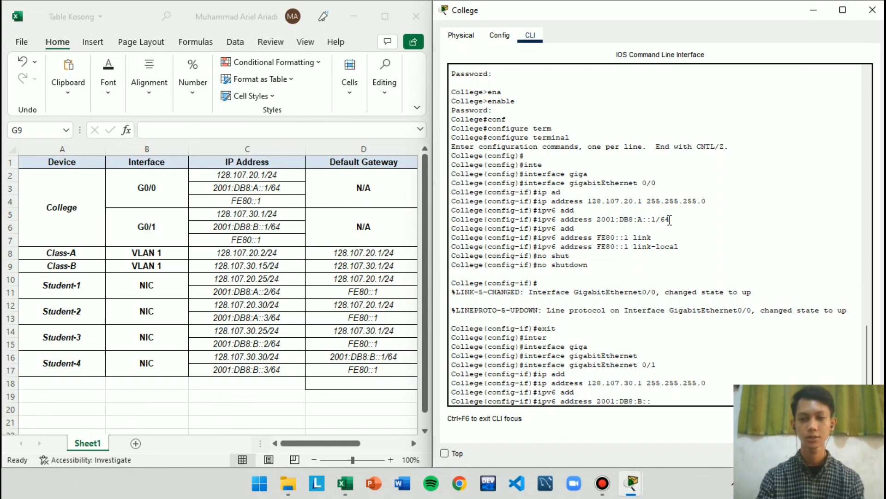
{"action": "type", "text": "1/64"}
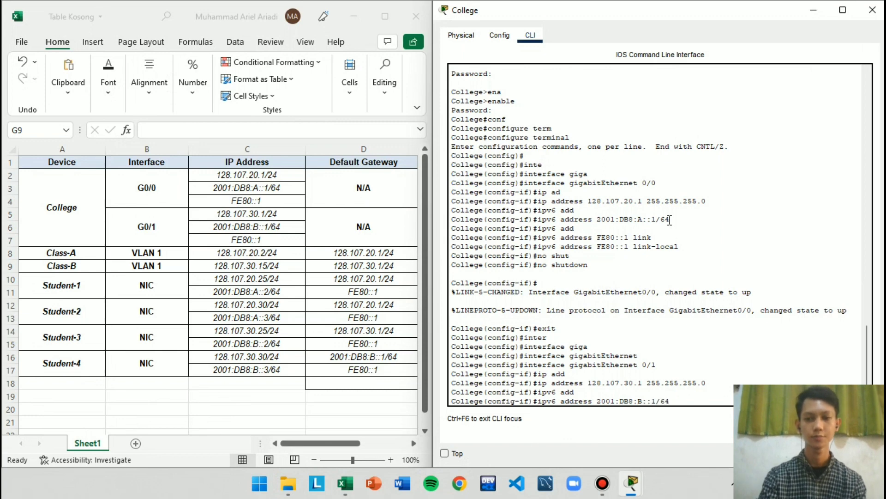
{"action": "key", "text": "Return"}
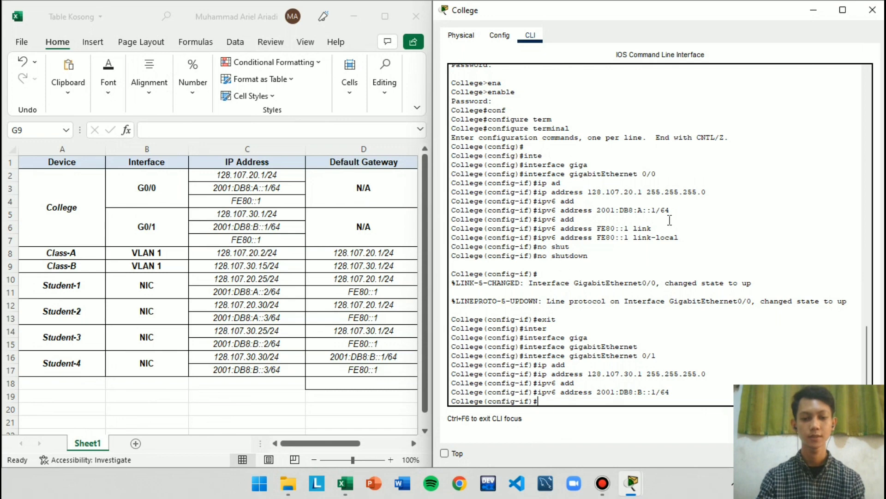
Set FE80::1 as the IPv6 link-local address of College's gigabitEthernet 0/1 interface
{"action": "type", "text": "ip"}
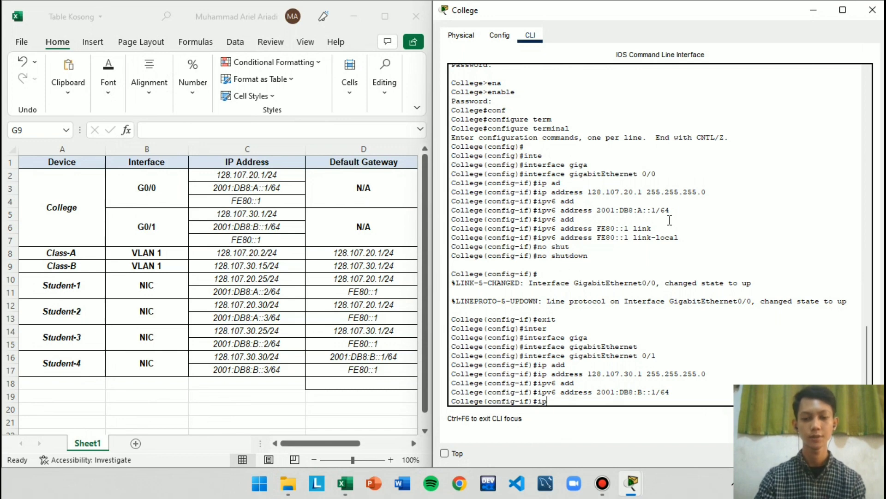
{"action": "type", "text": "v6 add"}
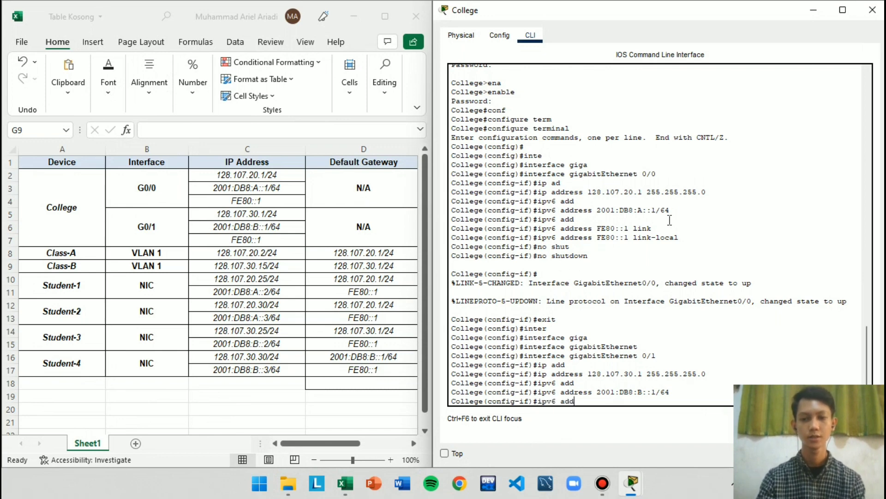
{"action": "key", "text": "Tab"}
{"action": "type", "text": "FE"}
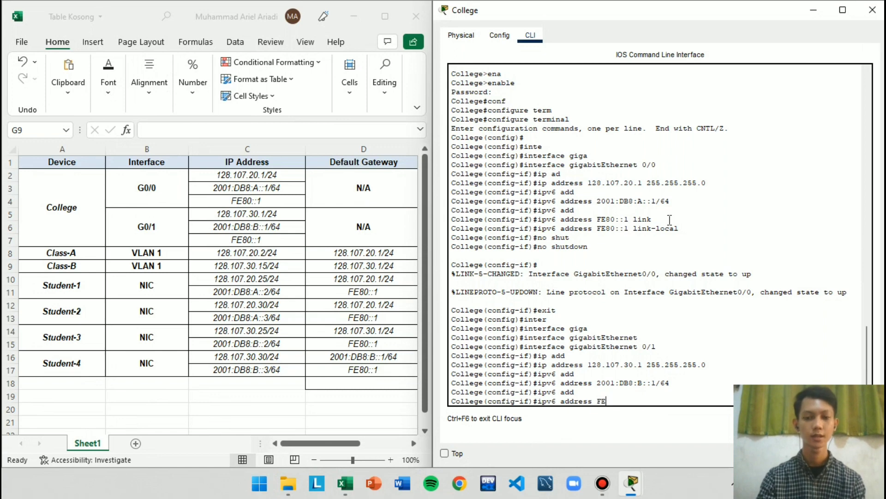
{"action": "type", "text": "80::"}
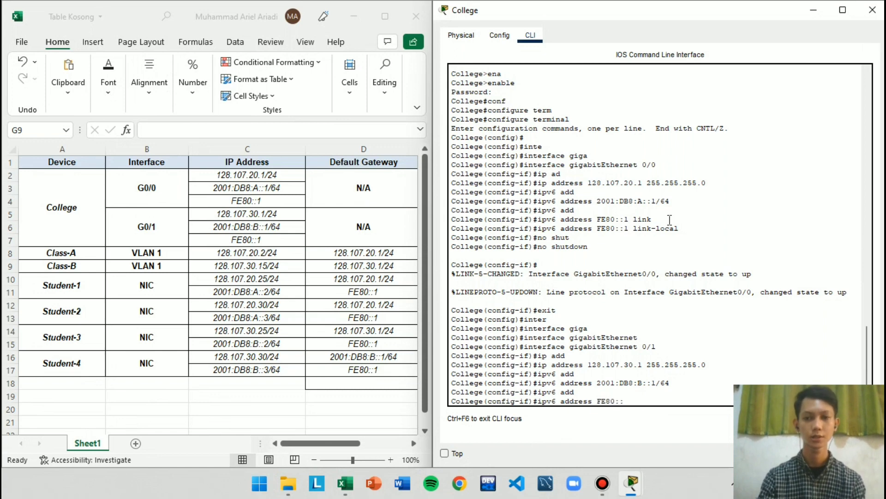
{"action": "type", "text": "1 link"}
{"action": "key", "text": "Tab"}
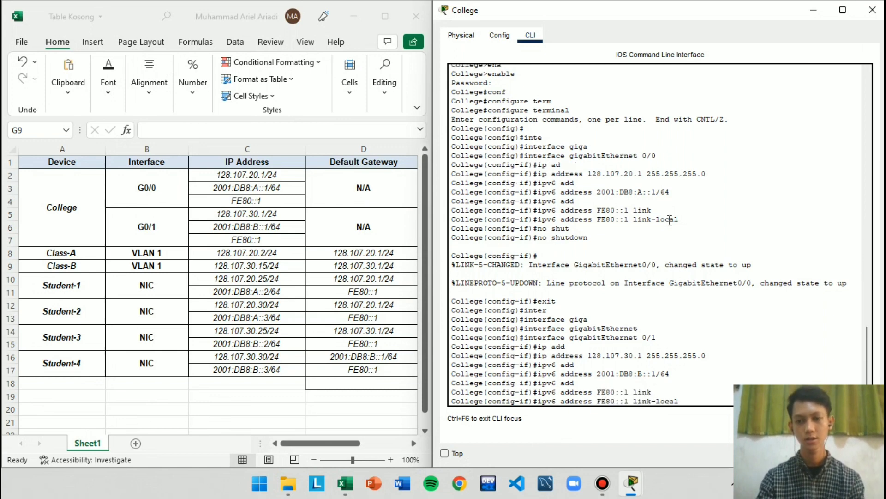
{"action": "key", "text": "Return"}
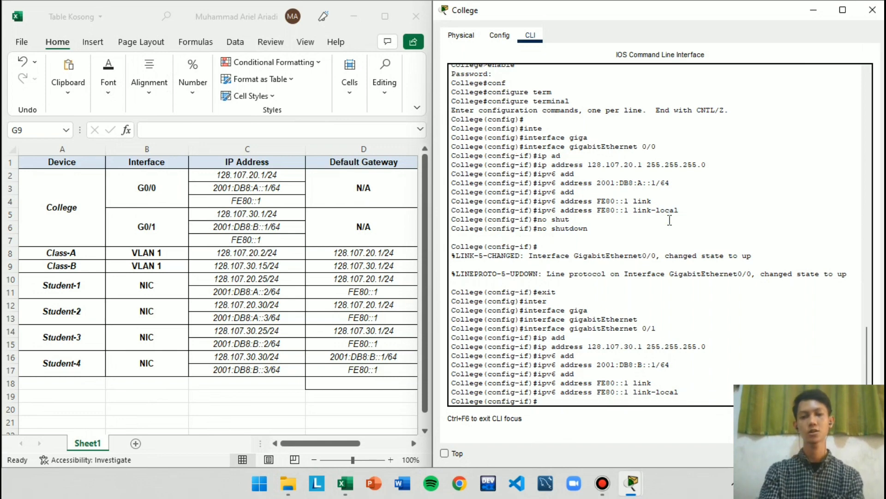
Enable College's gigabitEthernet 0/1 interface with no shutdown and exit to global configuration mode
{"action": "type", "text": "no shut"}
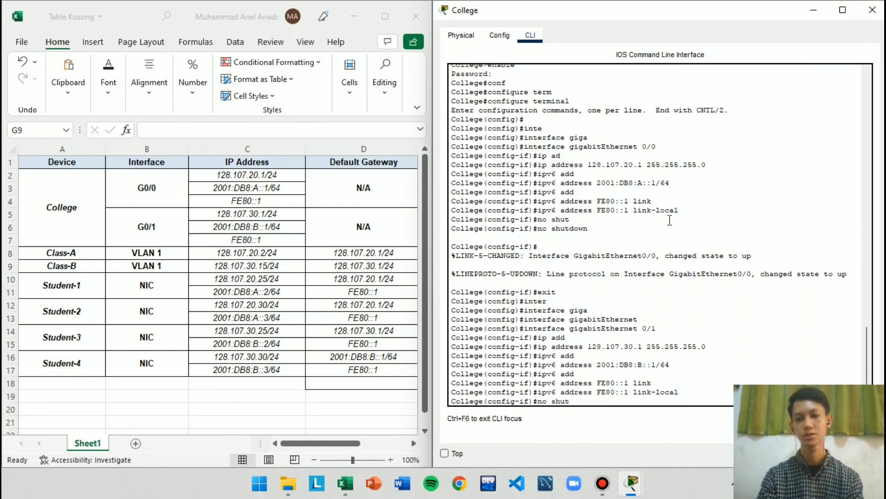
{"action": "key", "text": "Tab"}
{"action": "key", "text": "Return"}
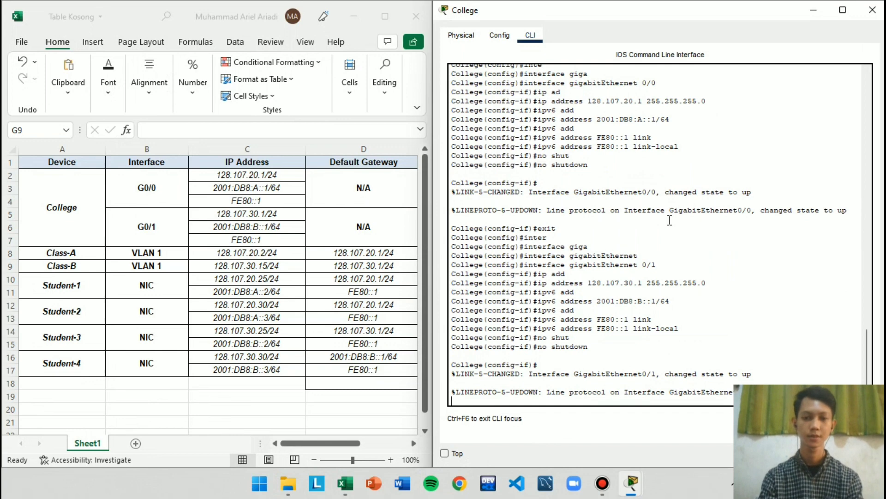
{"action": "key", "text": "Return"}
{"action": "type", "text": "exit"}
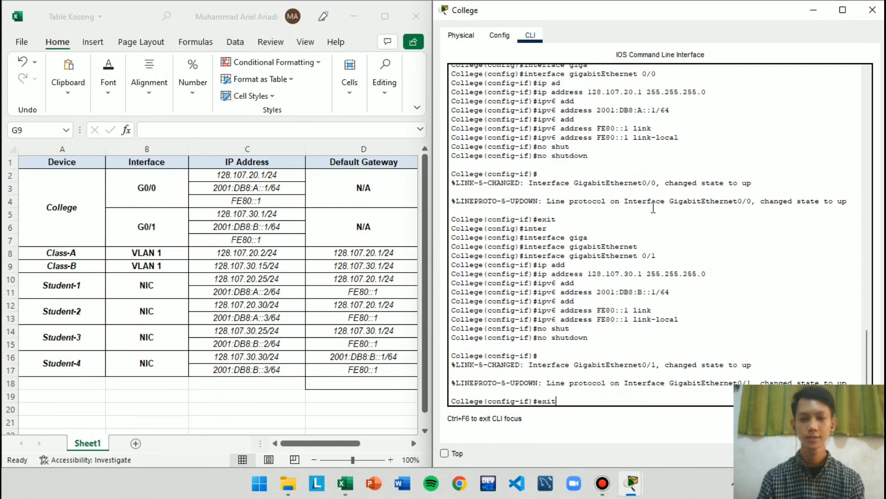
{"action": "key", "text": "Return"}
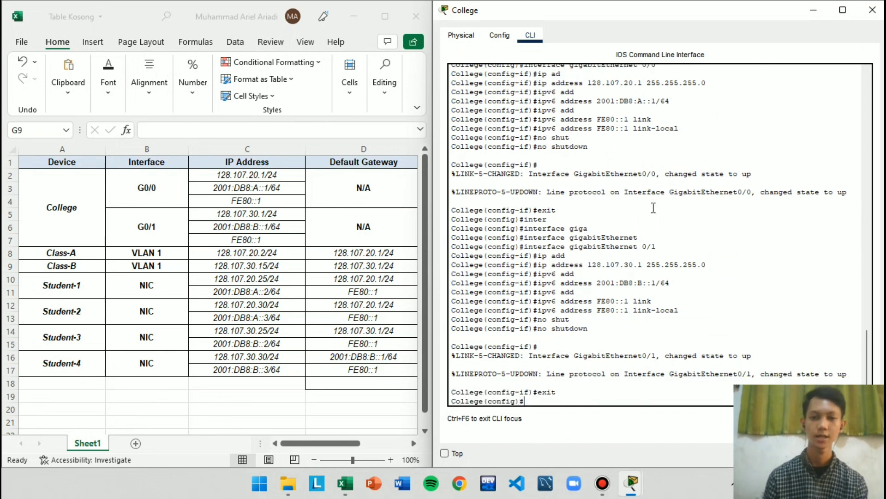
Open Class-B's command line and enter interface configuration mode for vlan 1
{"action": "left_click", "coordinate": [814, 10]}
{"action": "left_click", "coordinate": [726, 341]}
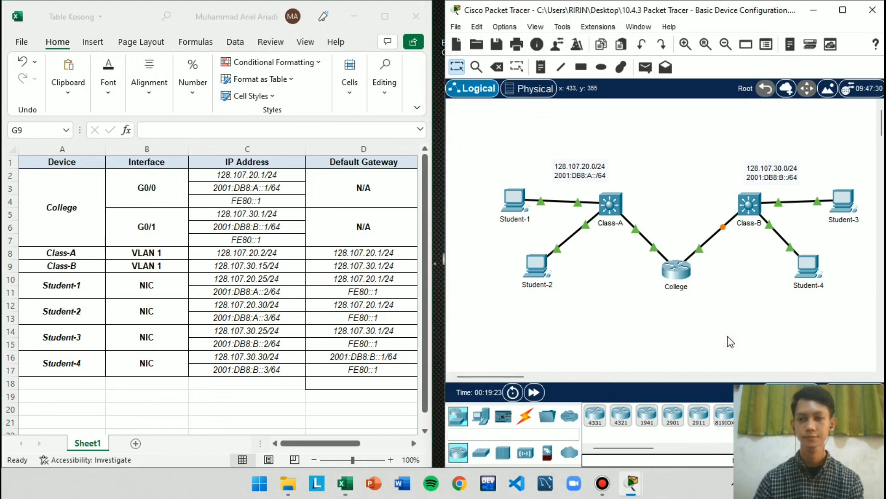
{"action": "left_click", "coordinate": [750, 210]}
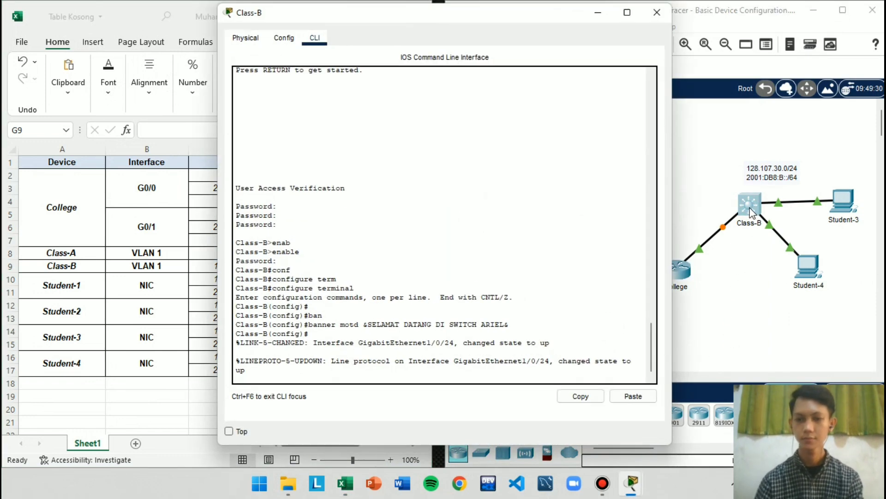
{"action": "left_click", "coordinate": [512, 381]}
{"action": "key", "text": "Return"}
{"action": "type", "text": "inter"}
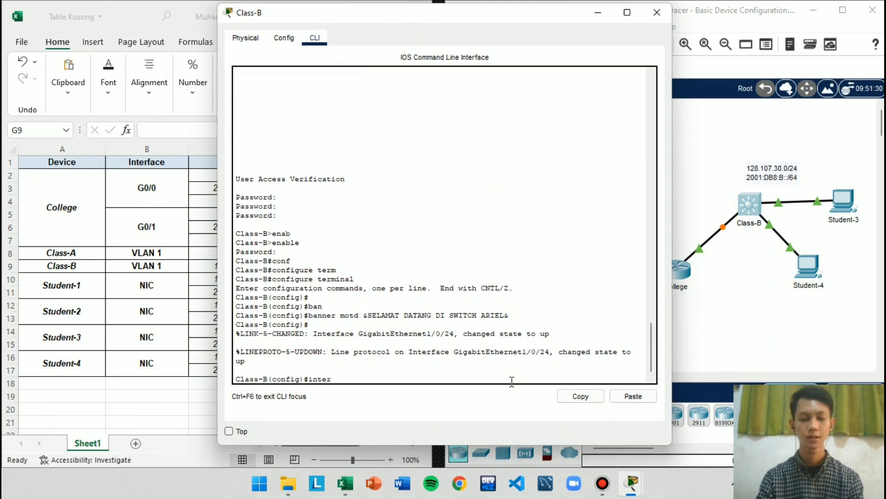
{"action": "key", "text": "Tab"}
{"action": "type", "text": "v"}
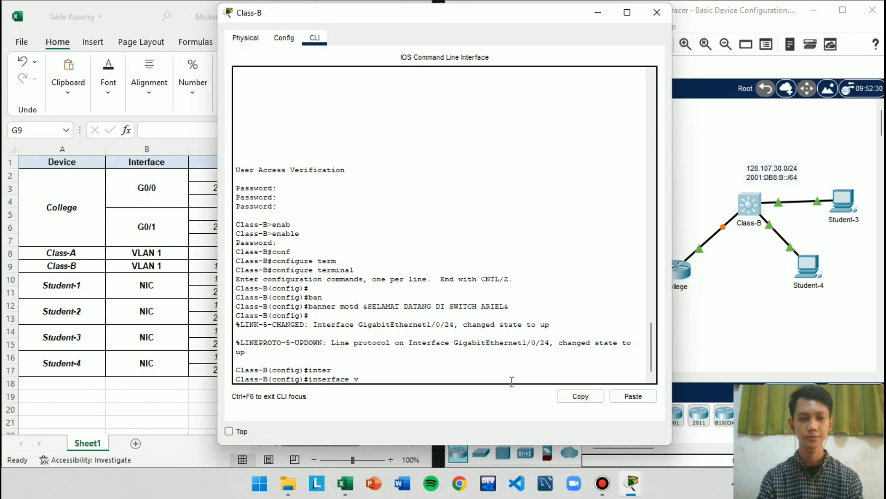
{"action": "type", "text": "la"}
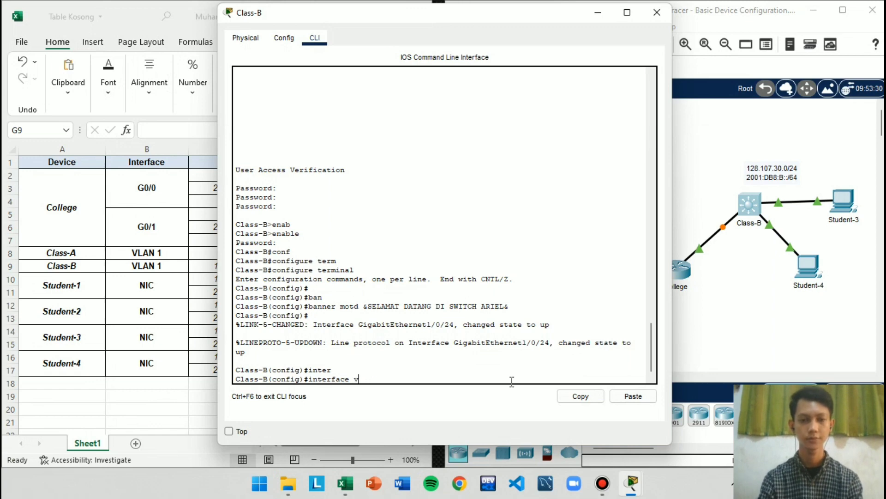
{"action": "type", "text": "n 1"}
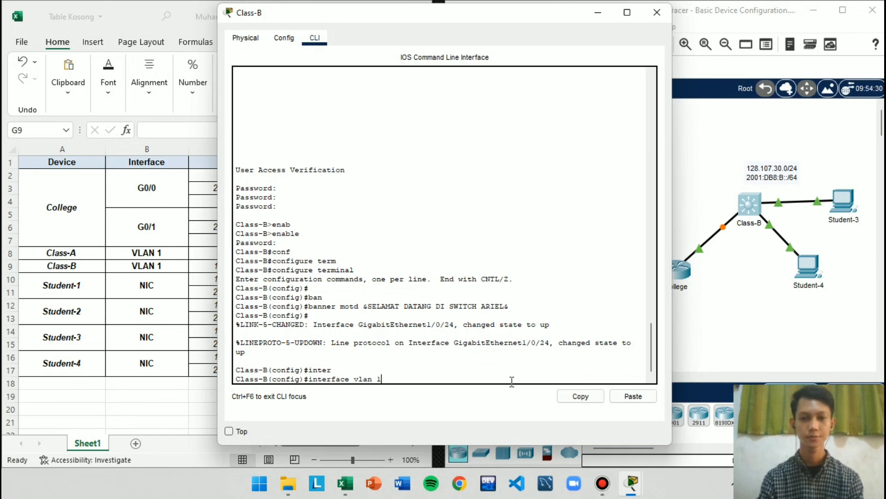
{"action": "key", "text": "Return"}
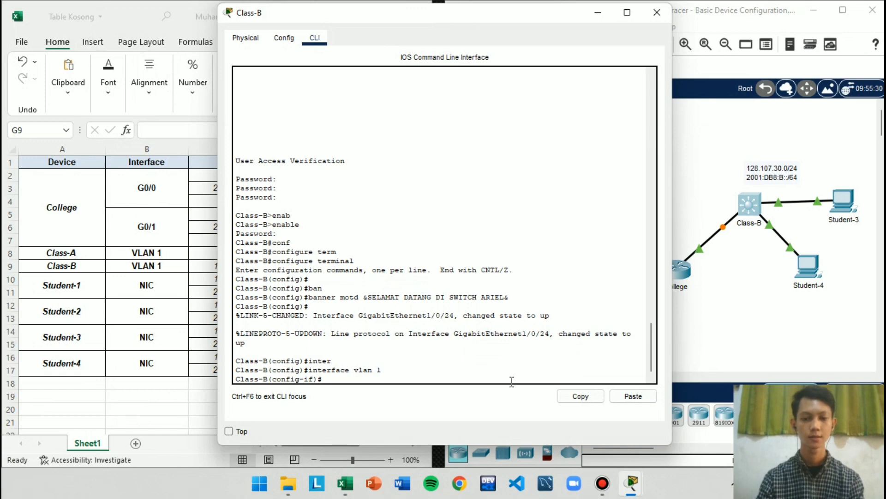
Assign IPv4 address 128.107.30.15 with subnet mask 255.255.255.0 to Class-B's VLAN 1 interface
{"action": "type", "text": "ip add"}
{"action": "key", "text": "Tab"}
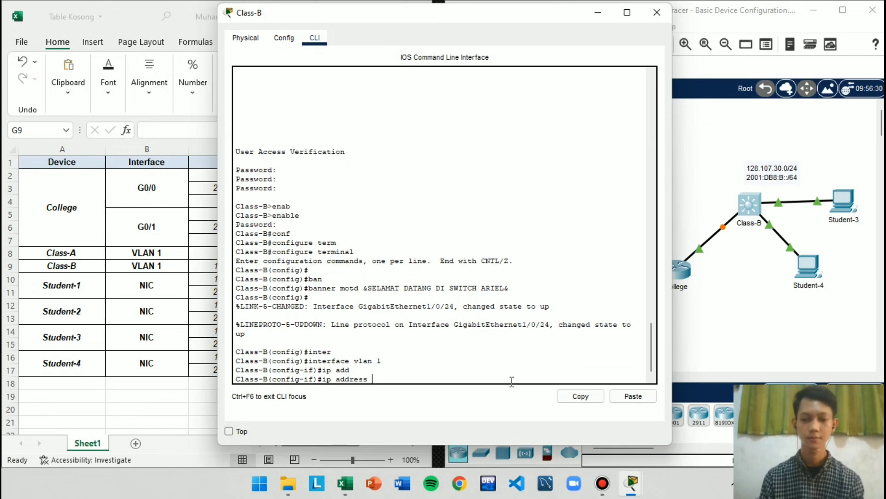
{"action": "key", "text": "super+Right"}
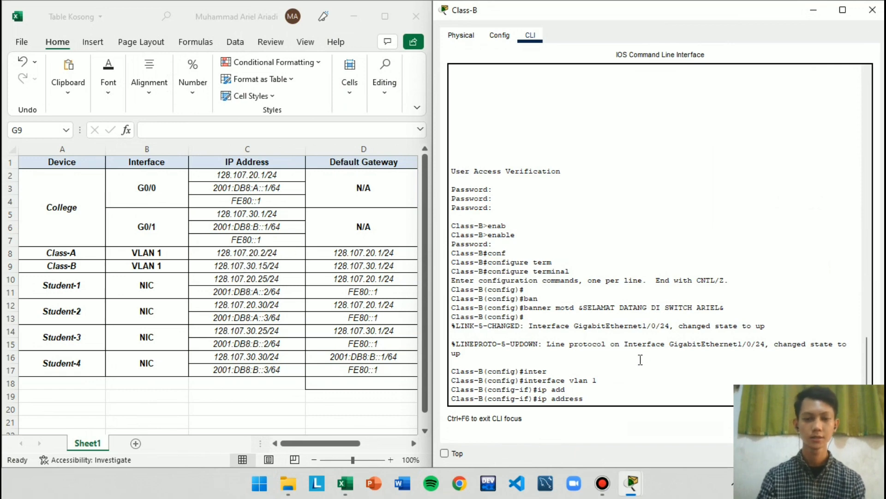
{"action": "type", "text": "128"}
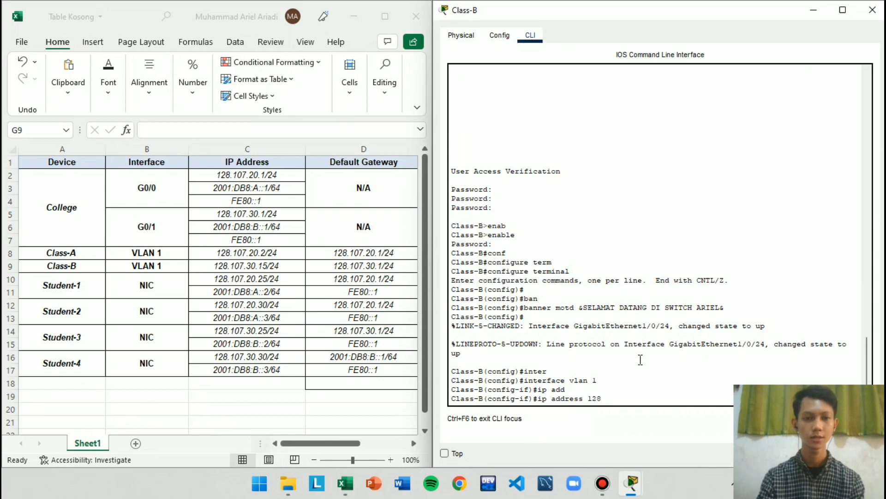
{"action": "type", "text": ".107."}
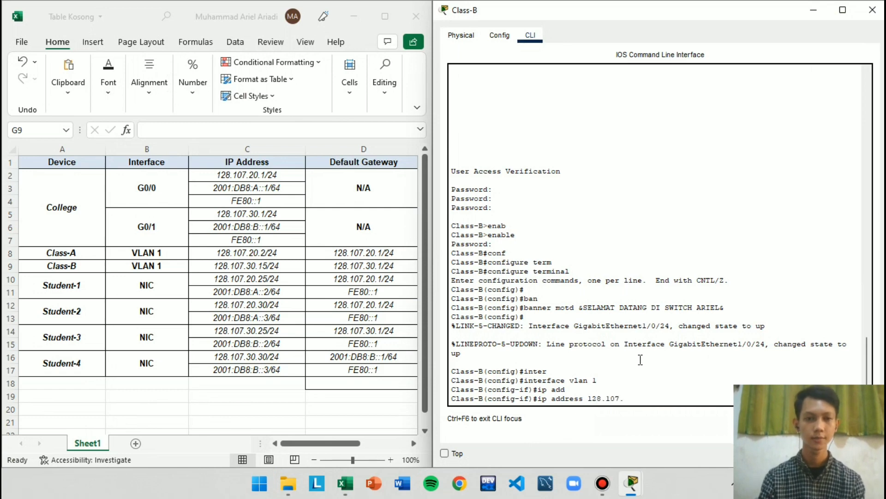
{"action": "type", "text": "30"}
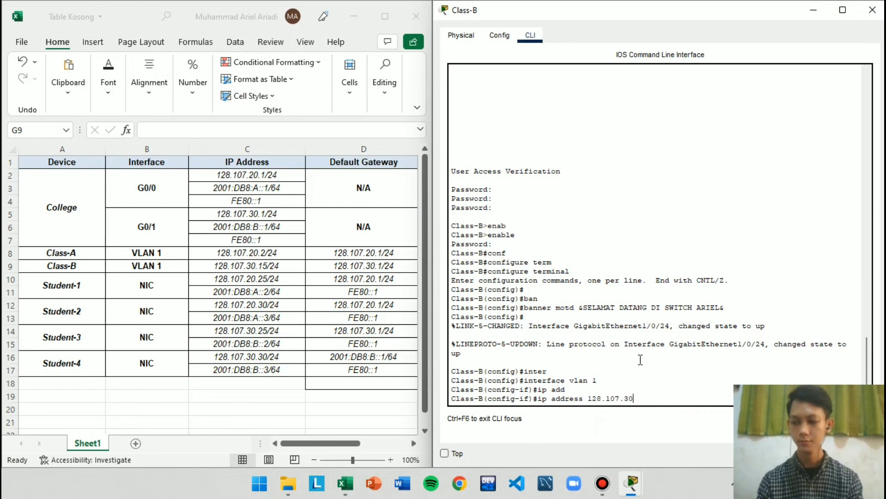
{"action": "type", "text": ".15"}
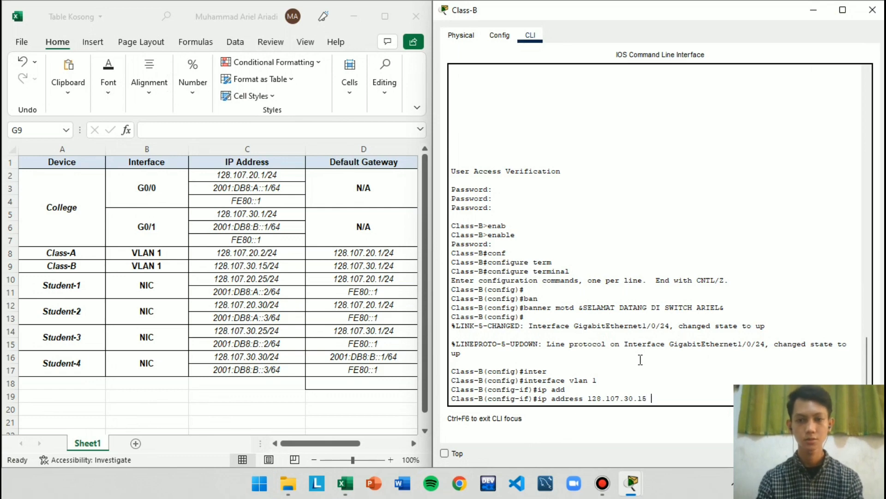
{"action": "type", "text": " 255.2"}
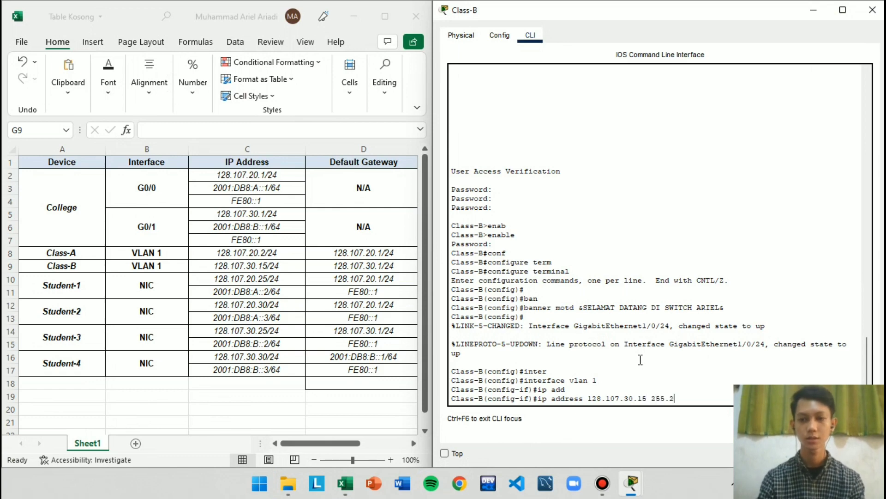
{"action": "type", "text": "55.255."}
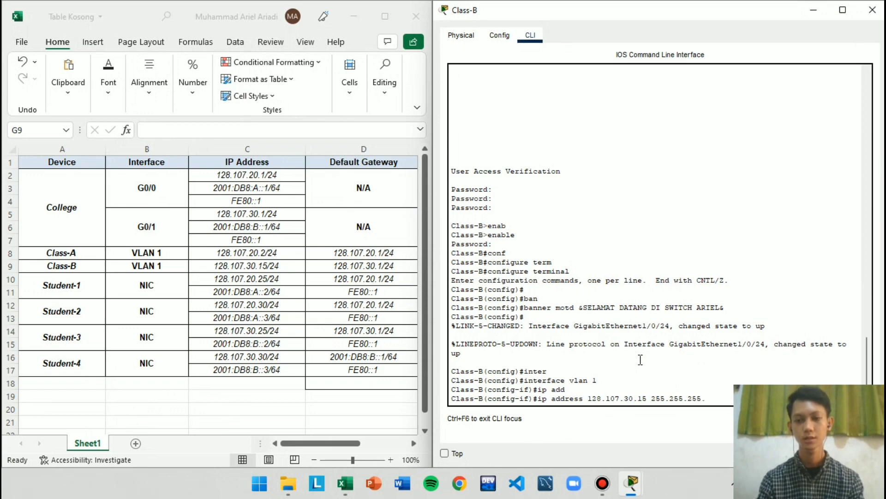
{"action": "type", "text": "0"}
{"action": "key", "text": "Return"}
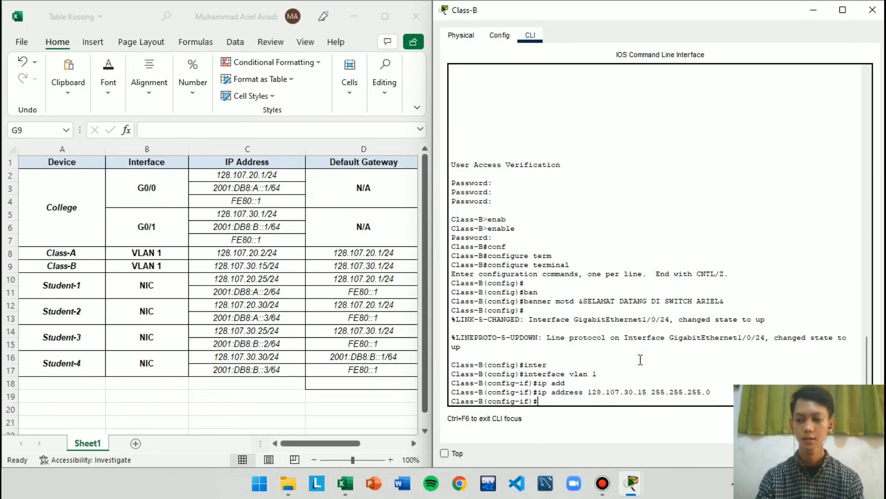
Enable Class-B's VLAN 1 interface with no shutdown and exit to global configuration mode
{"action": "type", "text": "no shut"}
{"action": "key", "text": "Tab"}
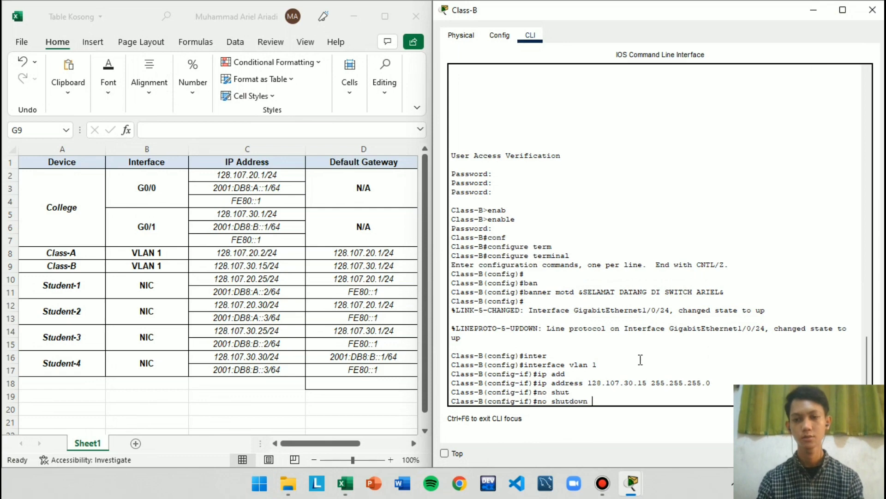
{"action": "key", "text": "Return"}
{"action": "type", "text": "exit"}
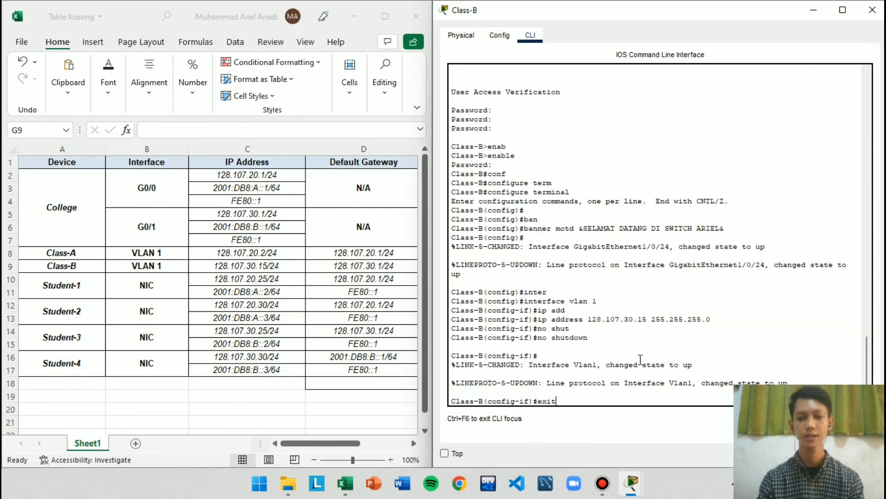
{"action": "key", "text": "Return"}
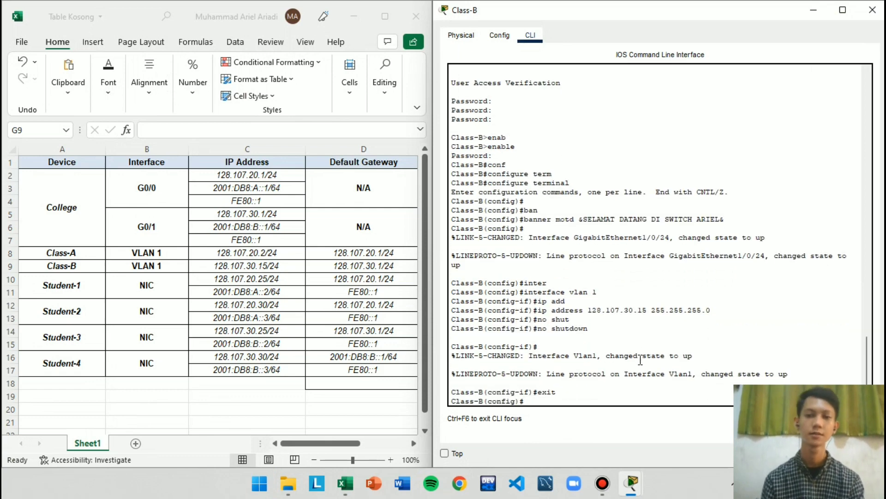
Enable IPv6 routing on the College router with the ipv6 unicast-routing command
{"action": "left_click", "coordinate": [821, 12]}
{"action": "left_click", "coordinate": [673, 270]}
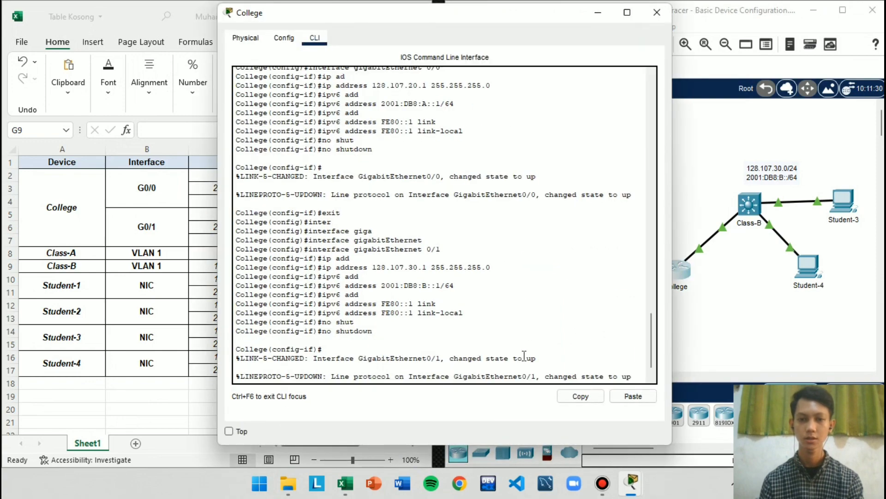
{"action": "left_click", "coordinate": [538, 361]}
{"action": "type", "text": "exit"}
{"action": "key", "text": "Return"}
{"action": "key", "text": "Return"}
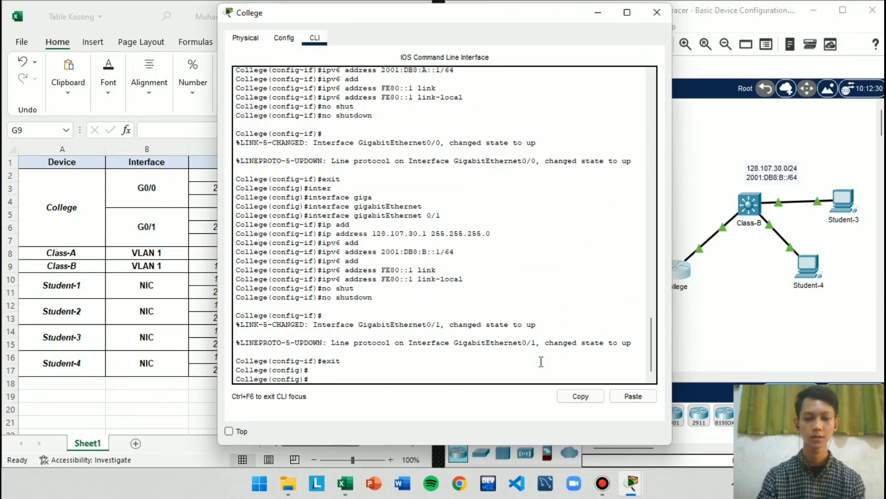
{"action": "type", "text": "ipv6 uni"}
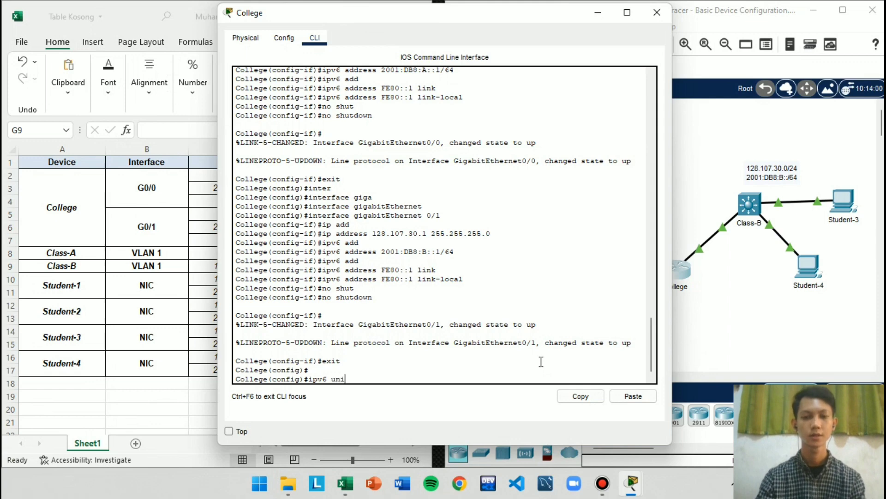
{"action": "key", "text": "Tab"}
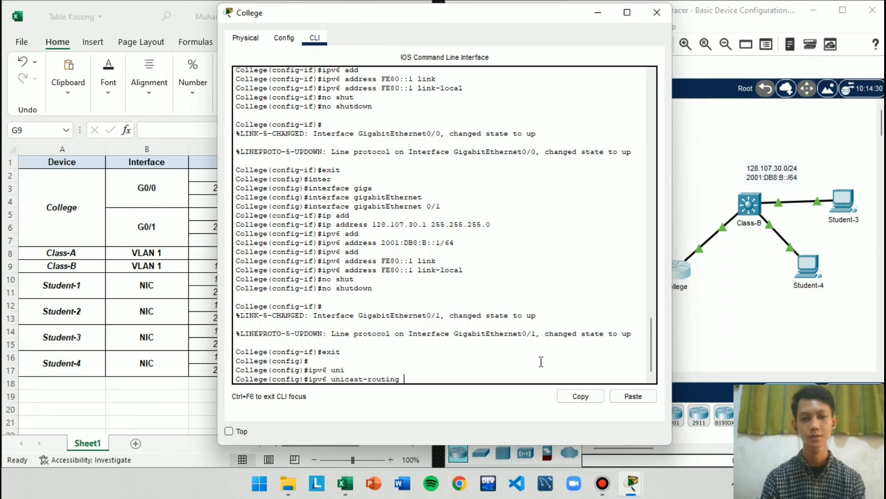
{"action": "key", "text": "Return"}
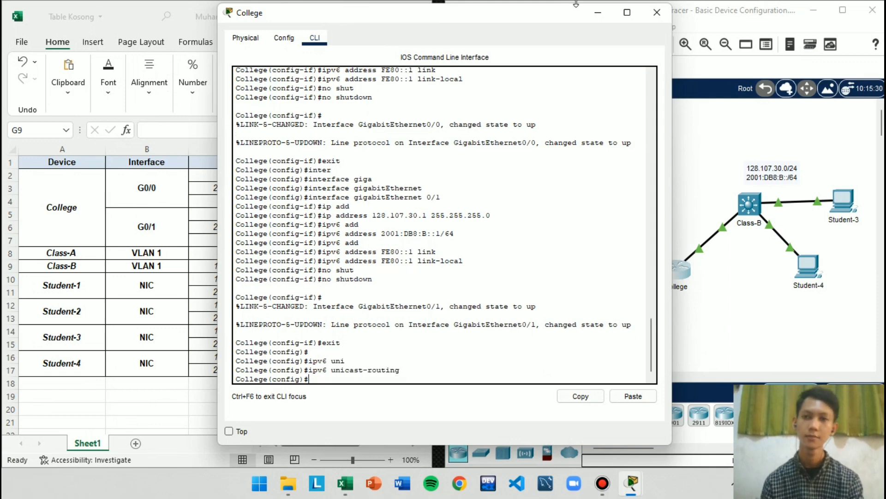
{"action": "left_click", "coordinate": [599, 17]}
Check the PT Activity requirements on documenting interfaces with descriptions and saving the configurations
{"action": "mouse_move", "coordinate": [631, 482]}
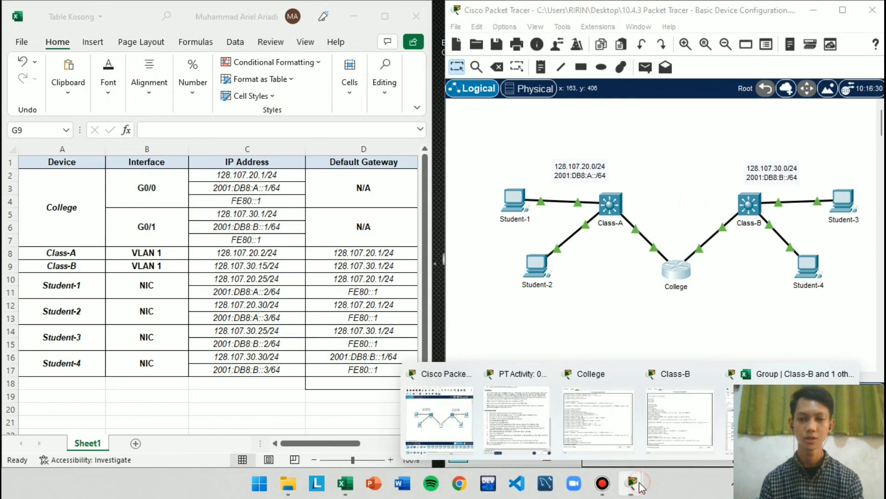
{"action": "left_click", "coordinate": [517, 411]}
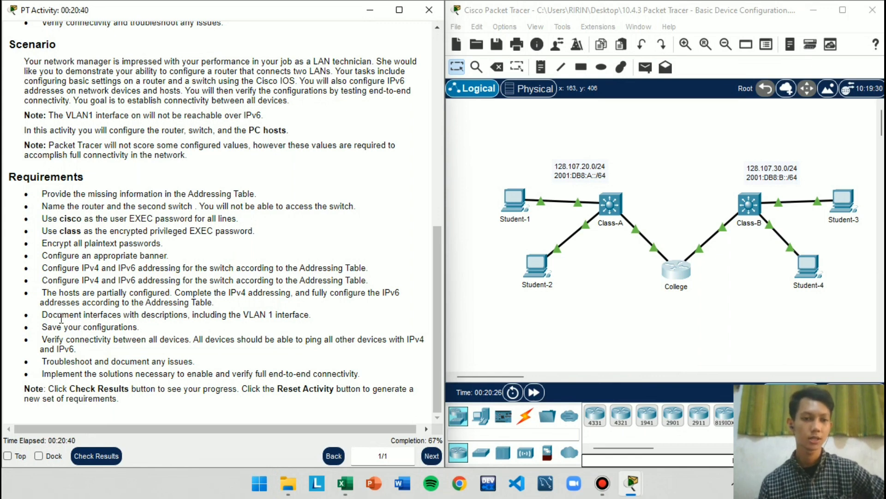
{"action": "left_click_drag", "start_coordinate": [48, 316], "coordinate": [223, 327]}
{"action": "left_click", "coordinate": [224, 328]}
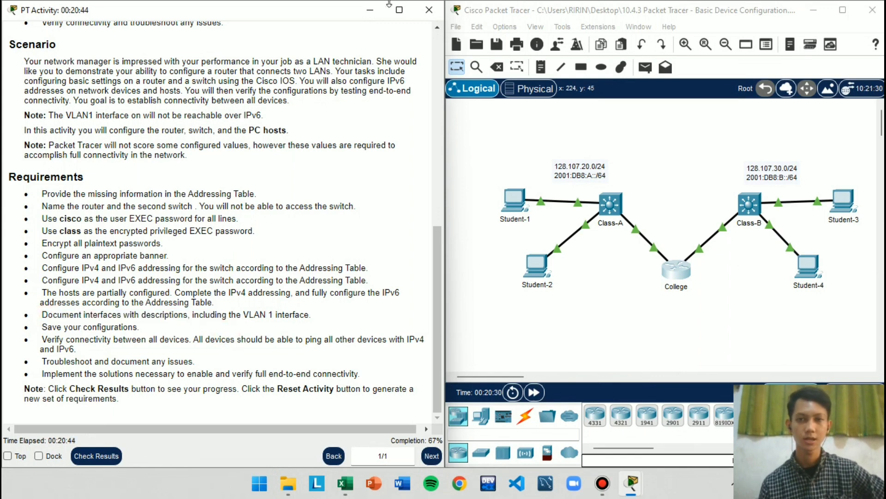
{"action": "left_click", "coordinate": [370, 9]}
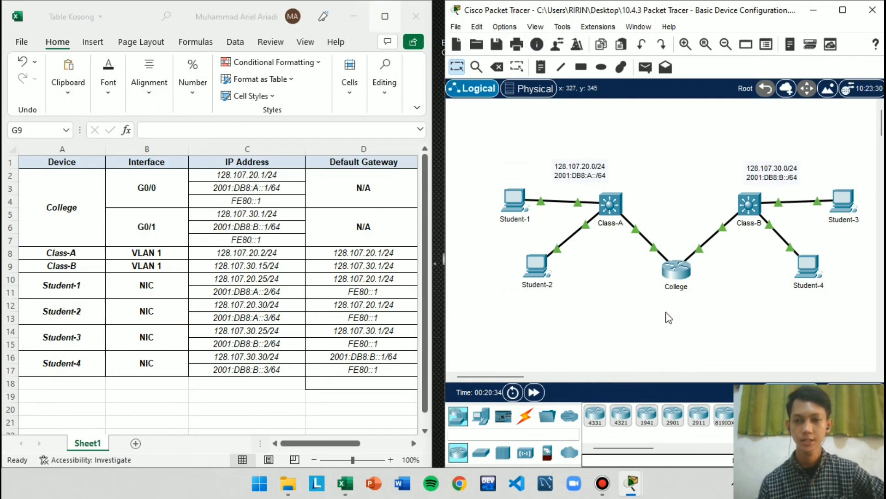
Open the College router's CLI and enter interface configuration mode for GigabitEthernet 0/0
{"action": "left_click", "coordinate": [675, 268]}
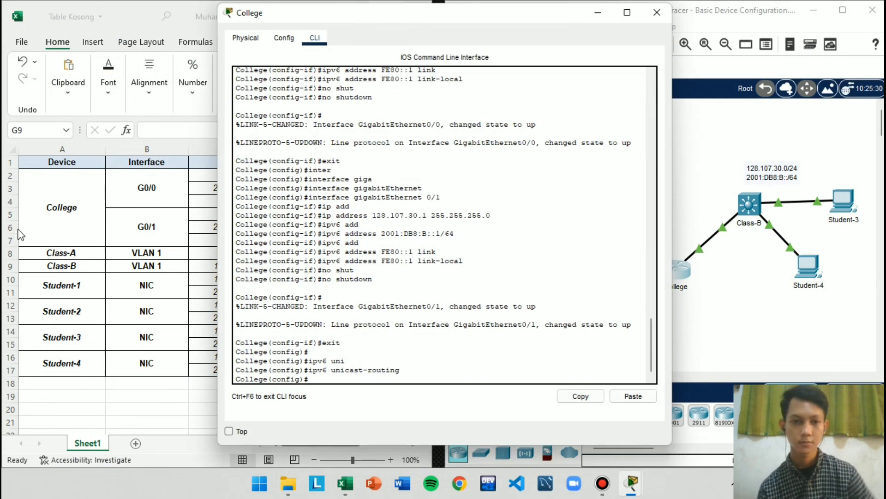
{"action": "left_click", "coordinate": [441, 377]}
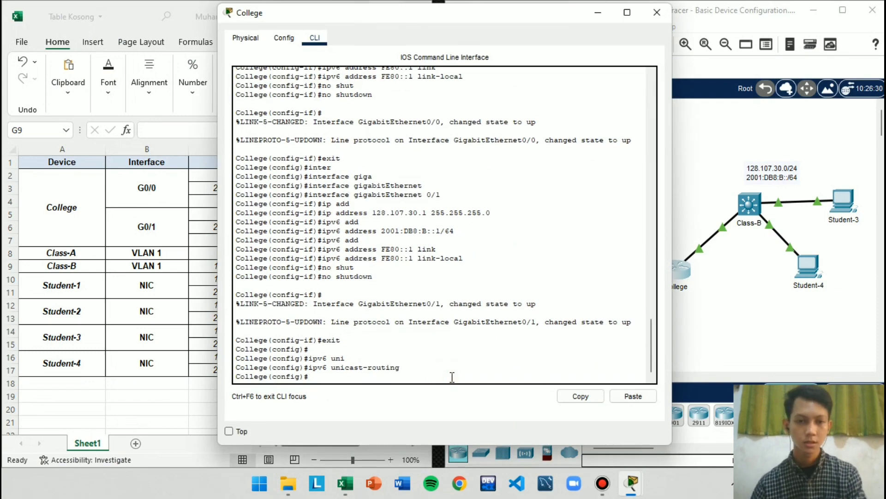
{"action": "type", "text": "inte"}
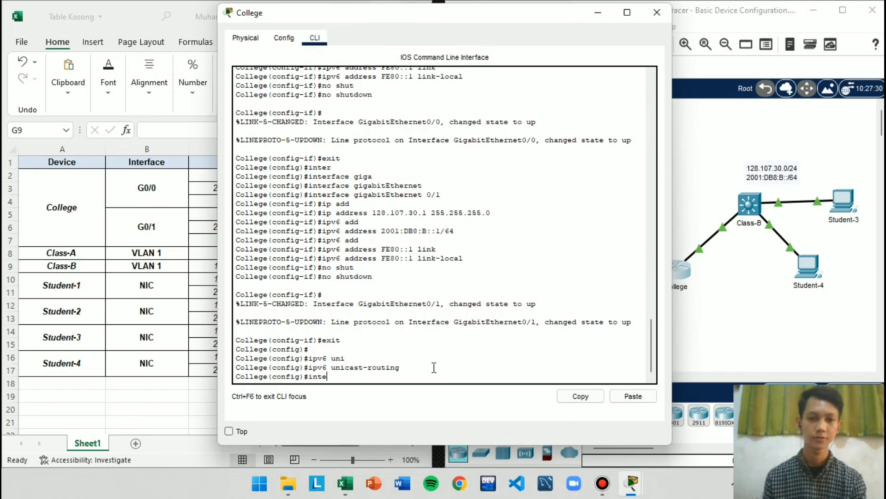
{"action": "key", "text": "Tab"}
{"action": "type", "text": "giga"}
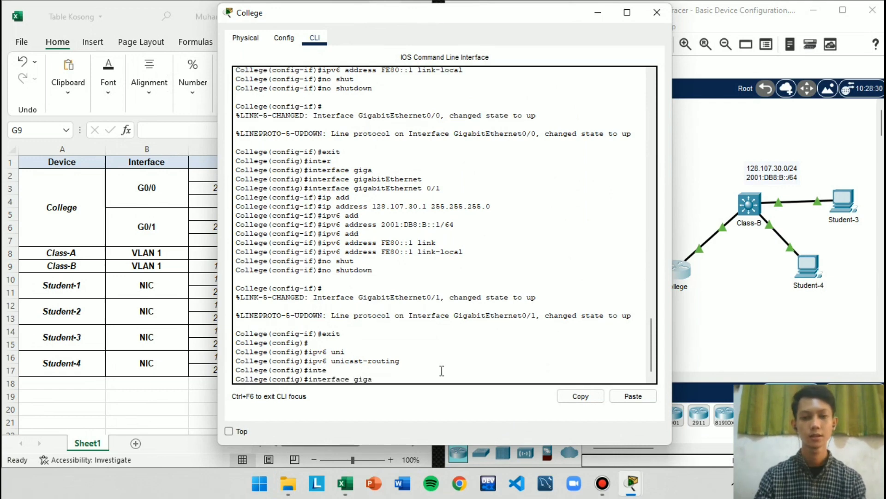
{"action": "key", "text": "Tab"}
{"action": "type", "text": "0/"}
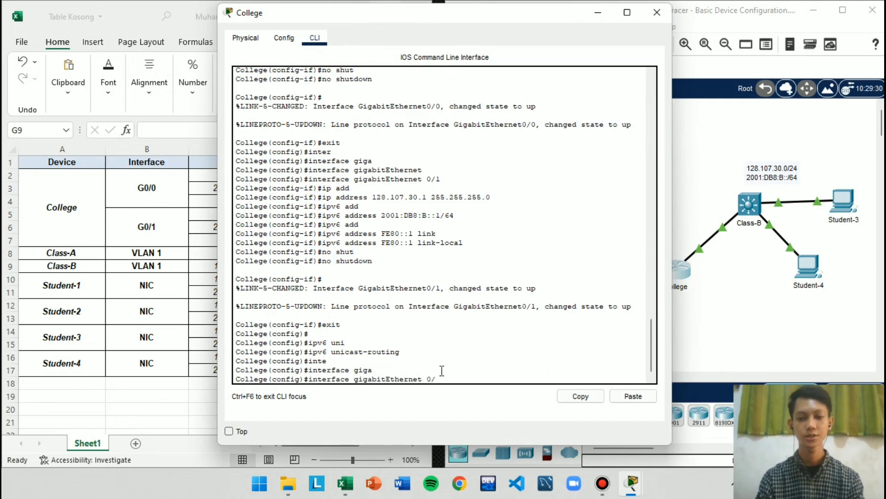
{"action": "type", "text": "0"}
{"action": "key", "text": "Return"}
Set the GigabitEthernet 0/0 description to "College ke Class-A" and exit to global configuration mode
{"action": "type", "text": "des"}
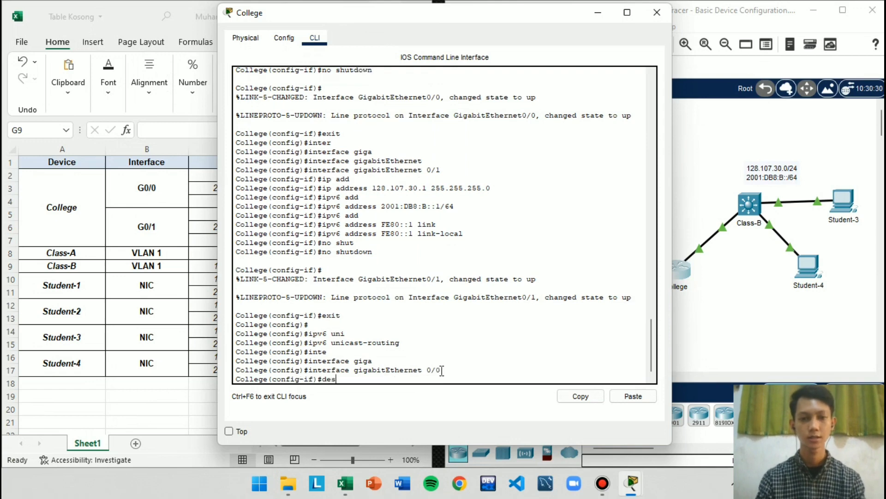
{"action": "key", "text": "Tab"}
{"action": "type", "text": "College k"}
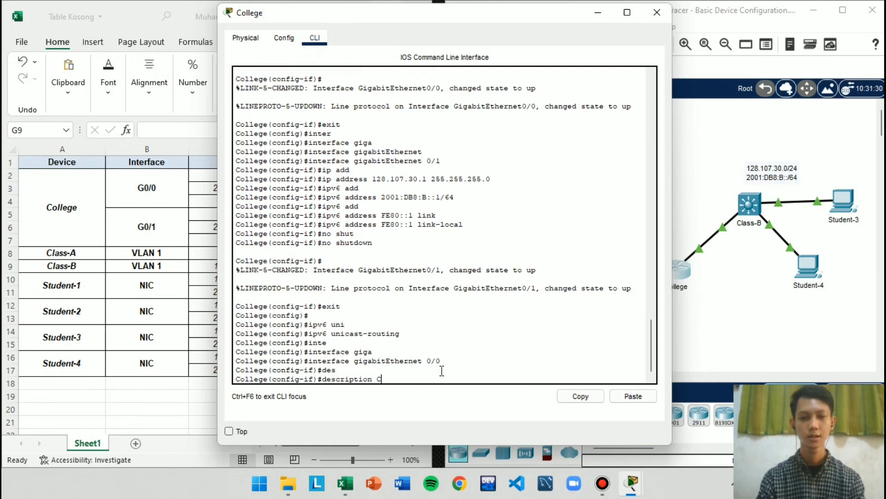
{"action": "type", "text": "e "}
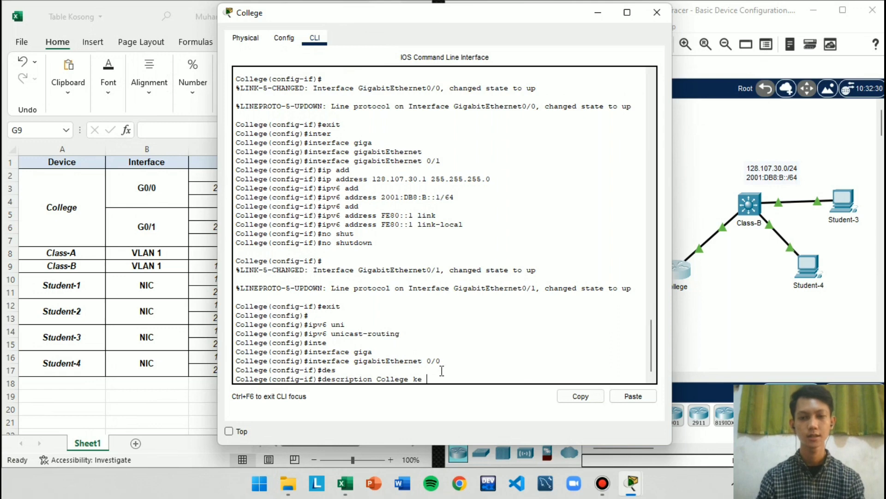
{"action": "type", "text": "Class-A"}
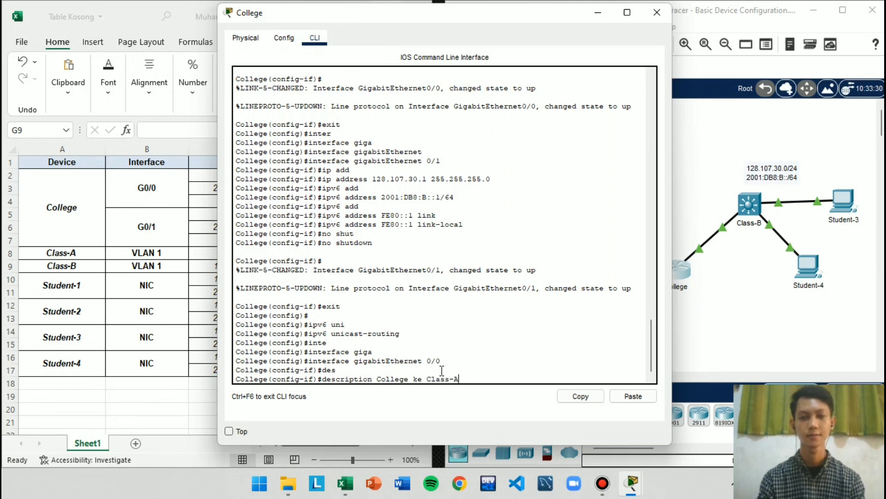
{"action": "key", "text": "Return"}
{"action": "type", "text": "exit"}
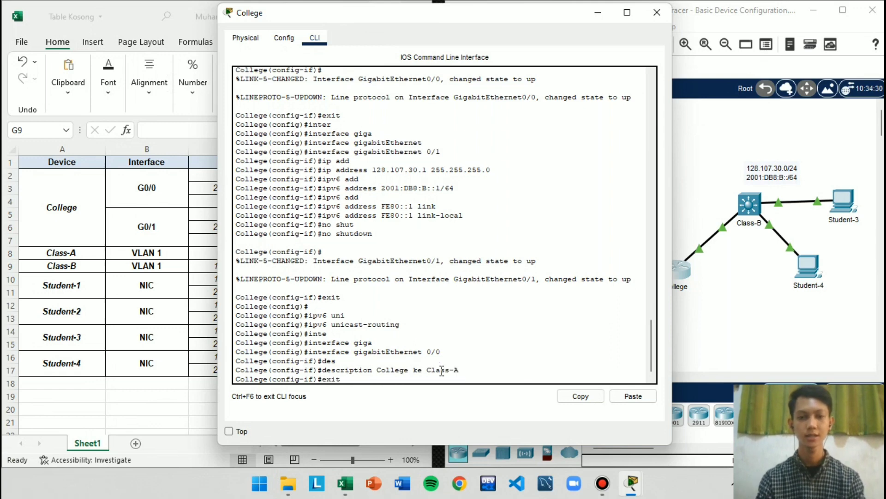
{"action": "key", "text": "Return"}
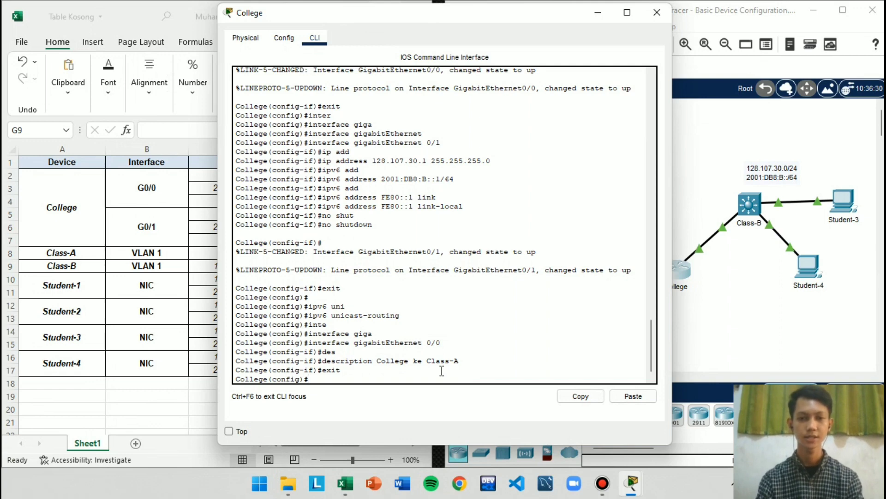
Enter interface configuration mode for GigabitEthernet 0/1 on the College router
{"action": "type", "text": "inter"}
{"action": "key", "text": "Tab"}
{"action": "type", "text": "giga"}
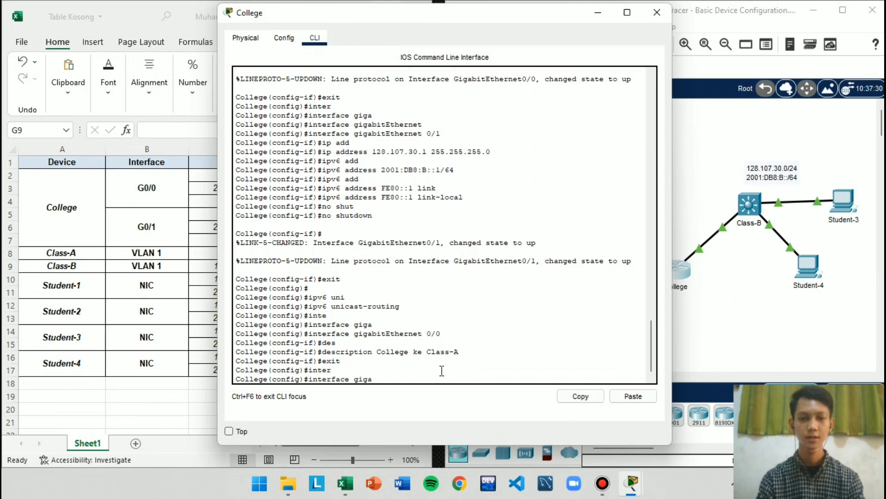
{"action": "key", "text": "Tab"}
{"action": "type", "text": "0/1"}
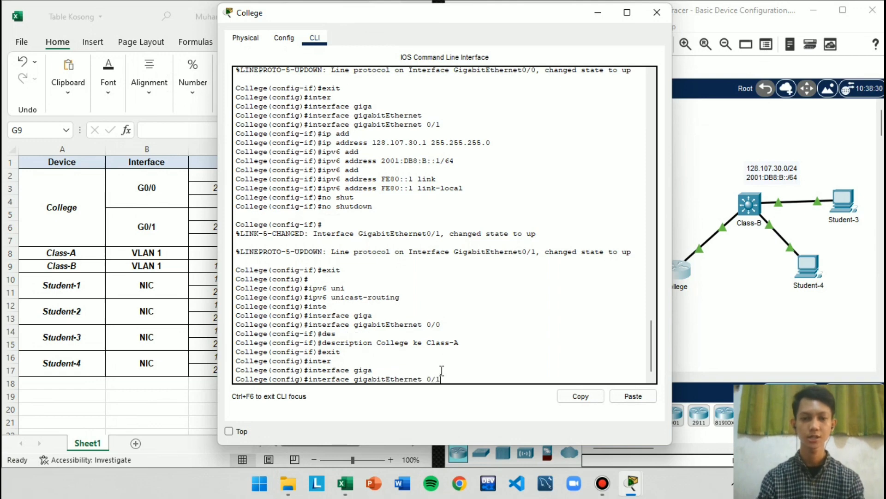
{"action": "key", "text": "Return"}
Set the GigabitEthernet 0/1 description to "College ke Class-B", exit to global configuration mode and minimize the College window
{"action": "type", "text": "des"}
{"action": "key", "text": "Tab"}
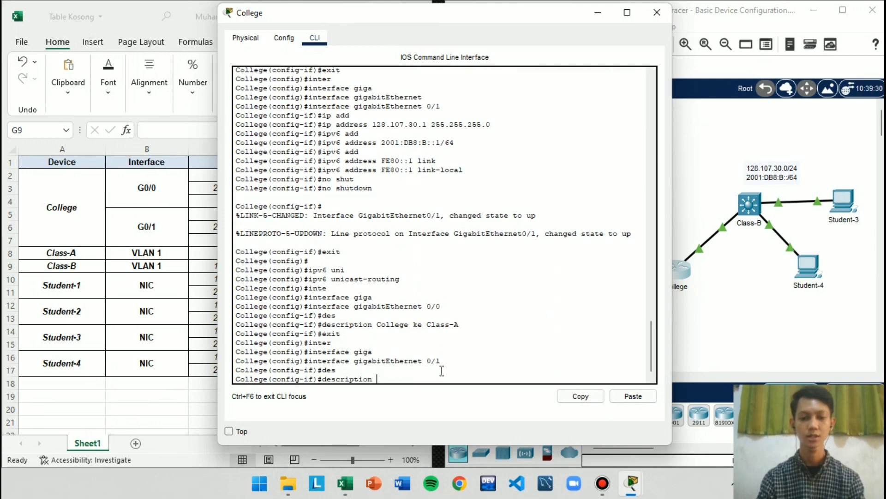
{"action": "type", "text": "College ke"}
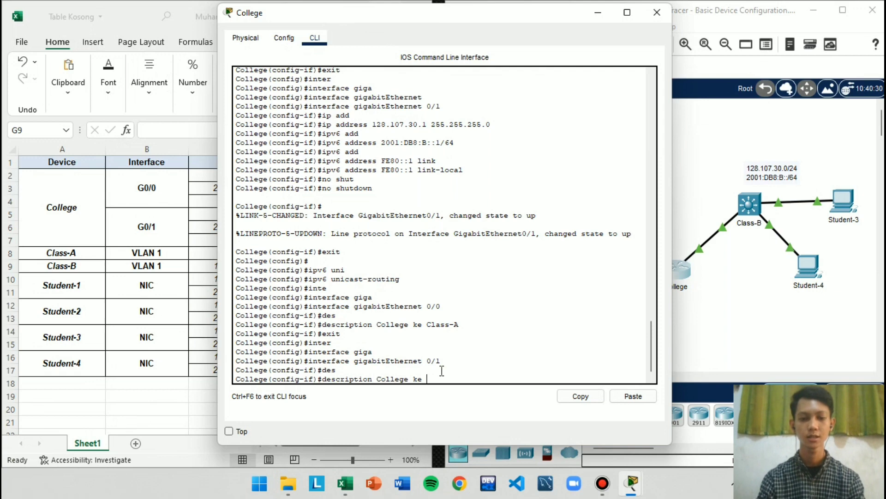
{"action": "type", "text": " Class-B"}
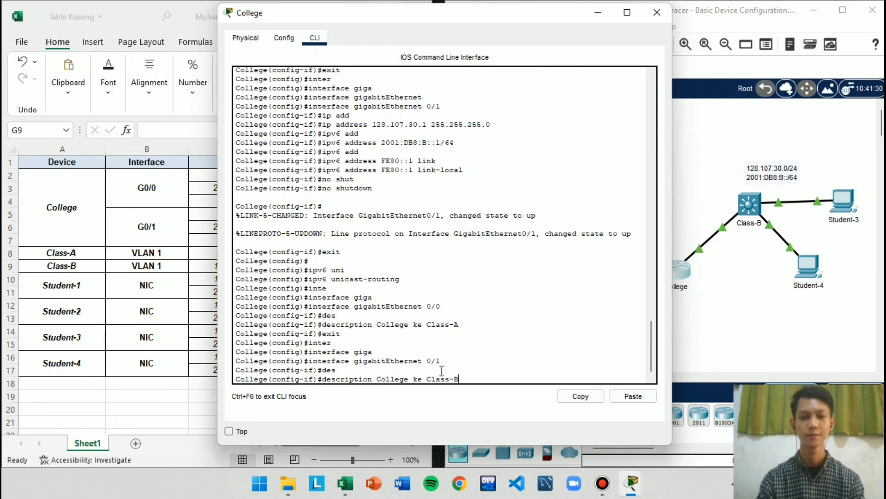
{"action": "key", "text": "Return"}
{"action": "type", "text": "exi"}
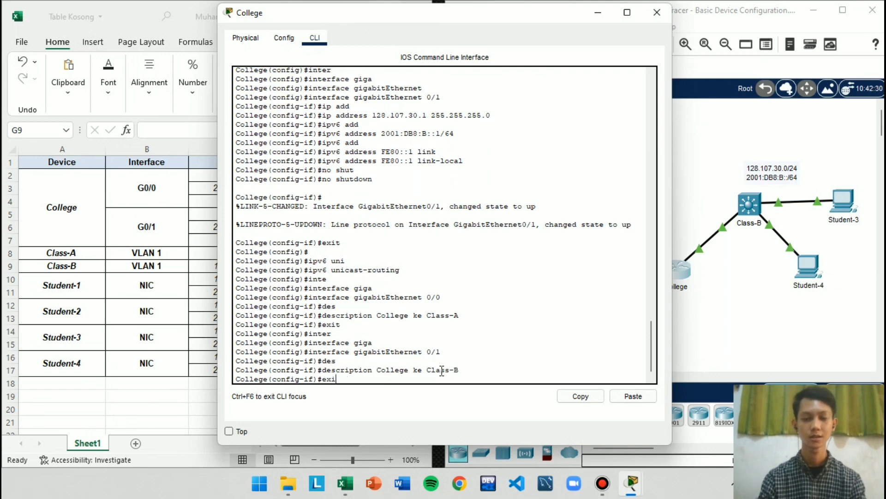
{"action": "type", "text": "t"}
{"action": "key", "text": "Return"}
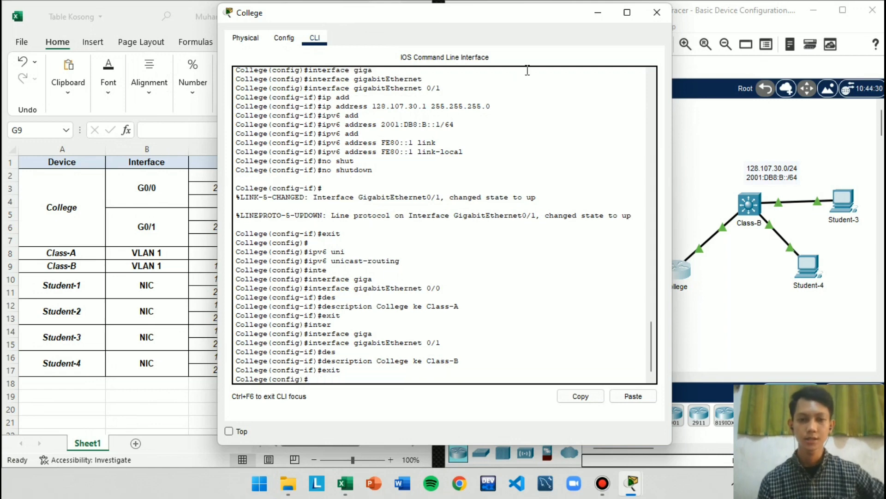
{"action": "left_click", "coordinate": [596, 17]}
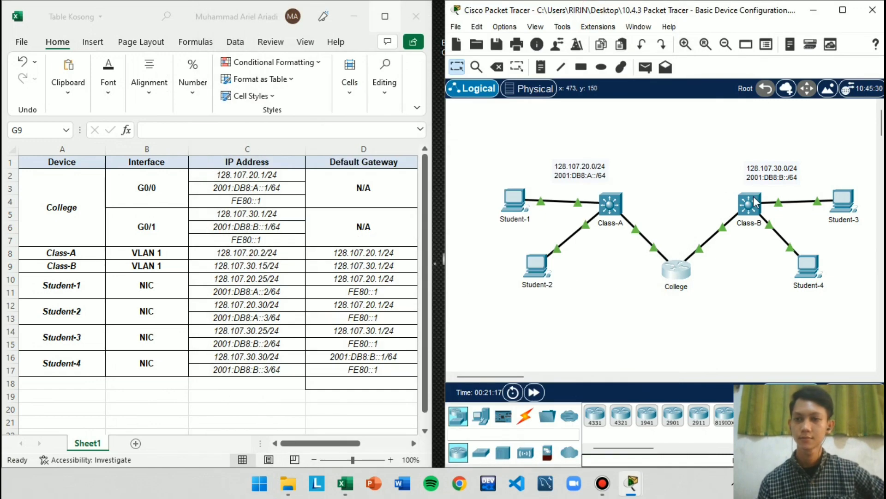
Open the Class-B switch's CLI and enter interface configuration mode for VLAN 1
{"action": "left_click", "coordinate": [750, 203]}
{"action": "left_click", "coordinate": [586, 332]}
{"action": "type", "text": "exit"}
{"action": "key", "text": "Return"}
{"action": "type", "text": "inte"}
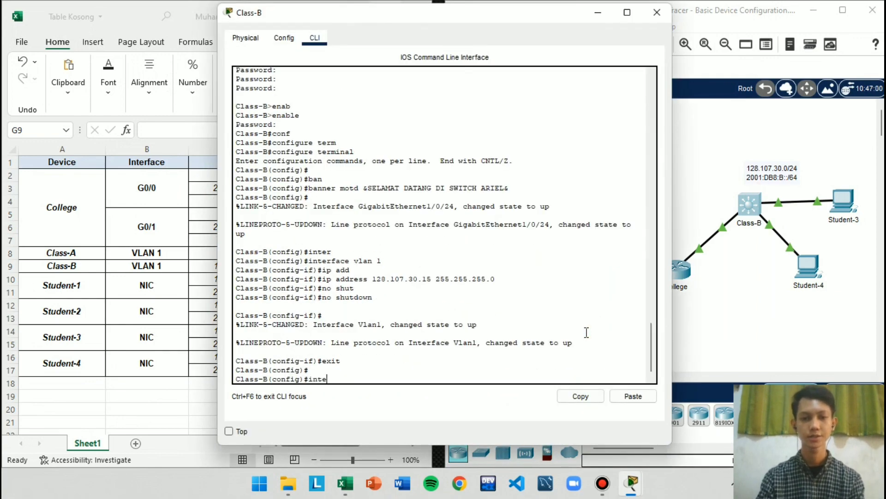
{"action": "key", "text": "Tab"}
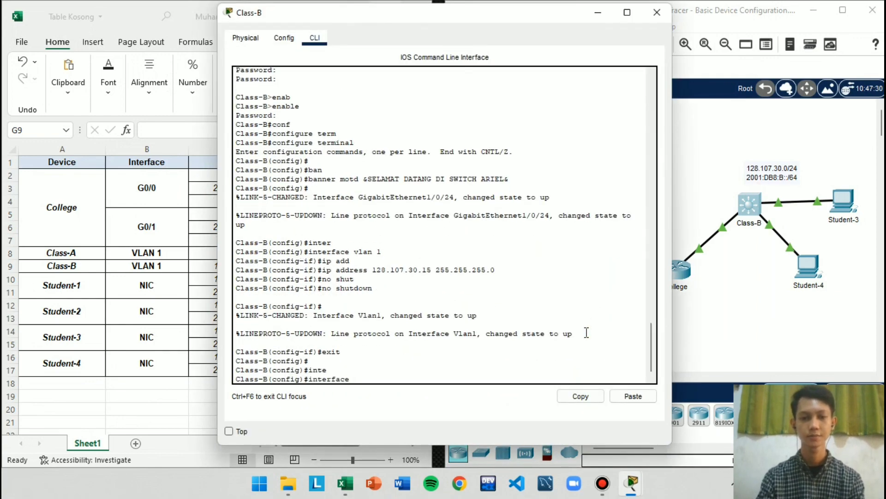
{"action": "type", "text": "vlan"}
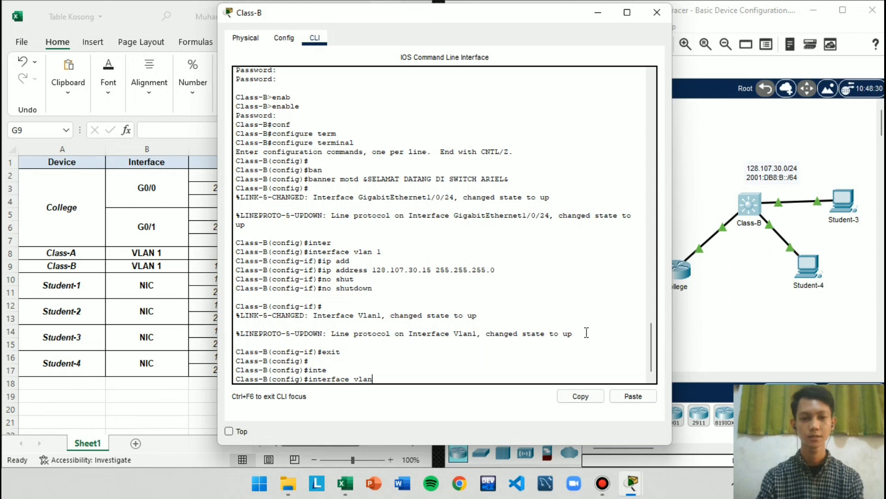
{"action": "type", "text": " 1"}
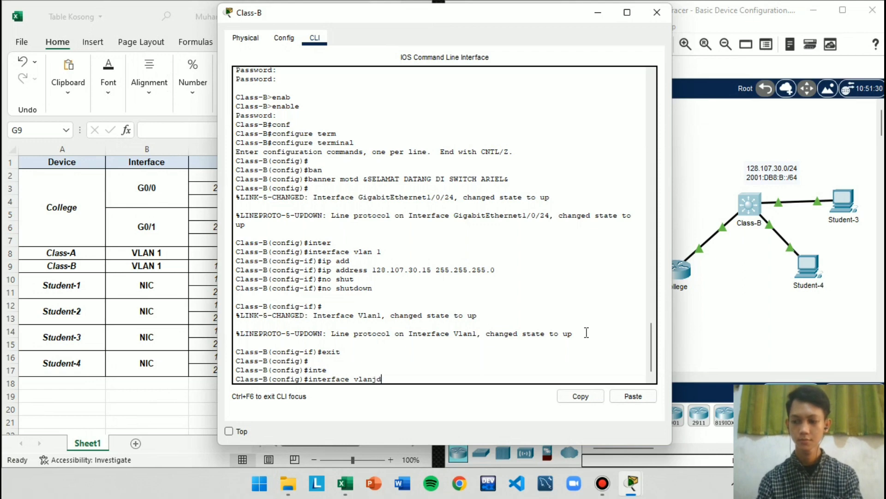
{"action": "key", "text": "BackSpace"}
{"action": "key", "text": "BackSpace"}
{"action": "key", "text": "BackSpace"}
{"action": "type", "text": "lan 1"}
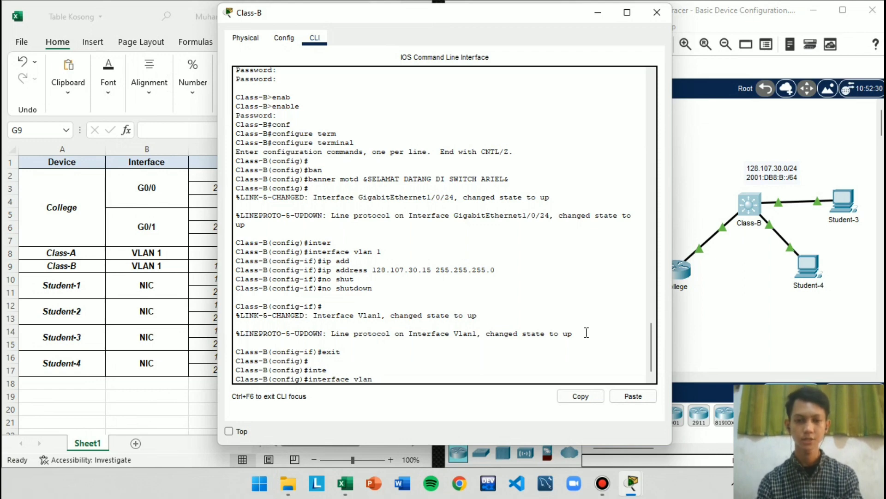
{"action": "key", "text": "Return"}
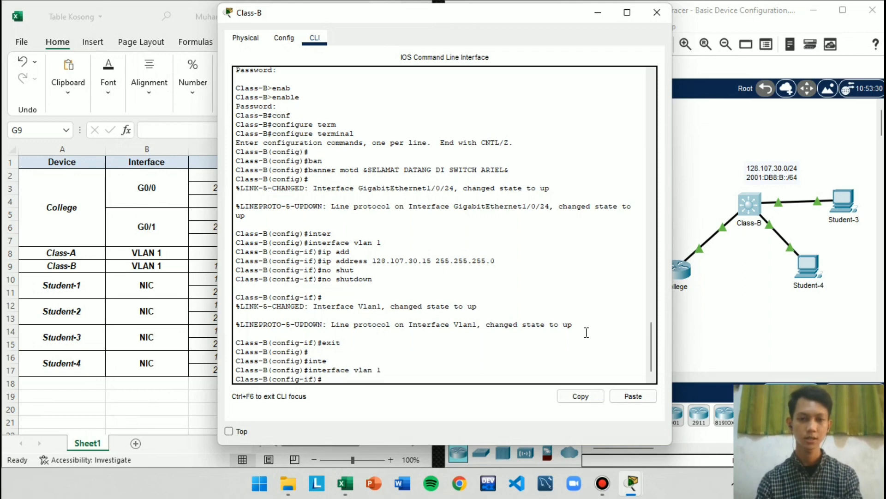
Set Class-B's VLAN 1 interface description to "vlan 1", exit to global configuration mode and minimize the Class-B window
{"action": "type", "text": "des"}
{"action": "key", "text": "Tab"}
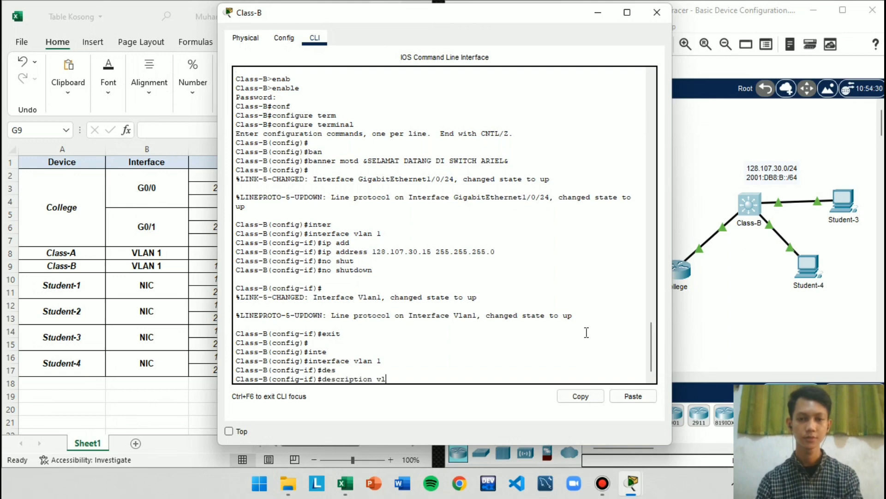
{"action": "type", "text": "vlan 1"}
{"action": "key", "text": "Return"}
{"action": "type", "text": "exit"}
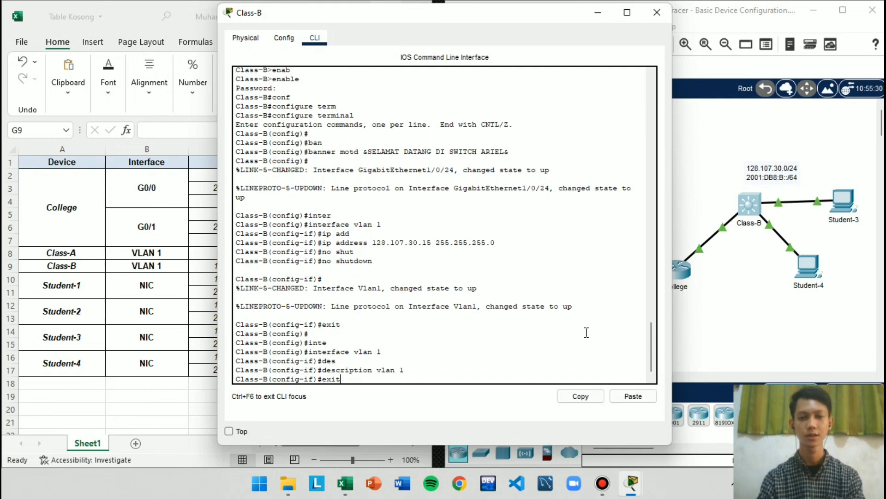
{"action": "key", "text": "Return"}
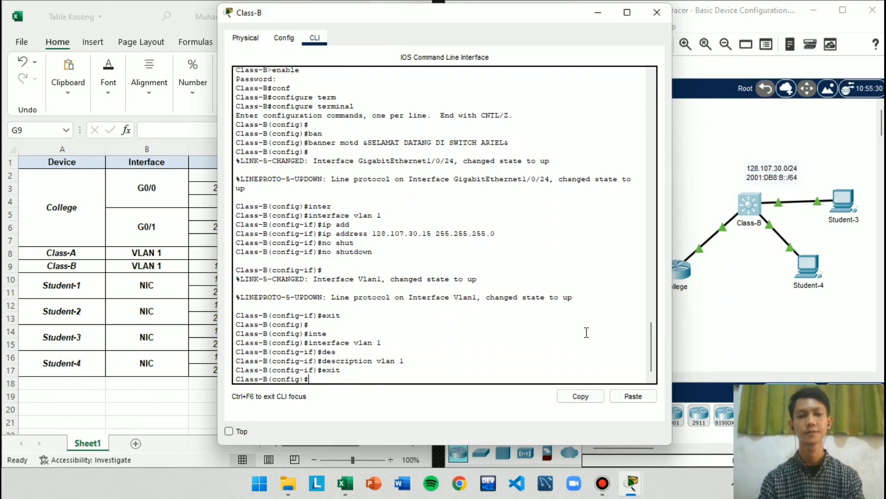
{"action": "left_click", "coordinate": [599, 13]}
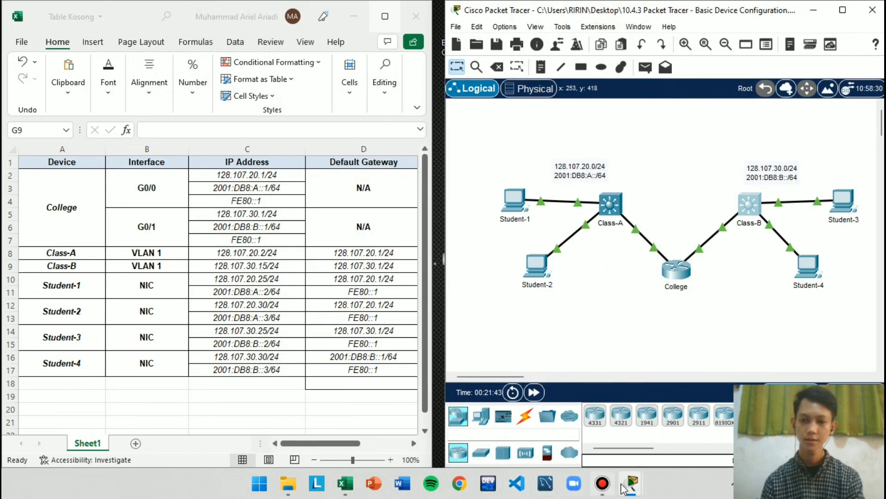
Check the PT Activity requirement on saving the device configurations
{"action": "mouse_move", "coordinate": [632, 484]}
{"action": "left_click", "coordinate": [523, 411]}
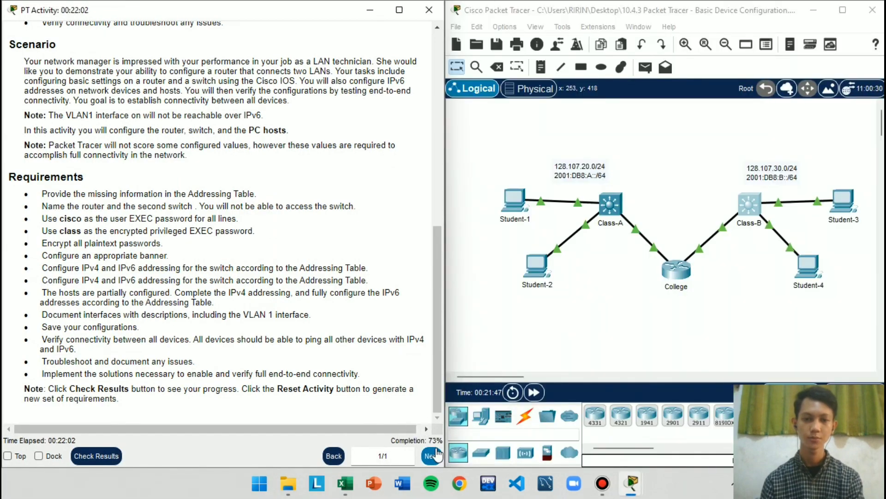
{"action": "left_click_drag", "start_coordinate": [31, 327], "coordinate": [218, 330]}
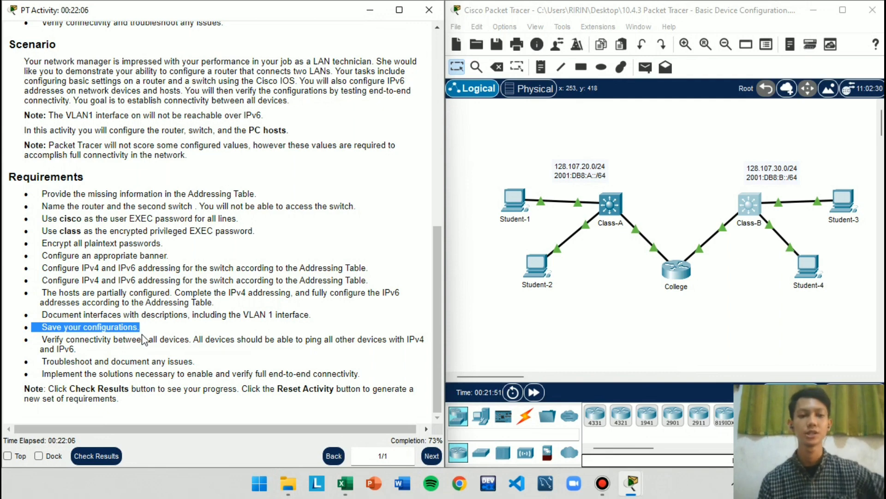
{"action": "left_click", "coordinate": [149, 318]}
{"action": "left_click_drag", "start_coordinate": [51, 323], "coordinate": [252, 336]}
{"action": "left_click", "coordinate": [251, 332]}
Open the College router's CLI beside the activity instructions and exit global configuration mode to privileged EXEC mode
{"action": "left_click", "coordinate": [678, 300]}
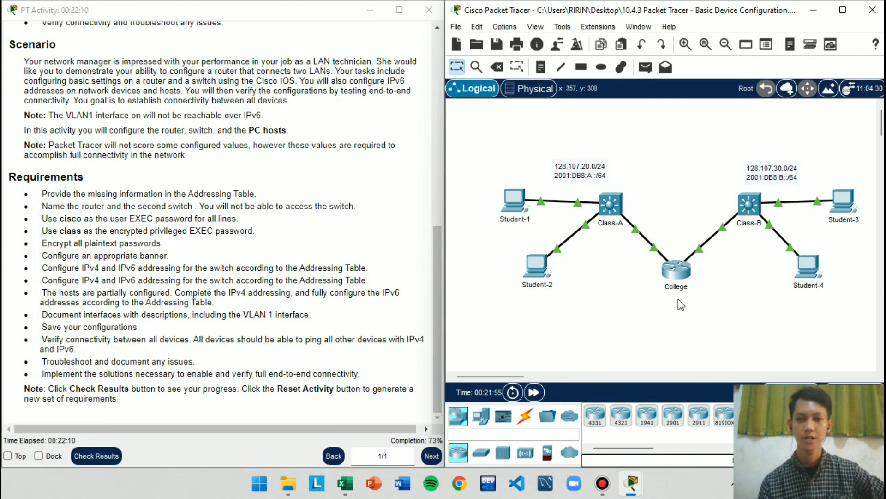
{"action": "left_click", "coordinate": [677, 272]}
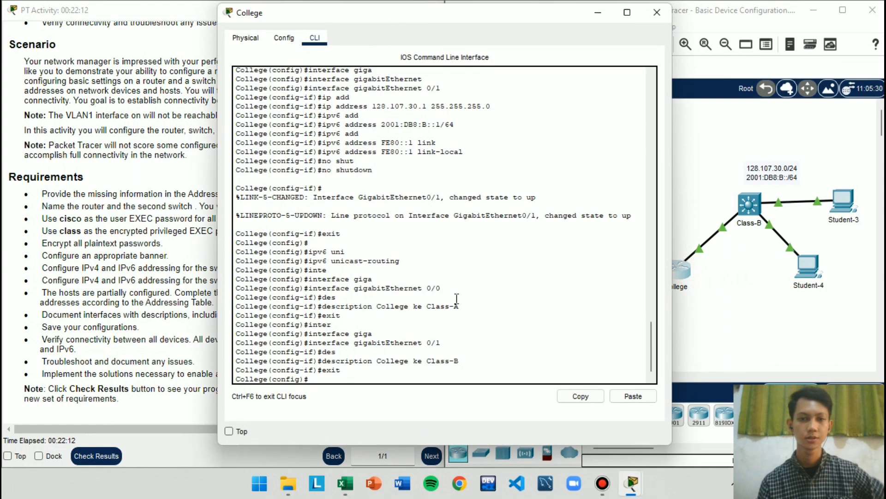
{"action": "key", "text": "super+Right"}
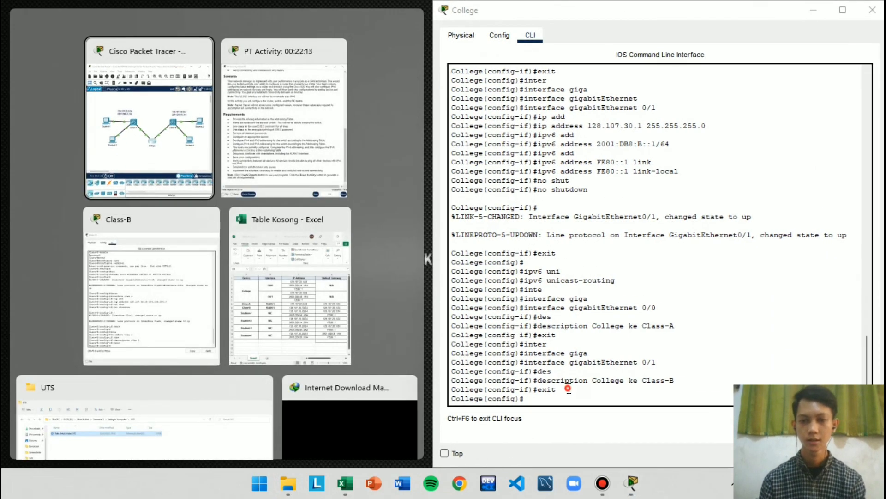
{"action": "left_click", "coordinate": [570, 388]}
{"action": "key", "text": "Return"}
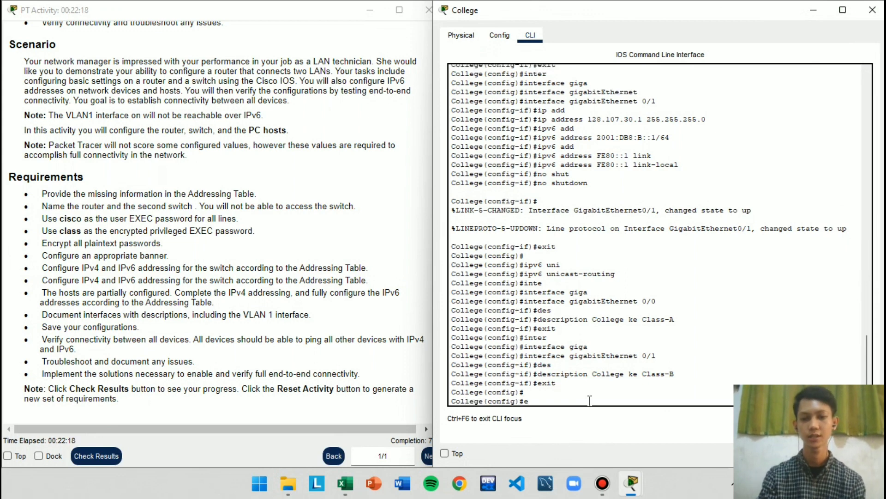
{"action": "key", "text": "Return"}
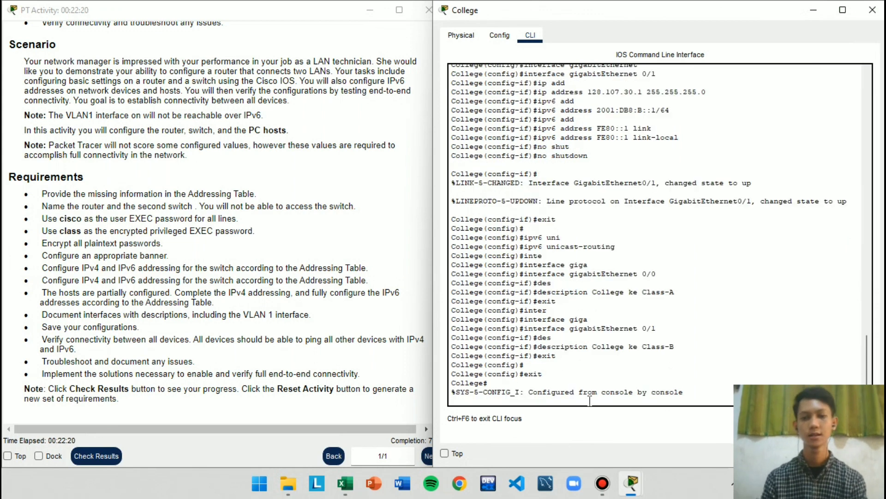
{"action": "key", "text": "Return"}
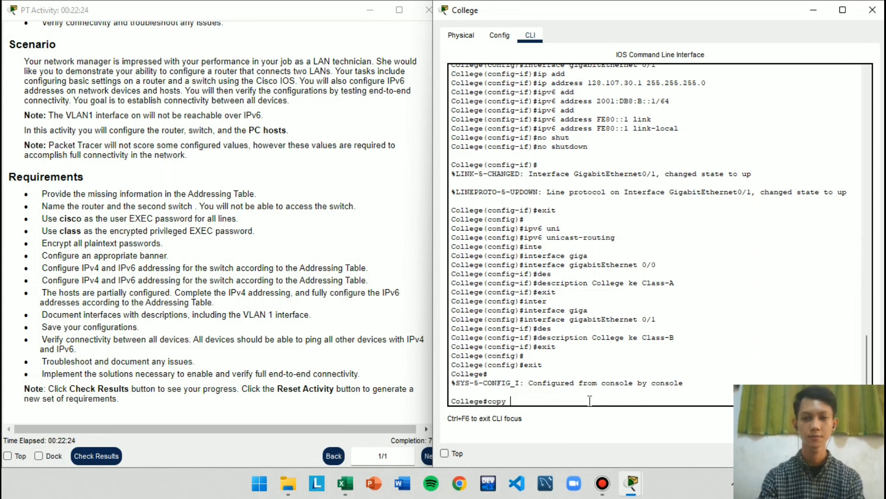
Save College's running configuration to startup-config with the default destination filename and minimize the College window
{"action": "type", "text": "copy run"}
{"action": "key", "text": "Tab"}
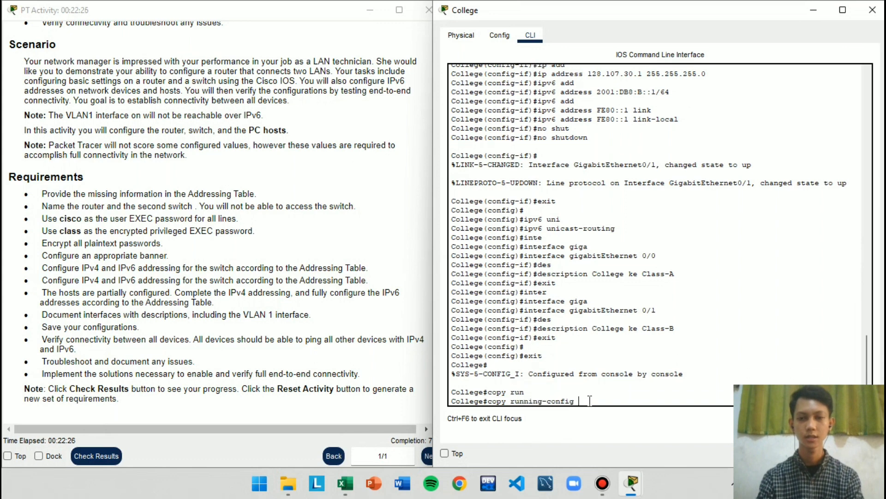
{"action": "type", "text": "star"}
{"action": "key", "text": "Tab"}
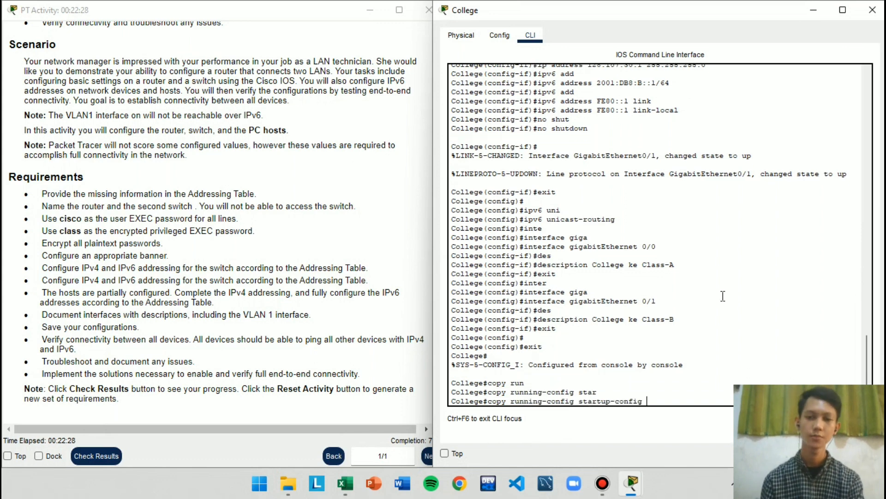
{"action": "key", "text": "Return"}
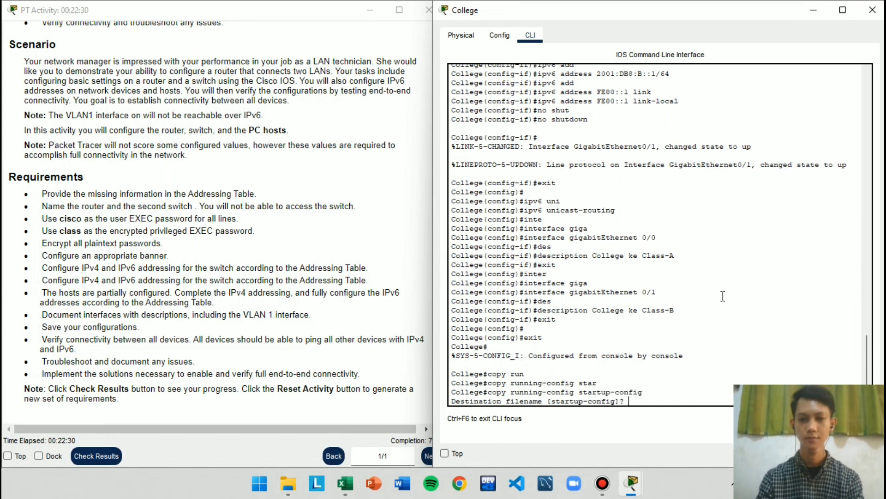
{"action": "key", "text": "Return"}
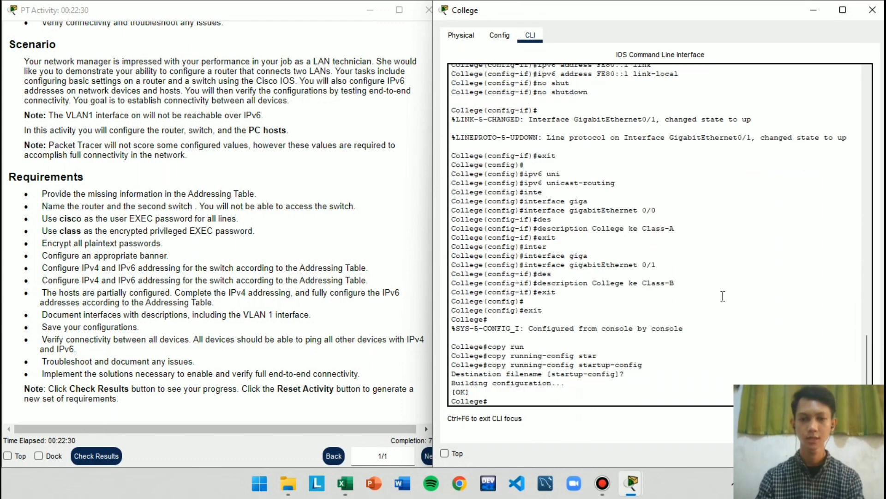
{"action": "left_click", "coordinate": [820, 8]}
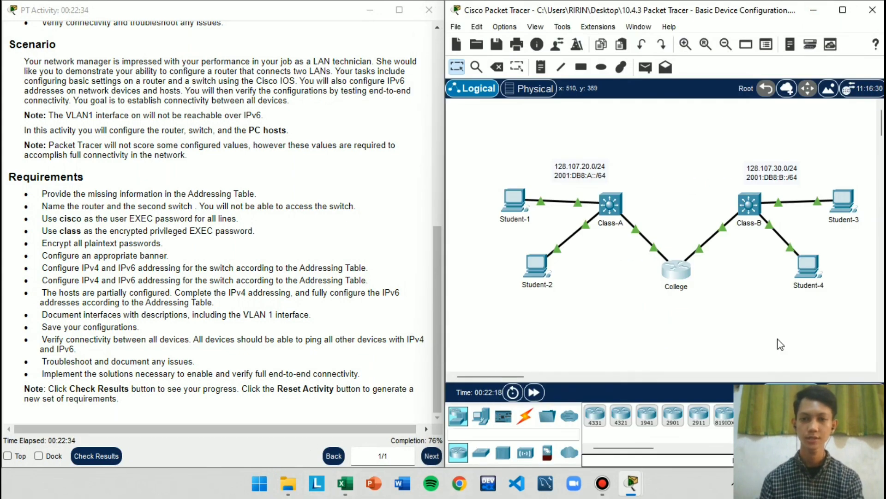
Open the Class-B switch's CLI beside the activity instructions and exit global configuration mode to privileged EXEC mode
{"action": "left_click", "coordinate": [748, 205]}
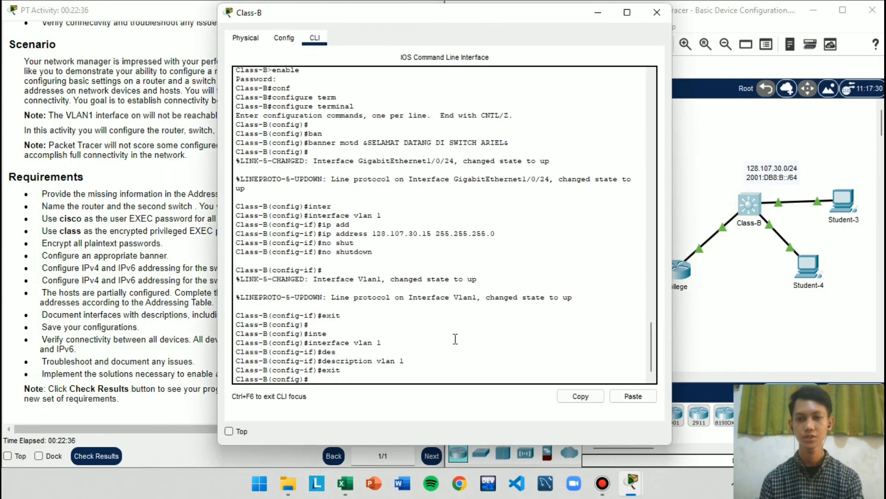
{"action": "key", "text": "super+Left"}
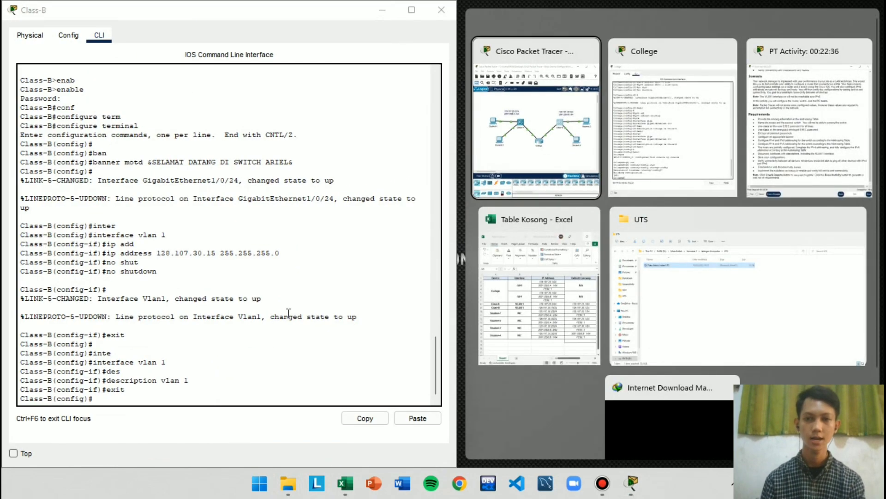
{"action": "left_click", "coordinate": [280, 268]}
{"action": "key", "text": "super+Right"}
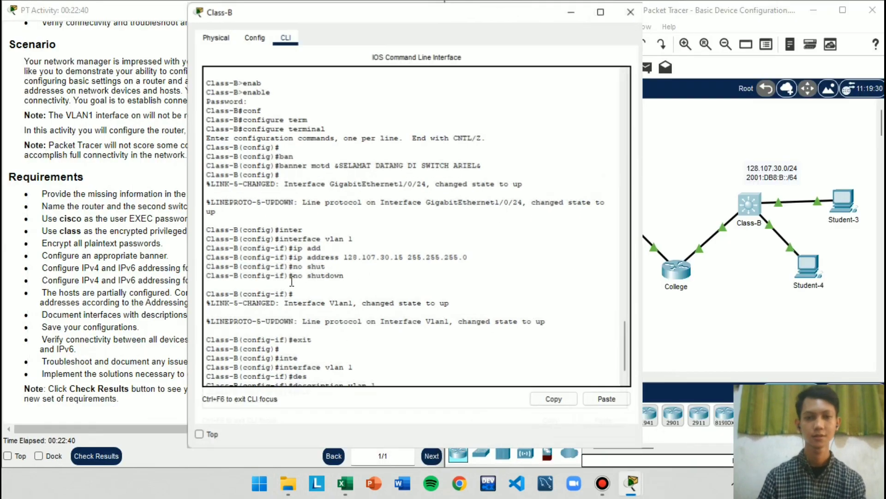
{"action": "key", "text": "super+Right"}
{"action": "left_click", "coordinate": [540, 380]}
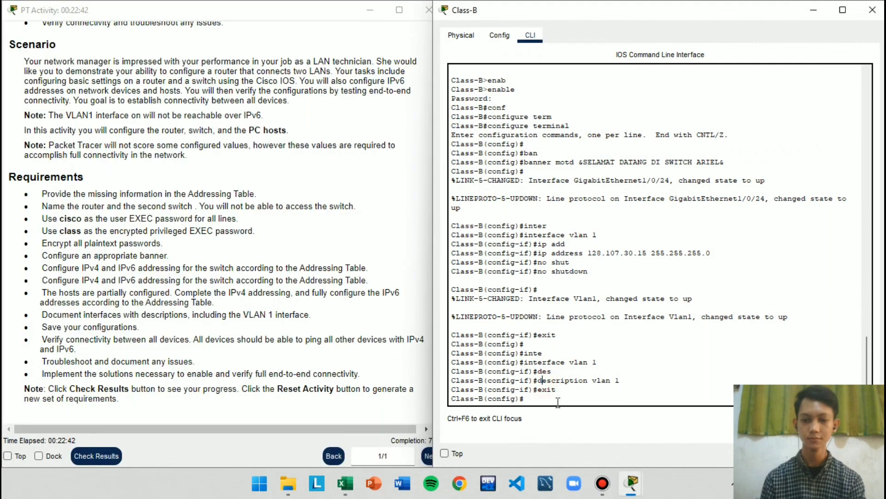
{"action": "key", "text": "Return"}
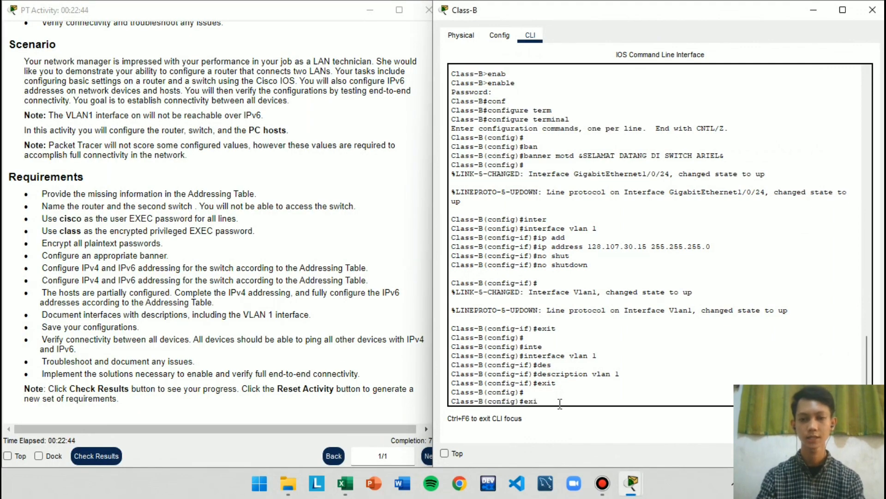
{"action": "key", "text": "Return"}
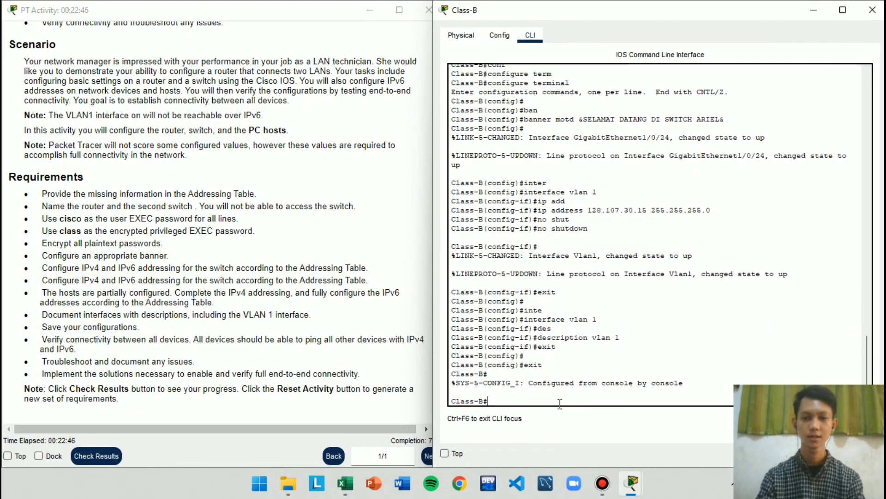
Save Class-B's running configuration to startup-config with the default destination filename and minimize the Class-B window
{"action": "type", "text": "copy run"}
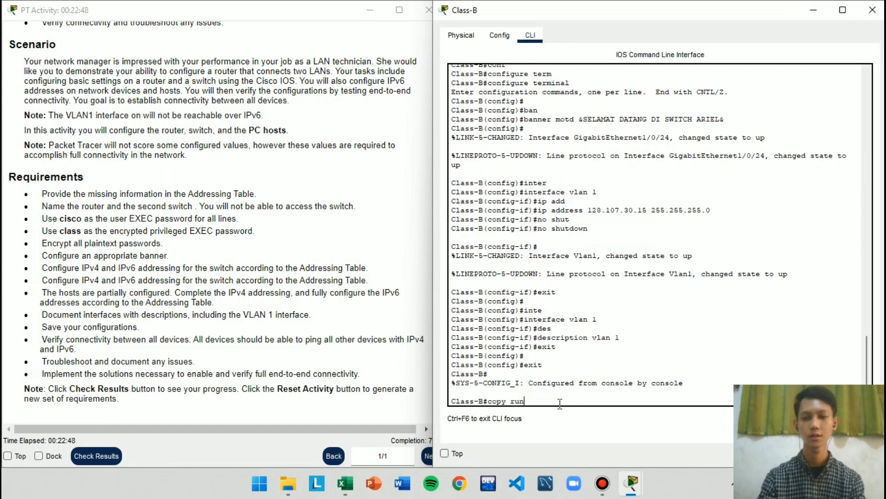
{"action": "key", "text": "Tab"}
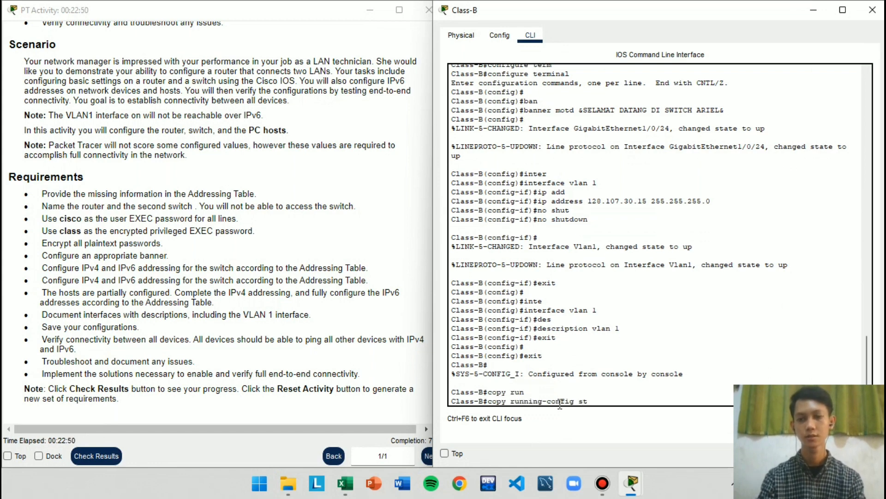
{"action": "type", "text": "sta"}
{"action": "key", "text": "Tab"}
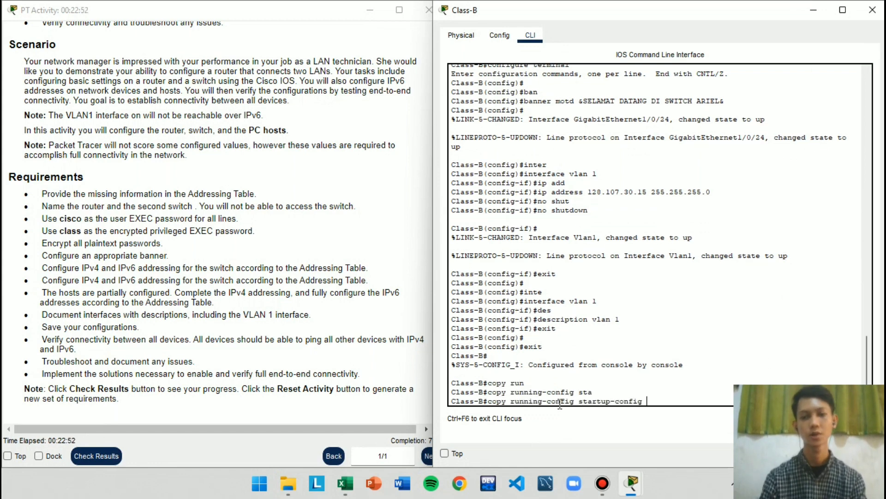
{"action": "key", "text": "Return"}
{"action": "key", "text": "Return"}
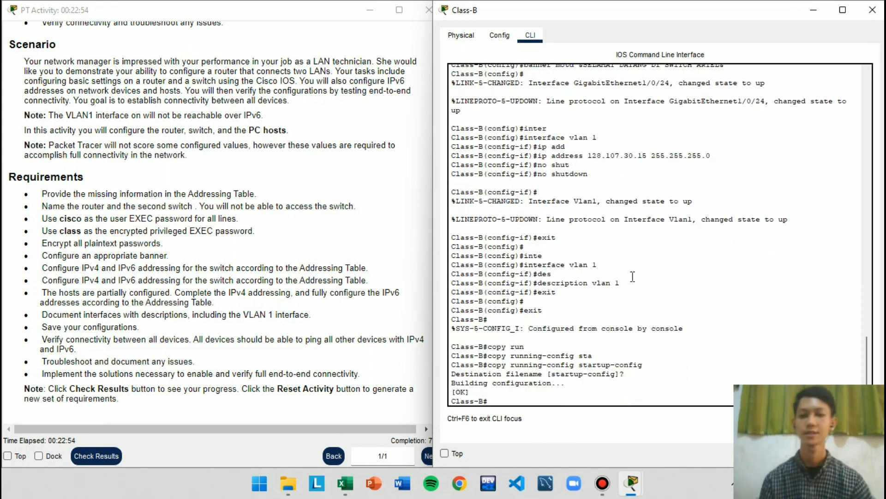
{"action": "left_click", "coordinate": [817, 9]}
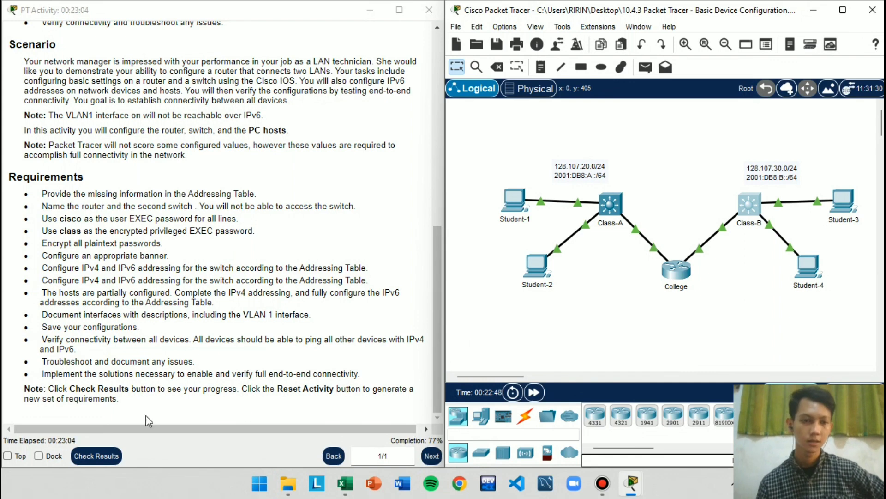
Open Student-1's IP Configuration and place it side by side with the Table Kosong addressing table in Excel
{"action": "left_click", "coordinate": [514, 206]}
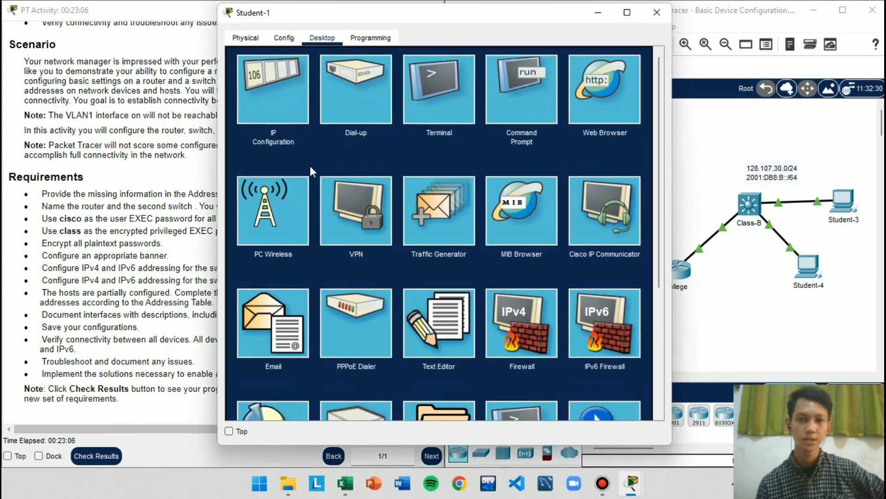
{"action": "left_click", "coordinate": [280, 82]}
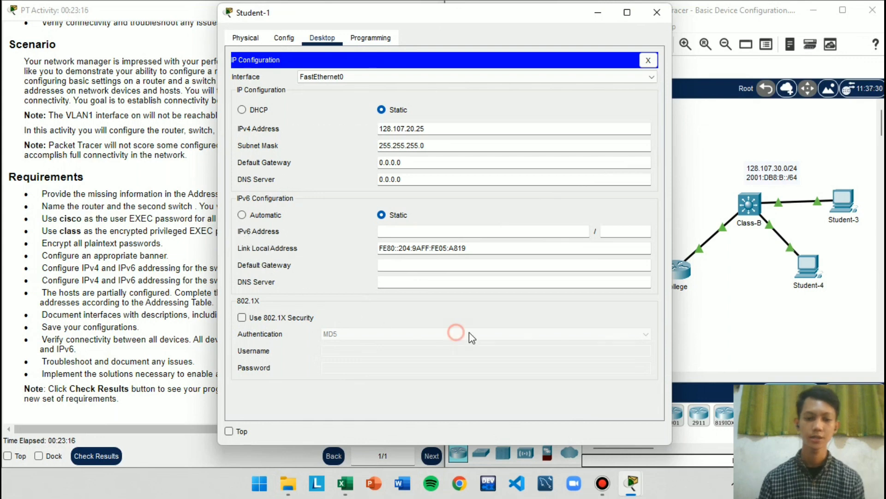
{"action": "key", "text": "super+Right"}
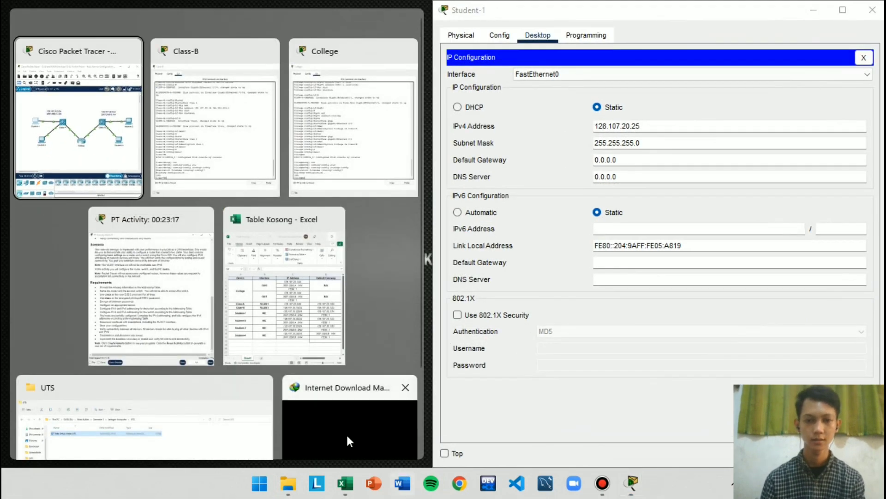
{"action": "left_click", "coordinate": [233, 293]}
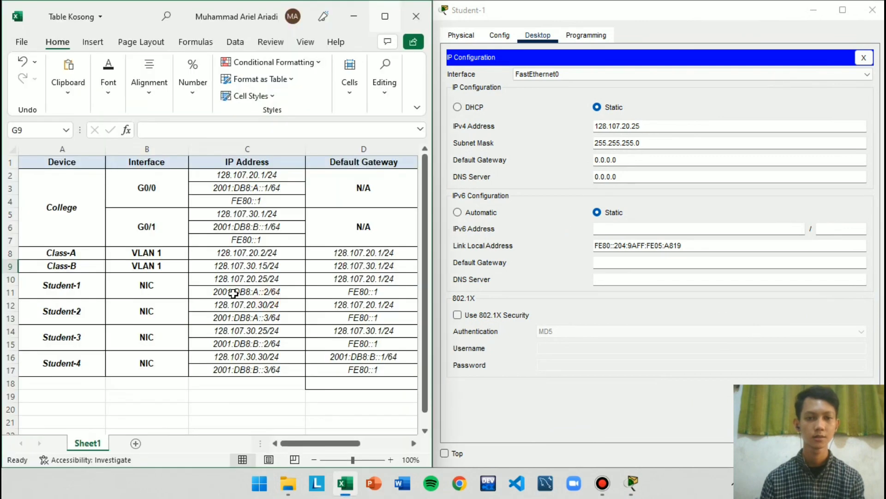
Copy Student-1's IPv4 default gateway from the Excel table into its IP Configuration, without the prefix length, as 128.107.20.1
{"action": "left_click", "coordinate": [228, 255]}
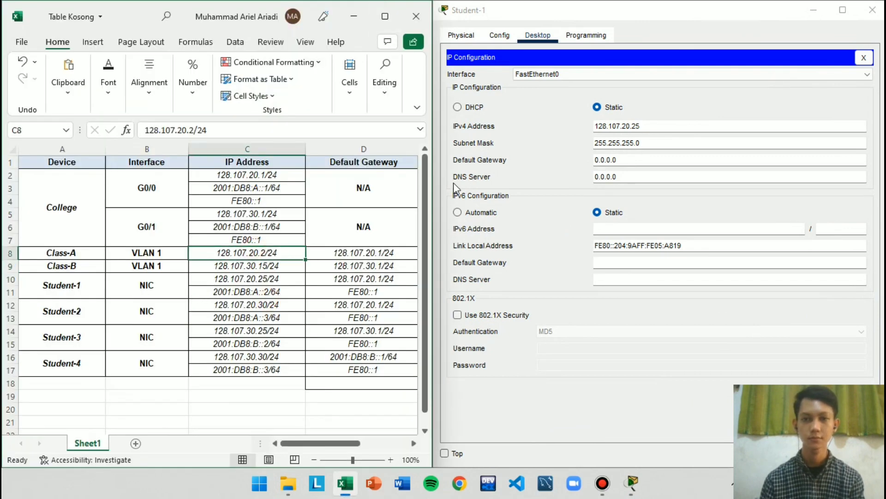
{"action": "left_click", "coordinate": [347, 253]}
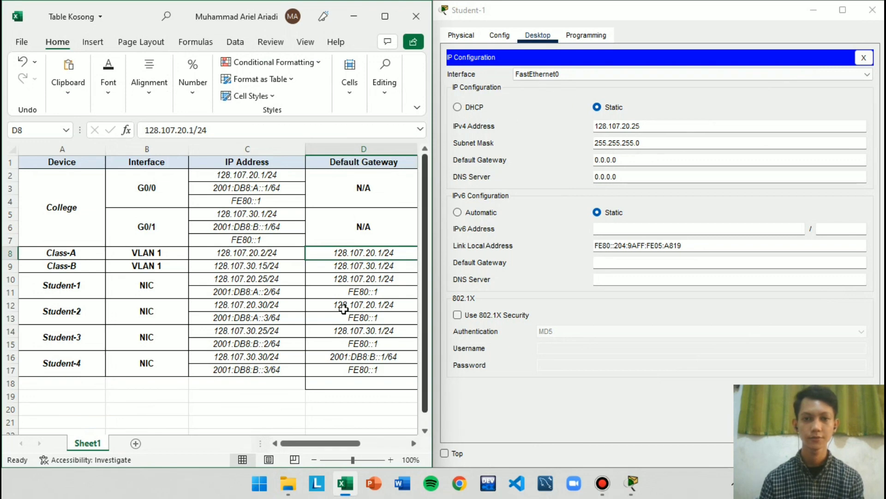
{"action": "key", "text": "ctrl+c"}
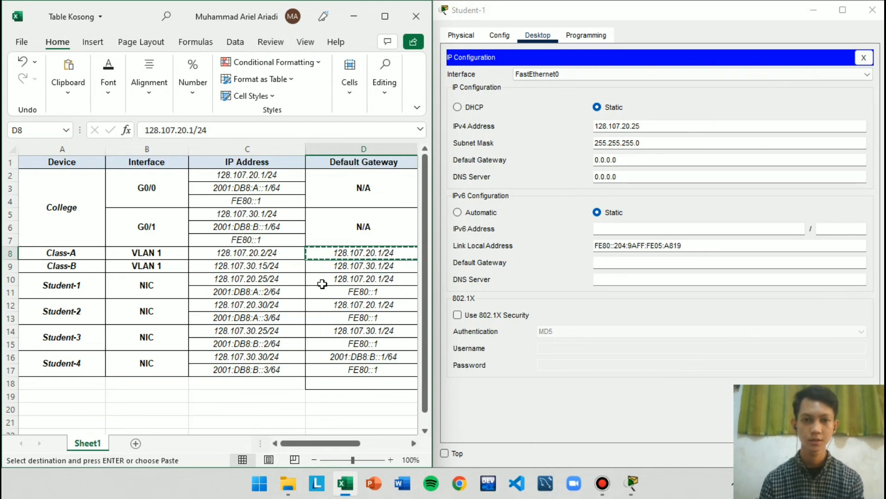
{"action": "left_click", "coordinate": [380, 292]}
{"action": "left_click", "coordinate": [382, 280]}
{"action": "key", "text": "ctrl+c"}
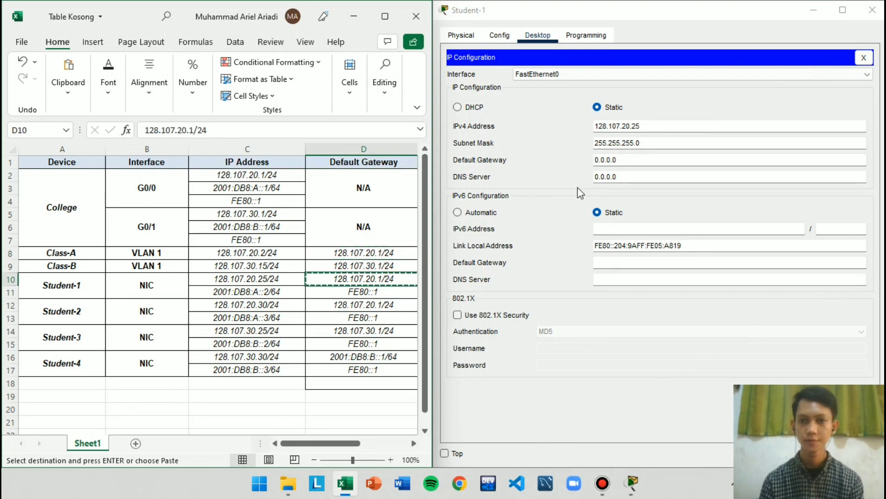
{"action": "left_click_drag", "start_coordinate": [656, 159], "coordinate": [590, 137]}
{"action": "key", "text": "ctrl+v"}
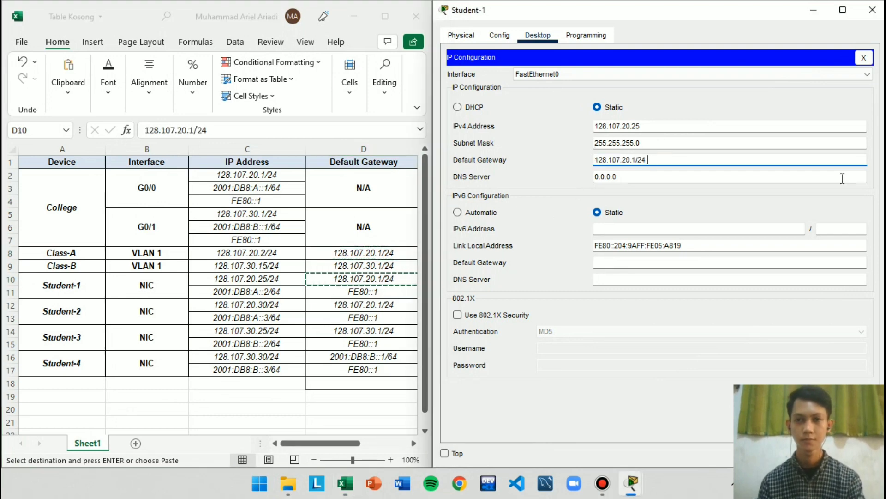
{"action": "key", "text": "BackSpace"}
{"action": "key", "text": "BackSpace"}
{"action": "key", "text": "BackSpace"}
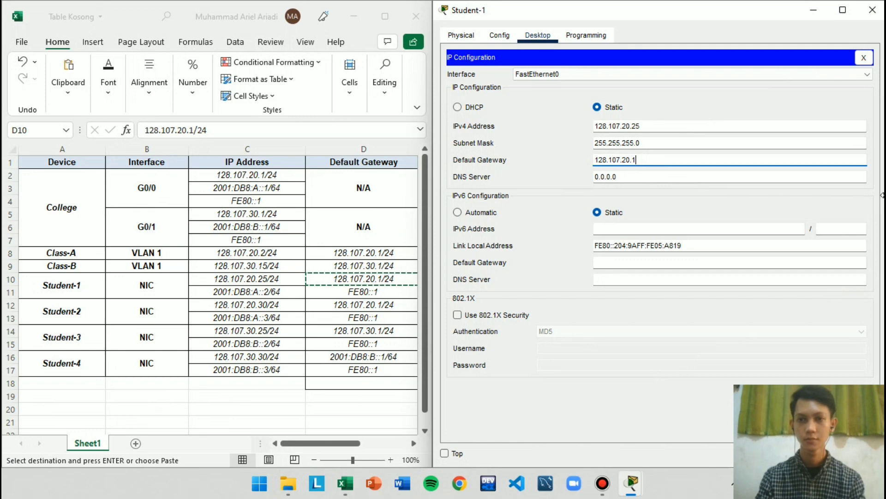
{"action": "left_click", "coordinate": [750, 276]}
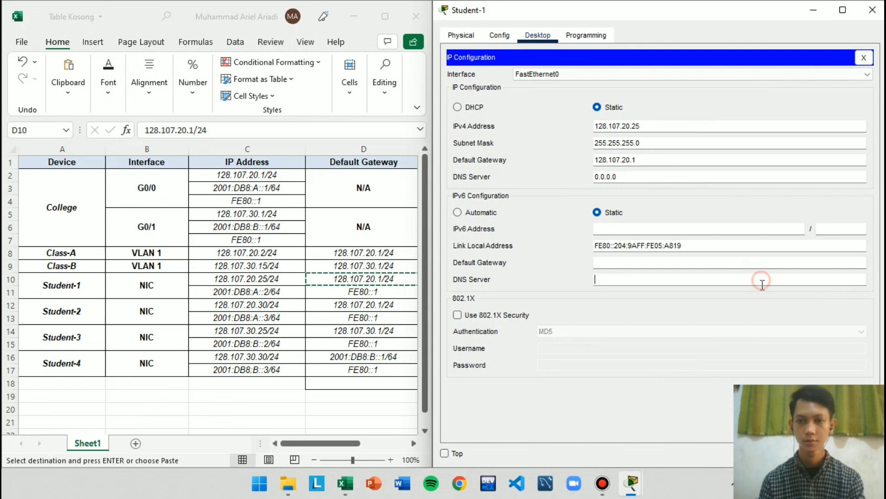
Check the completion progress in the PT Activity window, then minimize it to return to the Excel addressing table
{"action": "left_click", "coordinate": [630, 483]}
{"action": "left_click", "coordinate": [480, 418]}
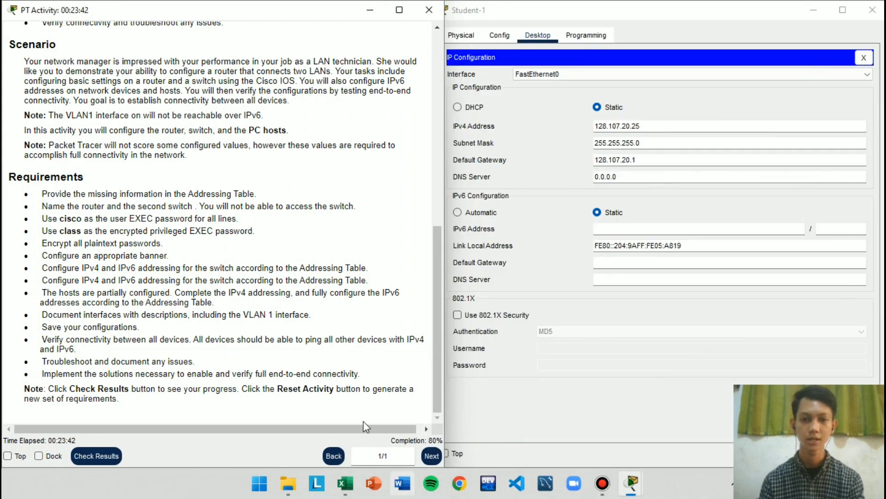
{"action": "left_click", "coordinate": [369, 13]}
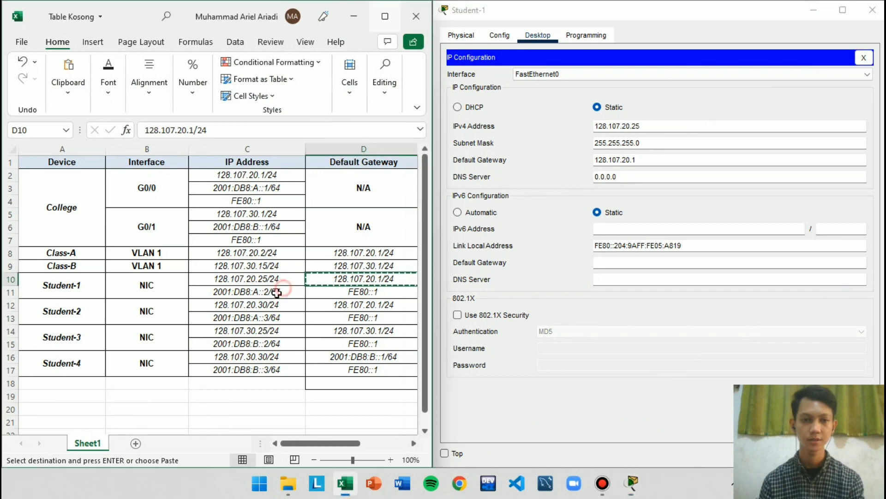
Set Student-1's IPv6 address to 2001:DB8:A::2/64 from the Excel table with IPv6 default gateway FE80::1, and close its window
{"action": "left_click", "coordinate": [261, 292]}
{"action": "key", "text": "ctrl+c"}
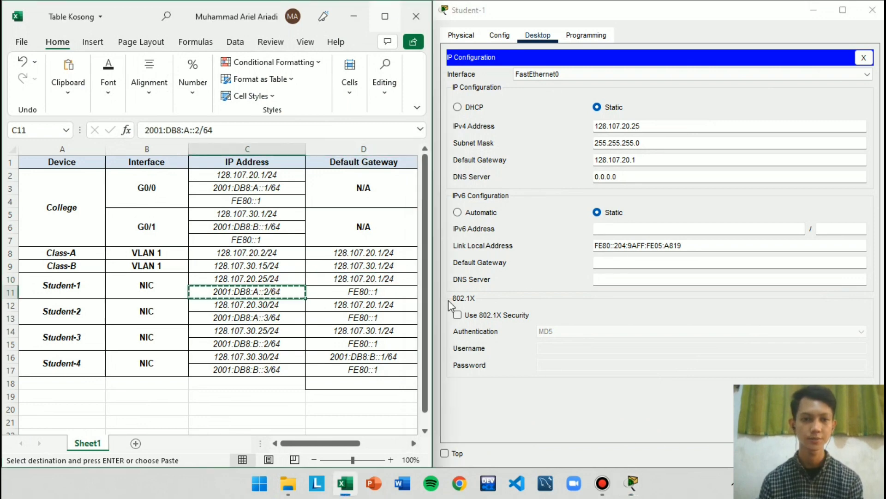
{"action": "left_click", "coordinate": [646, 227]}
{"action": "key", "text": "ctrl+v"}
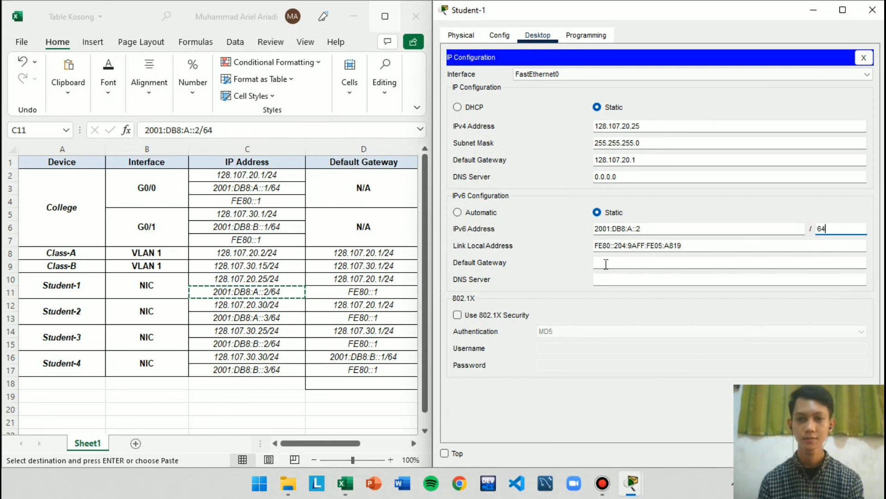
{"action": "left_click", "coordinate": [629, 262]}
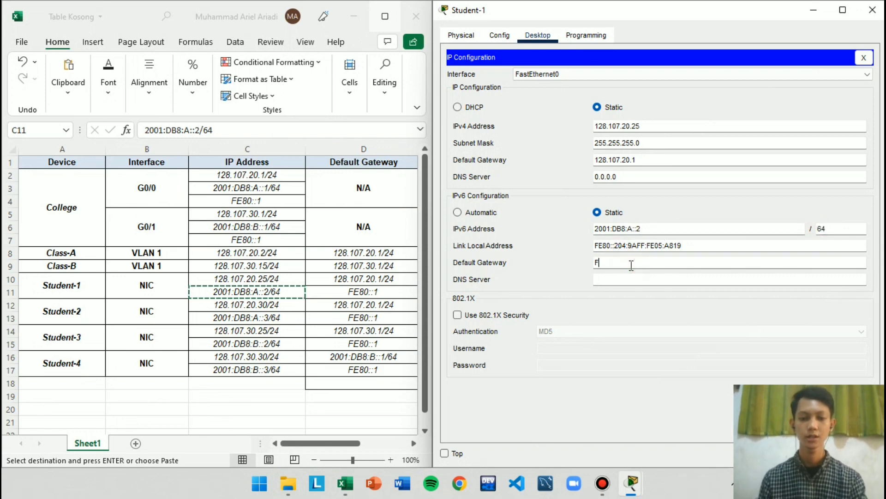
{"action": "type", "text": "FE80::"}
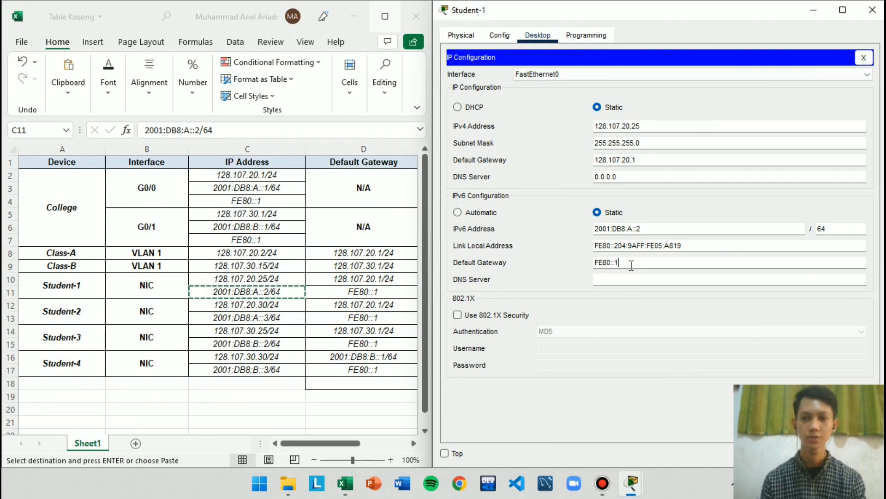
{"action": "type", "text": "1"}
{"action": "left_click", "coordinate": [872, 10]}
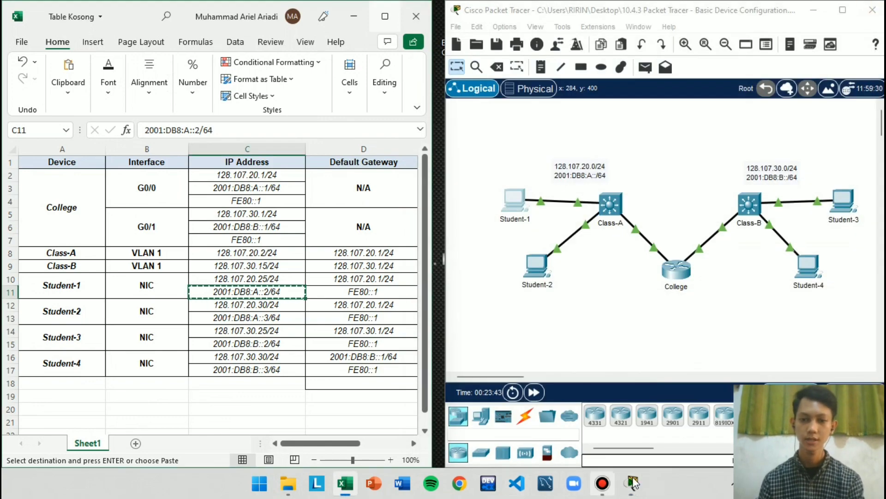
Check the completion progress in the PT Activity window and minimize it again
{"action": "mouse_move", "coordinate": [633, 482]}
{"action": "left_click", "coordinate": [616, 415]}
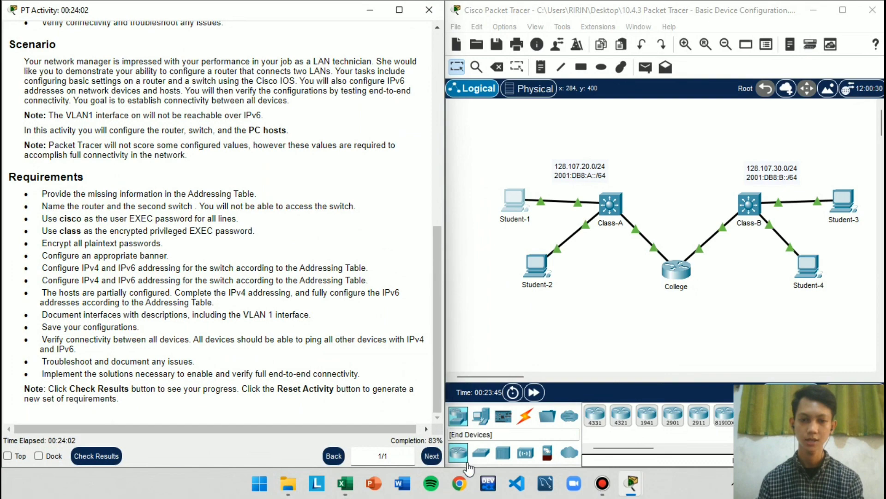
{"action": "left_click", "coordinate": [369, 14]}
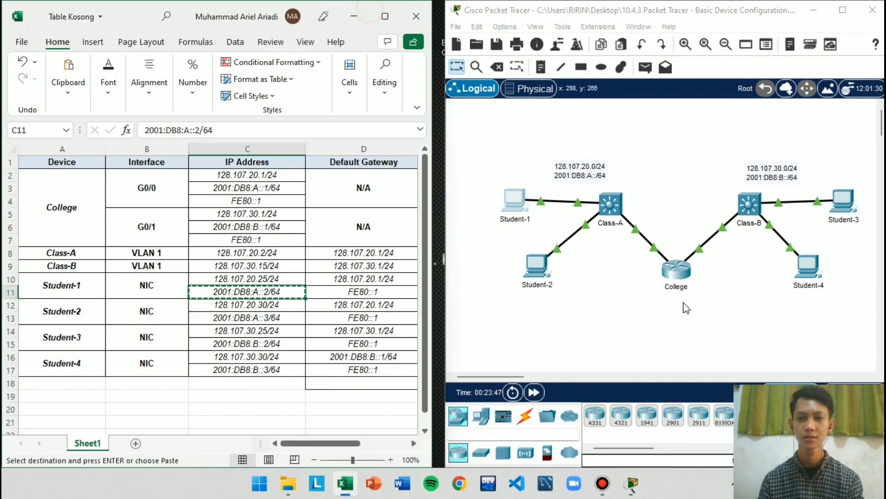
Open Student-2's IP Configuration beside the Excel table and set its IPv4 default gateway to 128.107.20.1, without the prefix length
{"action": "left_click", "coordinate": [536, 266]}
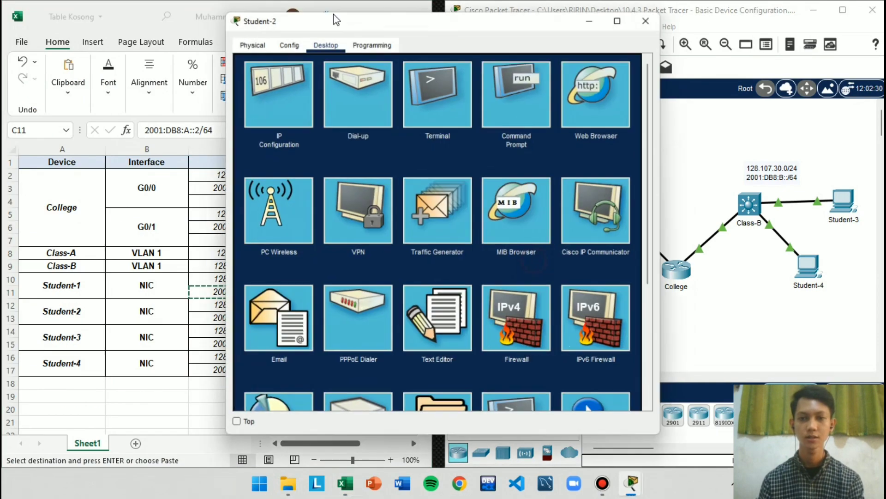
{"action": "left_click", "coordinate": [279, 87]}
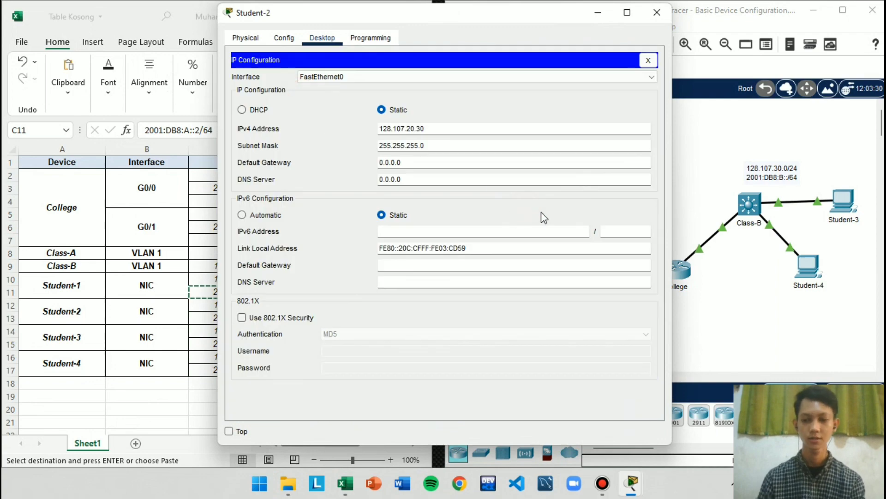
{"action": "key", "text": "super+Right"}
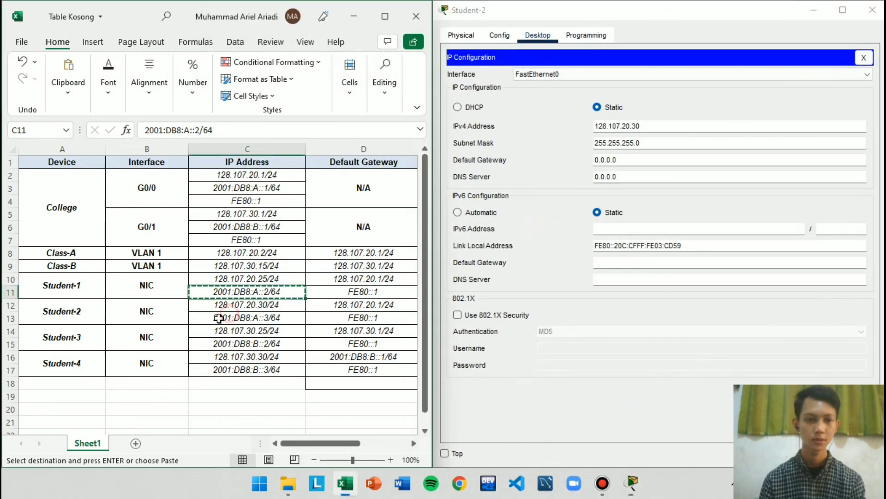
{"action": "left_click", "coordinate": [335, 305]}
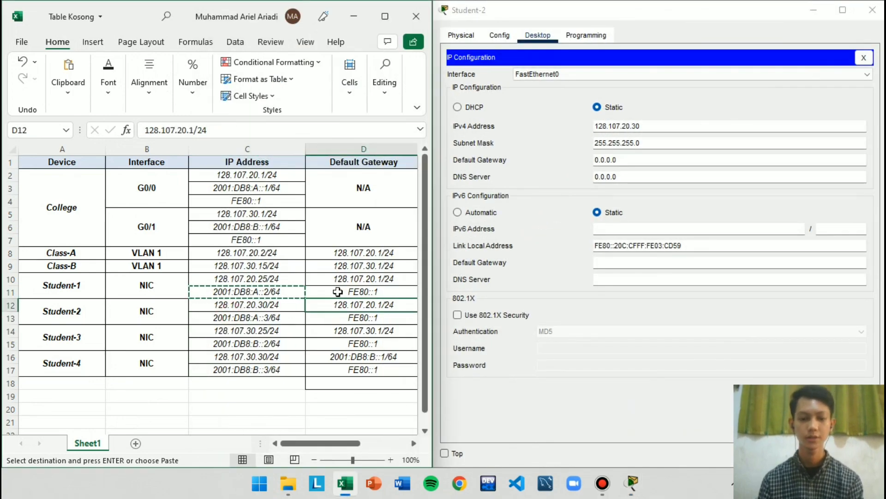
{"action": "key", "text": "ctrl+c"}
{"action": "triple_click", "coordinate": [640, 159]}
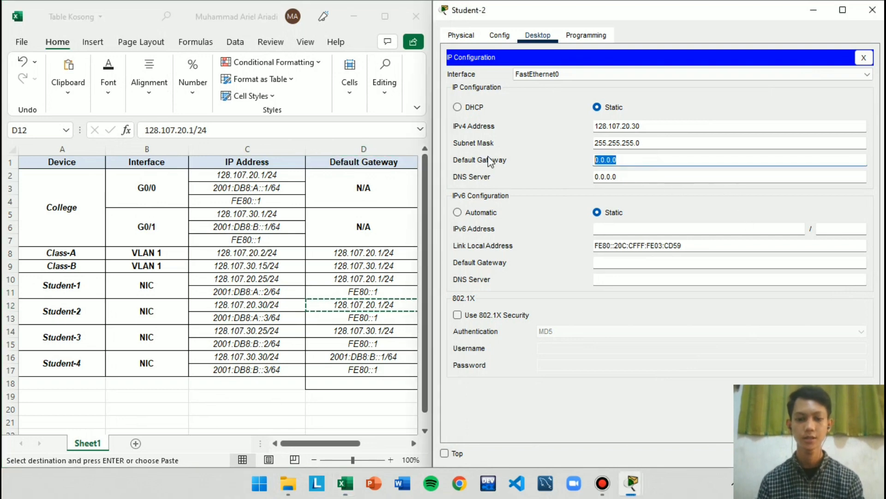
{"action": "key", "text": "ctrl+v"}
{"action": "key", "text": "BackSpace"}
{"action": "key", "text": "BackSpace"}
{"action": "key", "text": "BackSpace"}
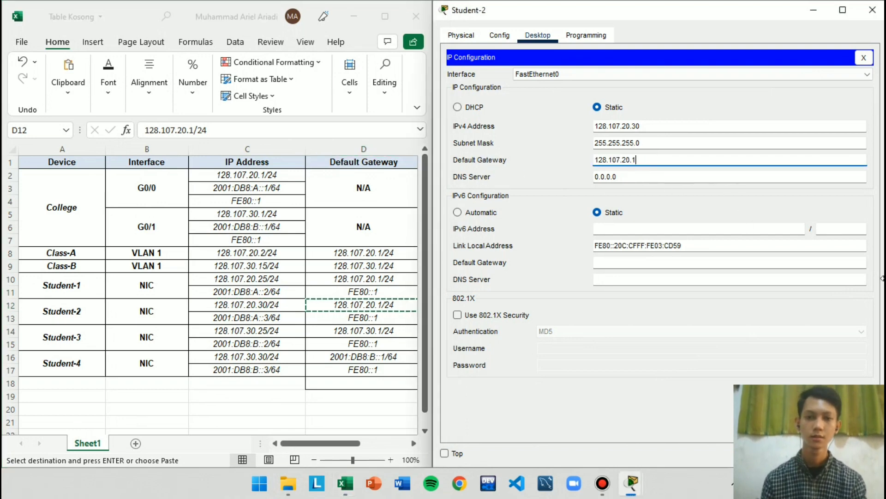
Set Student-2's IPv6 address to 2001:DB8:A::3/64 from the Excel table with IPv6 default gateway FE80::1, and close its window
{"action": "left_click", "coordinate": [256, 318]}
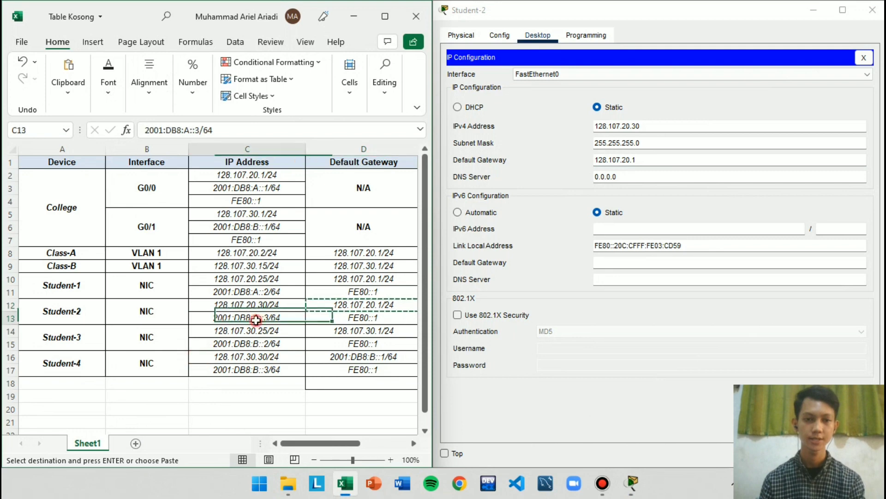
{"action": "key", "text": "ctrl+c"}
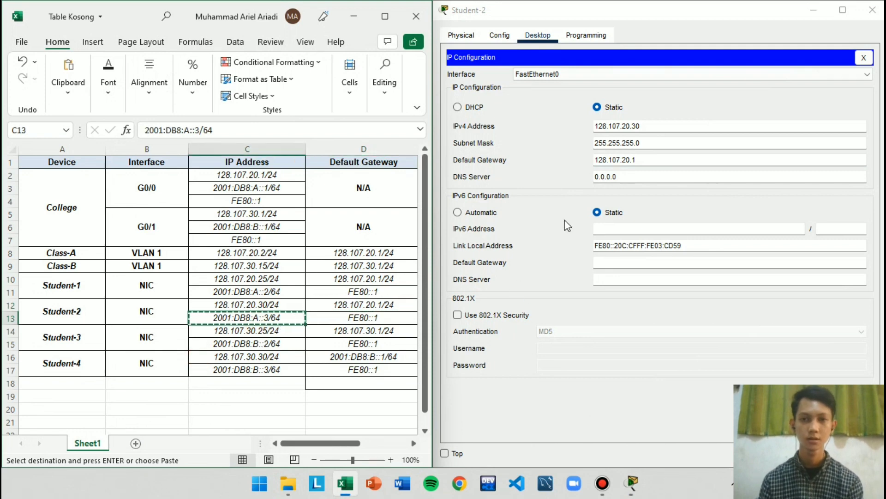
{"action": "left_click", "coordinate": [643, 229]}
{"action": "key", "text": "ctrl+v"}
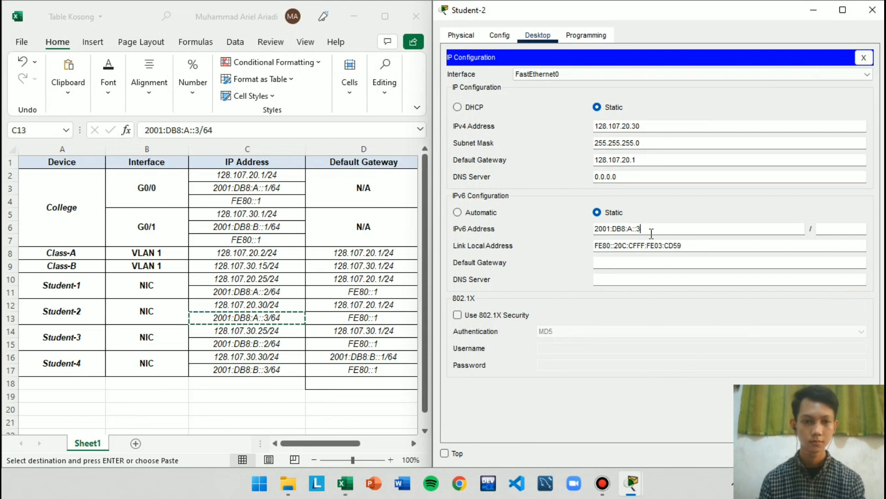
{"action": "left_click", "coordinate": [847, 224]}
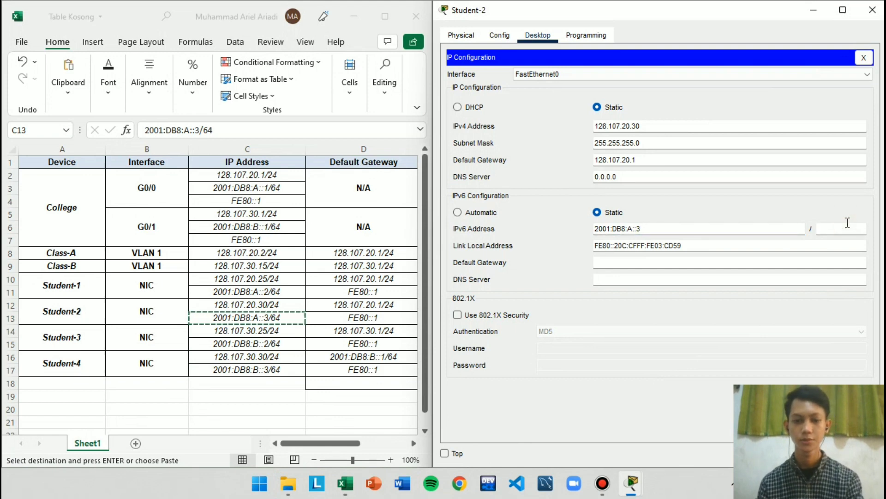
{"action": "type", "text": "64"}
{"action": "left_click", "coordinate": [608, 263]}
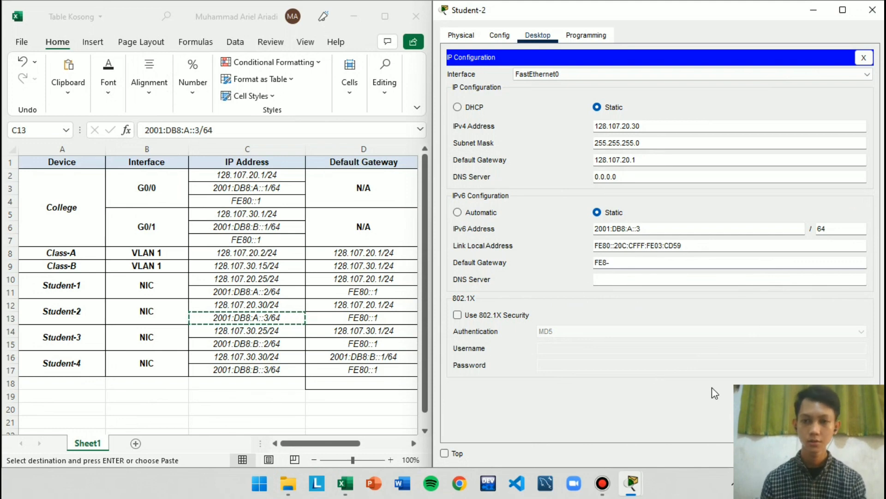
{"action": "type", "text": "FE80::1"}
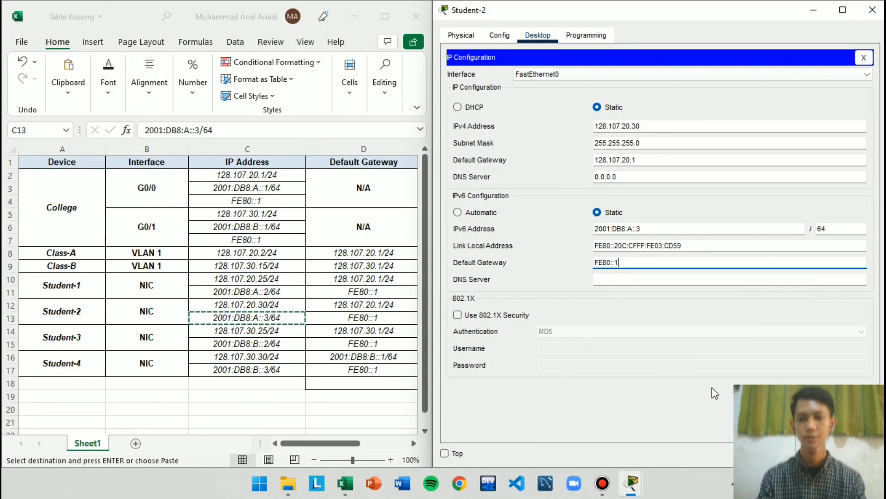
{"action": "left_click", "coordinate": [760, 178]}
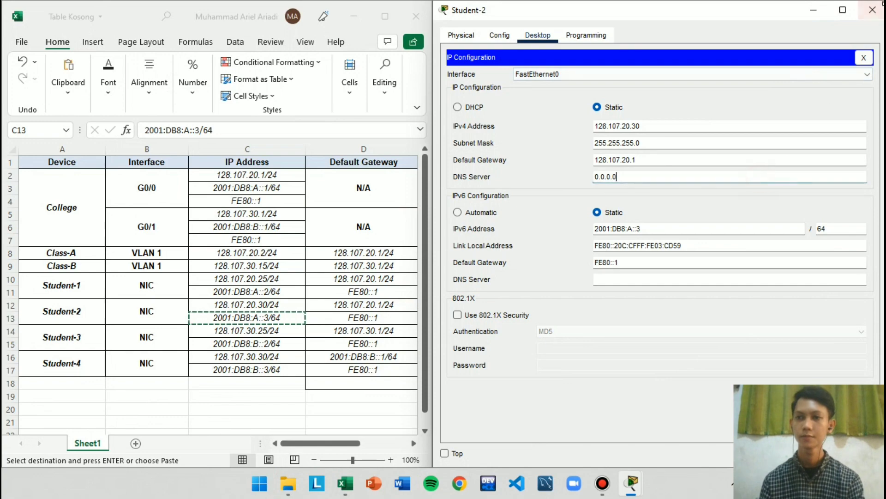
{"action": "left_click", "coordinate": [872, 10]}
{"action": "left_click", "coordinate": [656, 305]}
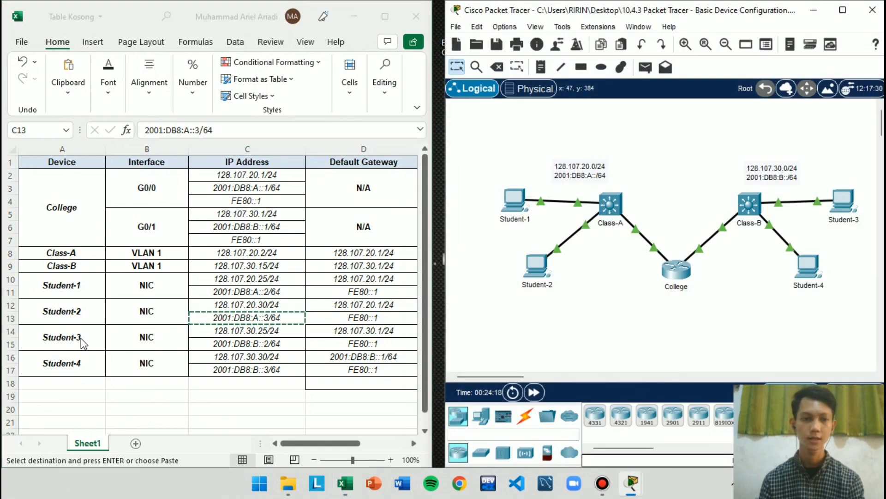
Open Student-3's IP Configuration beside the Excel table and set its IPv4 default gateway to 128.107.30.1, without the prefix length
{"action": "left_click", "coordinate": [850, 190]}
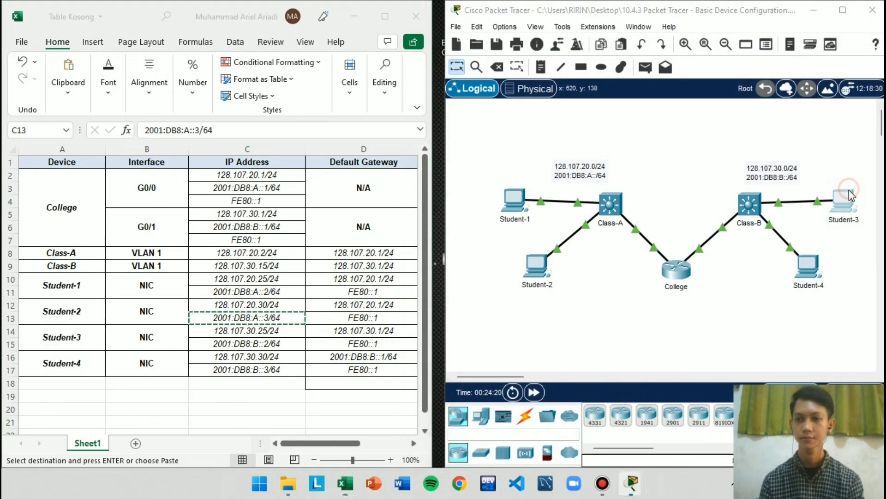
{"action": "left_click", "coordinate": [286, 83]}
{"action": "key", "text": "super+Right"}
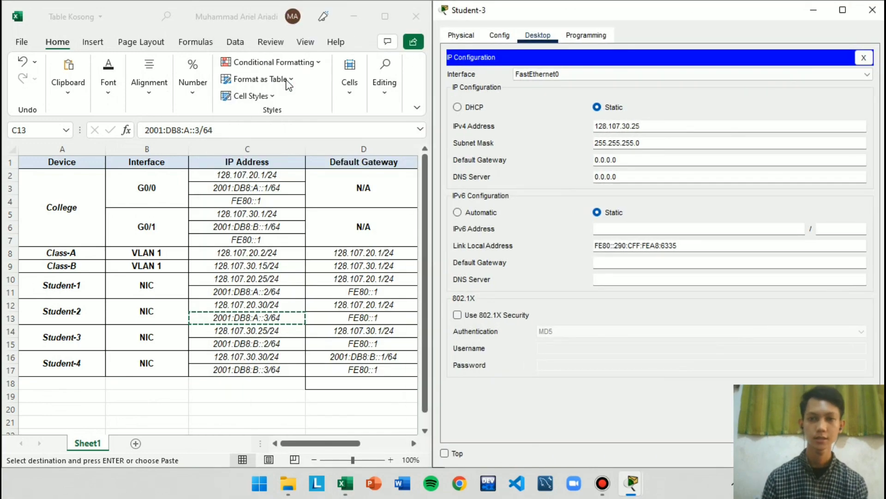
{"action": "left_click", "coordinate": [361, 332]}
{"action": "key", "text": "ctrl+c"}
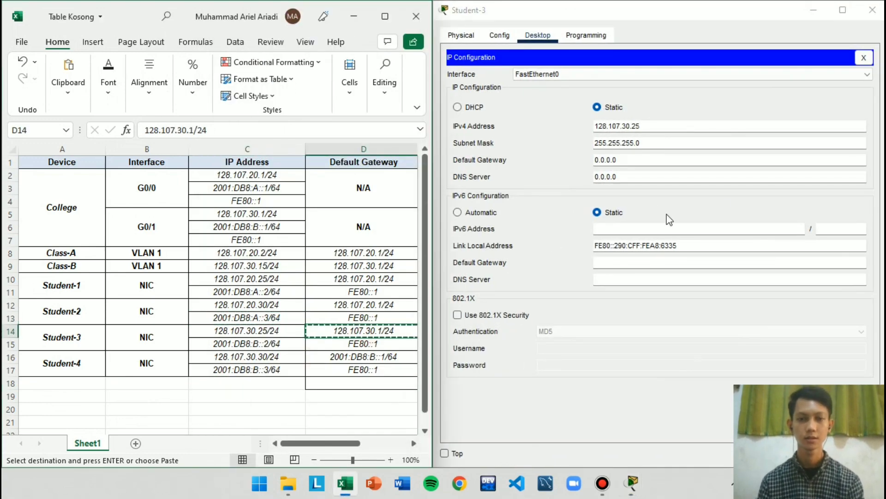
{"action": "triple_click", "coordinate": [632, 159]}
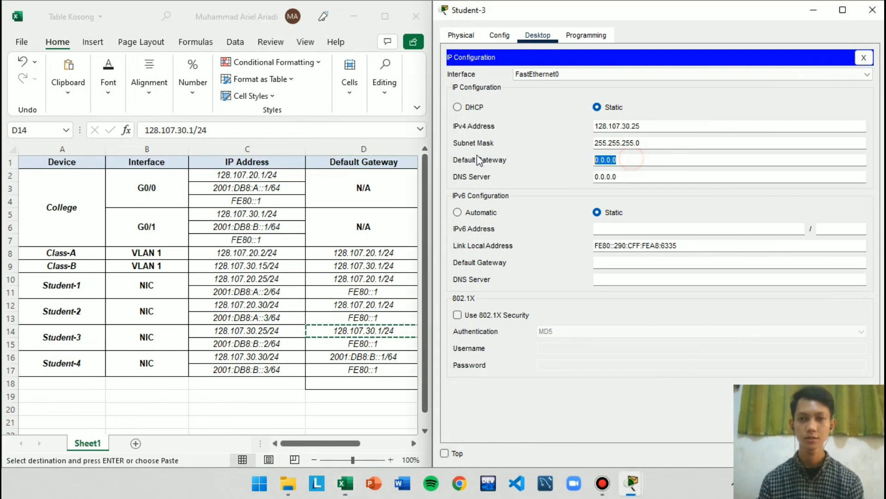
{"action": "key", "text": "ctrl+v"}
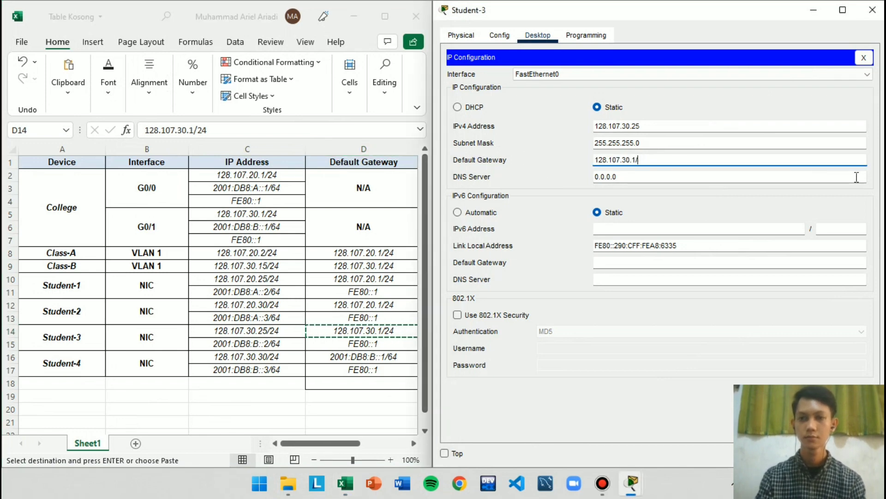
{"action": "key", "text": "BackSpace"}
{"action": "key", "text": "BackSpace"}
{"action": "key", "text": "BackSpace"}
{"action": "double_click", "coordinate": [268, 345]}
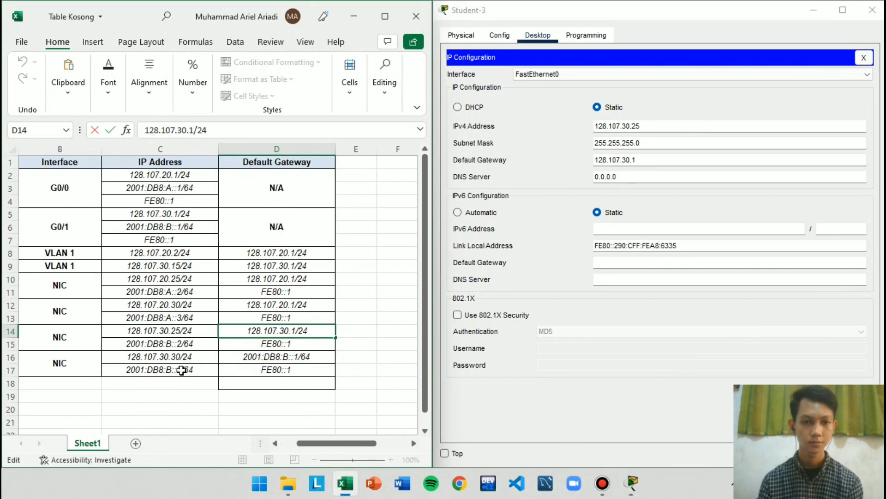
{"action": "left_click", "coordinate": [177, 347]}
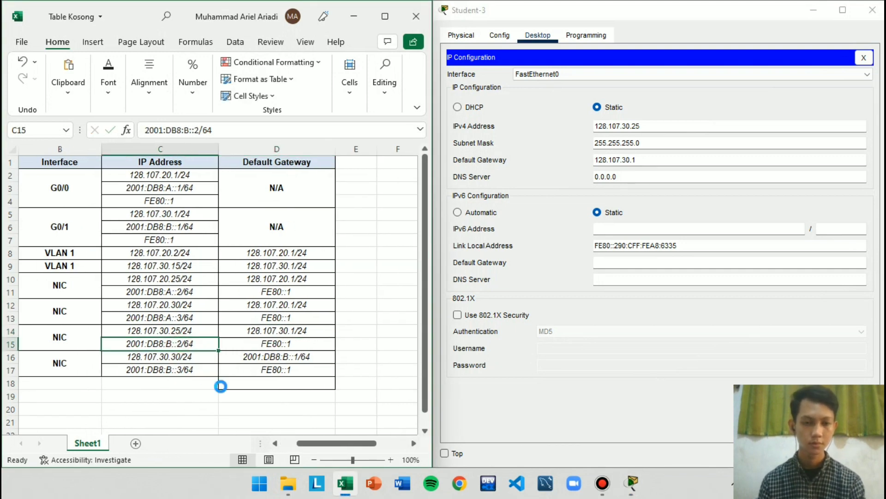
{"action": "key", "text": "ctrl+c"}
{"action": "key", "text": "ctrl+z"}
{"action": "key", "text": "ctrl+z"}
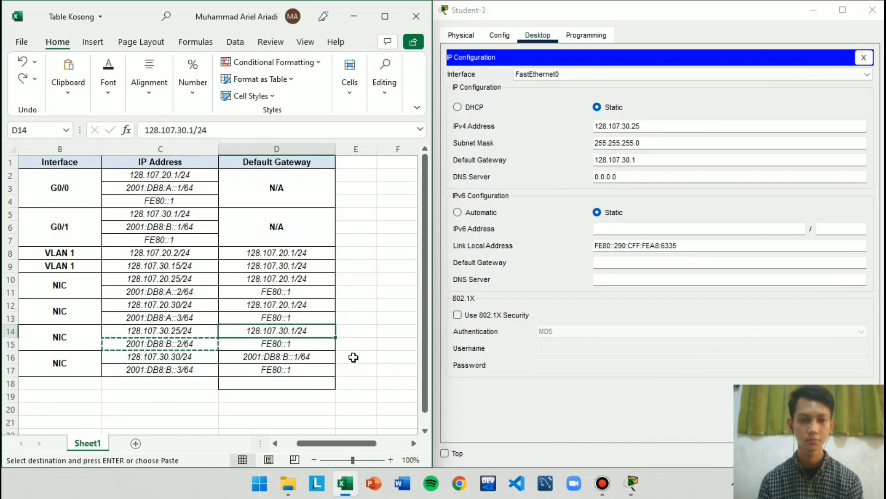
{"action": "left_click", "coordinate": [312, 370]}
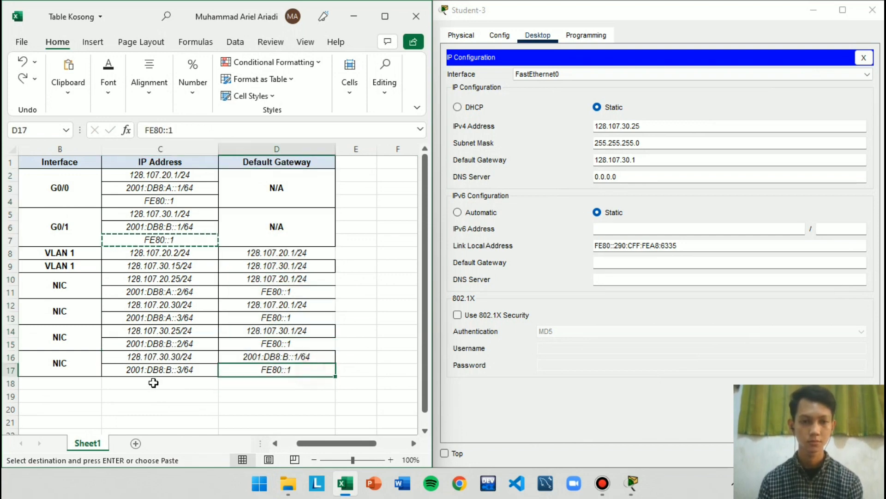
{"action": "left_click", "coordinate": [292, 342]}
{"action": "key", "text": "ctrl+y"}
{"action": "left_click", "coordinate": [267, 370]}
Set Student-3's IPv6 address to 2001:DB8:B::2/64 from the Excel table with IPv6 default gateway FE80::1, and close its window
{"action": "left_click", "coordinate": [180, 346]}
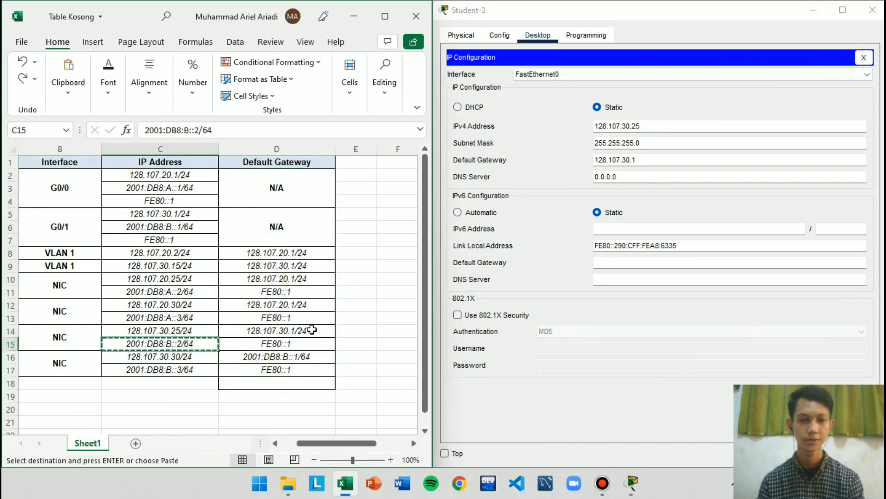
{"action": "left_click", "coordinate": [618, 228]}
{"action": "key", "text": "ctrl+v"}
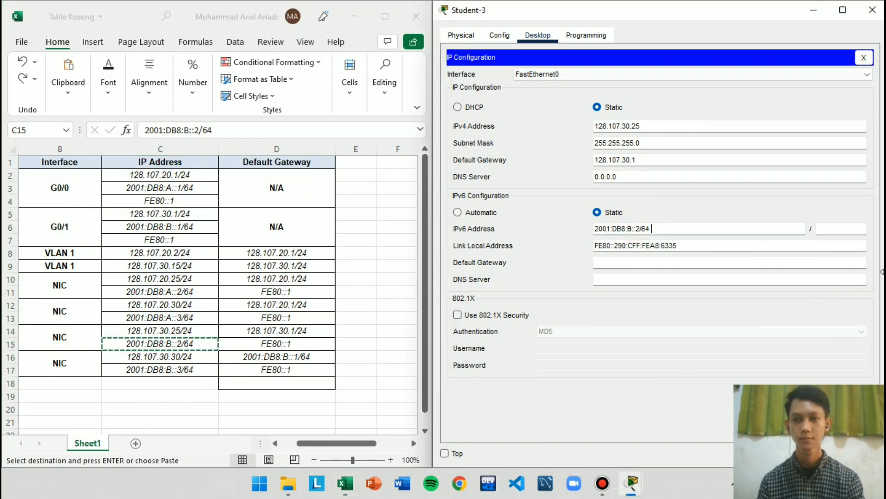
{"action": "key", "text": "BackSpace"}
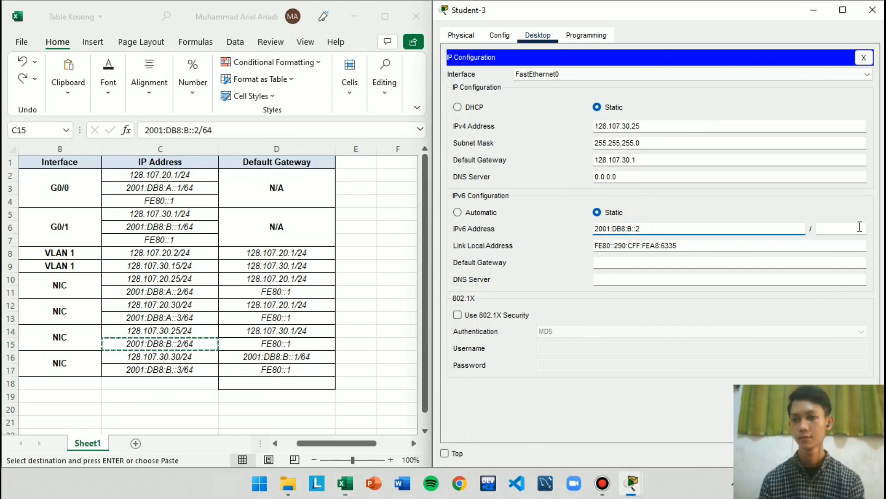
{"action": "left_click", "coordinate": [857, 227]}
{"action": "left_click", "coordinate": [645, 393]}
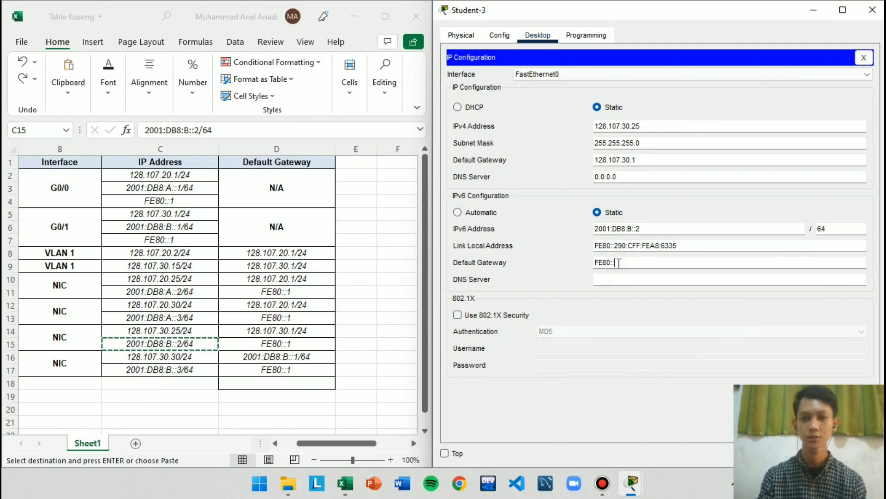
{"action": "left_click", "coordinate": [873, 10]}
Check the activity's completion percentage and requirements in the PT Activity window, and minimise that window
{"action": "mouse_move", "coordinate": [632, 483]}
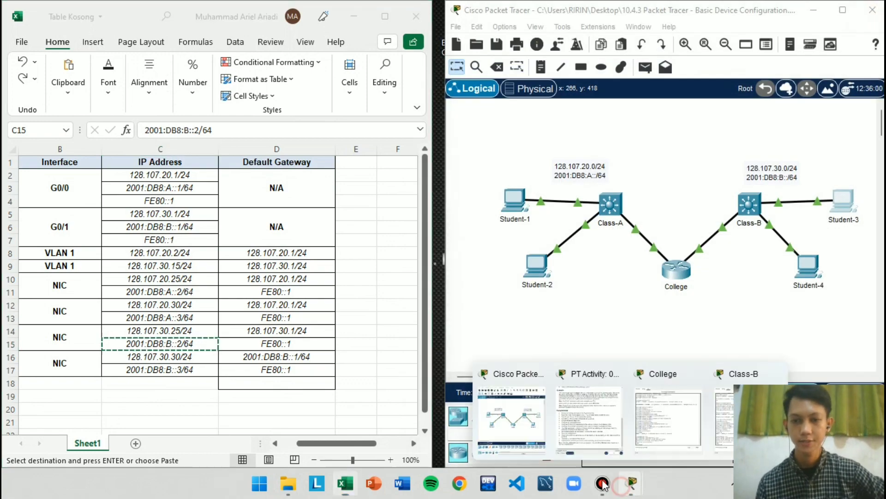
{"action": "left_click", "coordinate": [600, 428]}
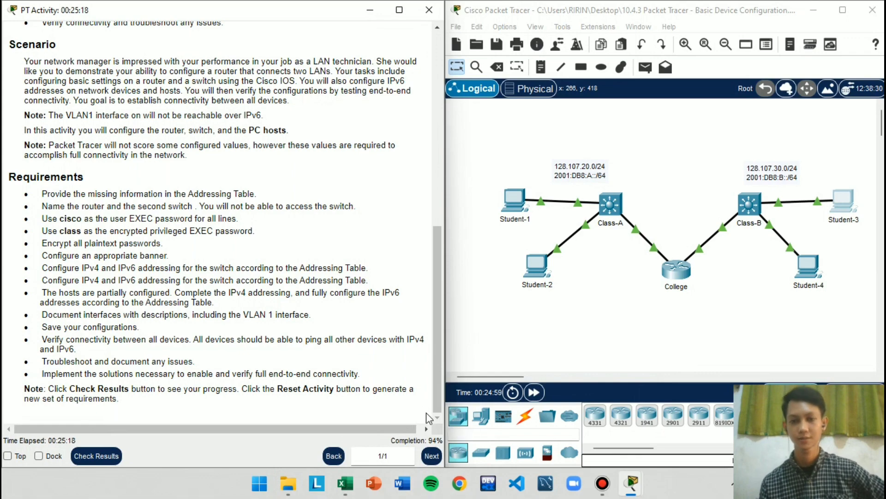
{"action": "left_click", "coordinate": [362, 10]}
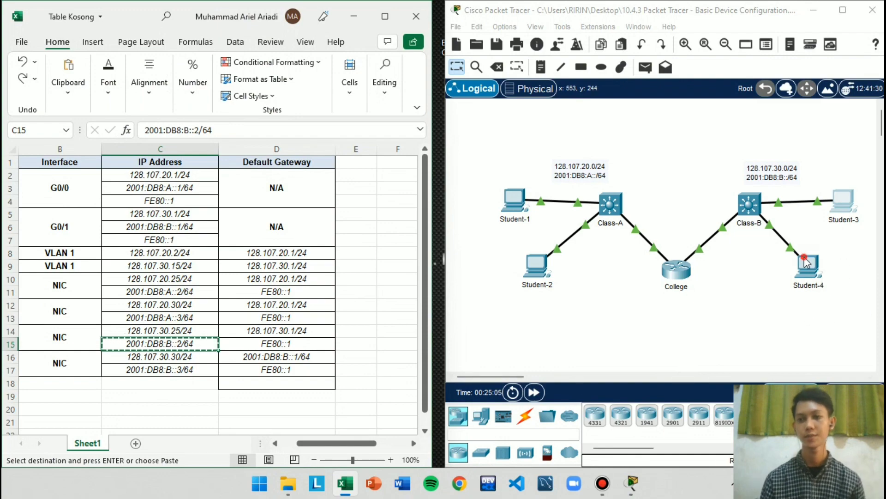
Open Student-4's IP Configuration beside the Excel table, with the table's Device column in view
{"action": "left_click", "coordinate": [805, 260]}
{"action": "left_click", "coordinate": [283, 74]}
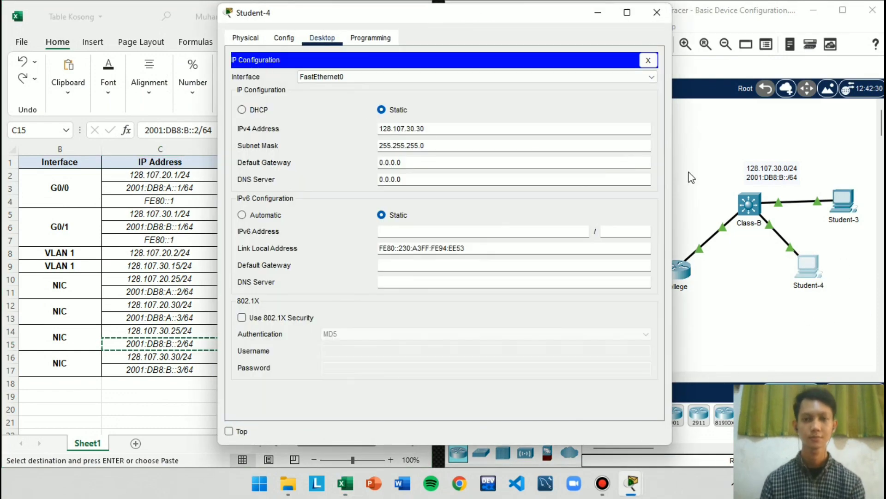
{"action": "key", "text": "super+Right"}
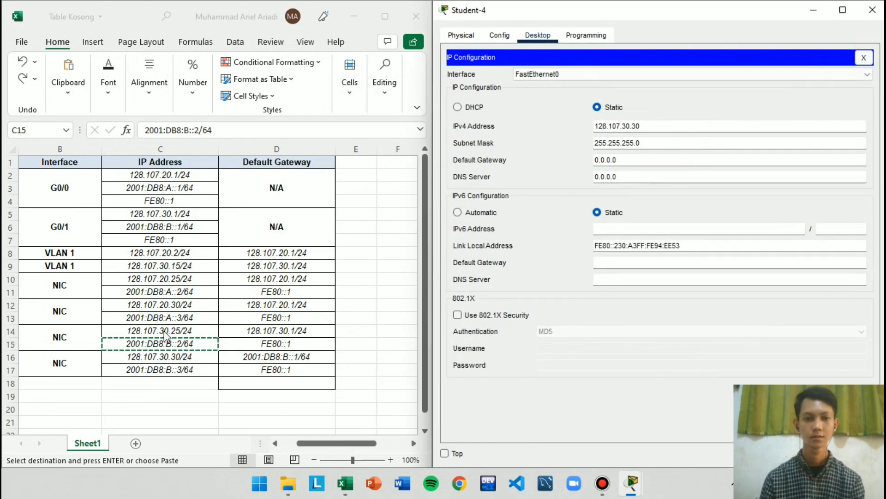
{"action": "left_click", "coordinate": [297, 442]}
{"action": "left_click", "coordinate": [261, 420]}
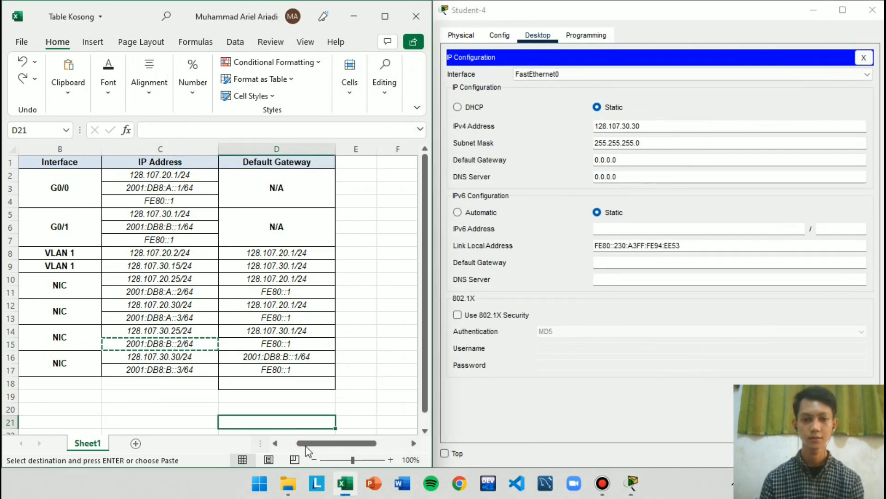
{"action": "left_click_drag", "start_coordinate": [309, 443], "coordinate": [277, 442]}
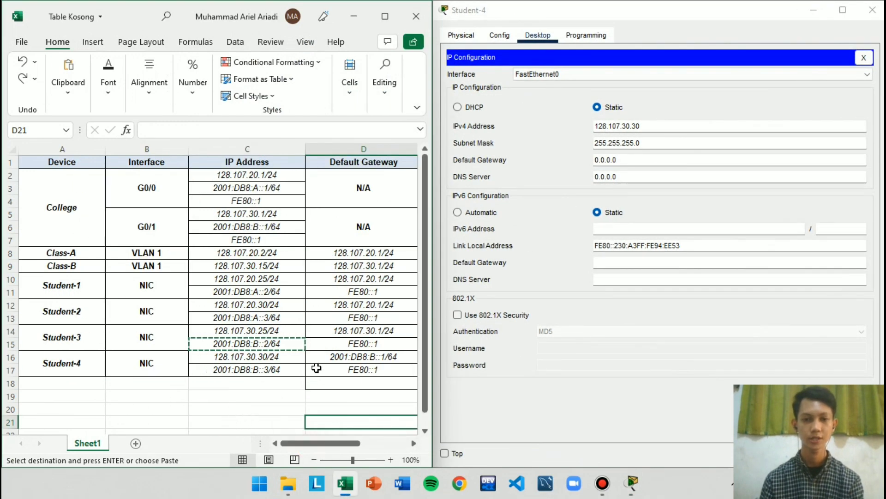
Replace Student-4's IPv4 default gateway in cell D16 of the Excel table with 128.107.30.1/24, copied from Student-3's row
{"action": "left_click", "coordinate": [389, 356]}
{"action": "key", "text": "ctrl+c"}
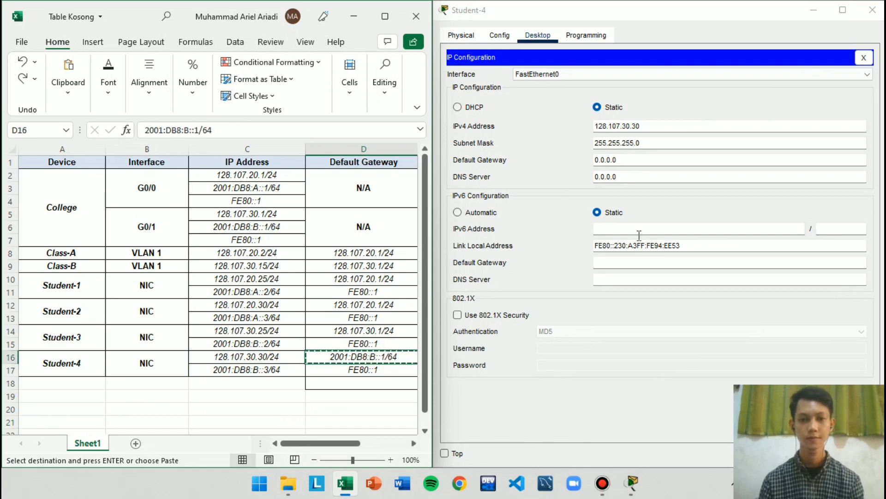
{"action": "left_click", "coordinate": [375, 392]}
{"action": "left_click", "coordinate": [393, 332]}
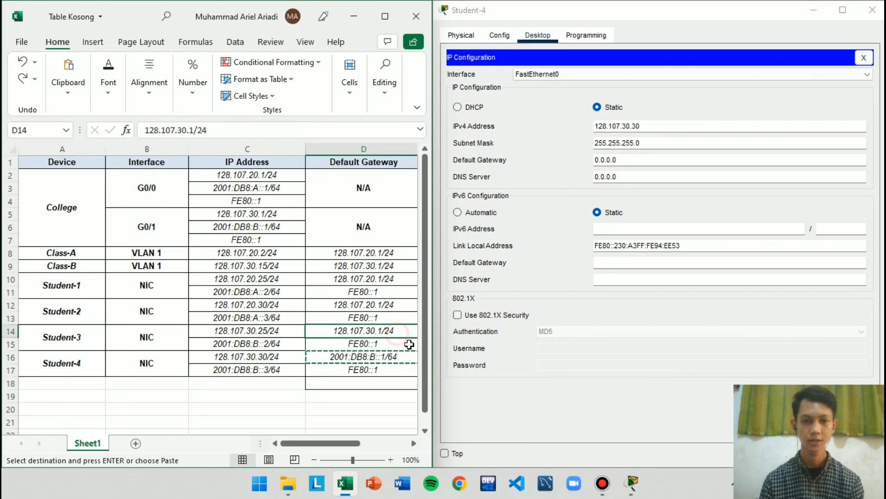
{"action": "key", "text": "ctrl+c"}
{"action": "left_click", "coordinate": [381, 354]}
{"action": "key", "text": "ctrl+v"}
{"action": "scroll", "coordinate": [323, 369], "scroll_direction": "right", "scroll_amount": 2}
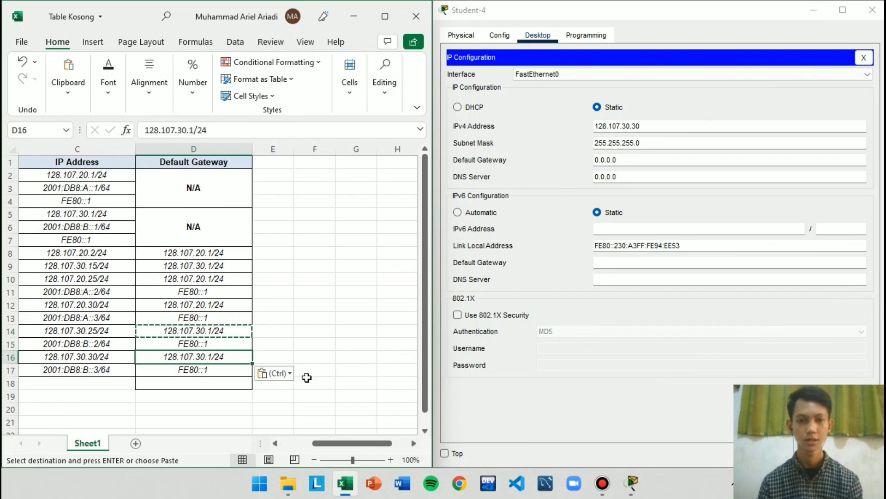
{"action": "left_click", "coordinate": [275, 372]}
Set Student-4's IPv4 default gateway to 128.107.30.1 from the Excel table, without the prefix length
{"action": "left_click", "coordinate": [213, 357]}
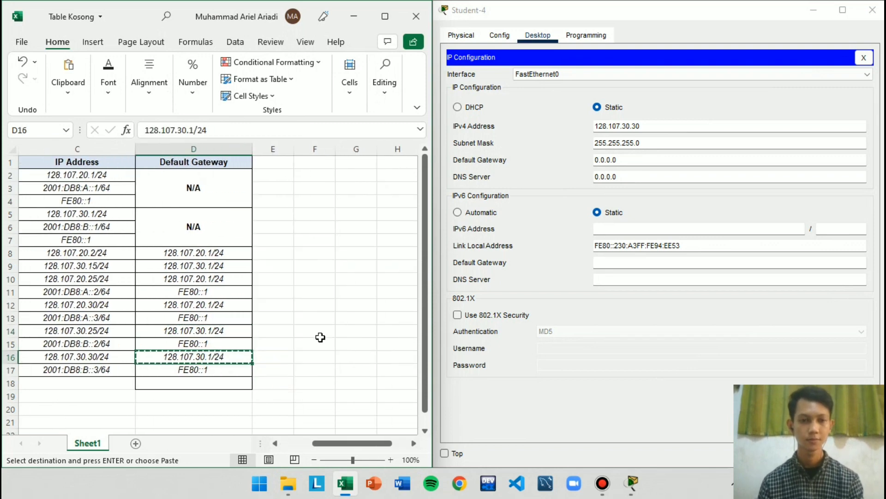
{"action": "left_click", "coordinate": [523, 150]}
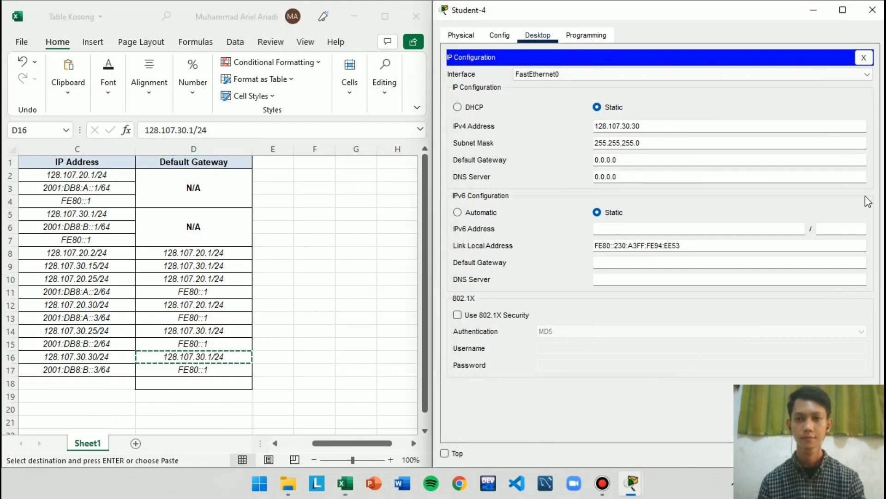
{"action": "left_click", "coordinate": [232, 356]}
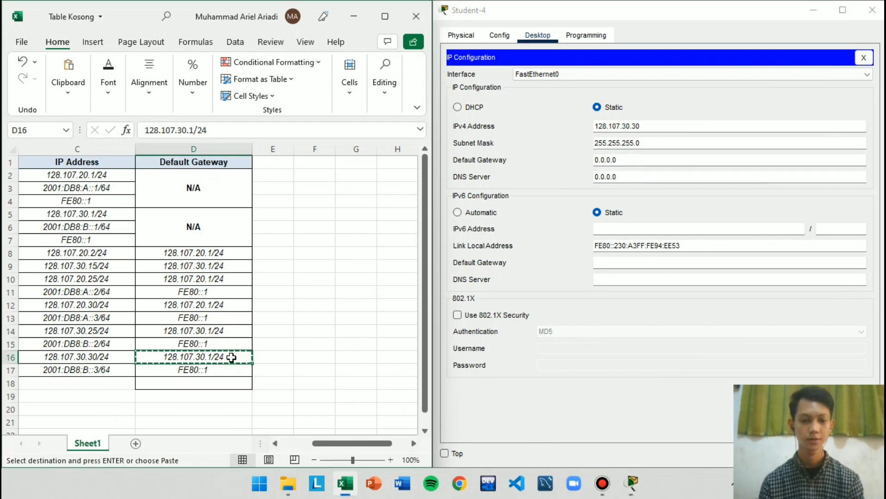
{"action": "left_click", "coordinate": [635, 159]}
{"action": "left_click_drag", "start_coordinate": [635, 160], "coordinate": [524, 157]}
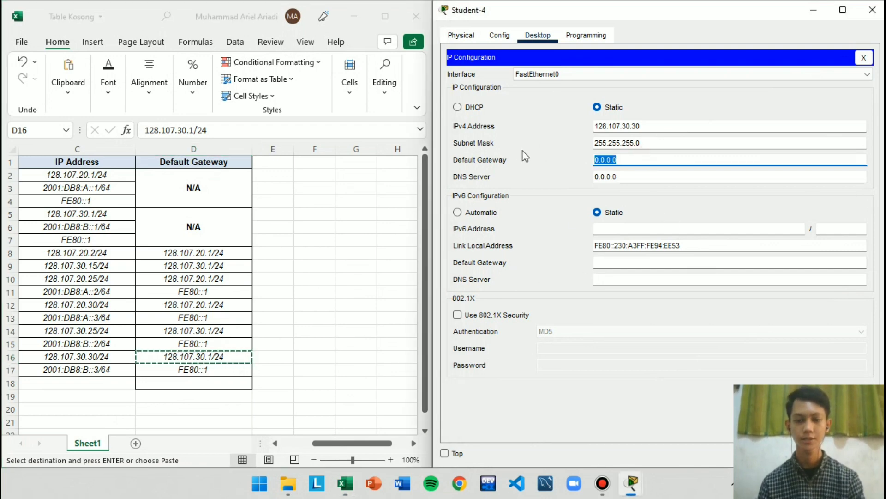
{"action": "key", "text": "ctrl+v"}
{"action": "key", "text": "BackSpace"}
{"action": "key", "text": "BackSpace"}
{"action": "key", "text": "BackSpace"}
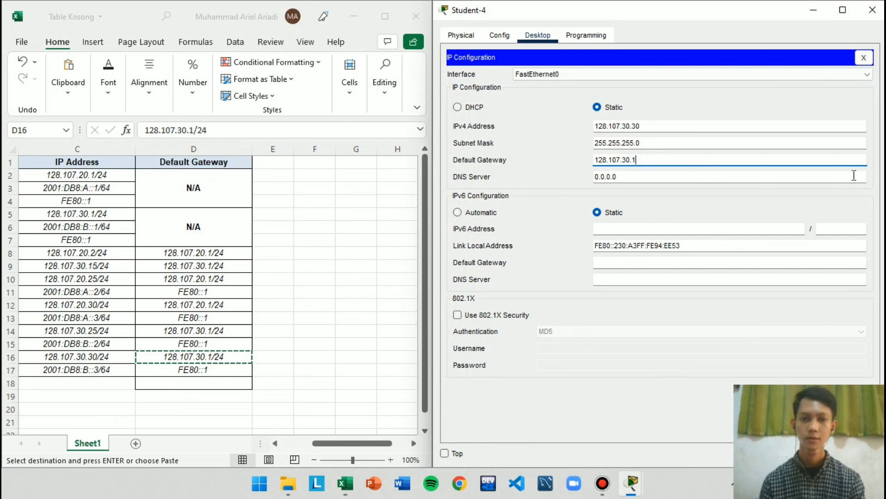
Set Student-4's IPv6 address to 2001:DB8:B::3/64 from the Excel table with IPv6 default gateway FE80::1, and close its window
{"action": "left_click", "coordinate": [243, 381]}
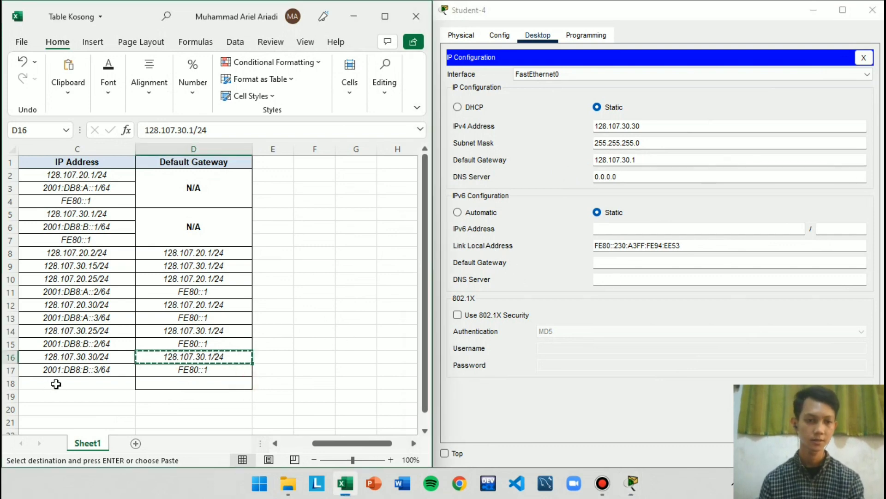
{"action": "left_click", "coordinate": [77, 372]}
{"action": "key", "text": "ctrl+c"}
{"action": "left_click", "coordinate": [618, 228]}
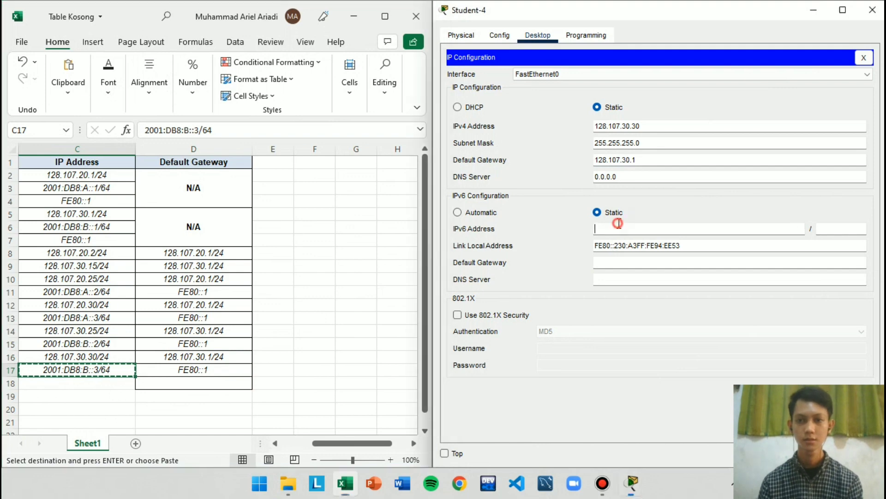
{"action": "key", "text": "ctrl+v"}
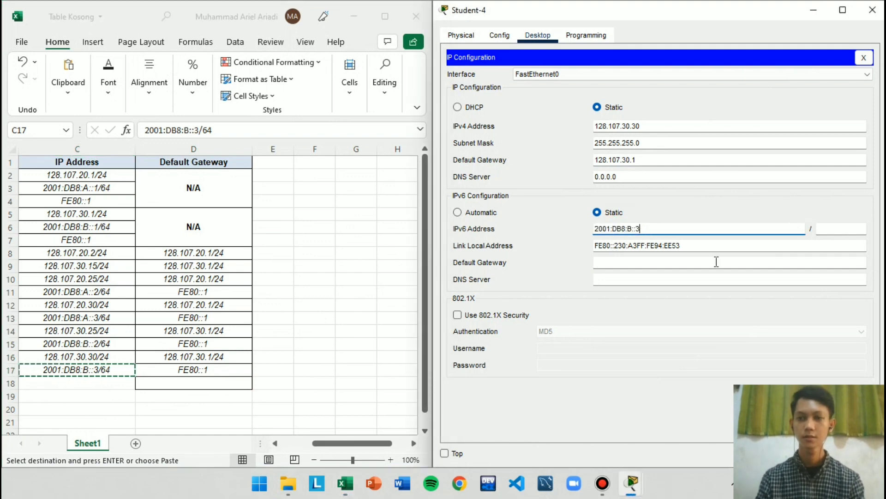
{"action": "left_click", "coordinate": [837, 229]}
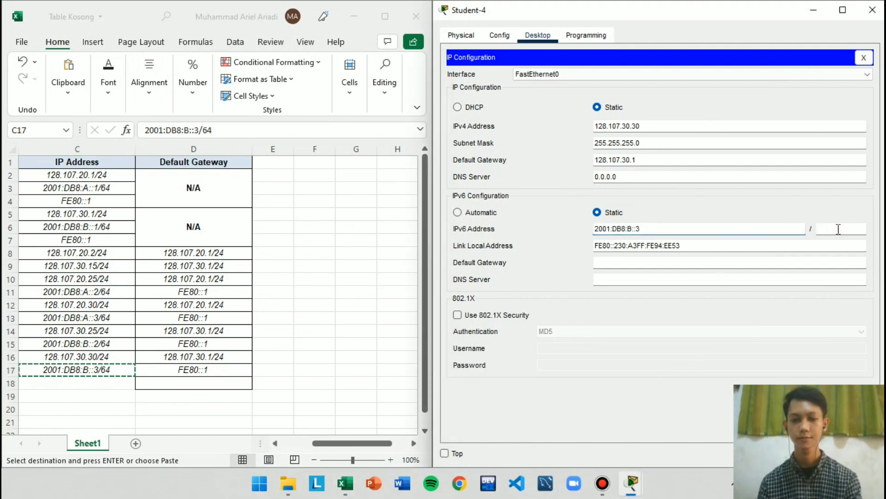
{"action": "type", "text": "64"}
{"action": "left_click", "coordinate": [635, 262]}
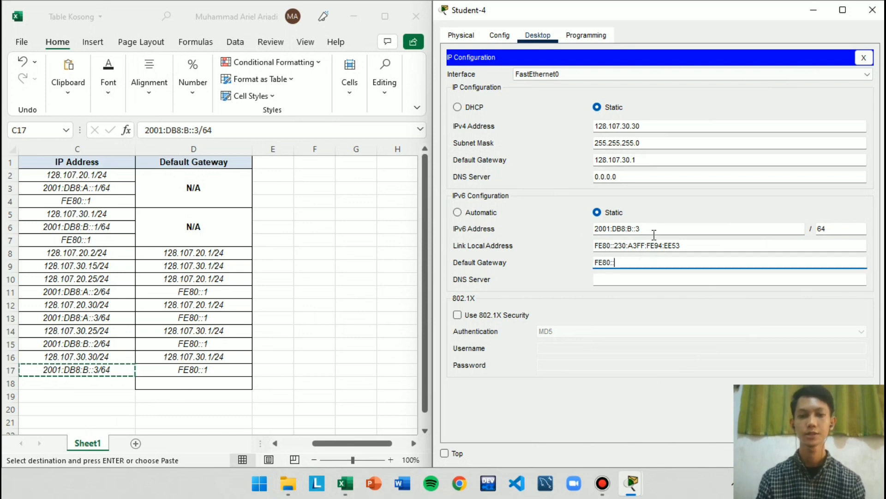
{"action": "left_click", "coordinate": [675, 292]}
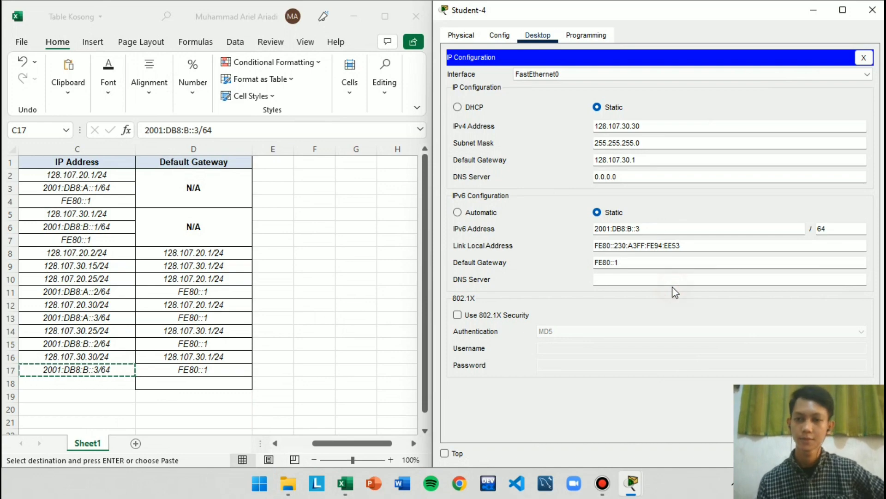
{"action": "left_click", "coordinate": [873, 9]}
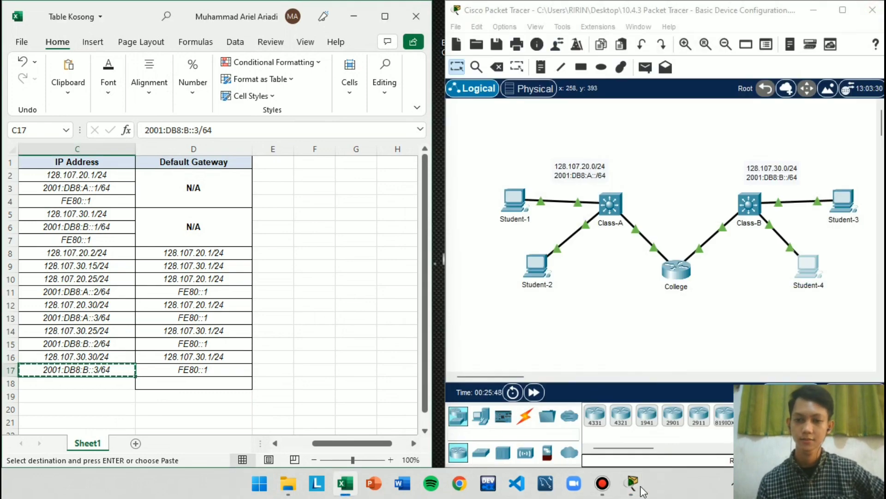
Recheck the completion percentage in the PT Activity window after Student-4's configuration, and minimise that window
{"action": "mouse_move", "coordinate": [632, 483]}
{"action": "left_click", "coordinate": [597, 450]}
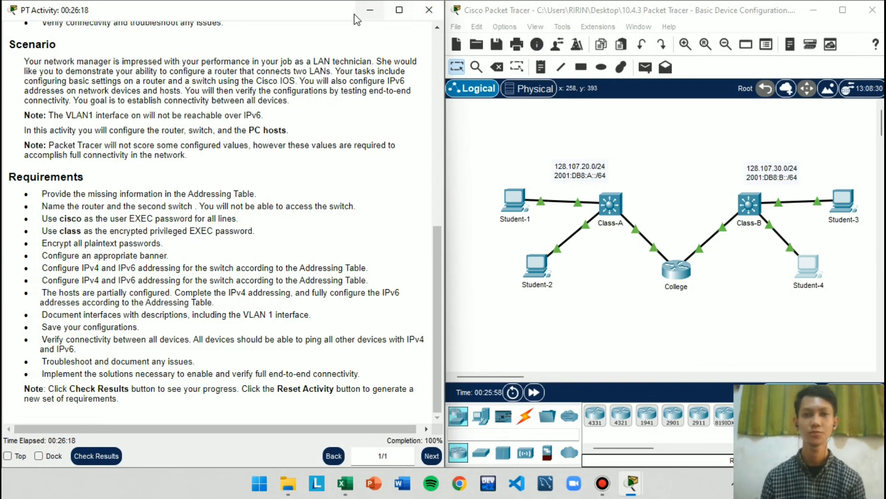
{"action": "left_click", "coordinate": [384, 12]}
Open Student-1's Command Prompt beside the Excel table, with the table's device names and addresses in view
{"action": "left_click", "coordinate": [514, 199]}
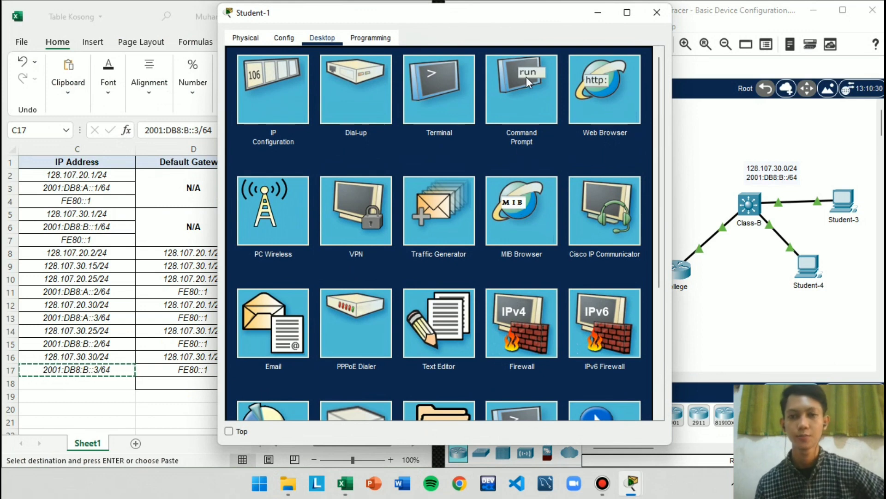
{"action": "left_click", "coordinate": [527, 90]}
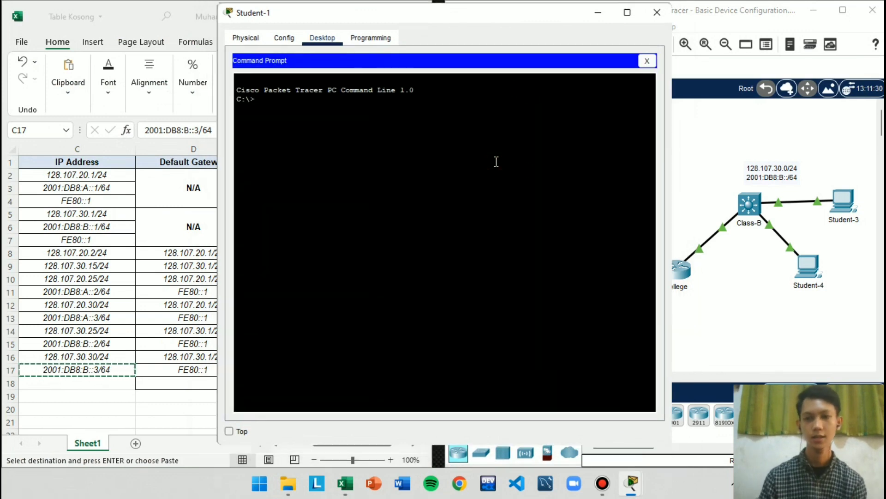
{"action": "key", "text": "super+Right"}
{"action": "left_click", "coordinate": [632, 483]}
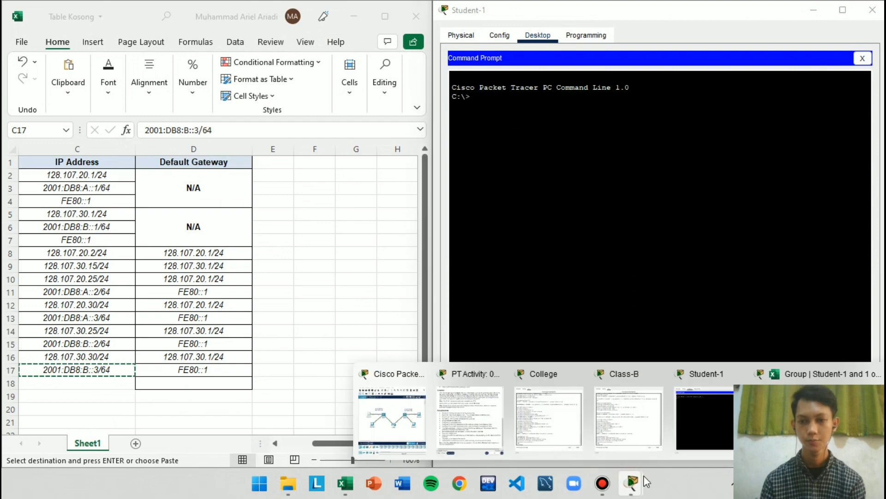
{"action": "left_click", "coordinate": [401, 433]}
{"action": "key", "text": "super+Left"}
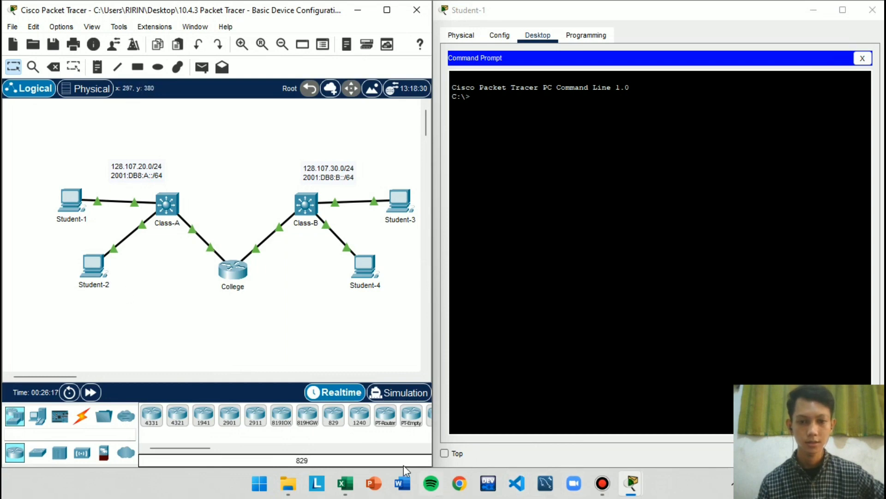
{"action": "left_click", "coordinate": [347, 484]}
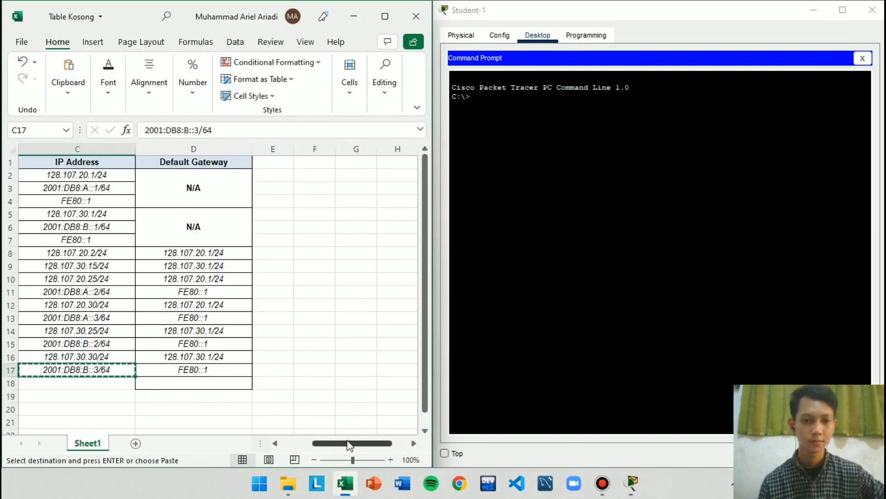
{"action": "left_click_drag", "start_coordinate": [350, 443], "coordinate": [245, 442]}
{"action": "left_click", "coordinate": [234, 293]}
Ping Student-2 at 128.107.20.30 from Student-1's Command Prompt, using the address from the Excel table without its prefix length
{"action": "left_click", "coordinate": [568, 101]}
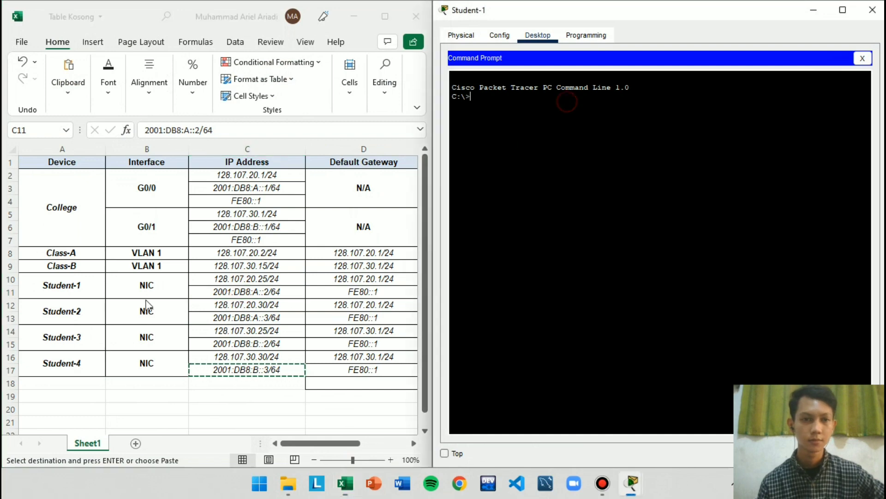
{"action": "left_click", "coordinate": [247, 306]}
{"action": "left_click_drag", "start_coordinate": [252, 306], "coordinate": [285, 314]}
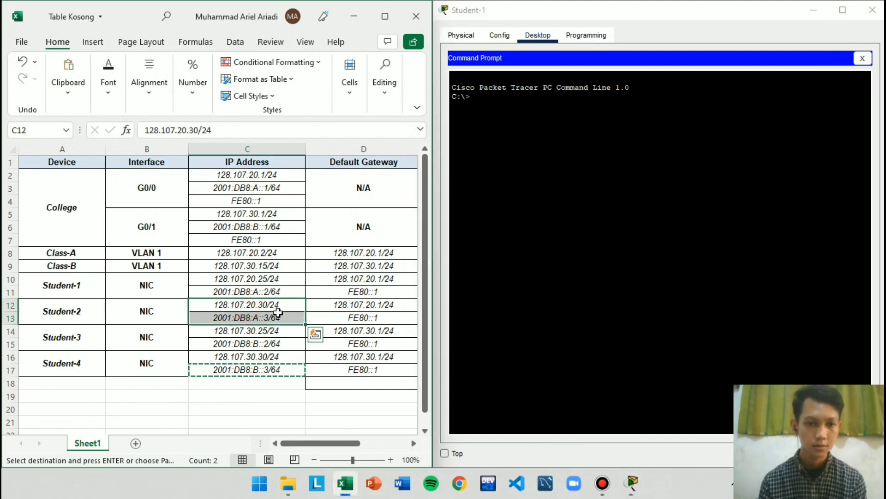
{"action": "left_click", "coordinate": [274, 313]}
{"action": "left_click", "coordinate": [267, 305]}
{"action": "key", "text": "ctrl+c"}
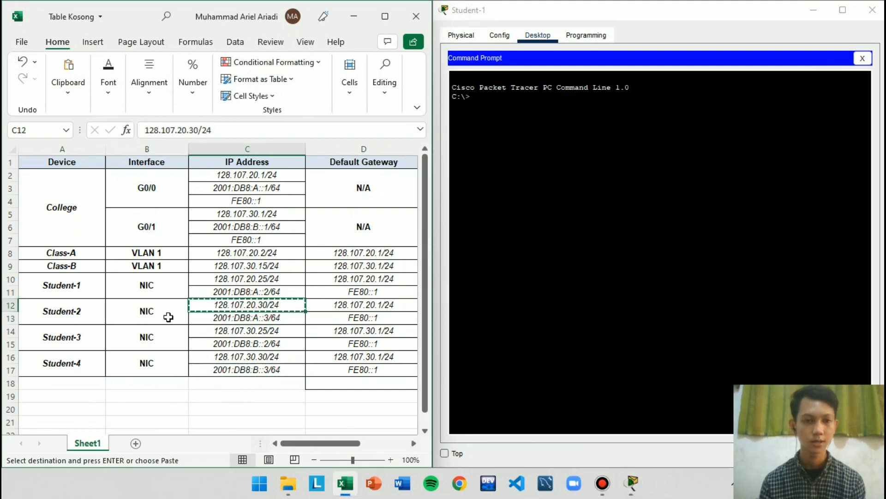
{"action": "left_click", "coordinate": [501, 100]}
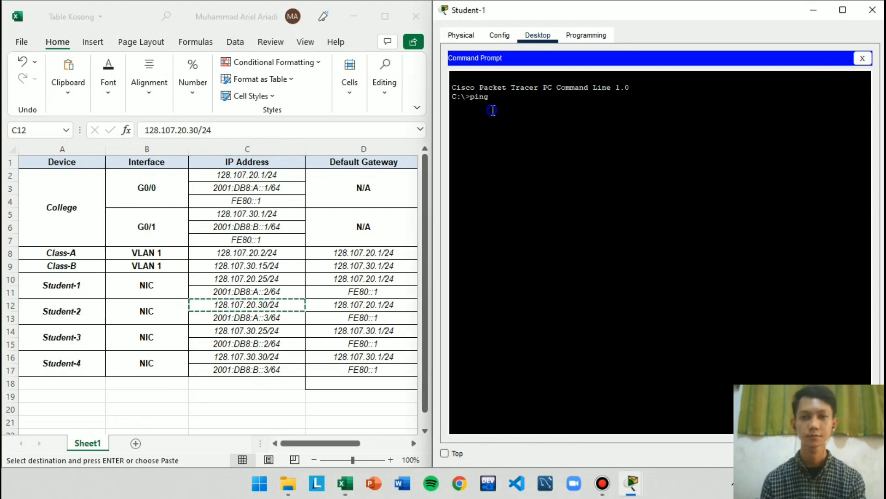
{"action": "type", "text": "ping"}
{"action": "right_click", "coordinate": [492, 110]}
{"action": "left_click", "coordinate": [518, 134]}
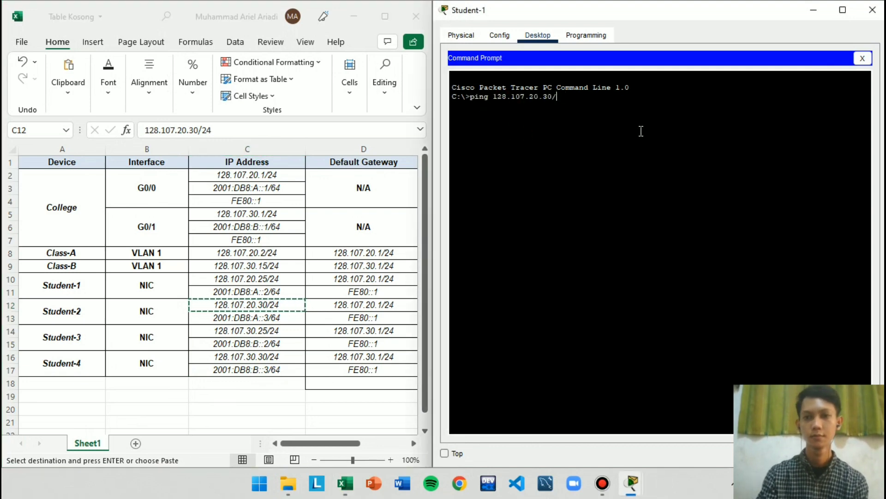
{"action": "key", "text": "BackSpace"}
{"action": "key", "text": "Return"}
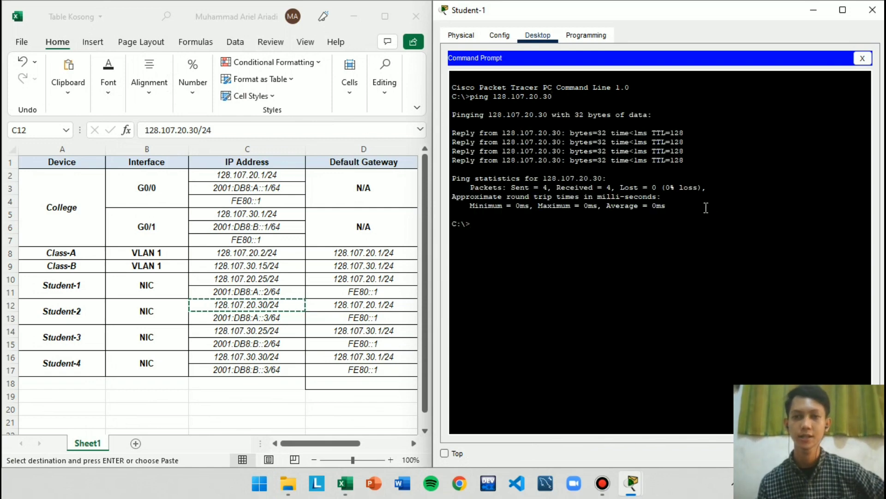
Try to ping Student-2 from Student-1 using the IPv6 address 2001:DB8:A::3/64 copied from the Excel table, prefix length included
{"action": "left_click", "coordinate": [243, 329]}
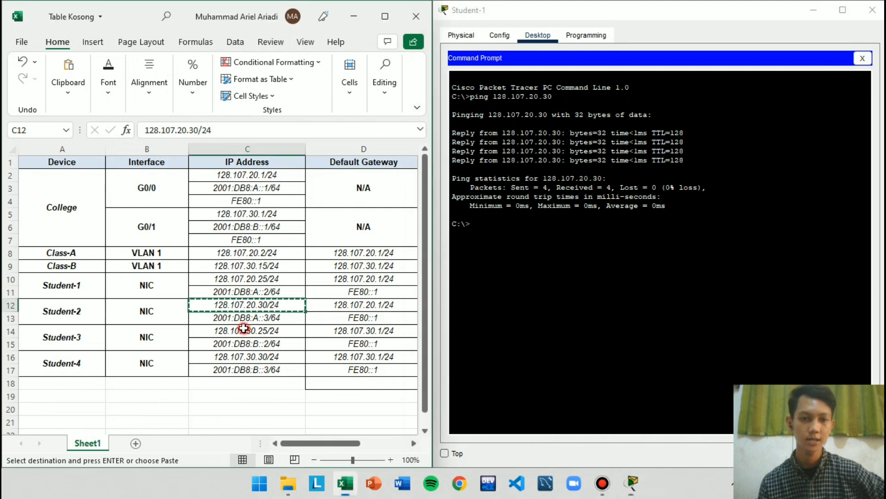
{"action": "left_click", "coordinate": [497, 226]}
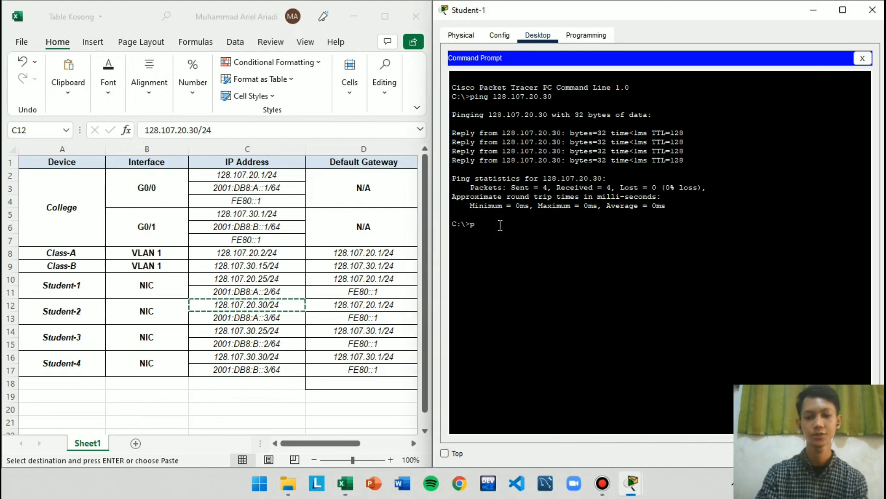
{"action": "left_click", "coordinate": [277, 310]}
{"action": "left_click", "coordinate": [285, 315]}
{"action": "left_click", "coordinate": [568, 245]}
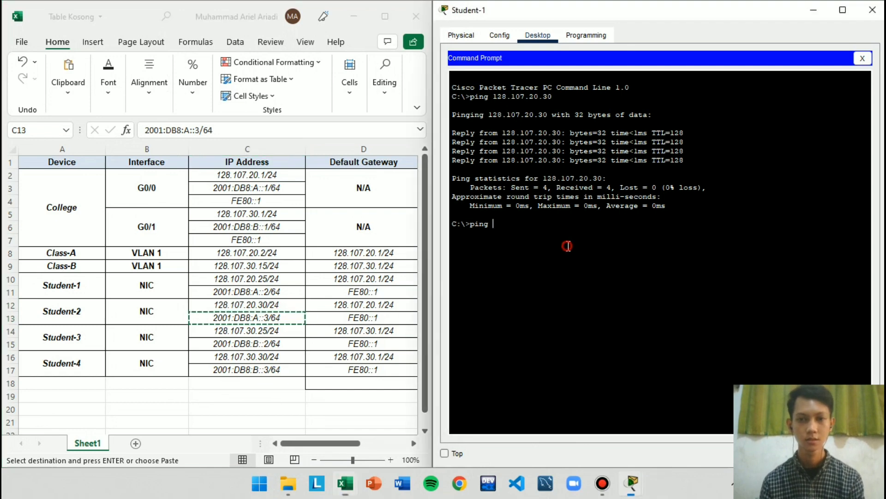
{"action": "right_click", "coordinate": [524, 241]}
{"action": "left_click", "coordinate": [566, 258]}
{"action": "key", "text": "Return"}
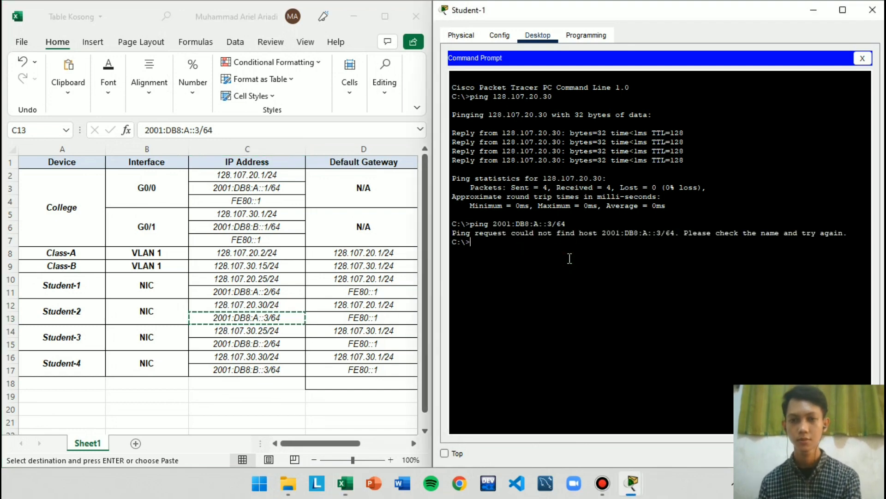
Ping Student-2 at 2001:DB8:A::3 from Student-1's Command Prompt, leaving out the prefix length
{"action": "type", "text": "ping"}
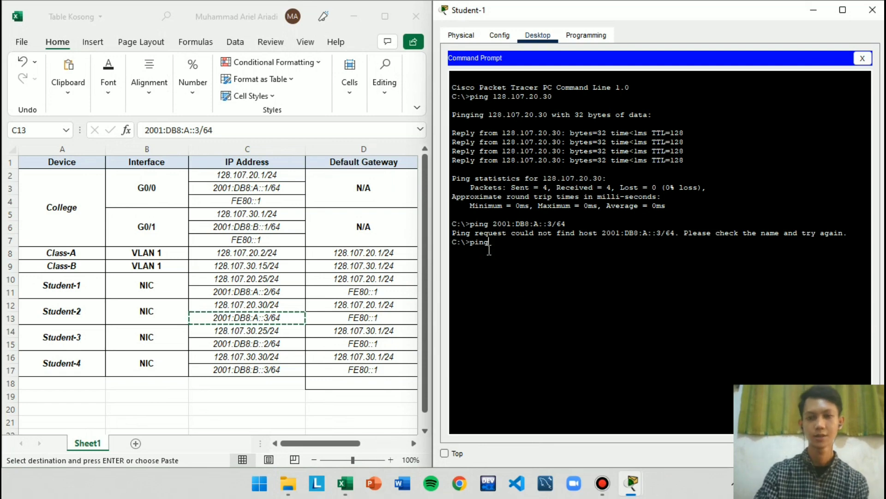
{"action": "right_click", "coordinate": [500, 241]}
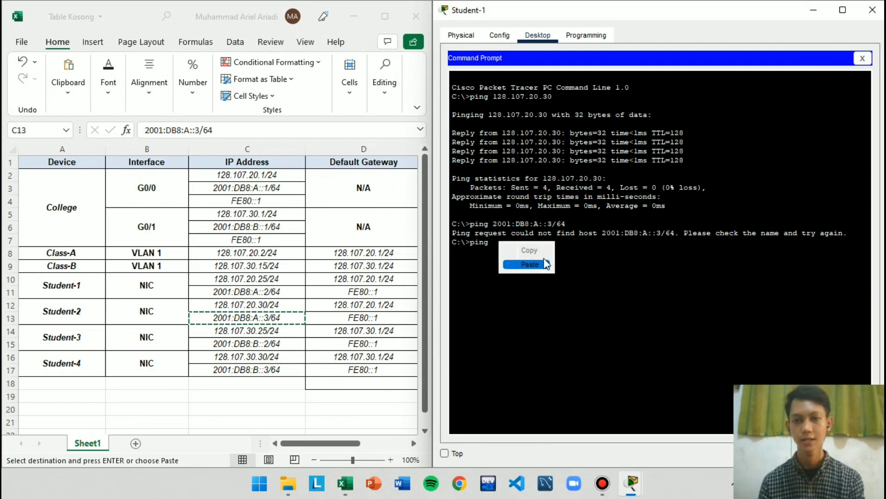
{"action": "left_click", "coordinate": [531, 264]}
{"action": "key", "text": "BackSpace"}
{"action": "key", "text": "BackSpace"}
{"action": "key", "text": "Return"}
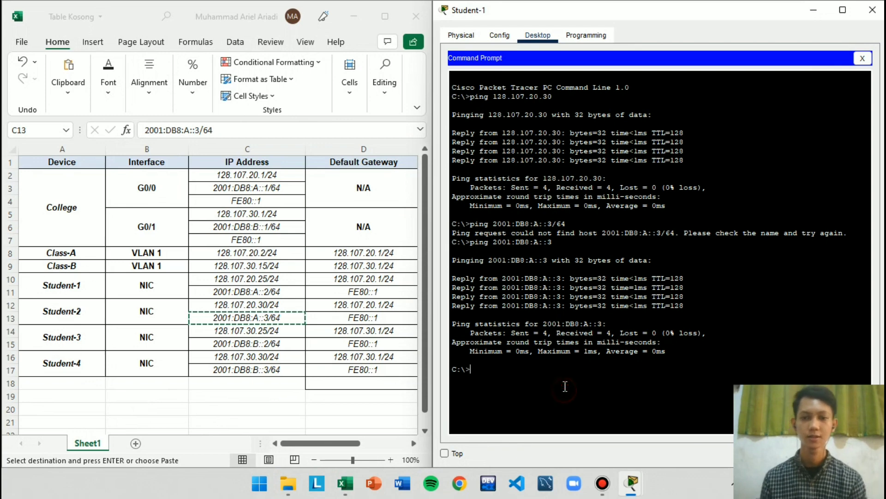
Ping Student-3 at 128.107.30.25 from Student-1, using the address from the Excel table without its prefix length
{"action": "type", "text": "ping"}
{"action": "left_click", "coordinate": [267, 322]}
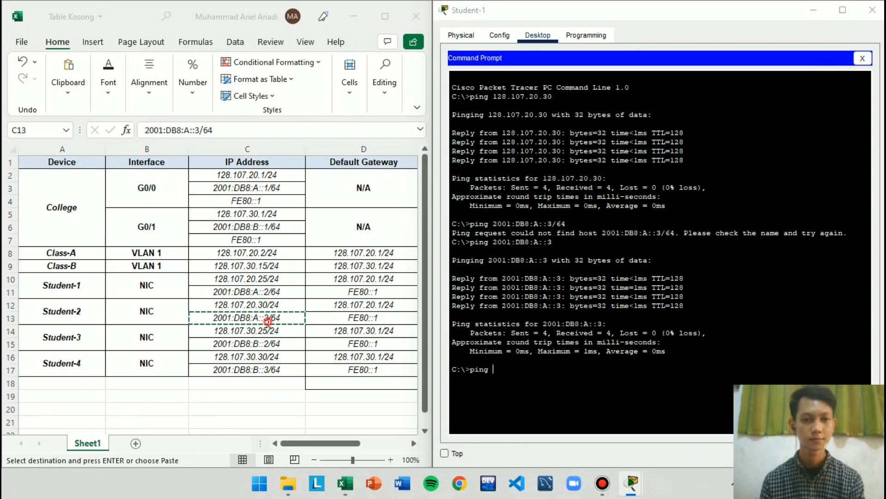
{"action": "left_click", "coordinate": [267, 331]}
{"action": "key", "text": "ctrl+c"}
{"action": "left_click", "coordinate": [578, 377]}
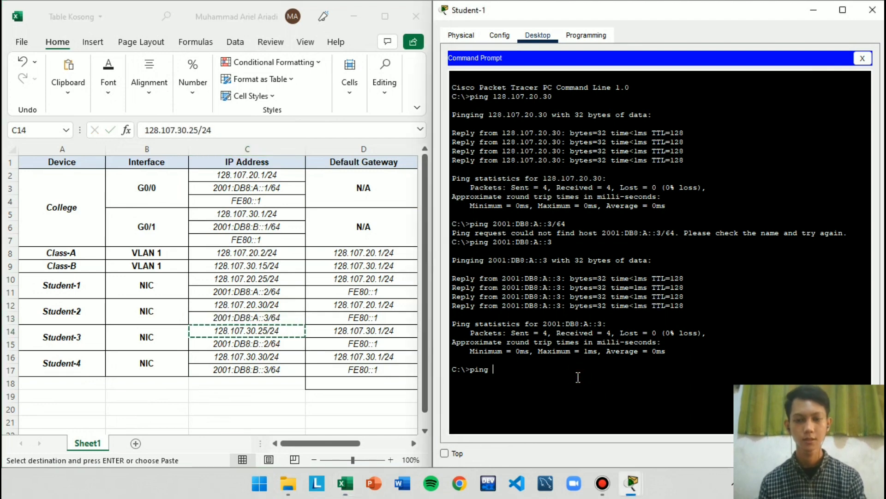
{"action": "right_click", "coordinate": [545, 365]}
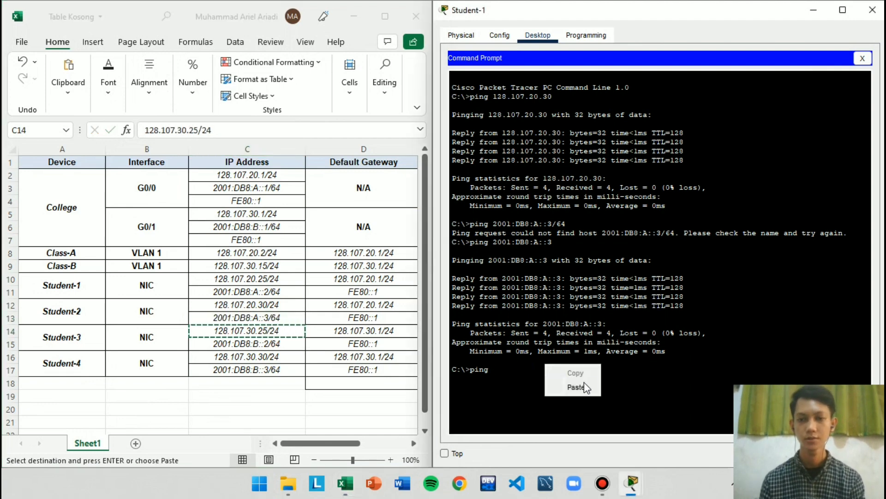
{"action": "left_click", "coordinate": [577, 387]}
{"action": "key", "text": "BackSpace"}
{"action": "key", "text": "BackSpace"}
{"action": "key", "text": "BackSpace"}
{"action": "key", "text": "Return"}
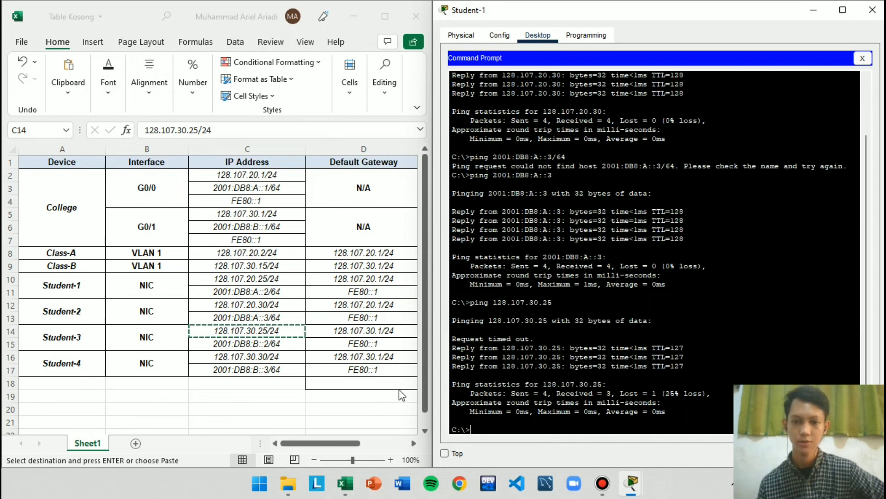
Ping Student-3's IPv6 address 2001:DB8:B::2 from Student-1, copying it from the Excel table and dropping the prefix length
{"action": "type", "text": "ping"}
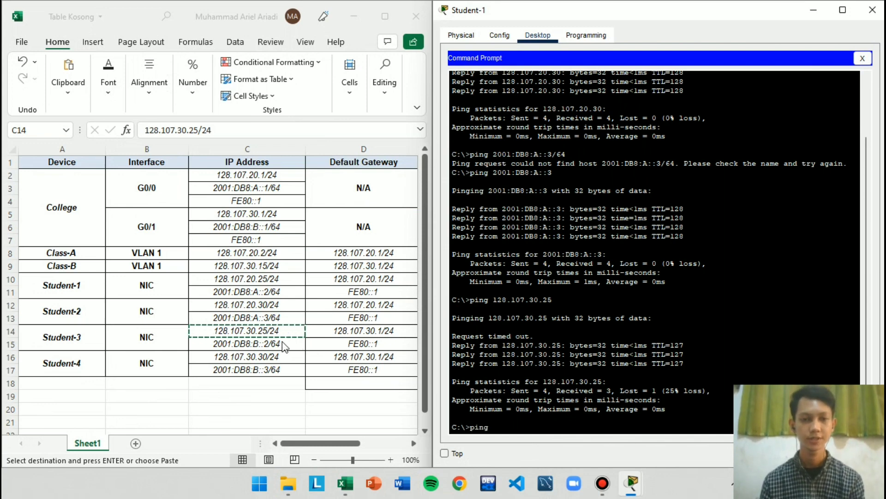
{"action": "left_click", "coordinate": [289, 352]}
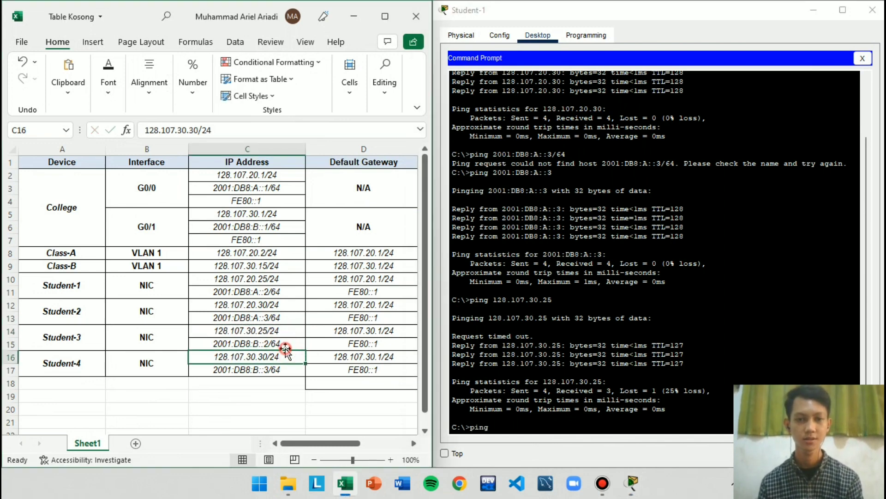
{"action": "left_click", "coordinate": [282, 344]}
{"action": "key", "text": "ctrl+c"}
{"action": "left_click", "coordinate": [536, 419]}
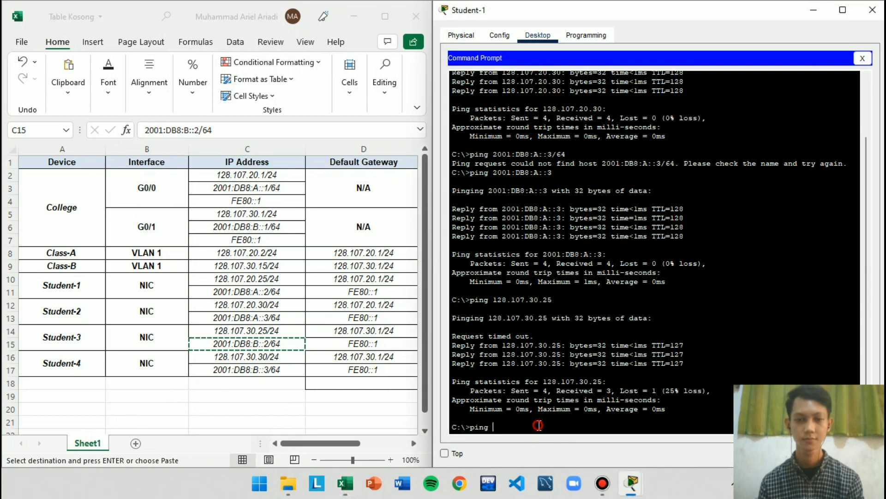
{"action": "right_click", "coordinate": [582, 433]}
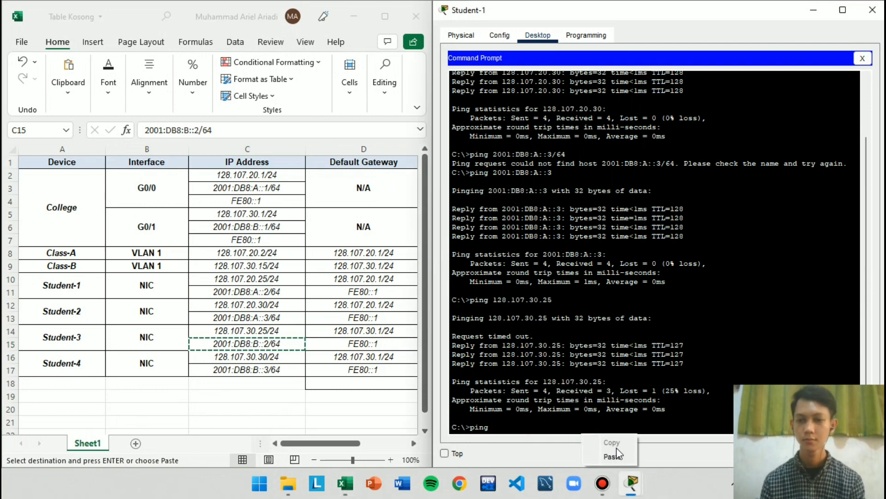
{"action": "left_click", "coordinate": [616, 447]}
{"action": "key", "text": "Return"}
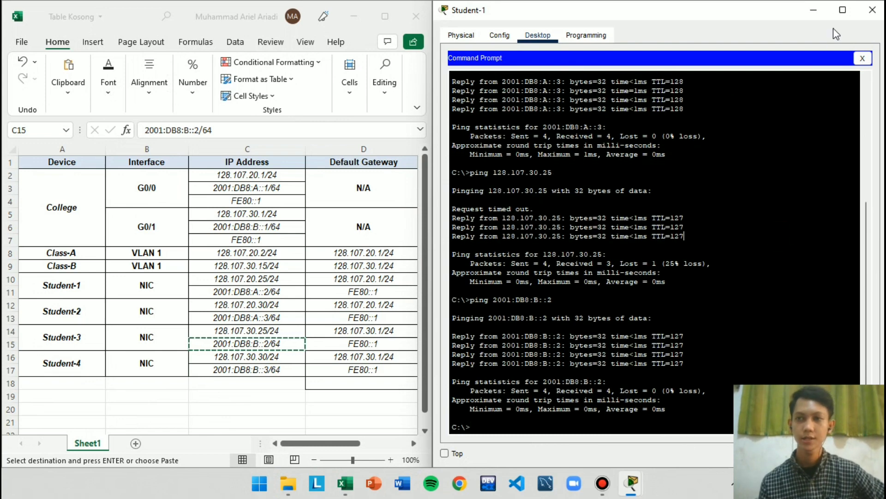
Close Student-1's window and open Student-4's Command Prompt beside the Excel address table
{"action": "left_click", "coordinate": [873, 9]}
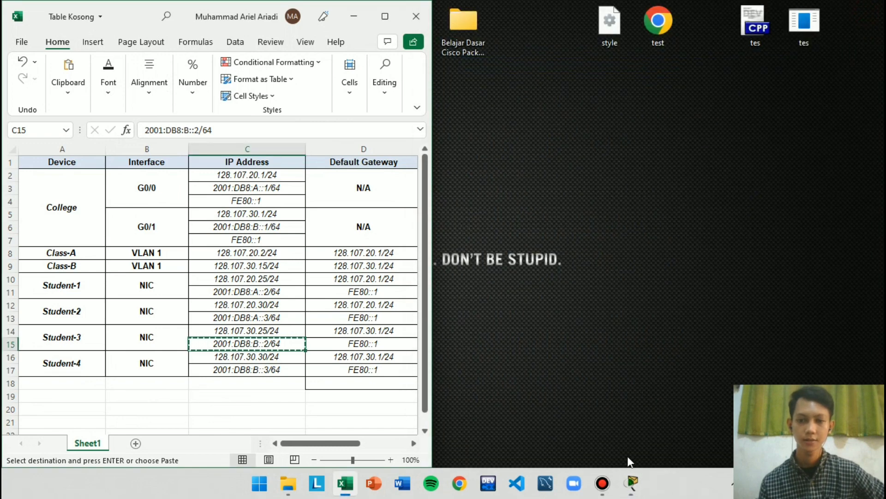
{"action": "left_click", "coordinate": [632, 483]}
{"action": "left_click", "coordinate": [541, 446]}
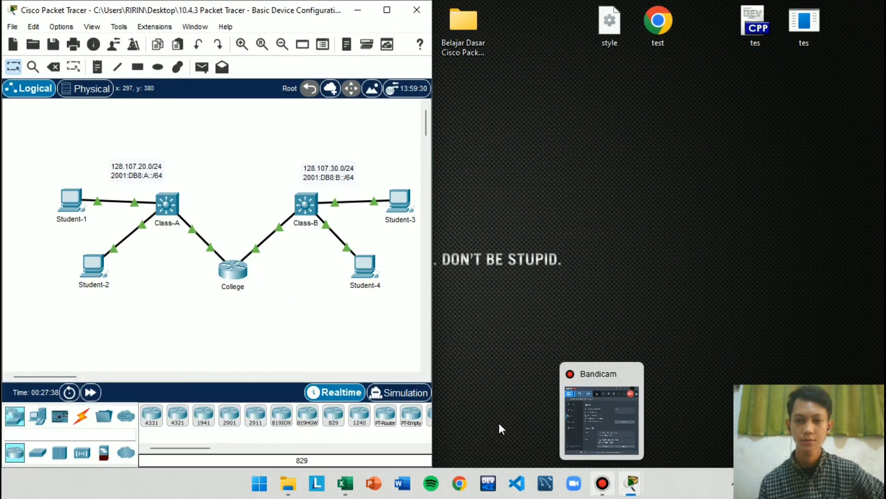
{"action": "left_click", "coordinate": [295, 284]}
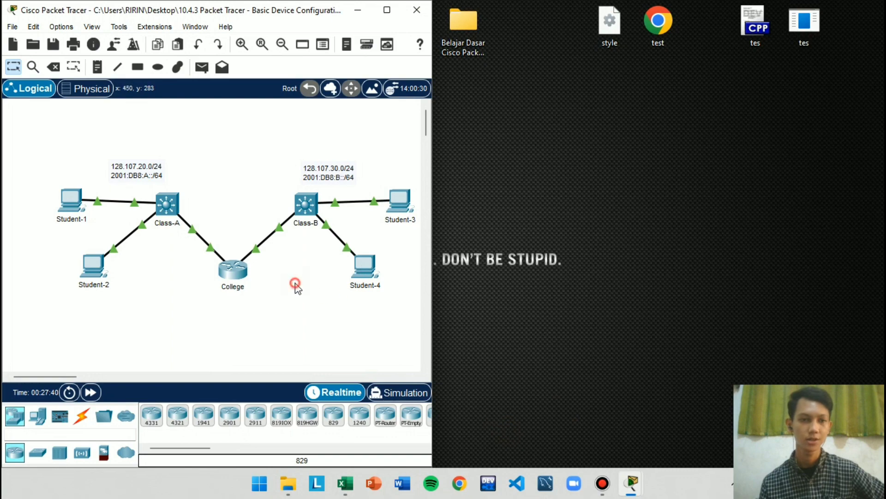
{"action": "left_click", "coordinate": [364, 262]}
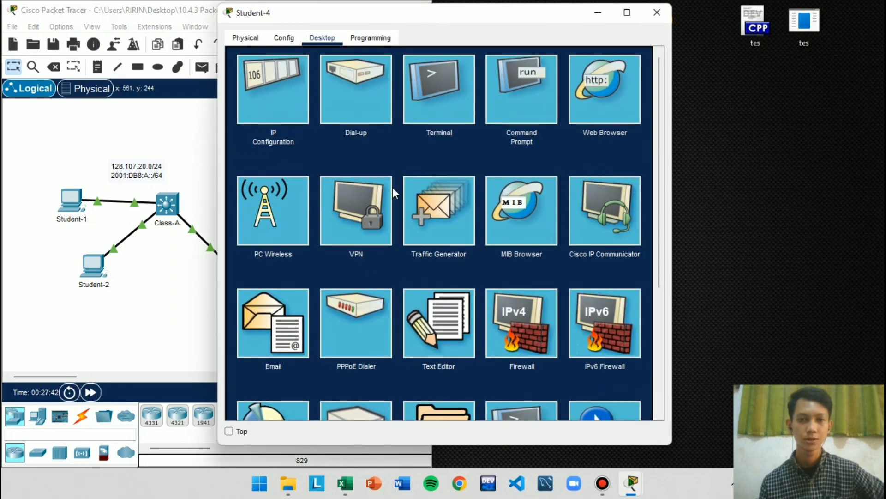
{"action": "left_click", "coordinate": [553, 101]}
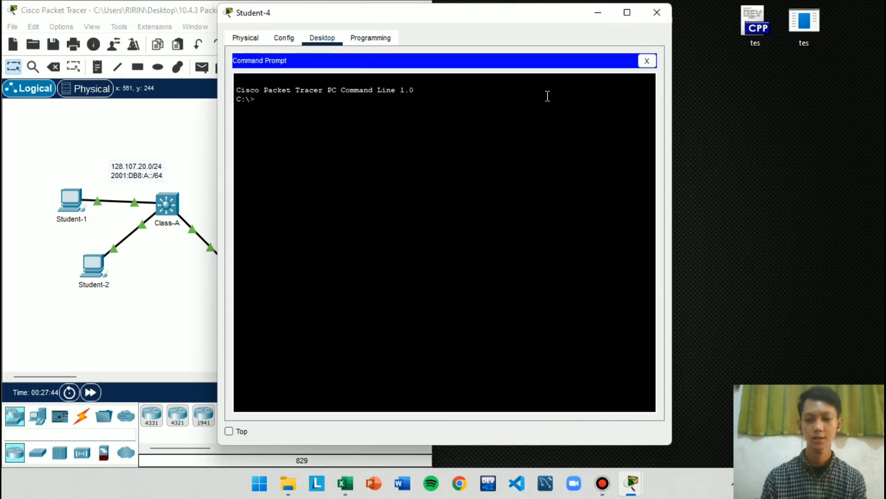
{"action": "key", "text": "super+Right"}
{"action": "left_click", "coordinate": [345, 482]}
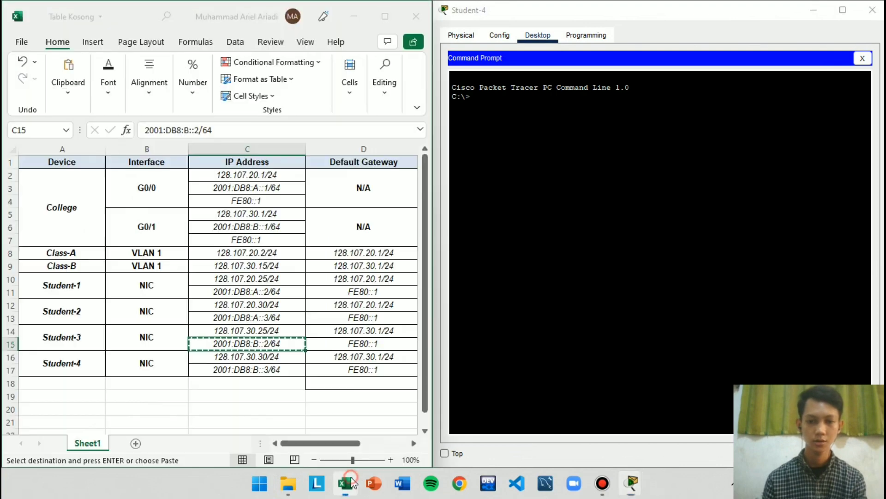
{"action": "left_click", "coordinate": [89, 335]}
{"action": "left_click", "coordinate": [70, 291]}
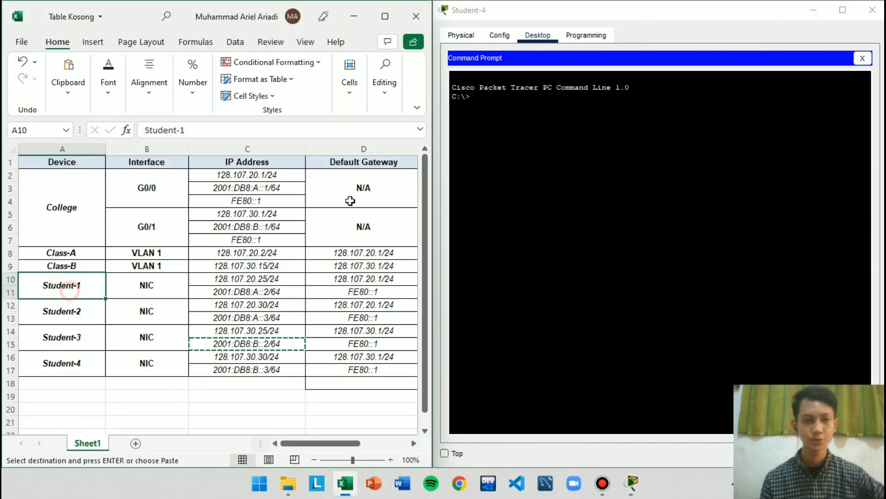
Ping Student-1 at 128.107.20.25 from Student-4, using the address from the Excel table without its prefix length
{"action": "left_click", "coordinate": [497, 118]}
{"action": "type", "text": "ping"}
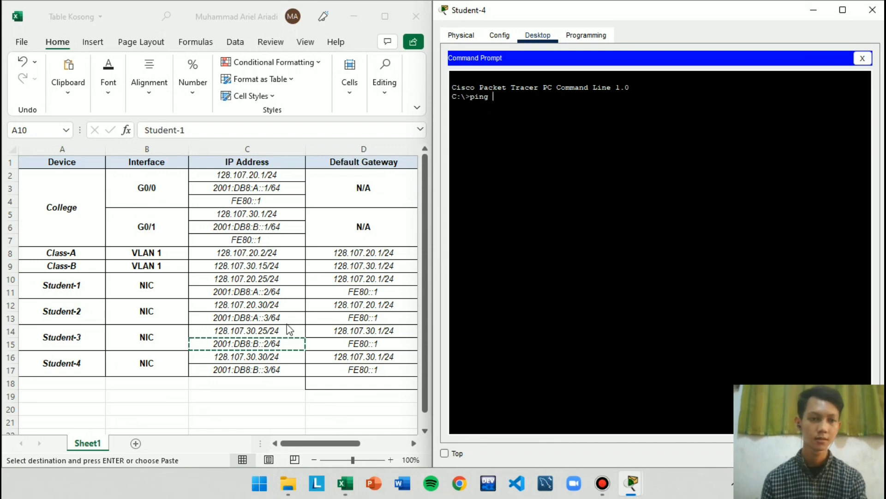
{"action": "left_click", "coordinate": [251, 278]}
{"action": "left_click", "coordinate": [251, 277]}
{"action": "key", "text": "ctrl+c"}
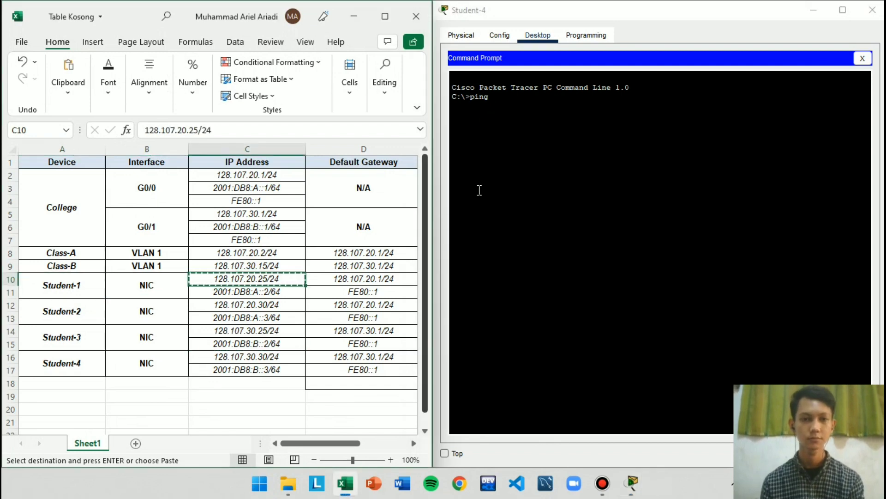
{"action": "left_click", "coordinate": [561, 127]}
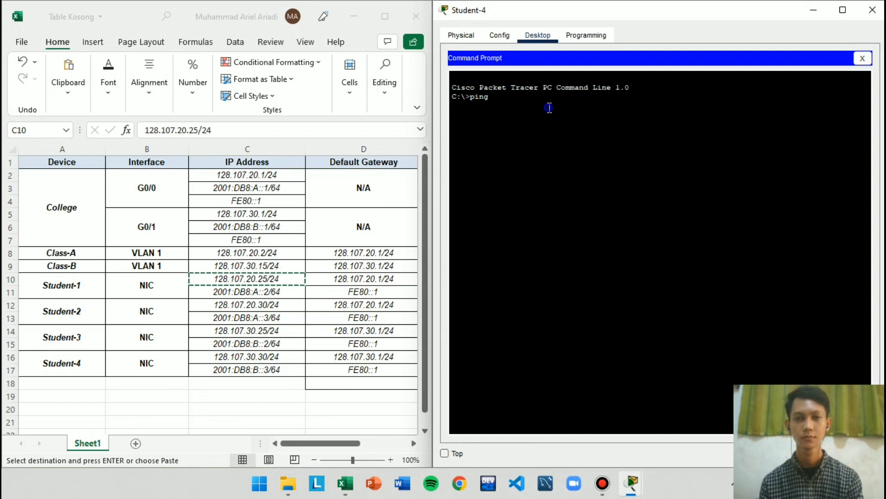
{"action": "right_click", "coordinate": [572, 114]}
{"action": "left_click", "coordinate": [580, 132]}
{"action": "key", "text": "BackSpace"}
{"action": "key", "text": "BackSpace"}
{"action": "key", "text": "BackSpace"}
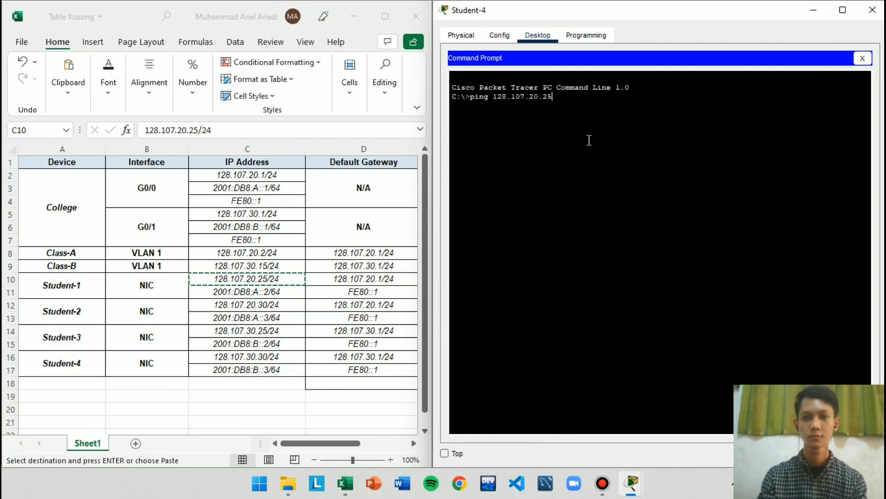
{"action": "key", "text": "Return"}
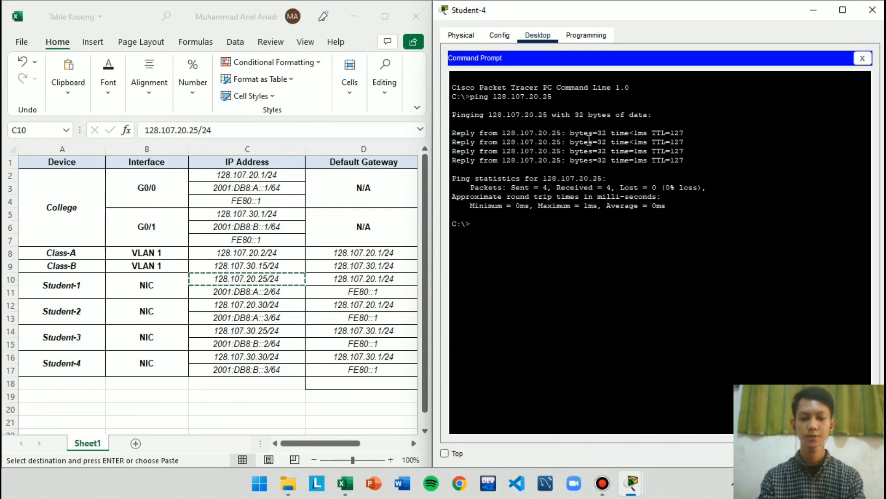
Ping Student-2 at 128.107.20.30 from Student-4's Command Prompt, with the prefix length removed from the copied address
{"action": "type", "text": "ping"}
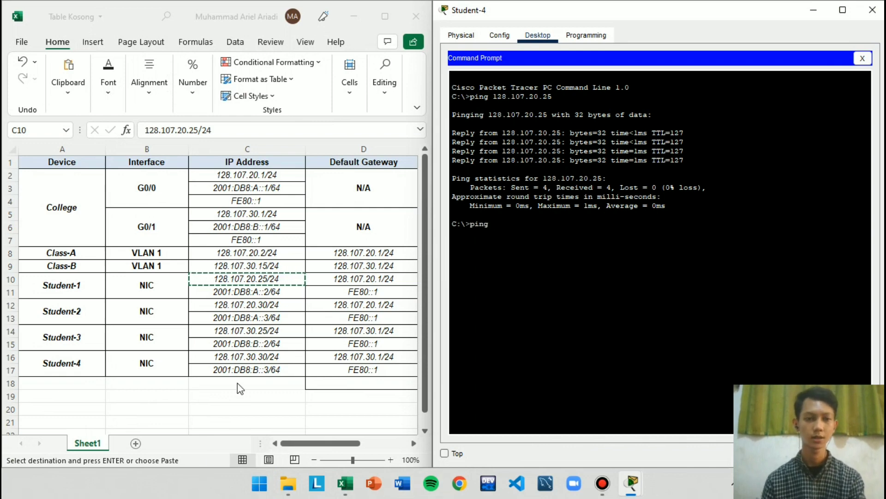
{"action": "left_click", "coordinate": [261, 302]}
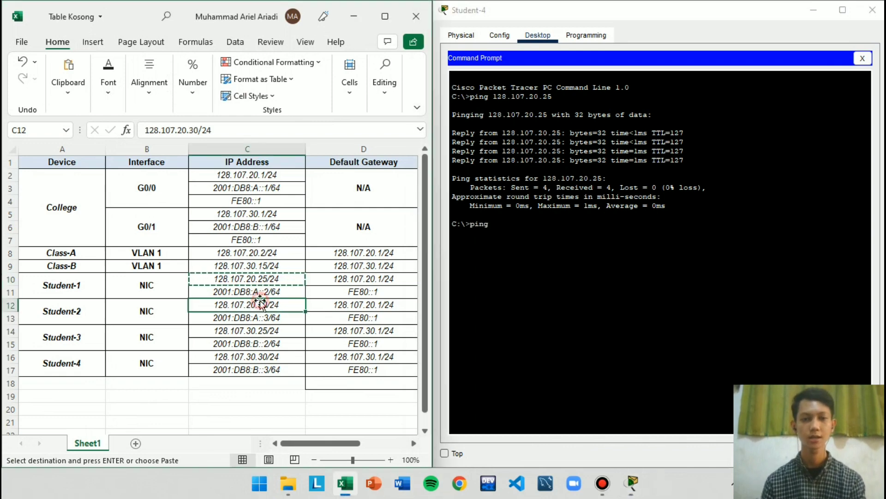
{"action": "left_click", "coordinate": [524, 227]}
{"action": "right_click", "coordinate": [525, 227]}
{"action": "left_click", "coordinate": [558, 252]}
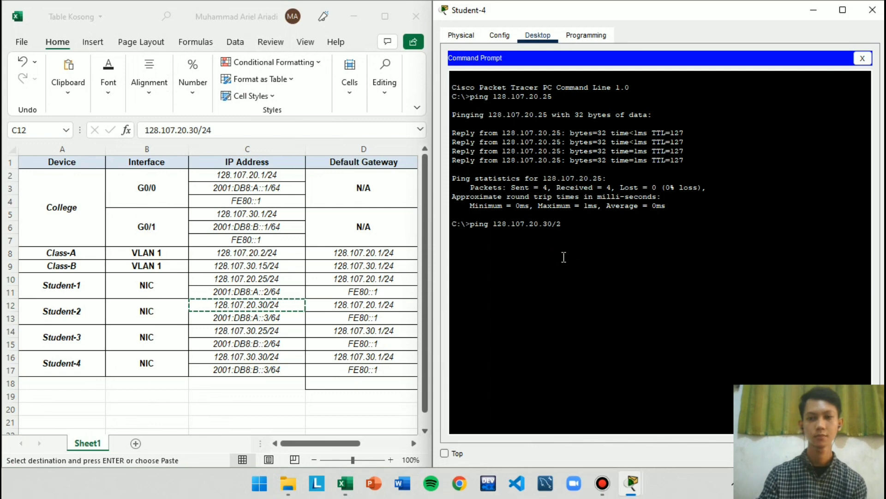
{"action": "key", "text": "Return"}
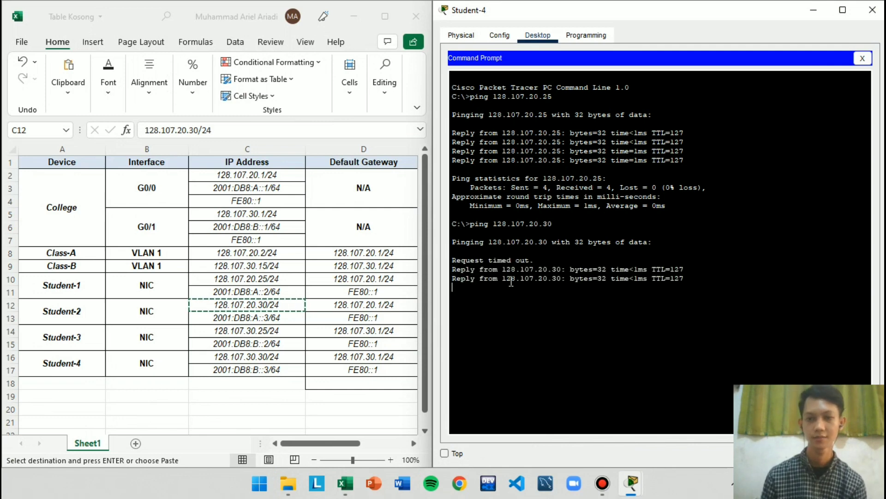
{"action": "left_click_drag", "start_coordinate": [510, 282], "coordinate": [595, 278]}
{"action": "left_click", "coordinate": [604, 334]}
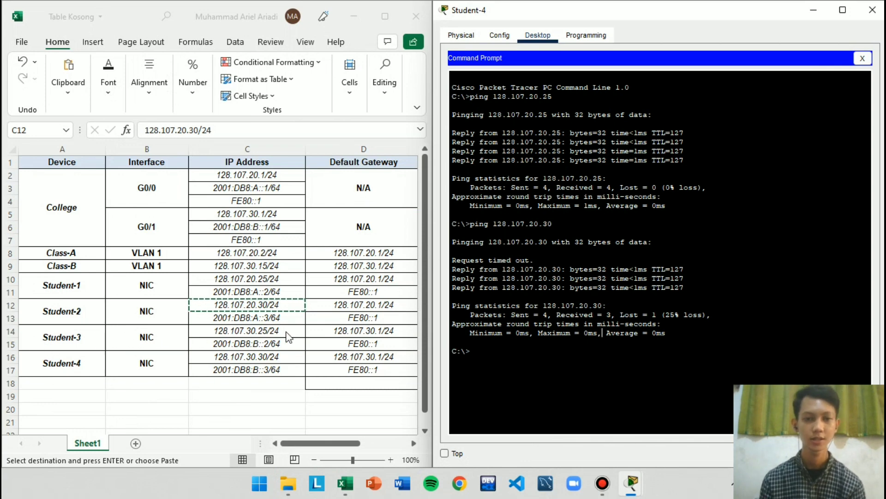
Ping Student-3's IPv6 address 2001:DB8:B::2 from Student-4, copying it from the Excel table and dropping the prefix length
{"action": "left_click", "coordinate": [266, 344]}
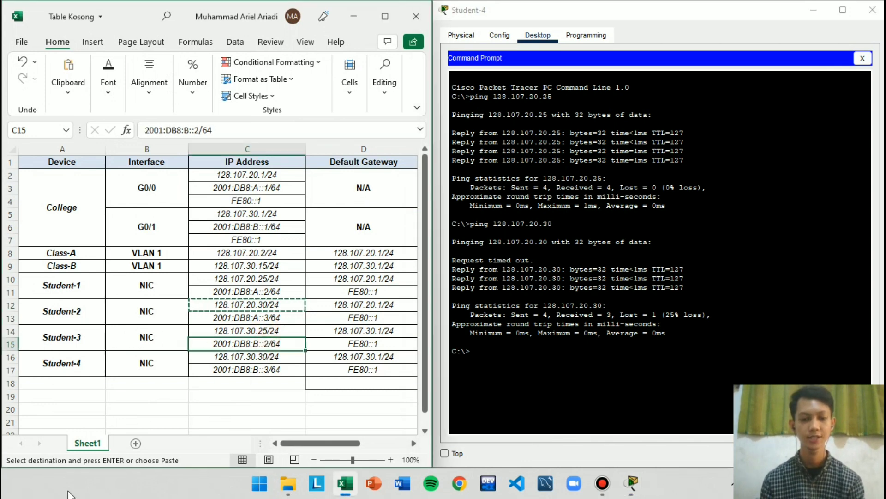
{"action": "left_click", "coordinate": [637, 351]}
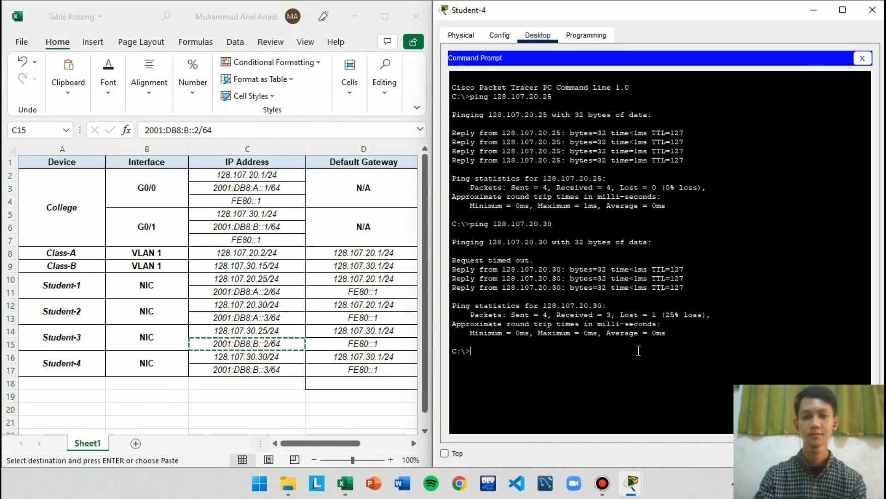
{"action": "type", "text": "ping"}
{"action": "right_click", "coordinate": [638, 351]}
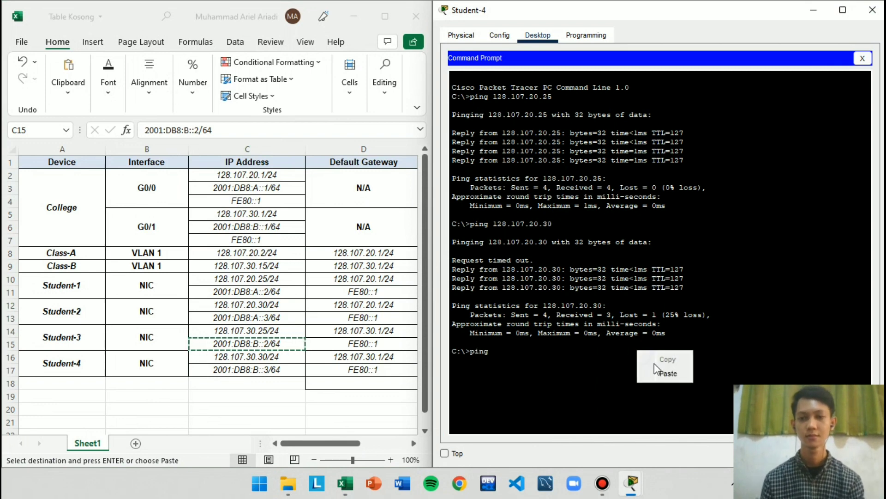
{"action": "left_click", "coordinate": [664, 373]}
{"action": "key", "text": "BackSpace"}
{"action": "key", "text": "BackSpace"}
{"action": "key", "text": "BackSpace"}
{"action": "key", "text": "Return"}
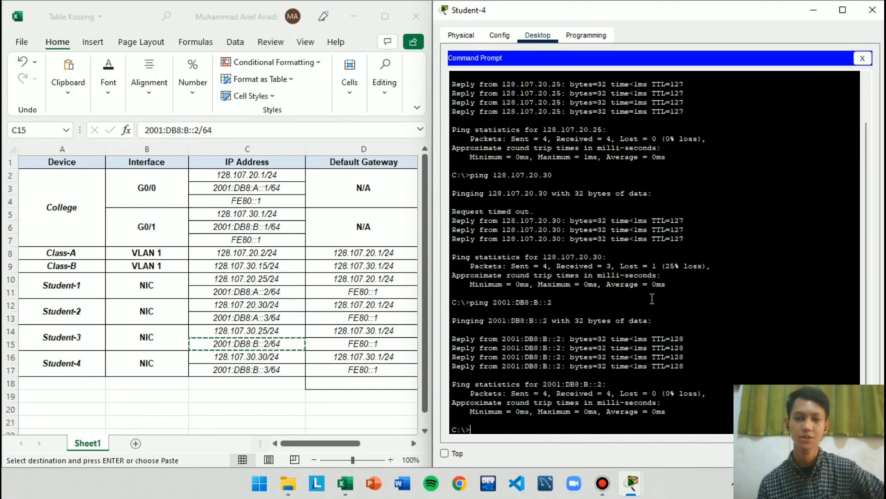
Close Student-4's window and bring the main Packet Tracer topology window back at full-screen size, with no device selected
{"action": "left_click", "coordinate": [872, 9]}
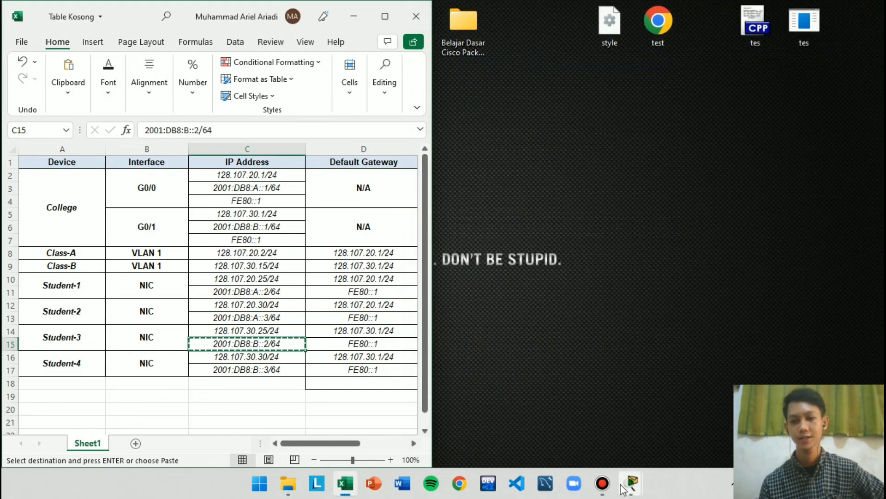
{"action": "mouse_move", "coordinate": [633, 489]}
{"action": "left_click", "coordinate": [511, 416]}
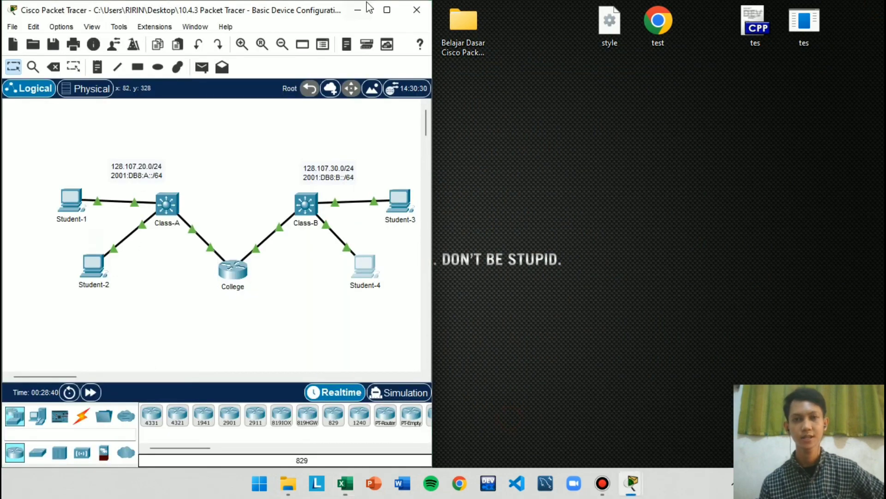
{"action": "left_click", "coordinate": [387, 10]}
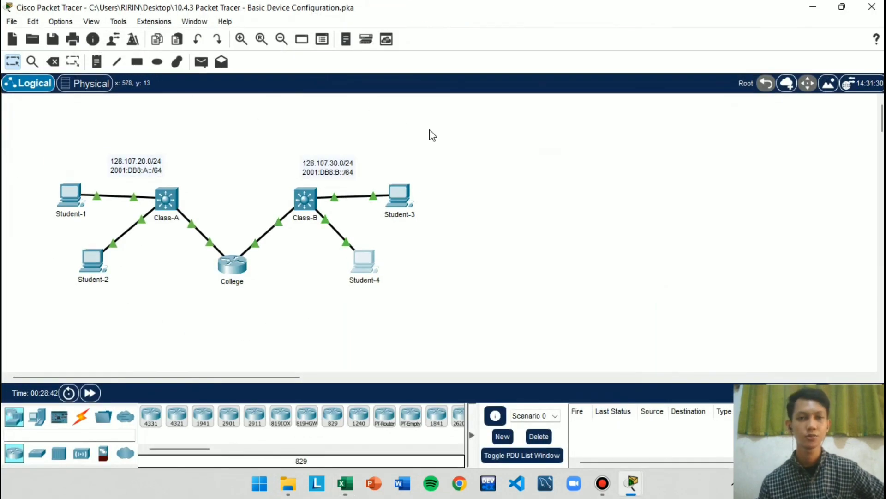
{"action": "left_click", "coordinate": [491, 261]}
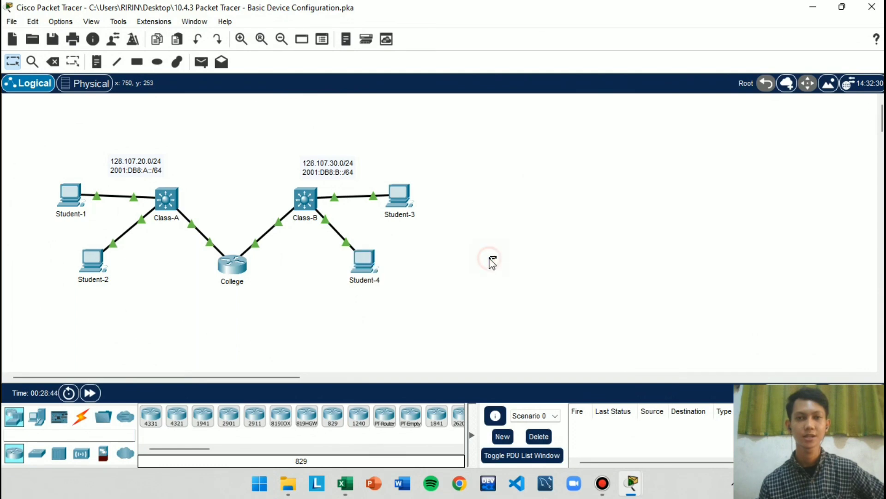
{"action": "right_click", "coordinate": [511, 265]}
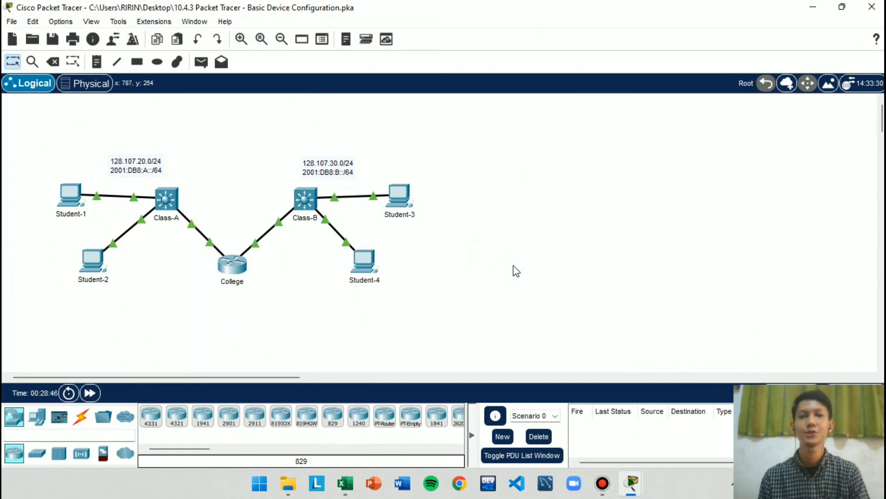